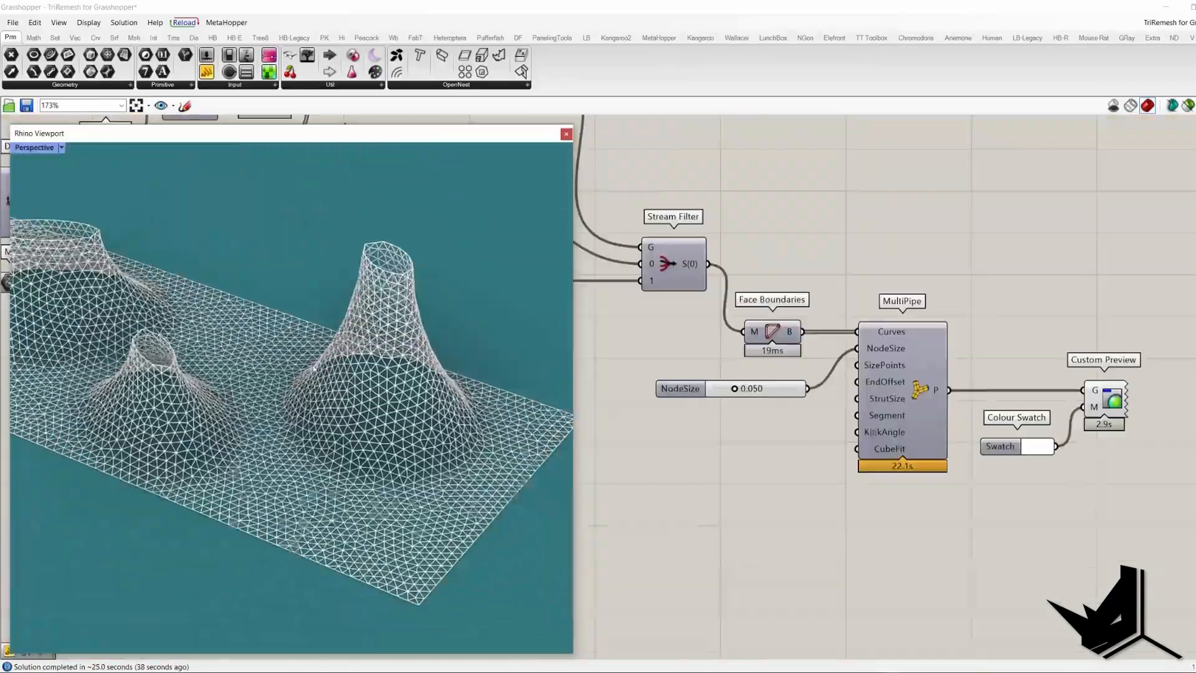
Raise the TriRemesh Length value to try a coarser triangulation on the boxes and spheres.
mouse_move(314, 368)
right_down()
mouse_move(380, 349)
mouse_move(443, 355)
mouse_move(312, 372)
right_up()
scroll(482, 469, up, 3)
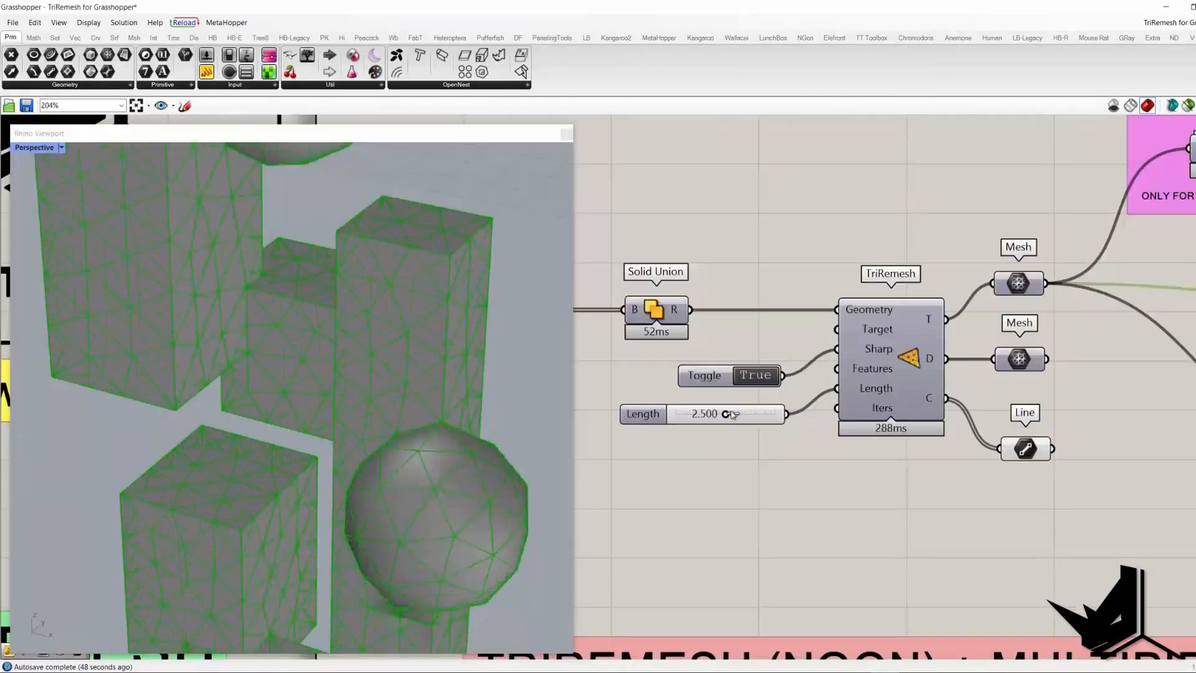
drag(689, 414, 752, 416)
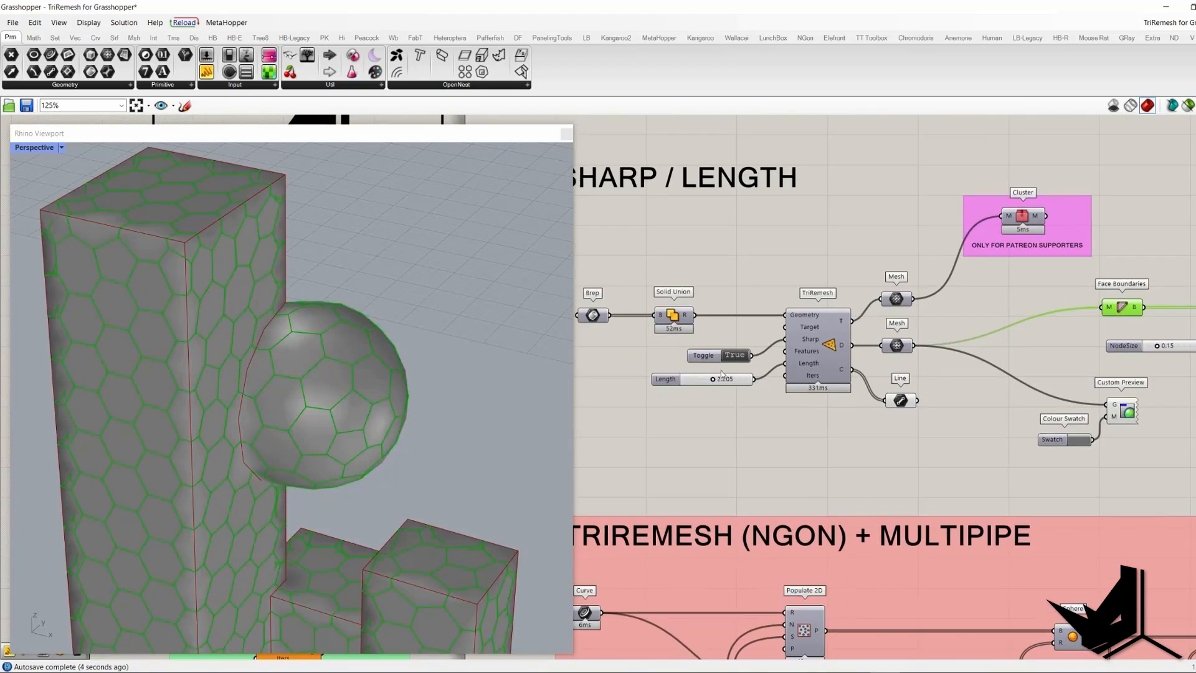
Turn the Sharp toggle off and try different TriRemesh Length values, including 0.925, on the hexagonal mesh.
double_click(735, 355)
drag(716, 379, 703, 382)
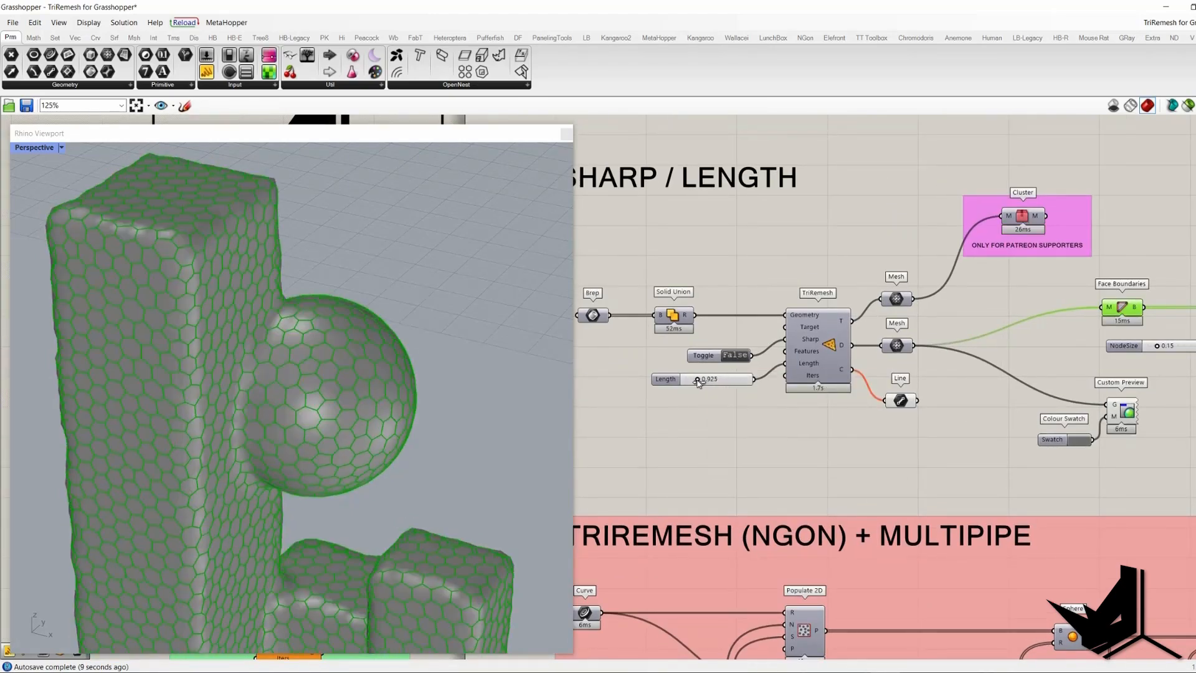
drag(698, 378, 712, 379)
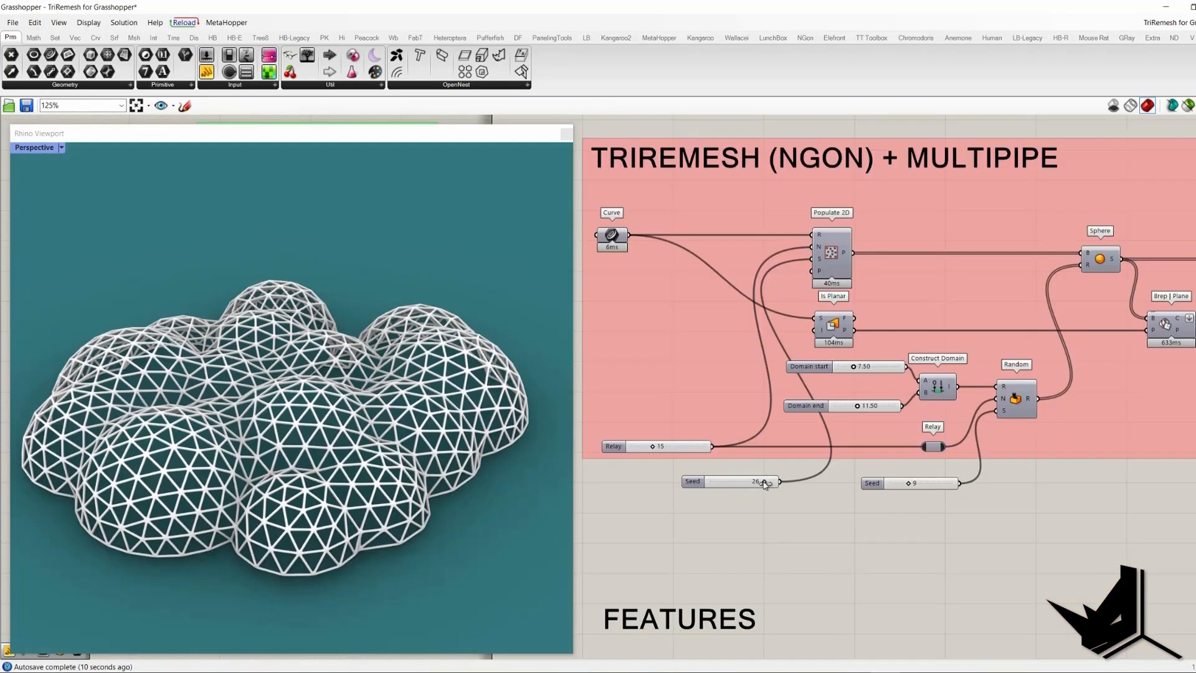
Vary the Populate 2D seed and the TriRemesh Length to generate variations of the merged-sphere shape.
drag(765, 483, 726, 483)
drag(789, 512, 827, 513)
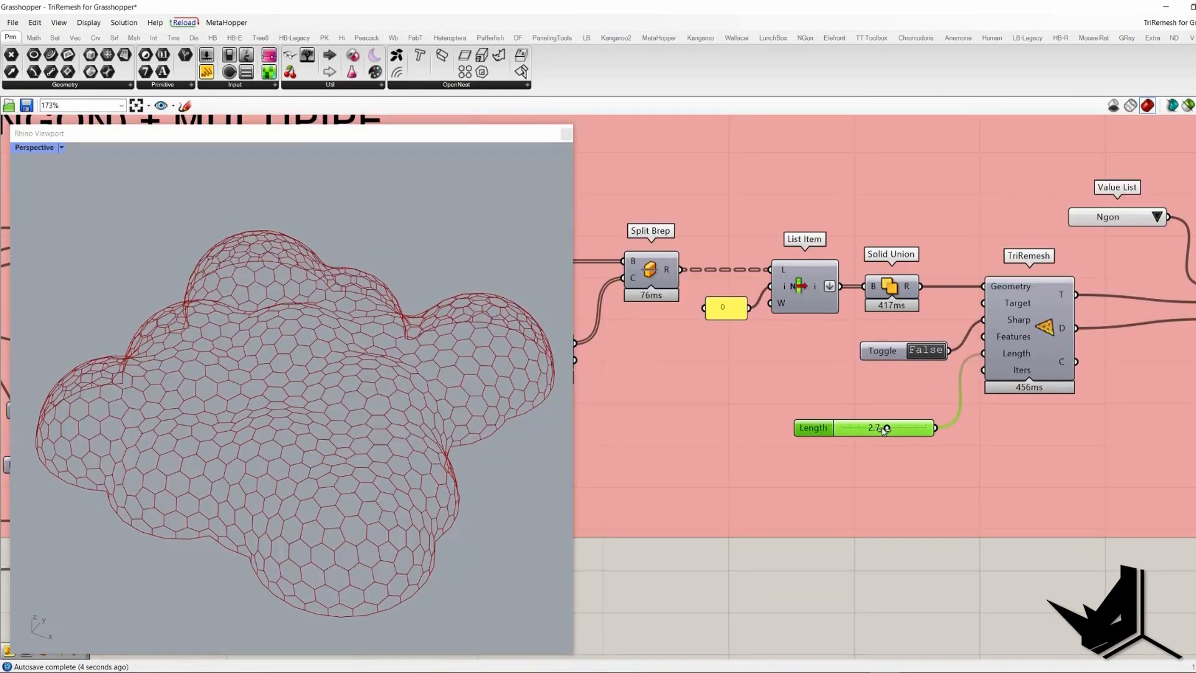
mouse_move(871, 428)
mouse_down()
mouse_move(884, 428)
mouse_move(869, 429)
mouse_up()
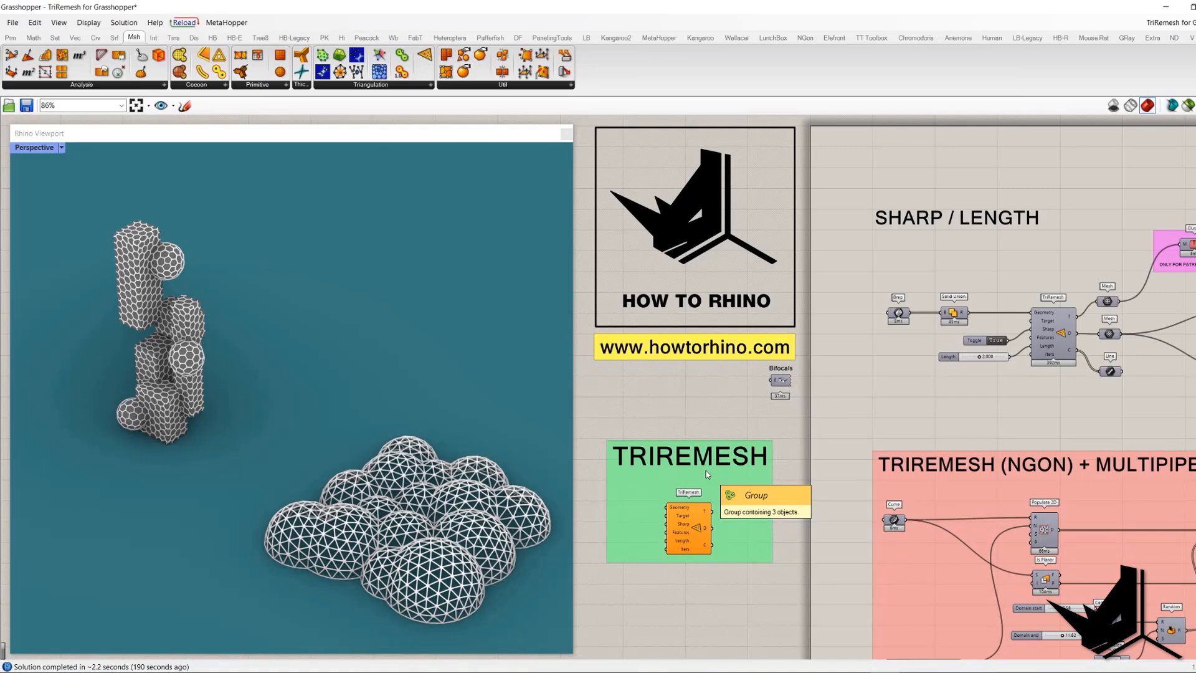
Examine the TriRemesh component's inputs and outputs and the hexagonal tower model it produces.
scroll(708, 425, up, 5)
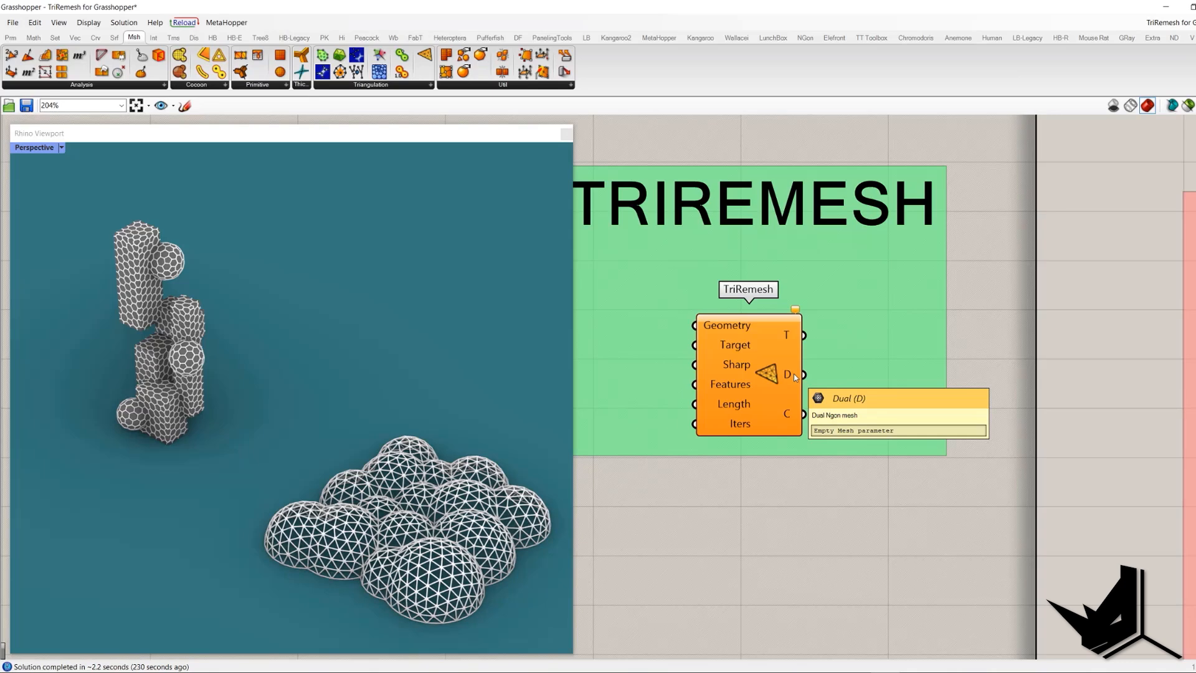
scroll(684, 504, down, 4)
shift+right_drag(168, 317, 324, 391)
scroll(255, 372, up, 4)
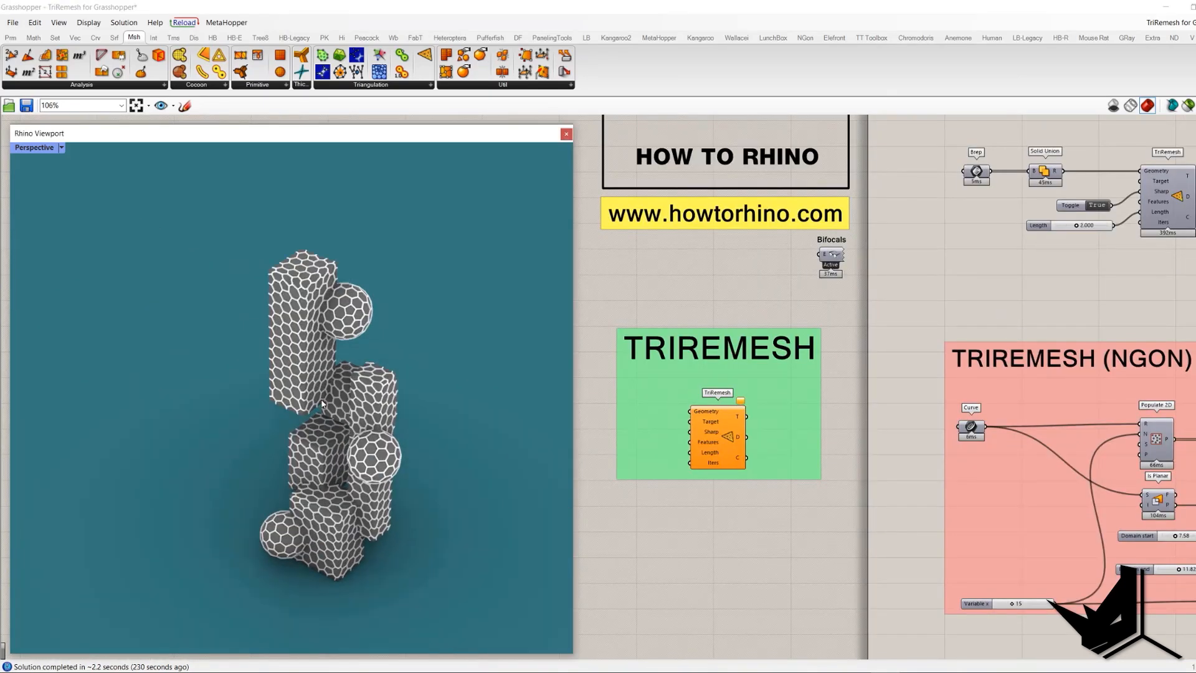
scroll(361, 377, up, 2)
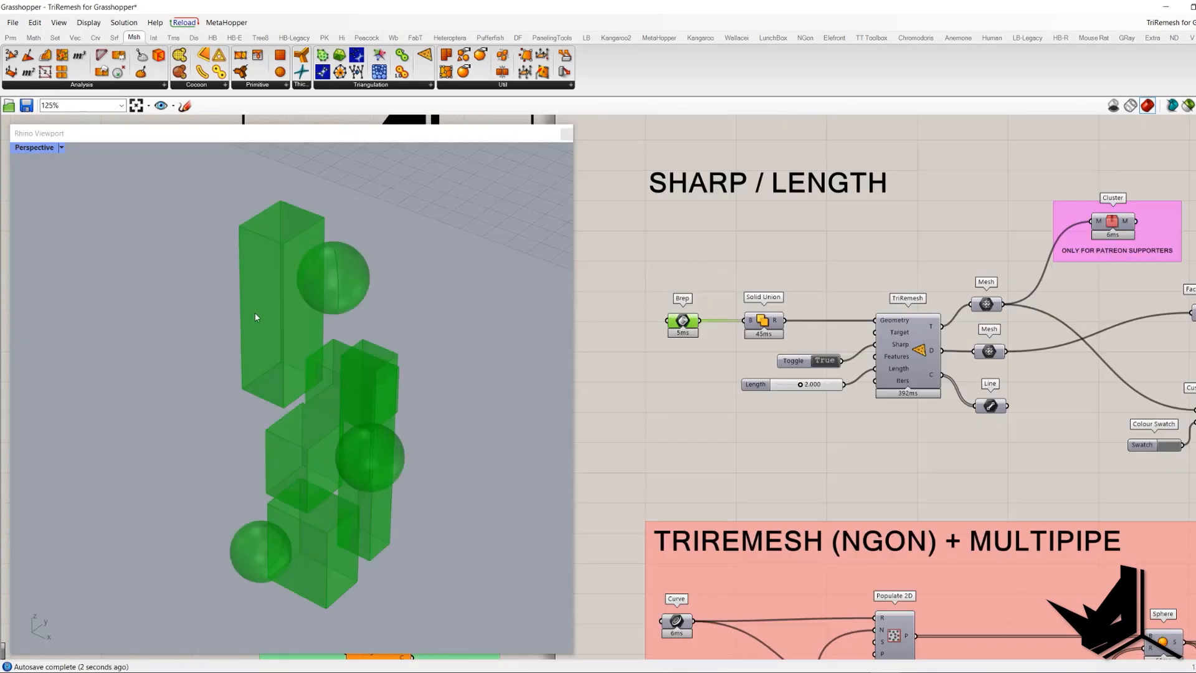
Inspect the source Brep boxes and spheres and the Solid Union that merges them.
right_drag(339, 397, 286, 223)
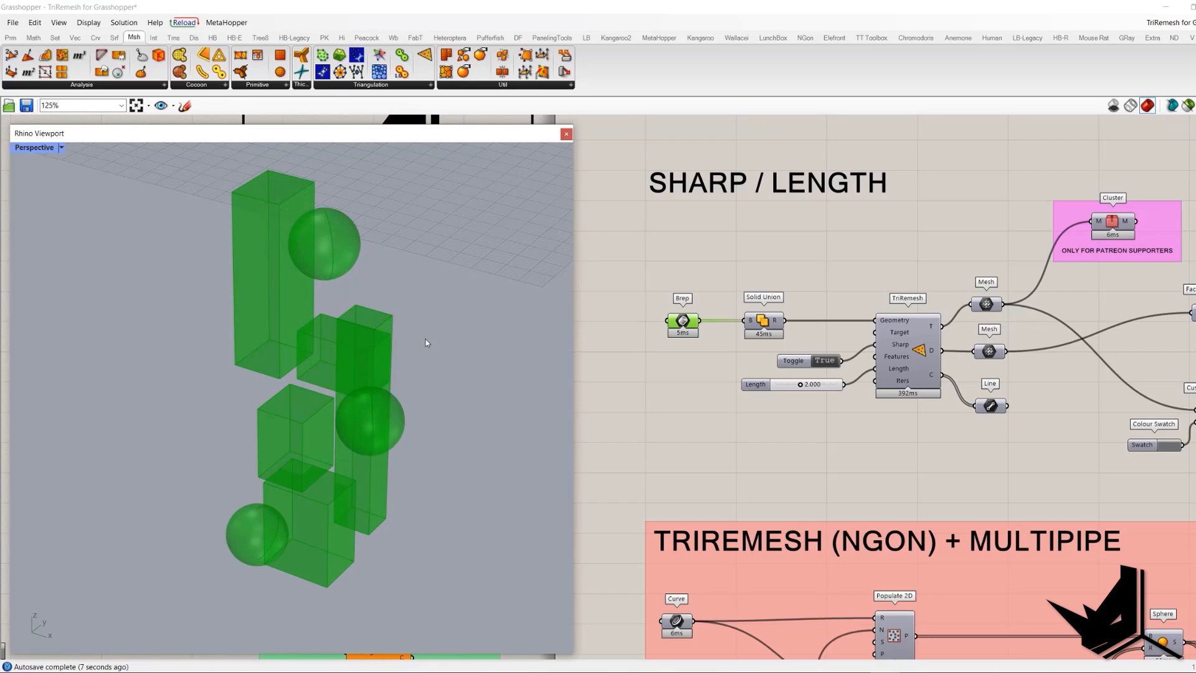
drag(712, 277, 803, 339)
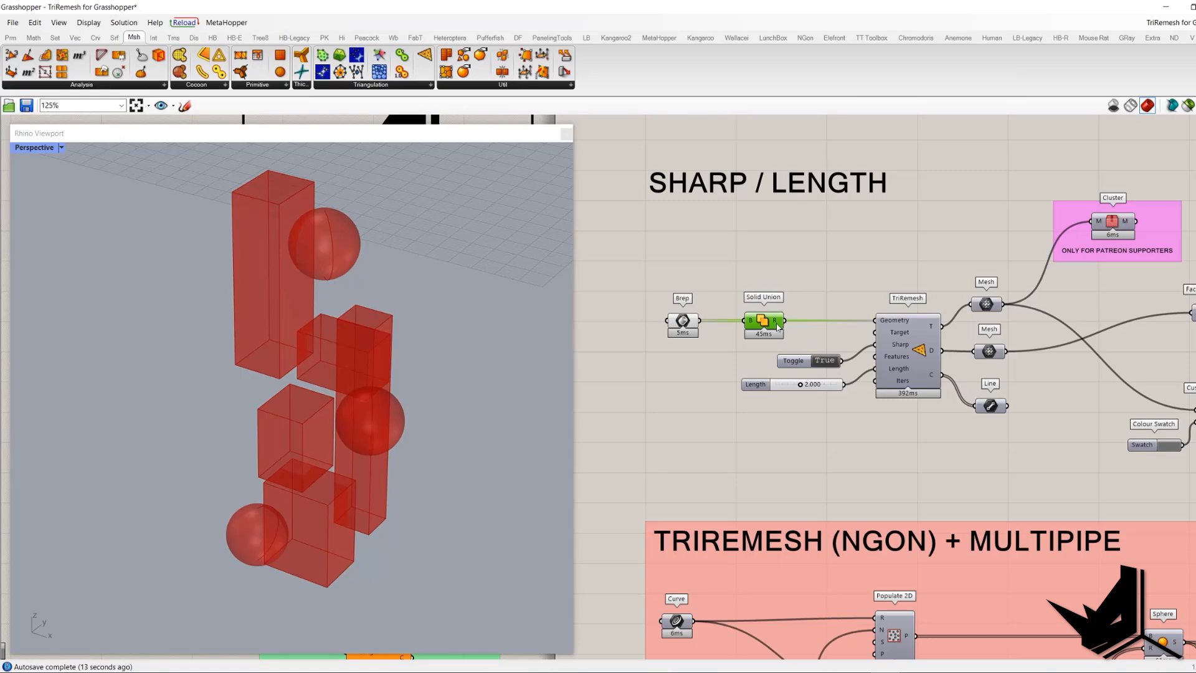
right_drag(802, 289, 752, 288)
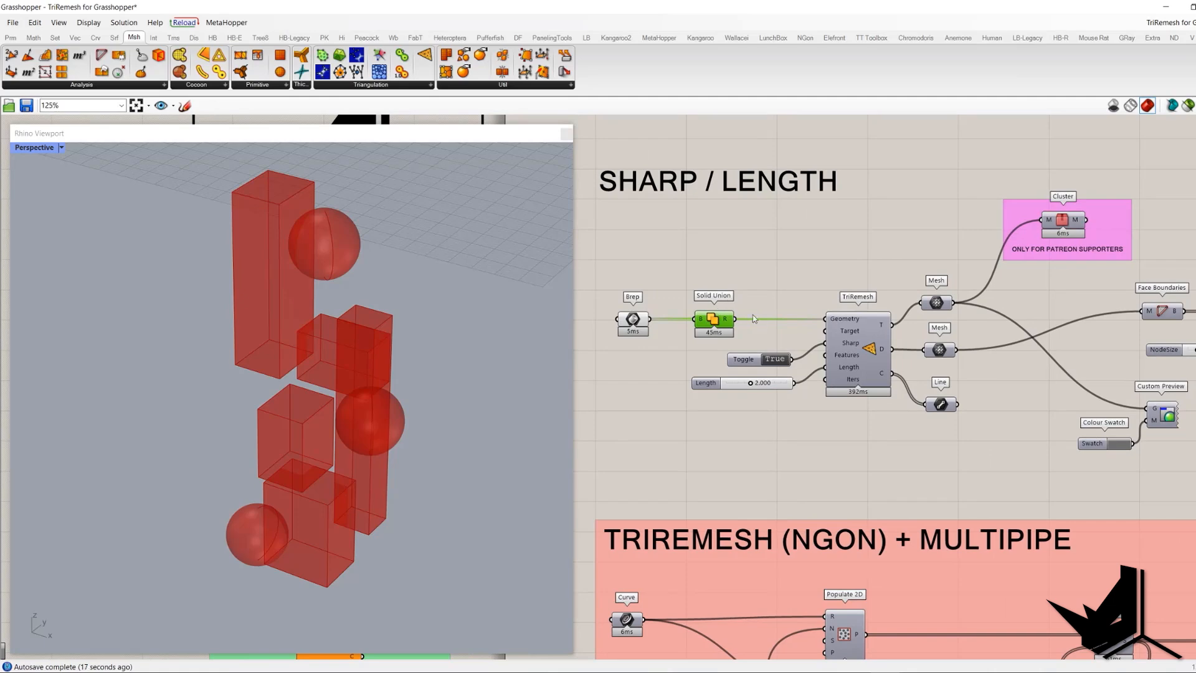
Preview the TriRemesh result and examine its triangulation across the boxes and spheres.
click(833, 321)
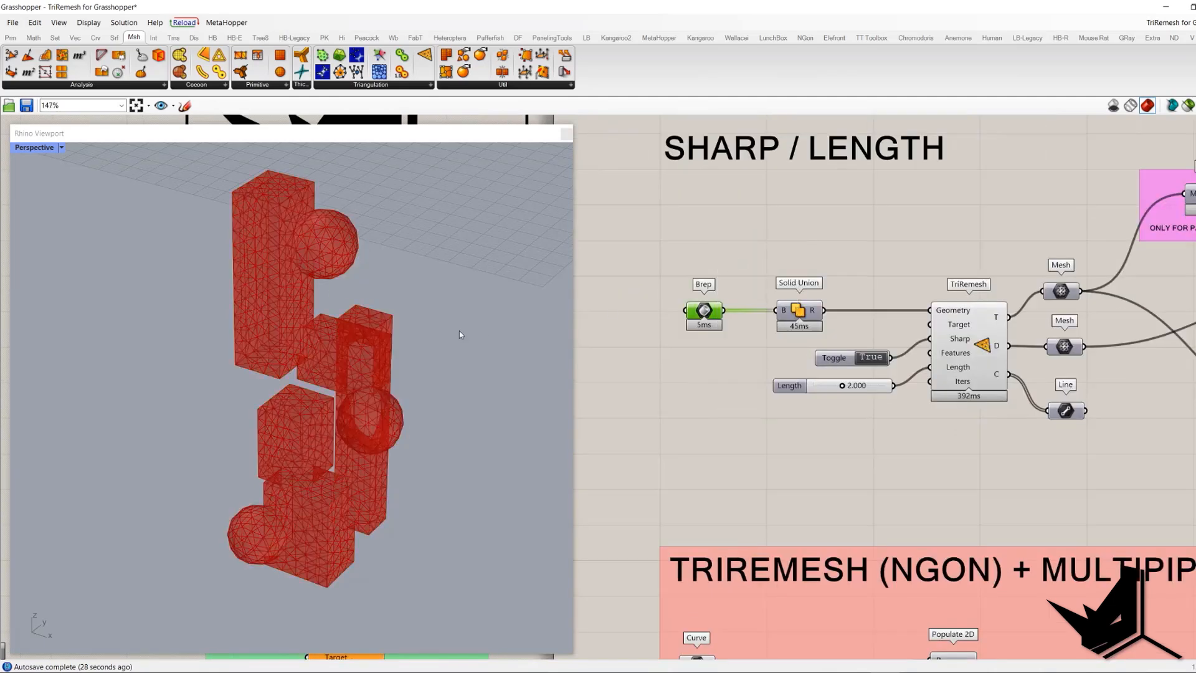
scroll(348, 262, up, 6)
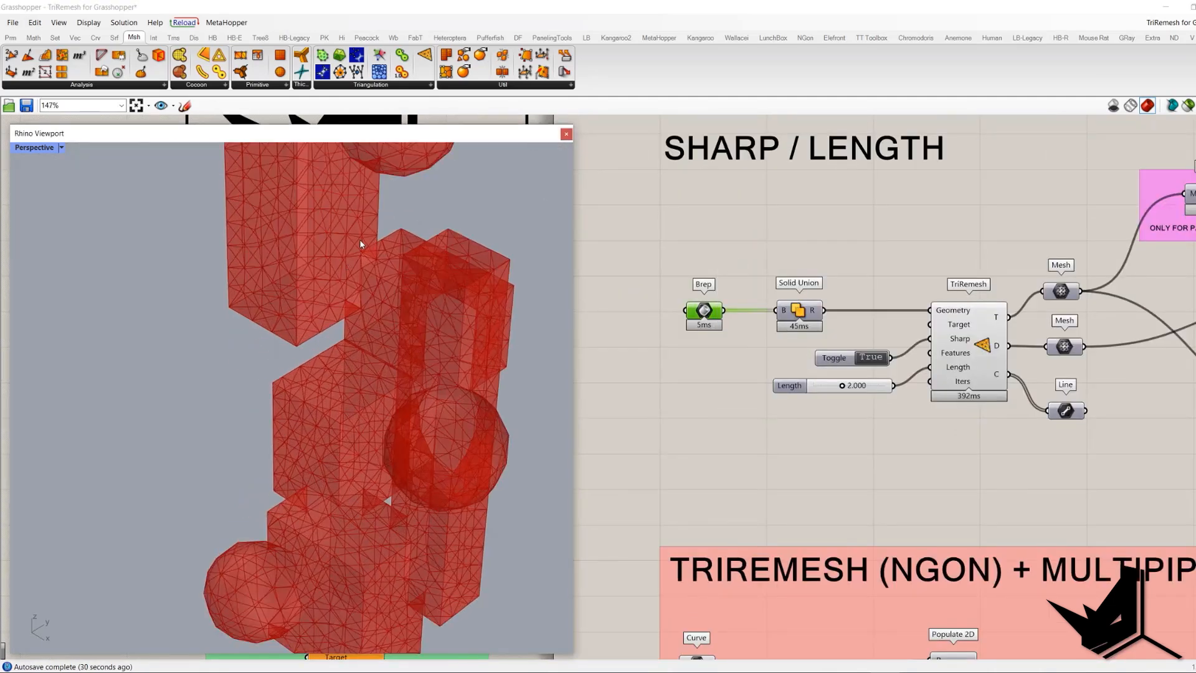
scroll(303, 341, down, 4)
right_drag(253, 245, 274, 243)
scroll(274, 243, up, 5)
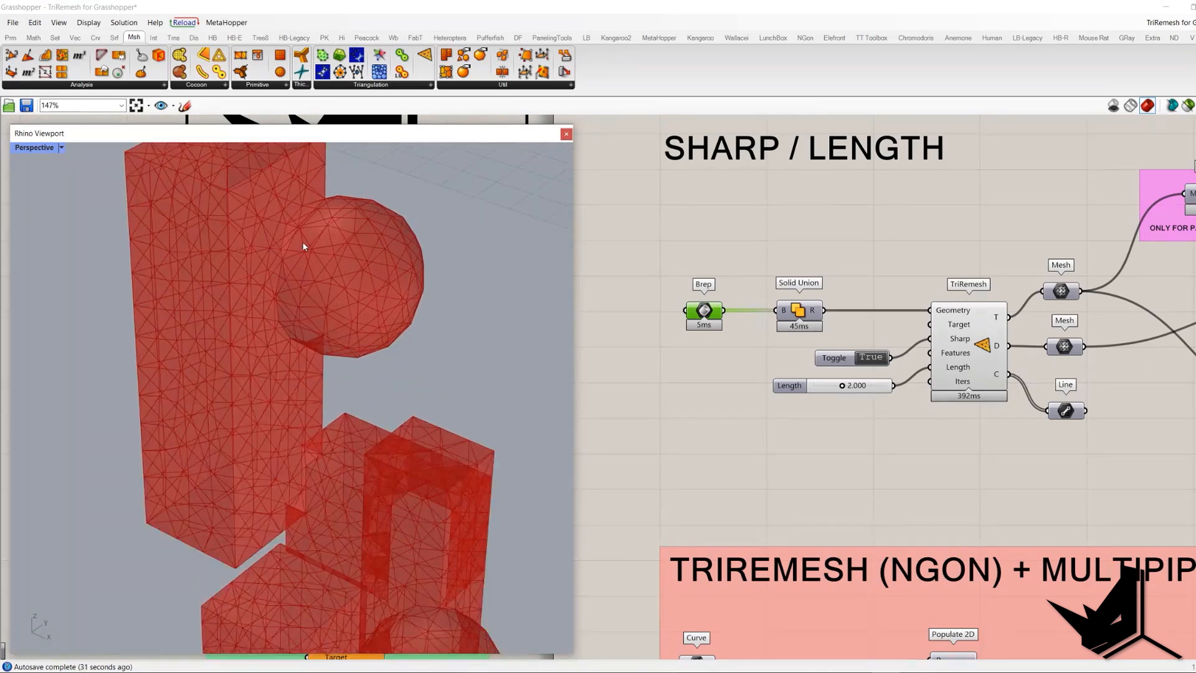
scroll(301, 243, down, 3)
shift+right_drag(359, 375, 364, 325)
Enable the preview of the Custom Preview component that shades the TriRemesh mesh.
right_drag(1162, 390, 814, 378)
click(986, 414)
middle_click(933, 363)
click(947, 362)
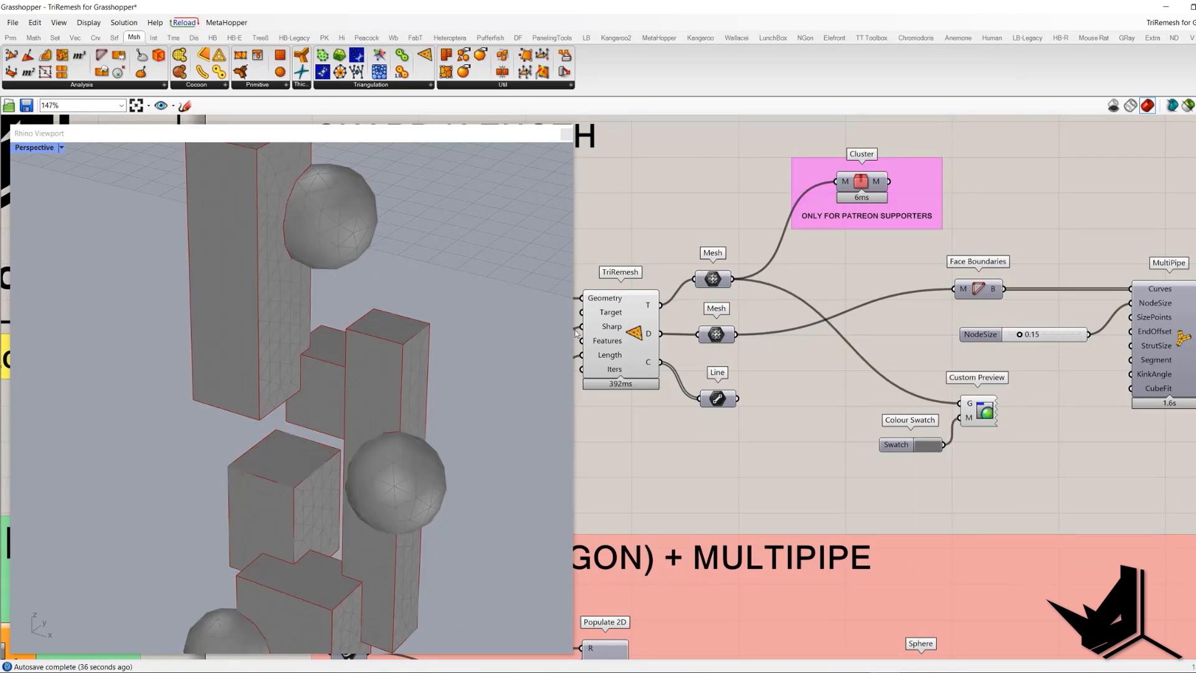
Examine the shaded triangular mesh along the box edges and around the sphere intersections with Sharp on.
right_drag(438, 344, 416, 360)
scroll(416, 361, up, 8)
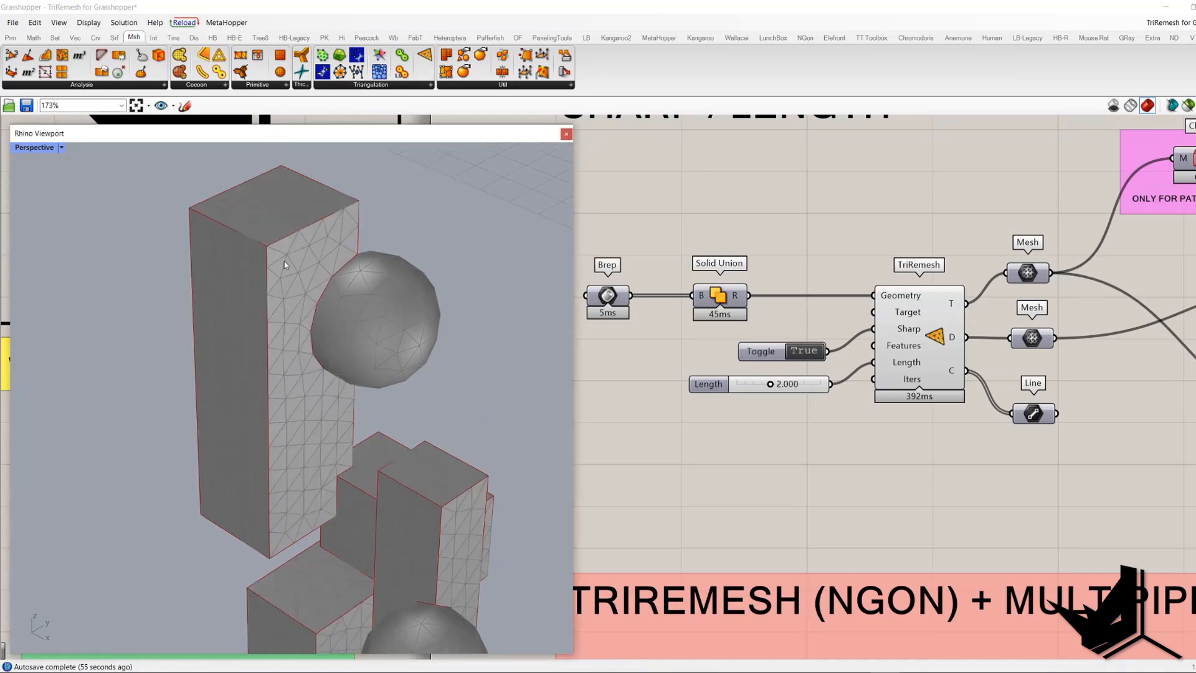
shift+right_drag(375, 367, 378, 347)
scroll(274, 252, down, 3)
right_drag(230, 352, 256, 342)
scroll(256, 342, up, 6)
shift+right_drag(308, 399, 314, 359)
scroll(299, 343, down, 4)
right_drag(374, 389, 369, 425)
Set the Sharp toggle to False and check the remeshed form from around the tower.
drag(673, 240, 776, 321)
drag(685, 248, 685, 248)
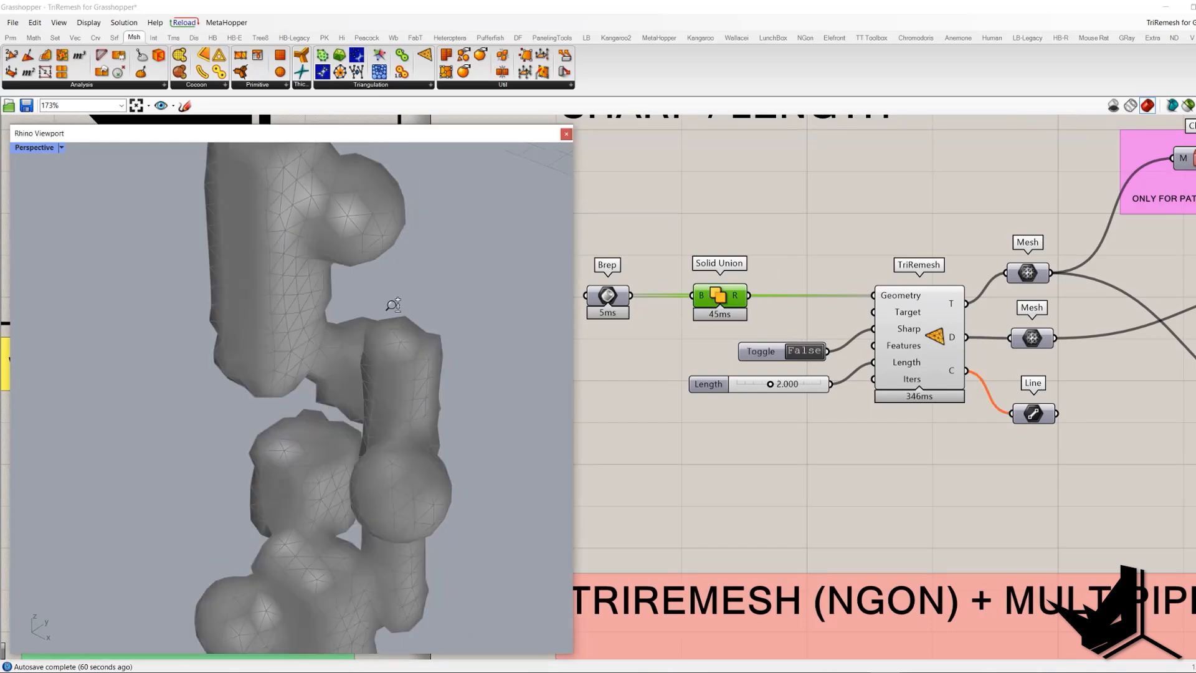
scroll(377, 327, down, 3)
scroll(349, 300, up, 4)
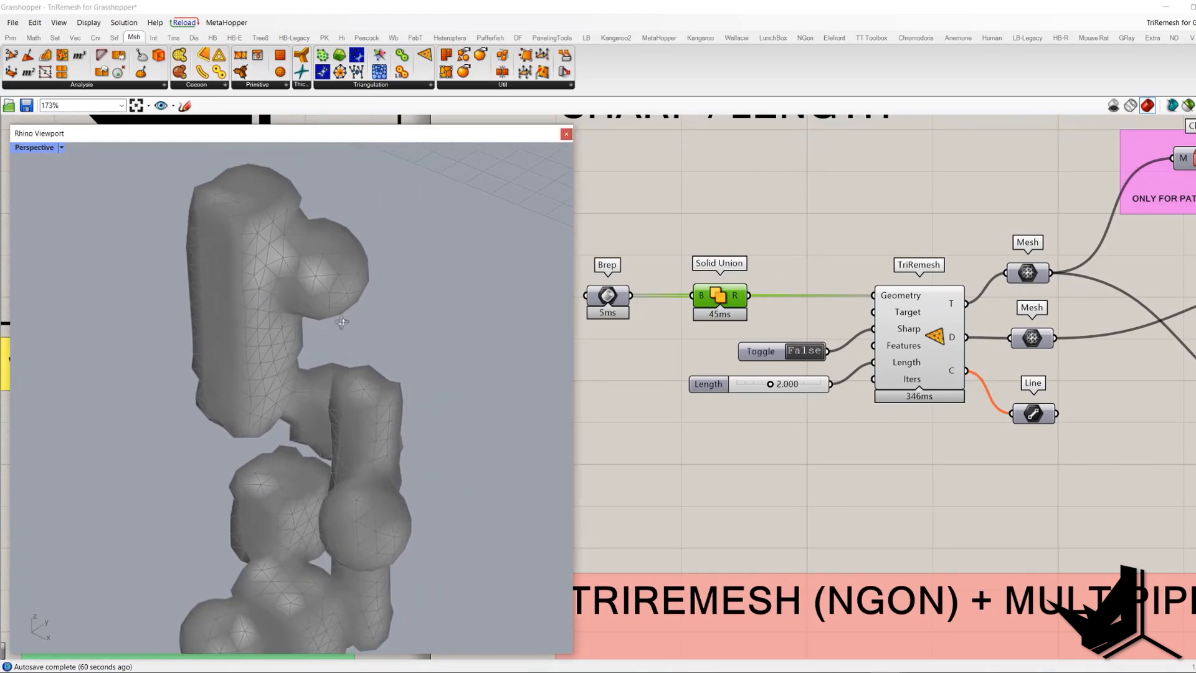
Set the TriRemesh target edge Length to 0.8.
click(708, 383)
mouse_move(920, 369)
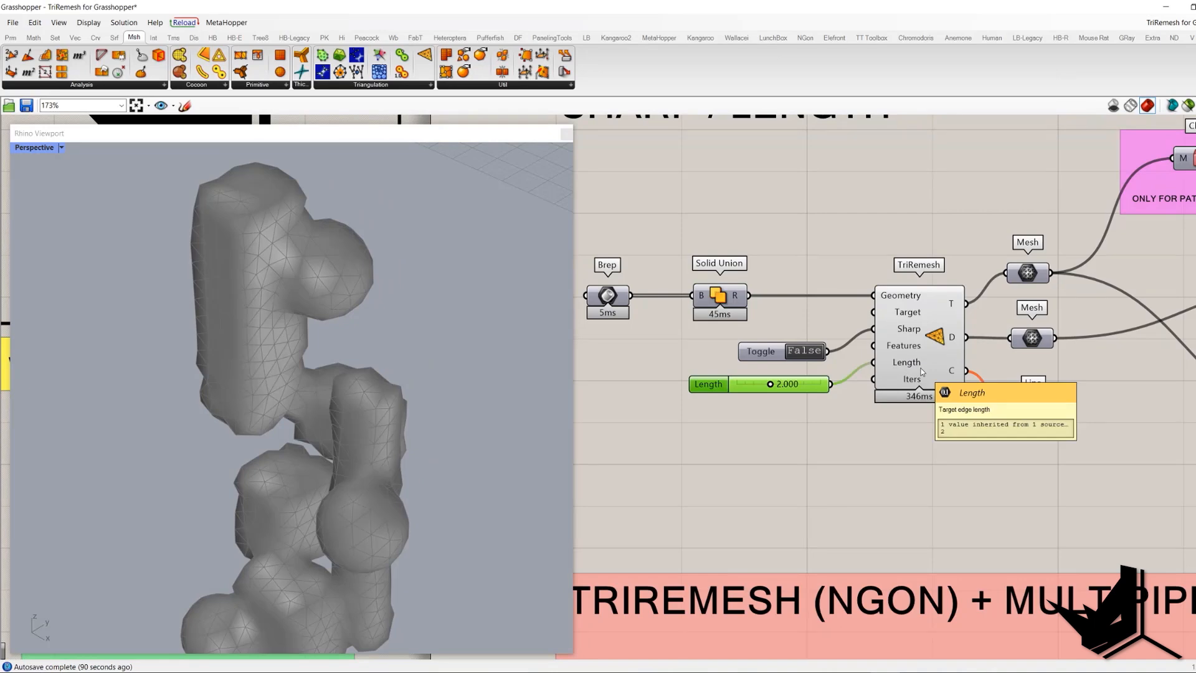
scroll(284, 248, up, 3)
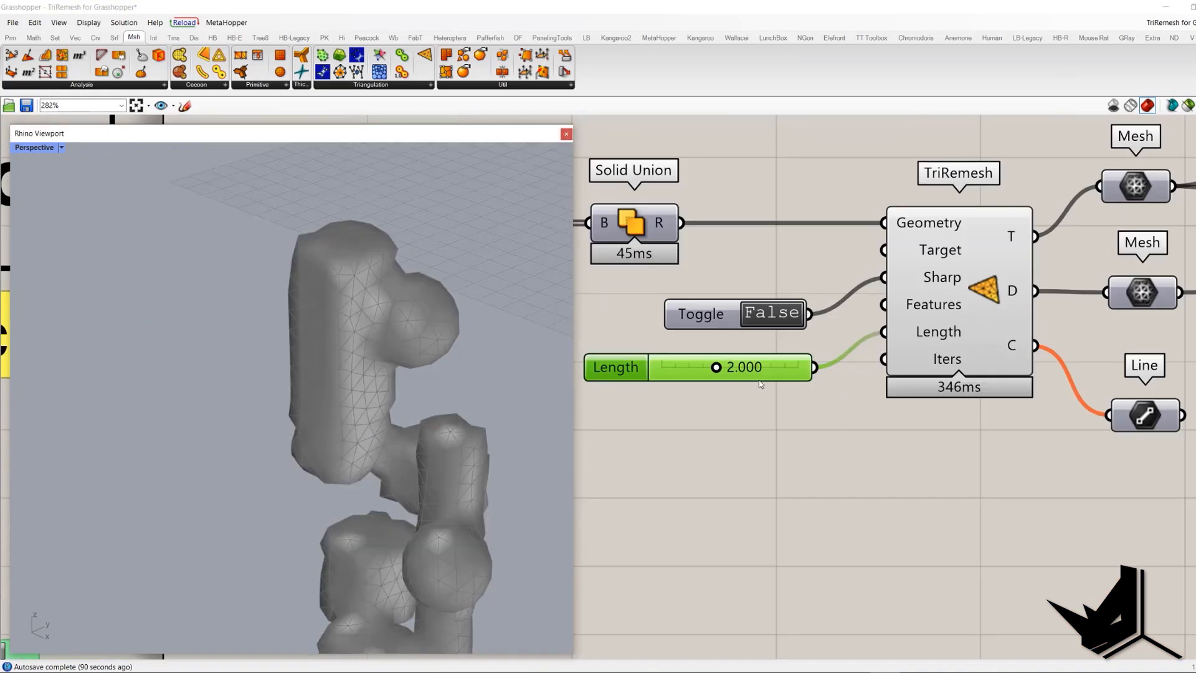
double_click(773, 377)
text(0.8)
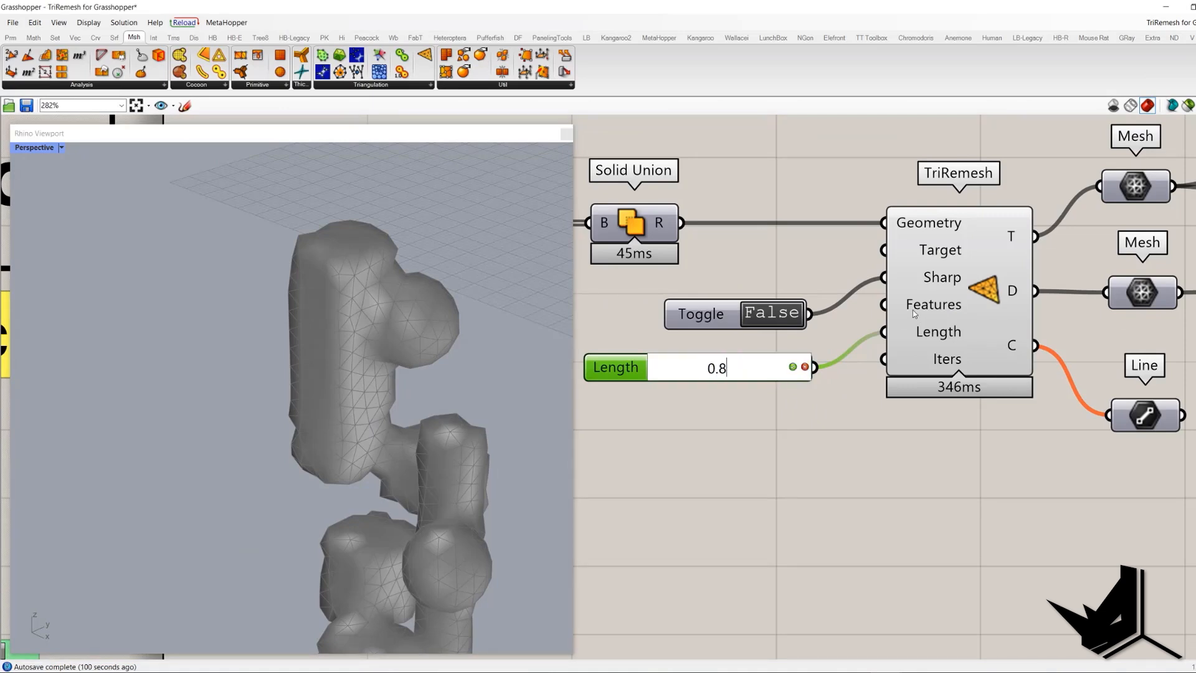
click(792, 368)
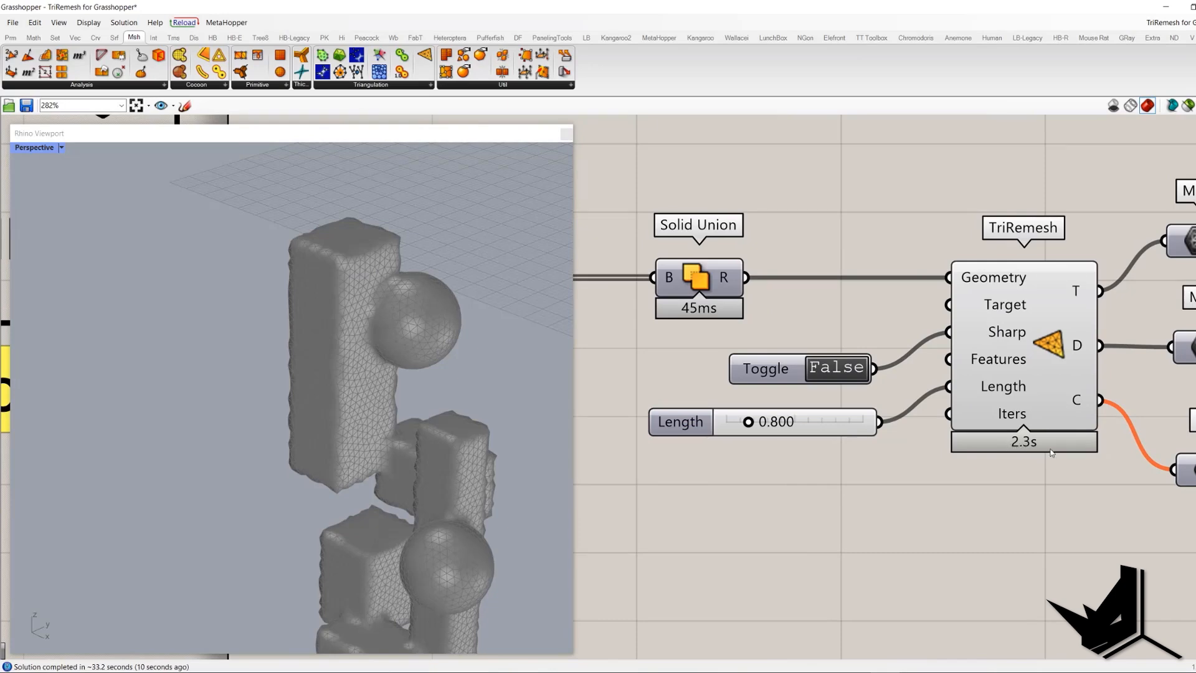
Inspect the density of the refined triangular mesh on the boxes and spheres.
right_drag(286, 383, 235, 411)
scroll(235, 411, up, 4)
scroll(234, 411, down, 5)
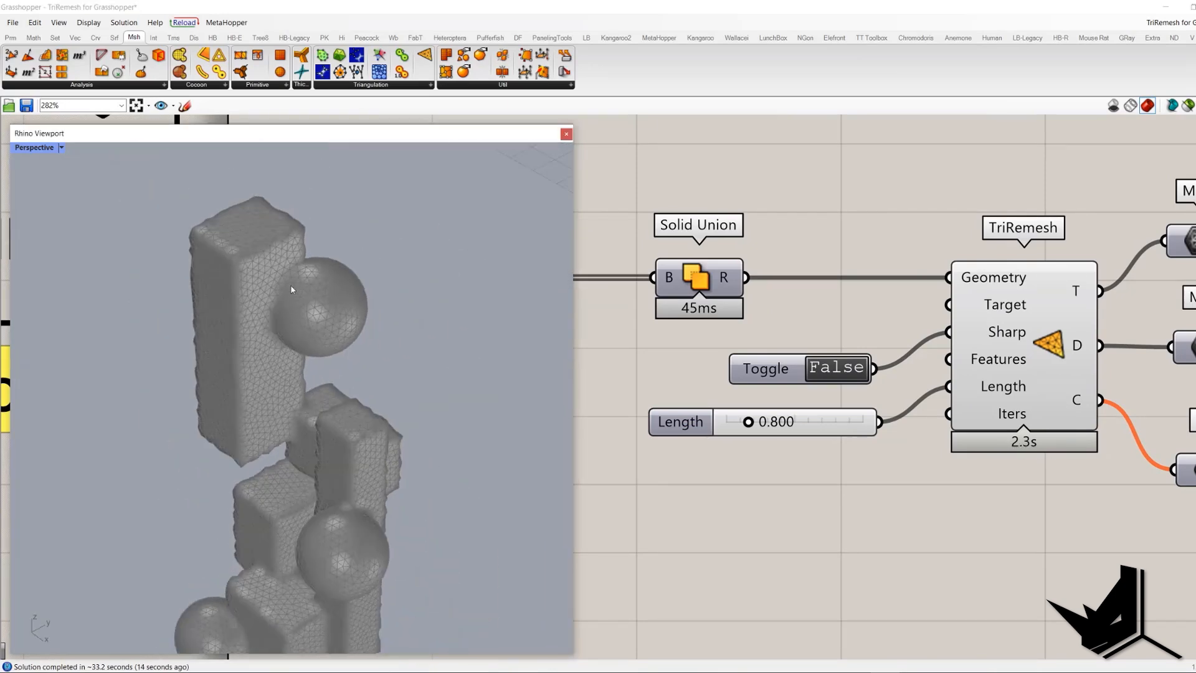
scroll(291, 288, up, 7)
Select the Mesh parameter fed by TriRemesh's triangular T output to identify that result.
right_drag(925, 376, 821, 365)
scroll(821, 365, down, 1)
right_drag(984, 299, 867, 315)
scroll(894, 229, up, 2)
right_drag(894, 229, 878, 303)
drag(1048, 399, 854, 293)
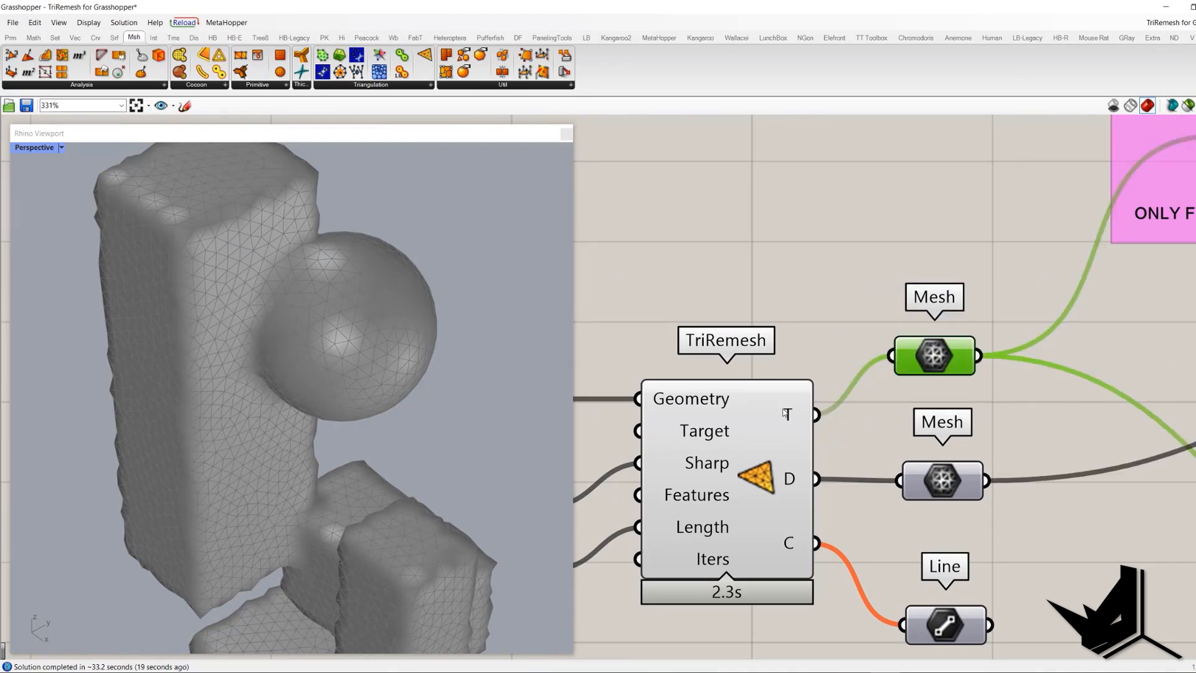
Align the dual mesh parameter under the triangular Mesh parameter and keep it selected.
scroll(841, 386, down, 3)
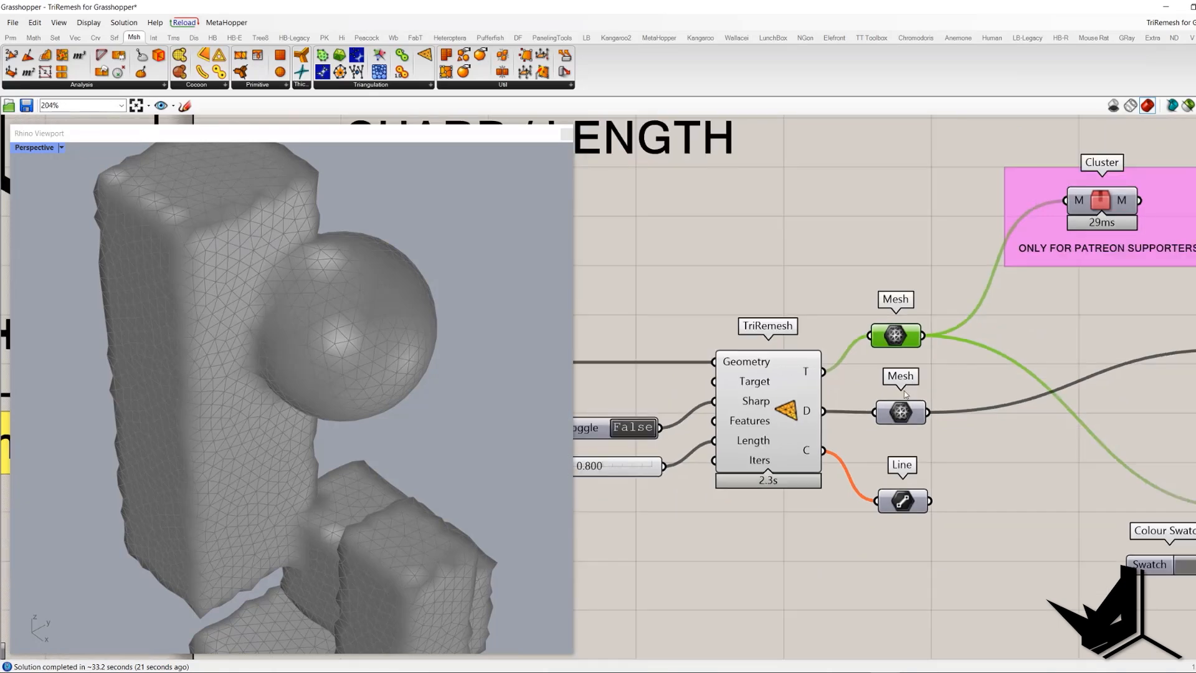
drag(900, 409, 896, 409)
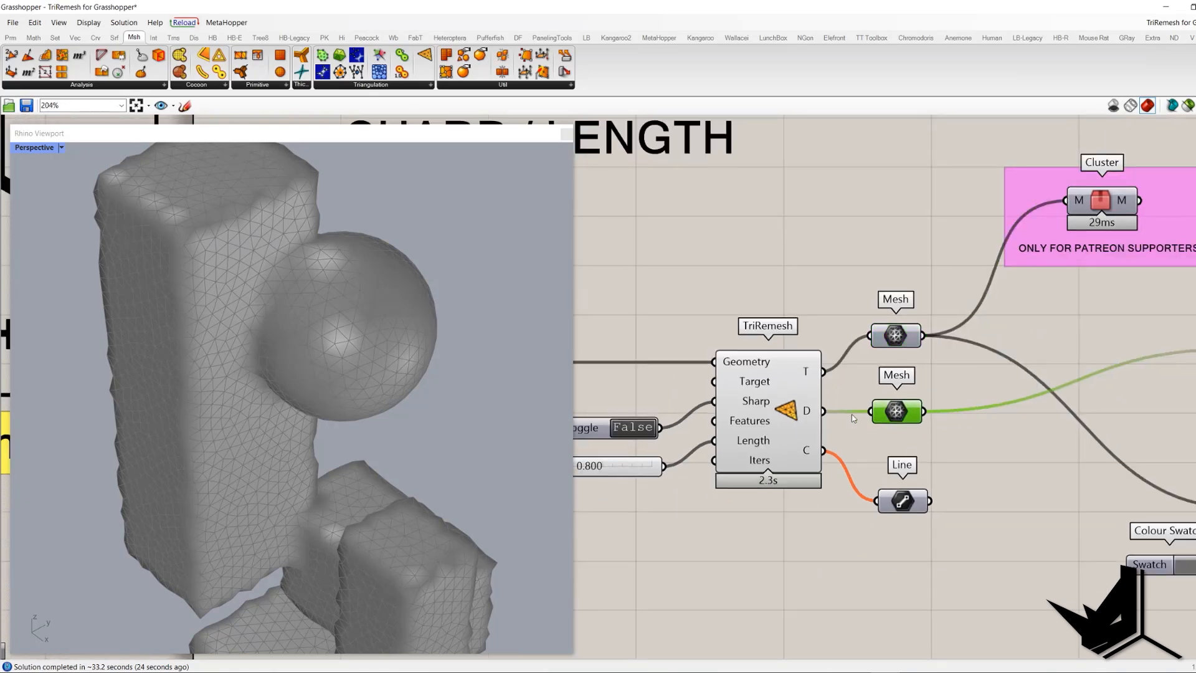
scroll(996, 428, up, 2)
drag(792, 350, 978, 461)
scroll(978, 461, down, 2)
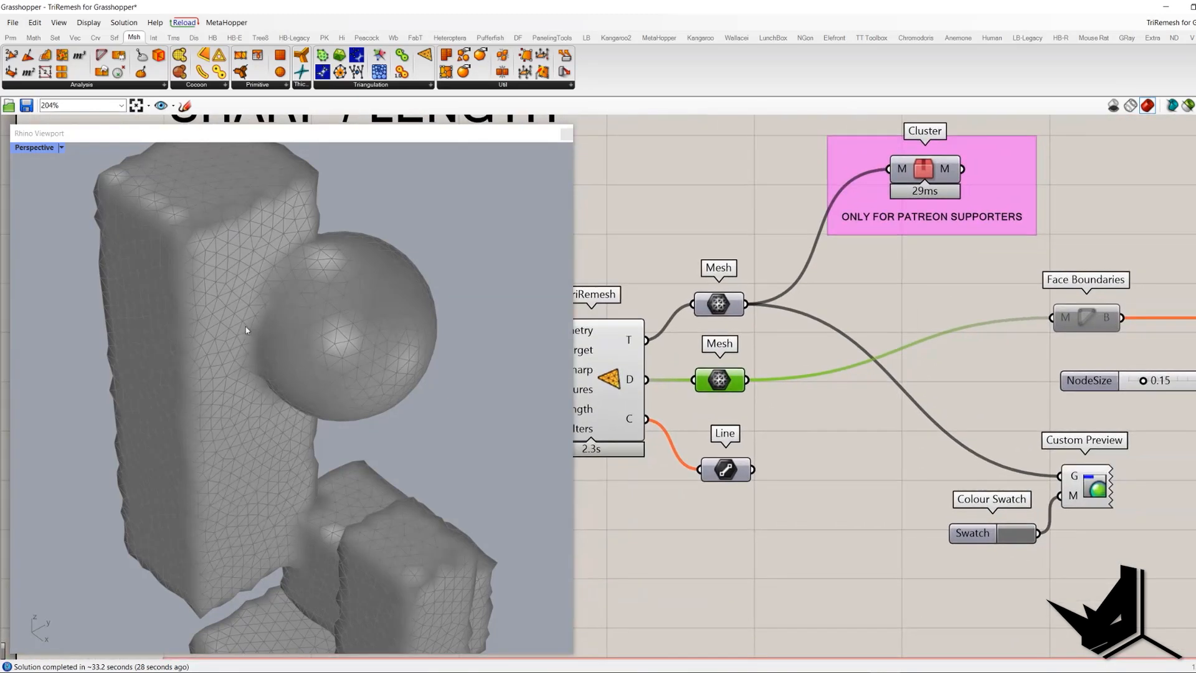
Connect the Mesh parameter of the dual D output to the Custom Preview geometry input.
right_drag(783, 391, 685, 357)
scroll(684, 357, down, 3)
scroll(660, 350, up, 3)
drag(663, 346, 975, 445)
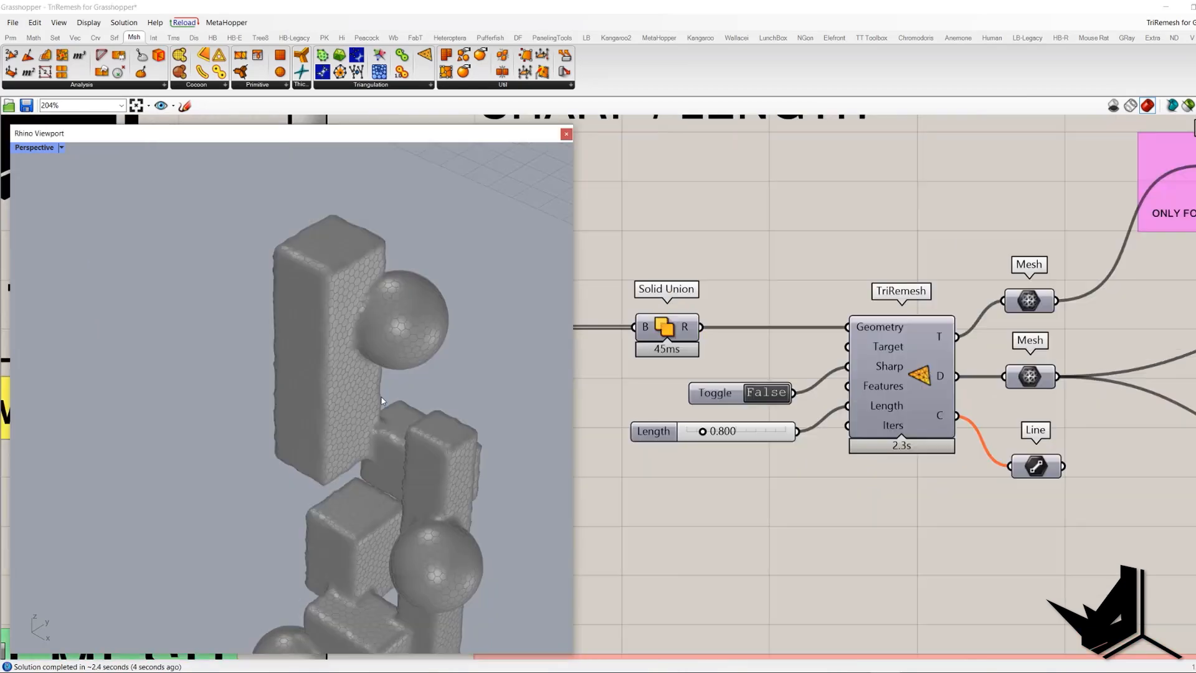
Set the Sharp toggle to True and examine the hexagonal mesh along the box edges and spheres.
scroll(358, 317, up, 3)
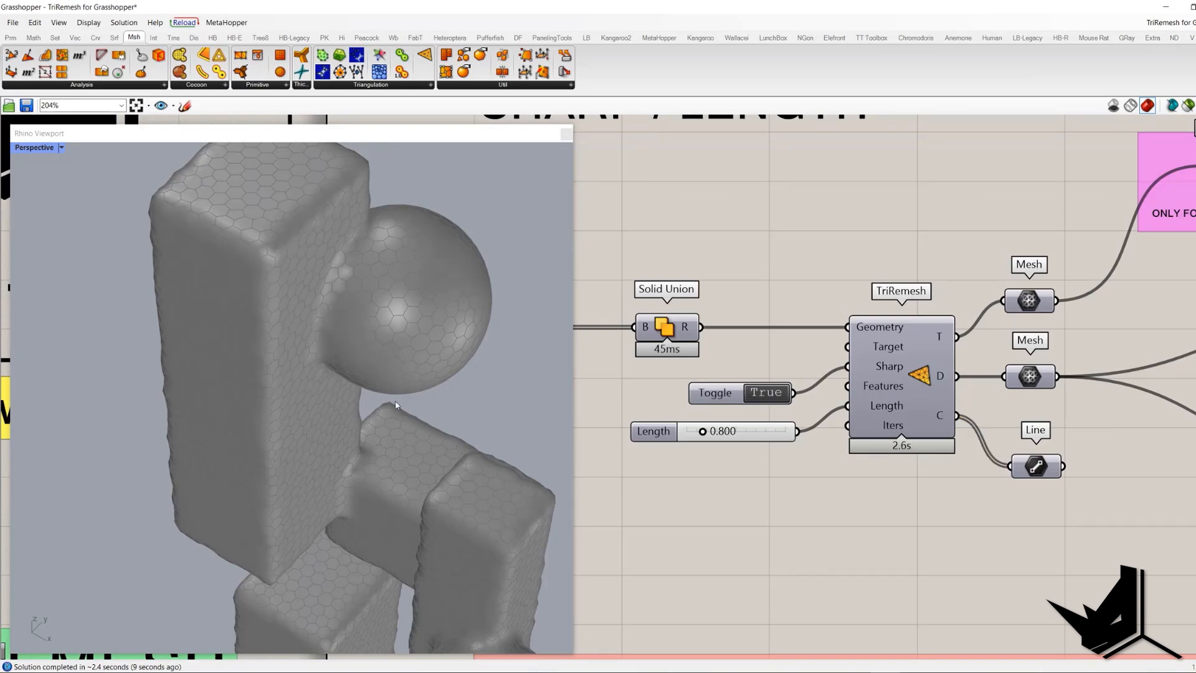
right_drag(395, 405, 432, 507)
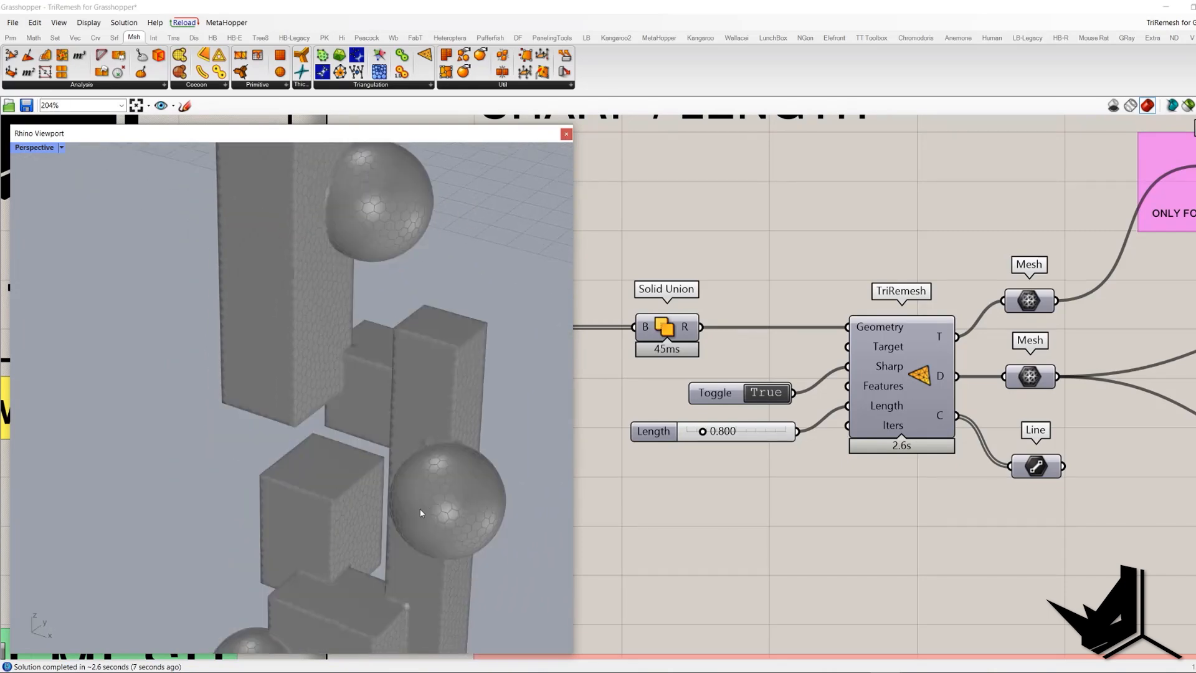
scroll(386, 324, up, 8)
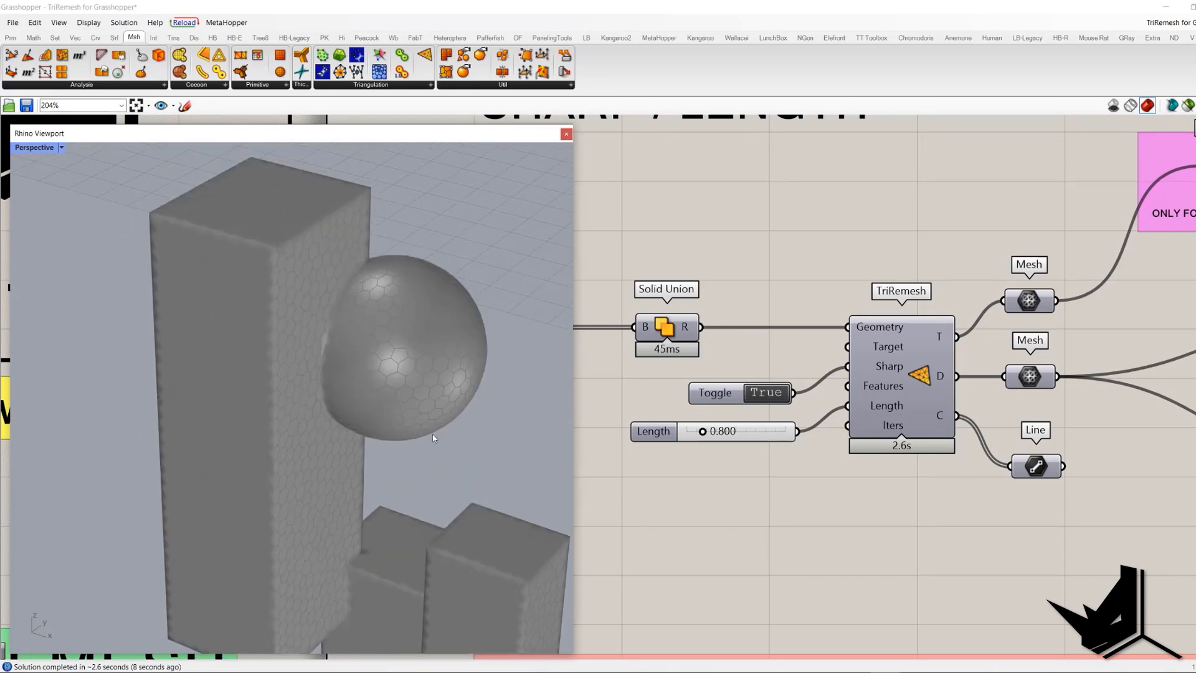
scroll(347, 310, down, 8)
right_drag(347, 309, 379, 416)
shift+right_drag(318, 199, 380, 372)
scroll(323, 346, up, 4)
right_drag(398, 467, 334, 292)
scroll(333, 293, down, 4)
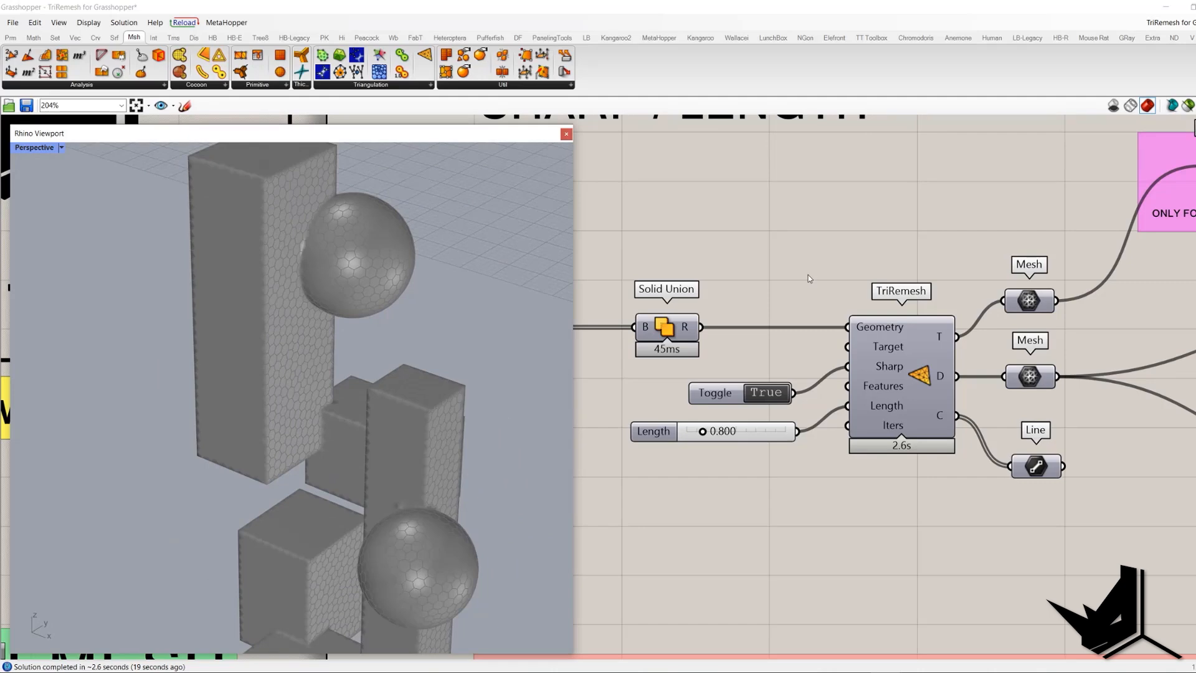
Set the Length slider feeding TriRemesh to 2.
scroll(810, 278, down, 5)
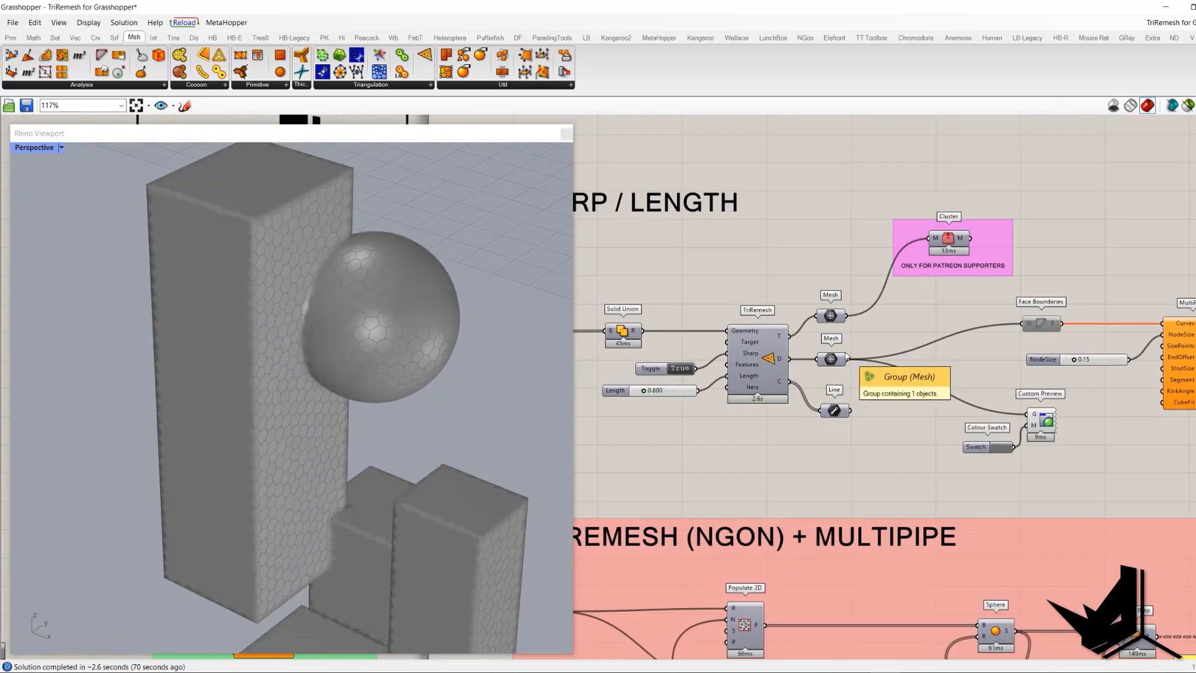
right_drag(692, 385, 696, 385)
double_click(684, 392)
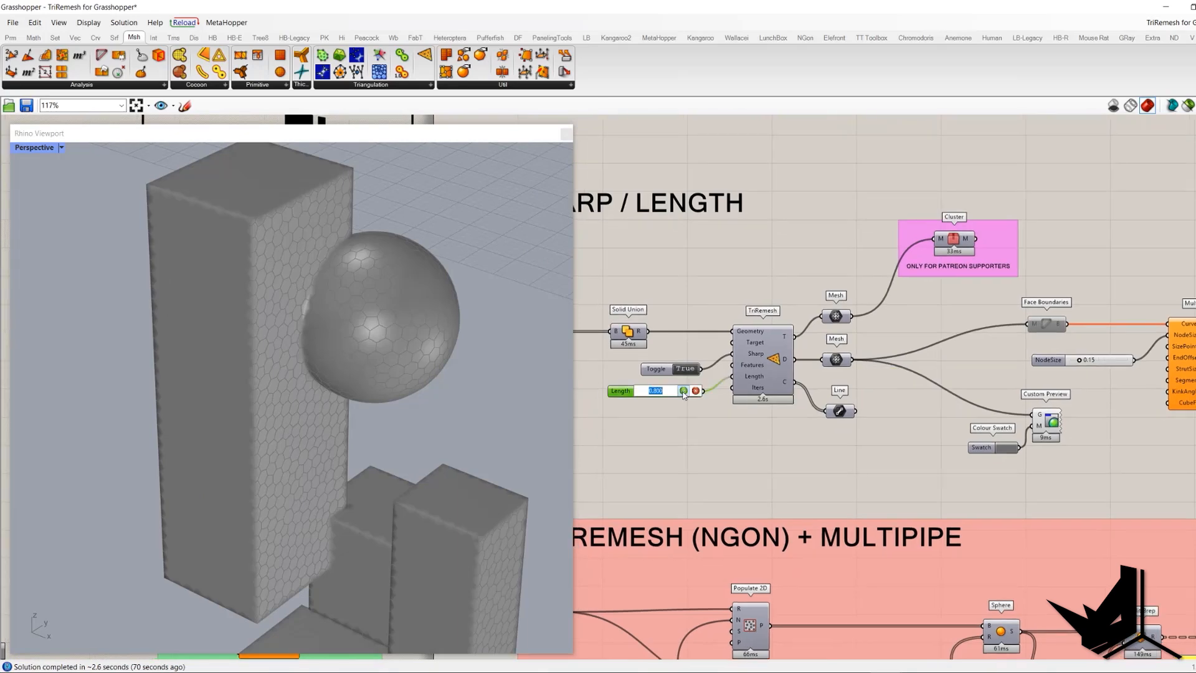
text(2)
key(Return)
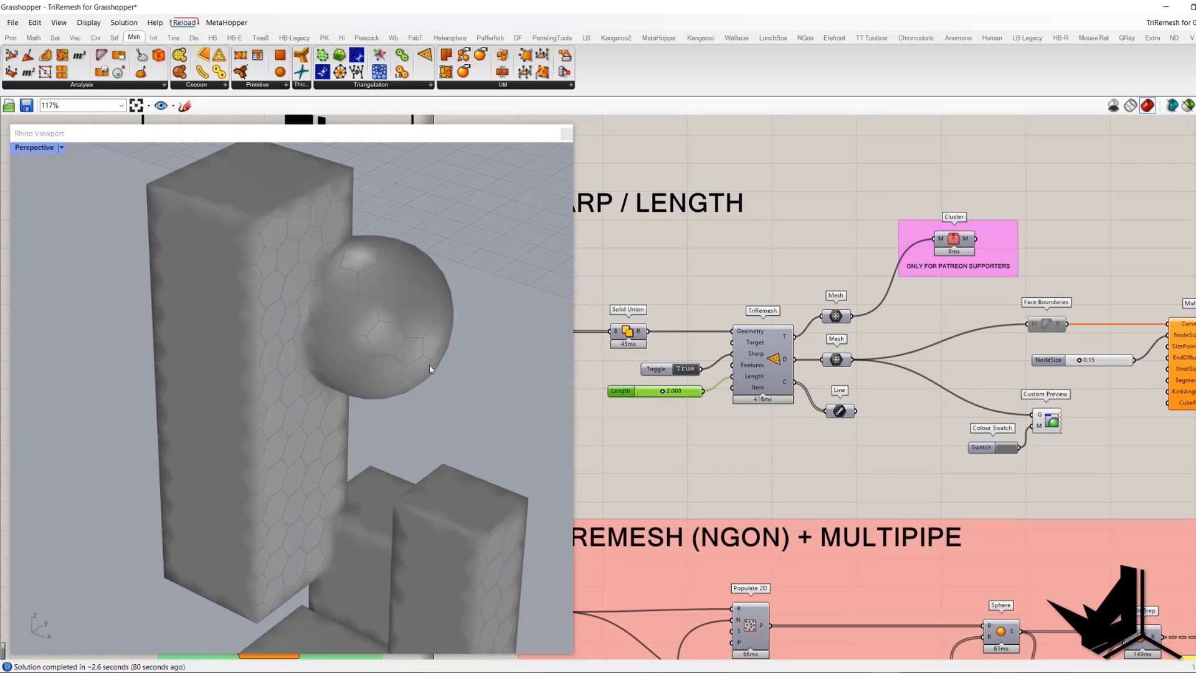
Enable the Face Boundaries component fed by the dual Mesh parameter to outline the hexagonal cells.
scroll(430, 368, down, 6)
shift+right_drag(412, 411, 394, 352)
scroll(394, 354, up, 4)
right_drag(897, 410, 796, 432)
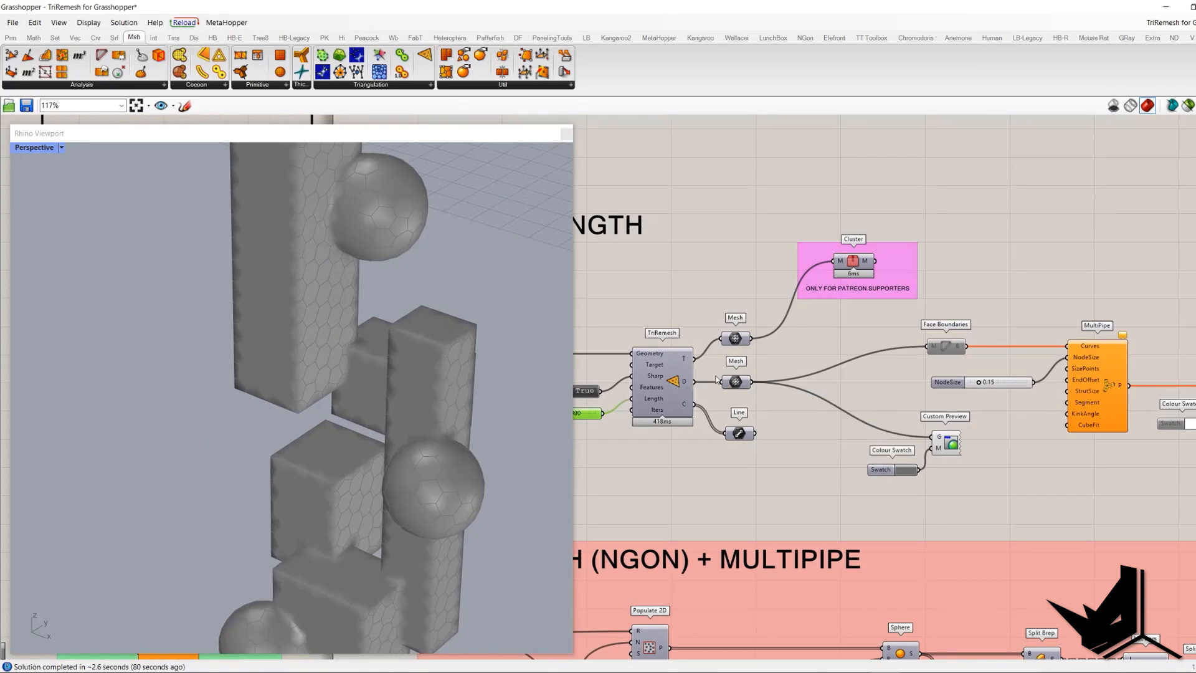
right_drag(761, 371, 731, 372)
click(915, 346)
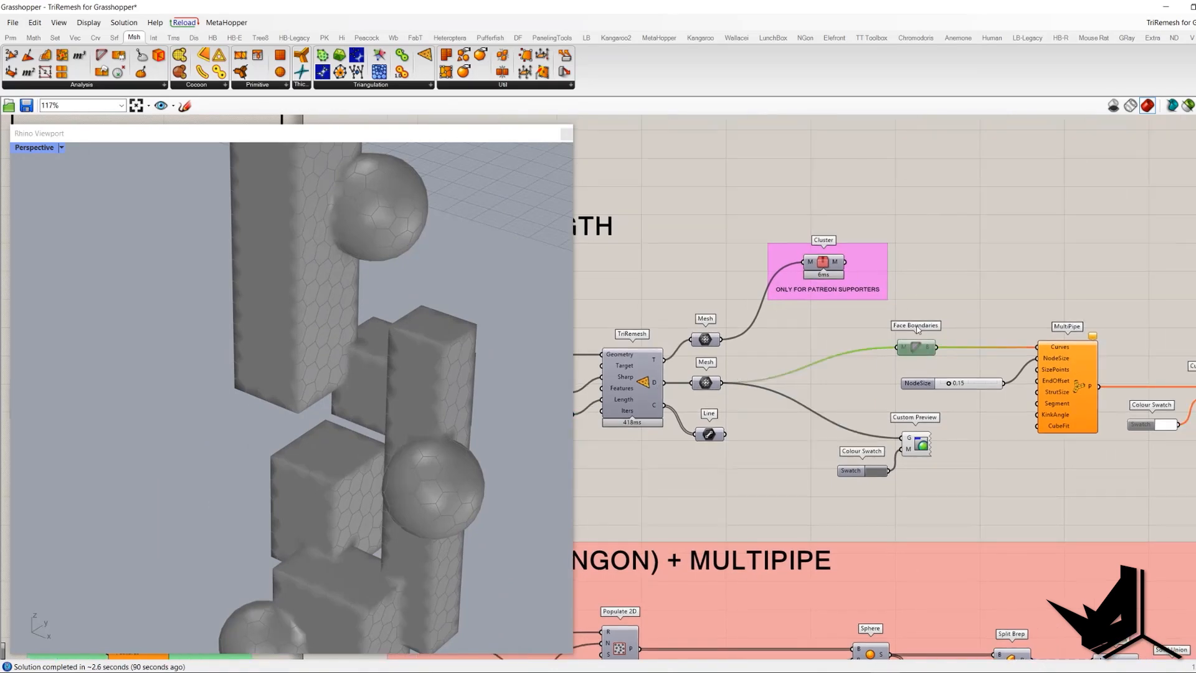
right_click(934, 284)
click(956, 289)
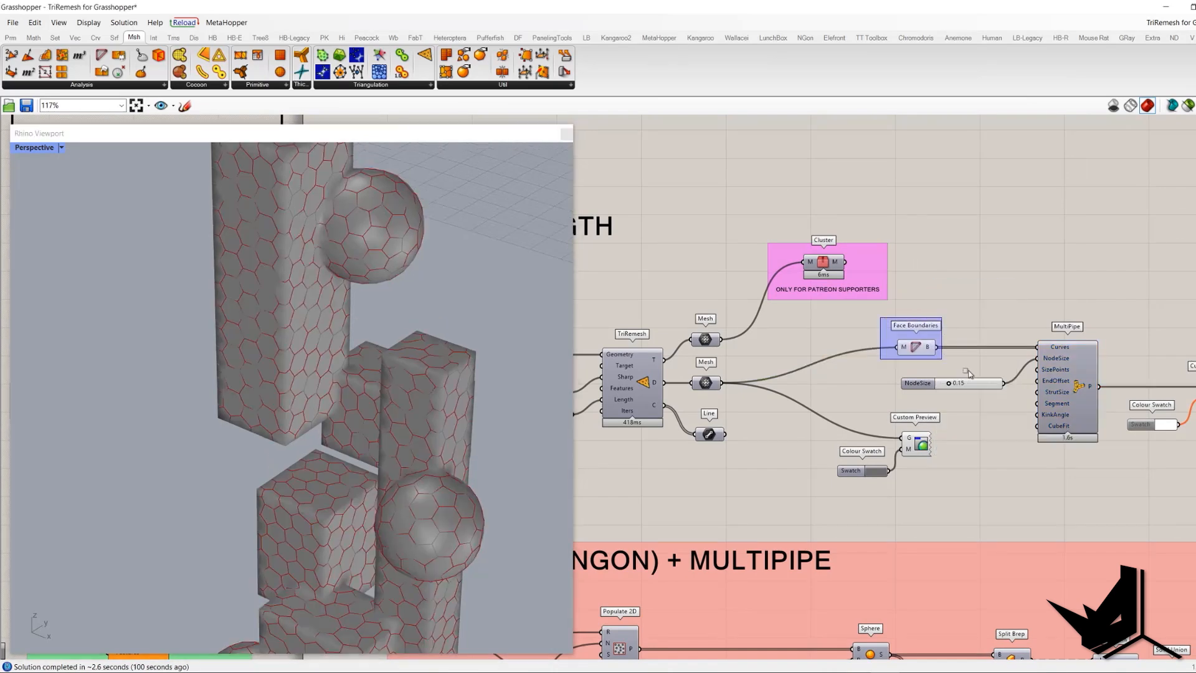
Enable the Custom Preview component connected to the MultiPipe output.
right_drag(1069, 362, 951, 351)
click(951, 352)
click(854, 387)
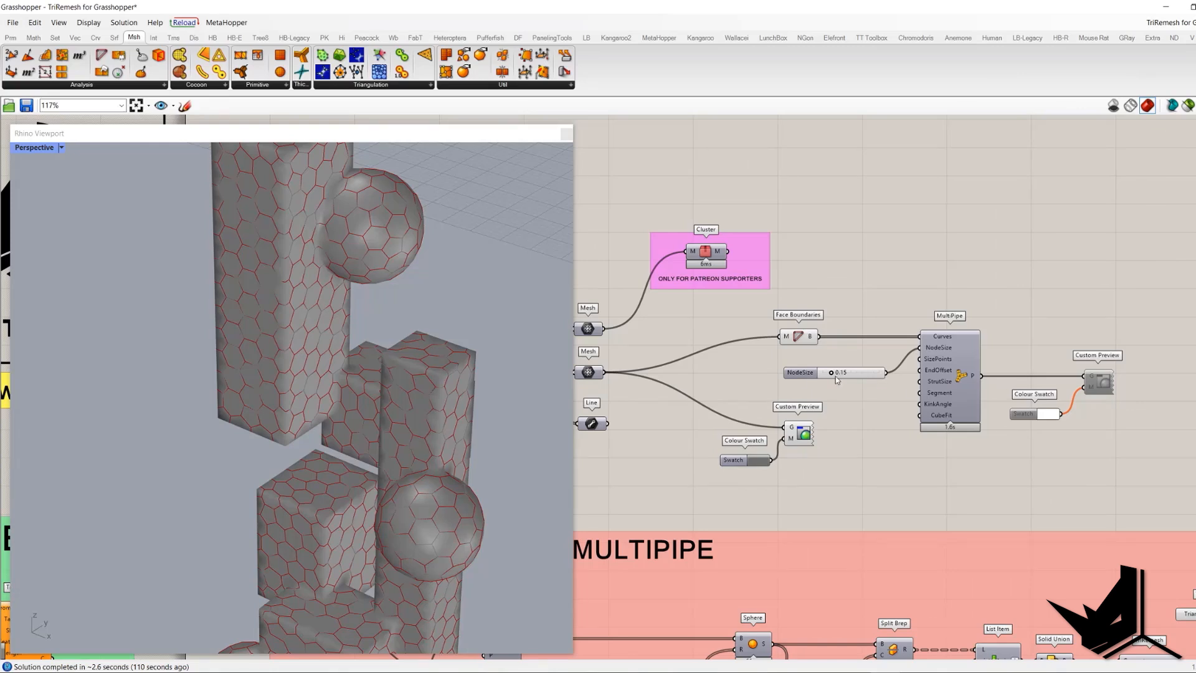
click(1097, 386)
right_click(1099, 381)
click(1095, 342)
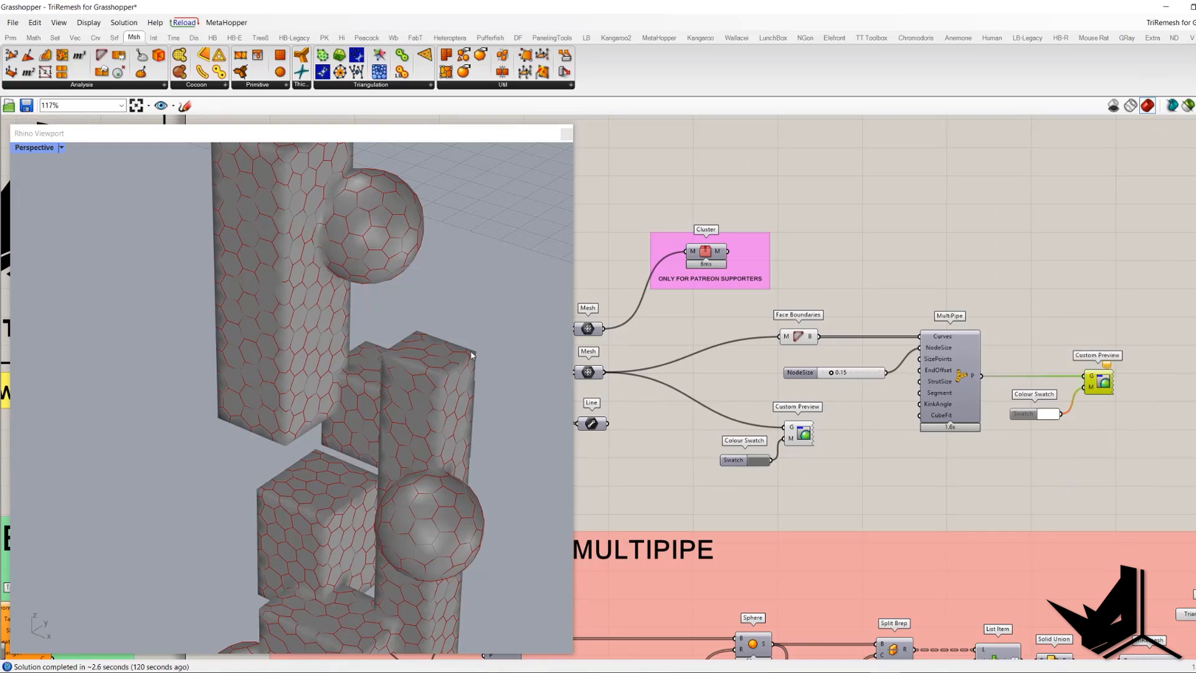
Examine the piped hexagonal mesh and select the Line parameter on TriRemesh's C output to highlight its curves.
right_drag(475, 355, 337, 288)
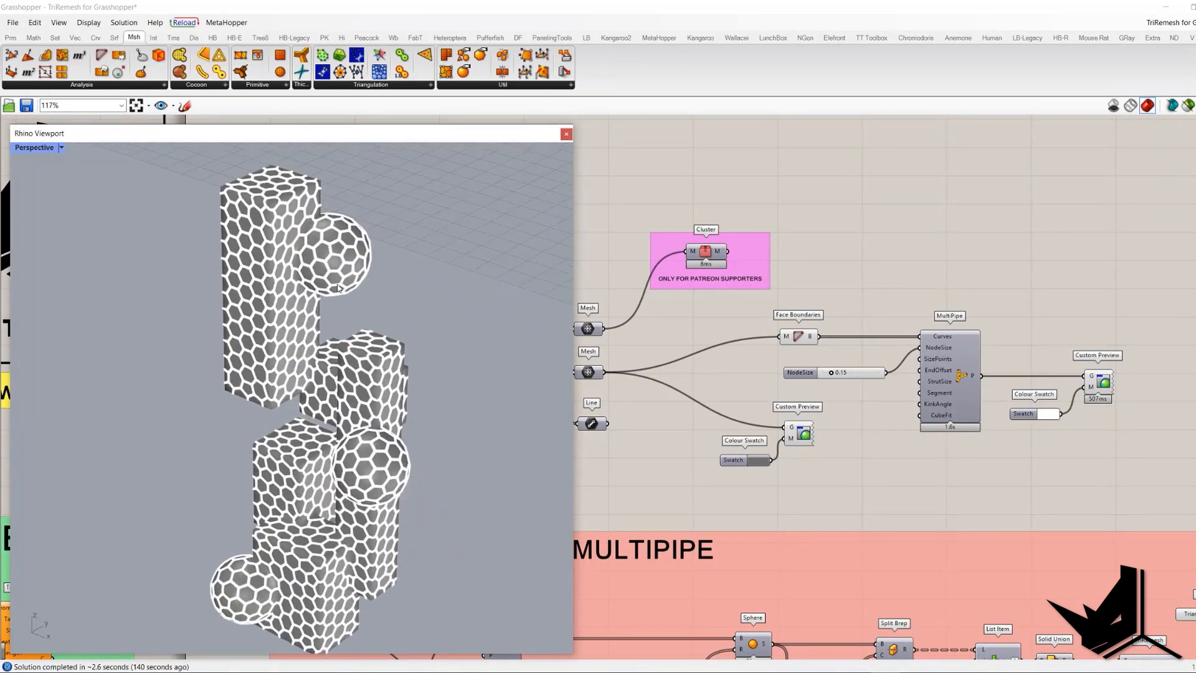
right_drag(299, 378, 270, 308)
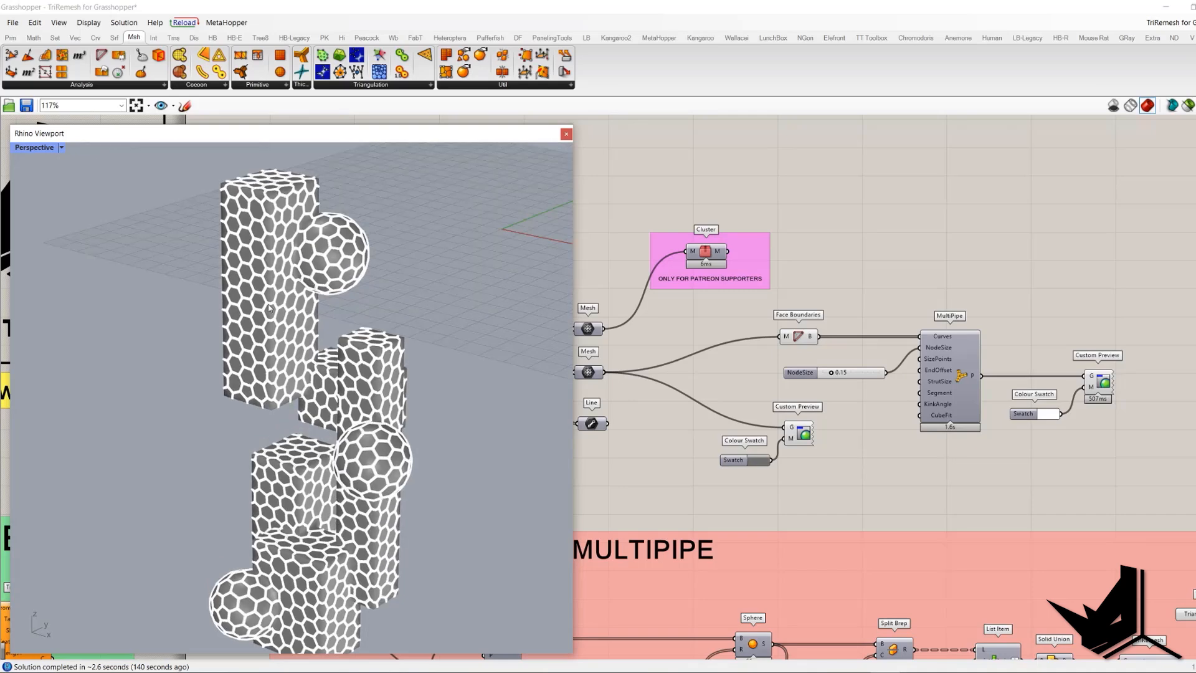
scroll(280, 324, up, 3)
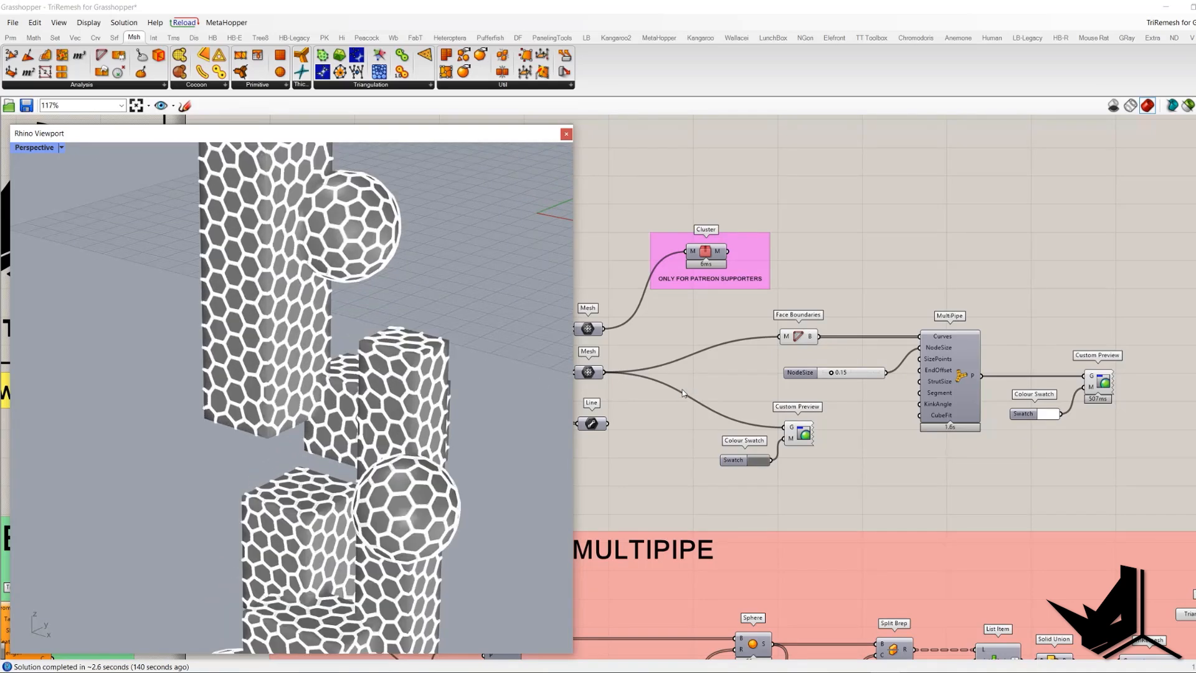
right_drag(633, 433, 724, 430)
scroll(725, 427, up, 4)
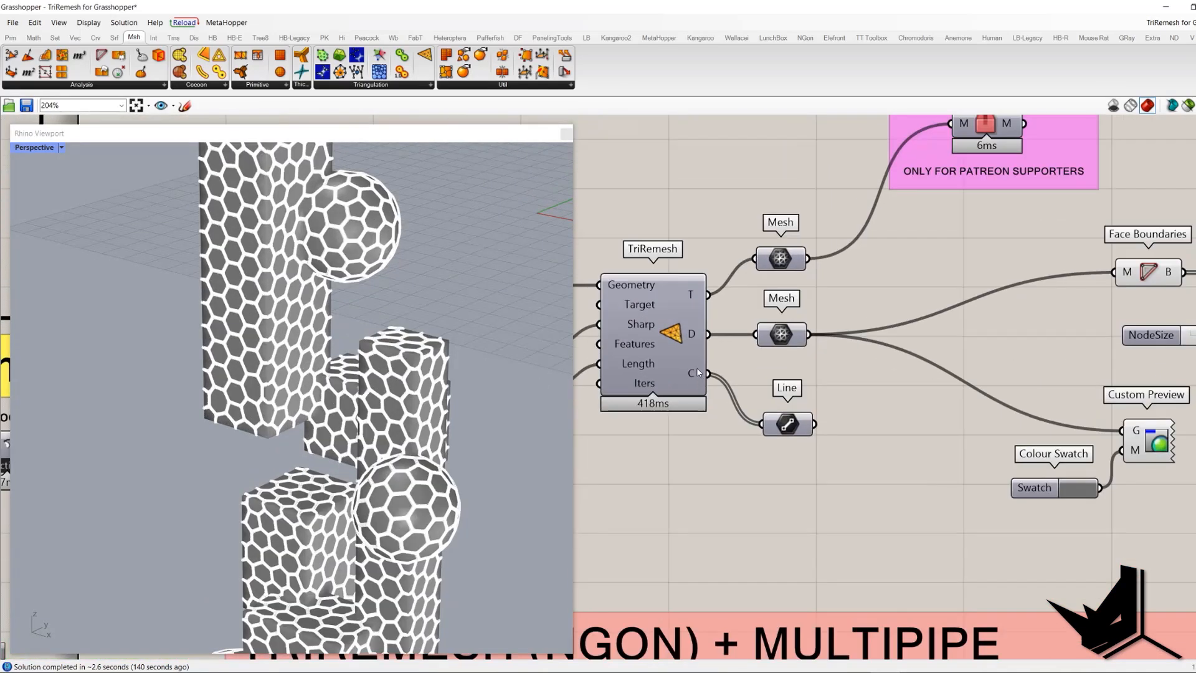
click(785, 435)
scroll(368, 337, down, 3)
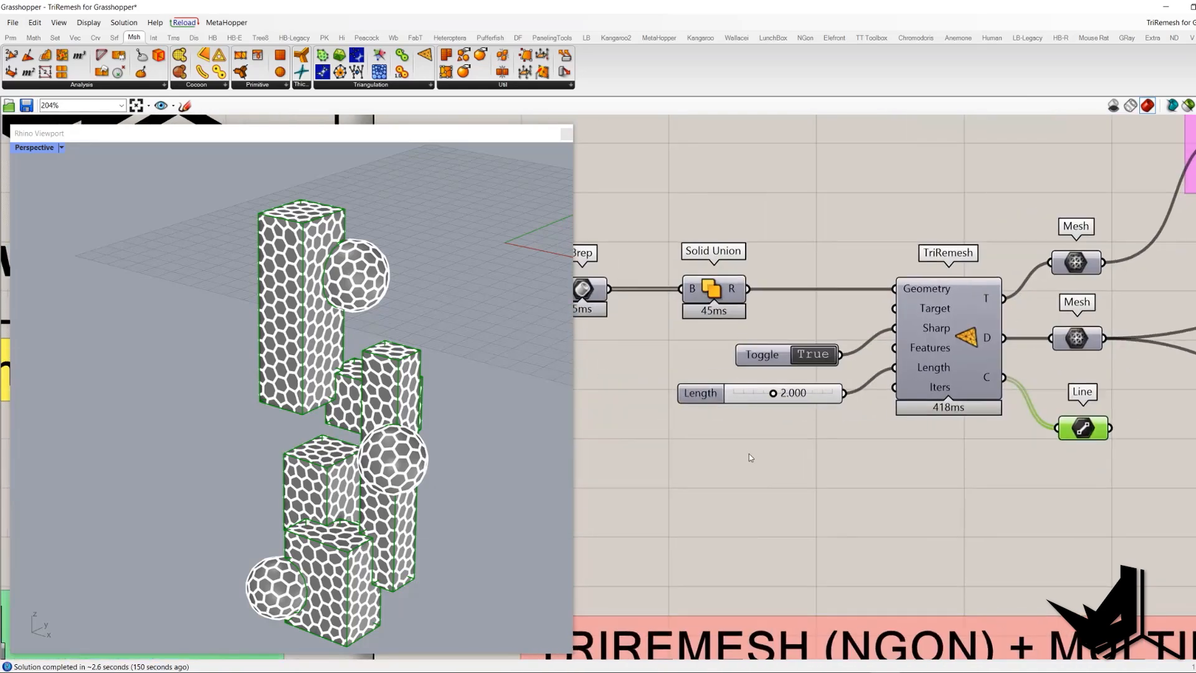
Set the Sharp toggle to False and examine its effect on the piped hexagonal mesh edges.
double_click(874, 360)
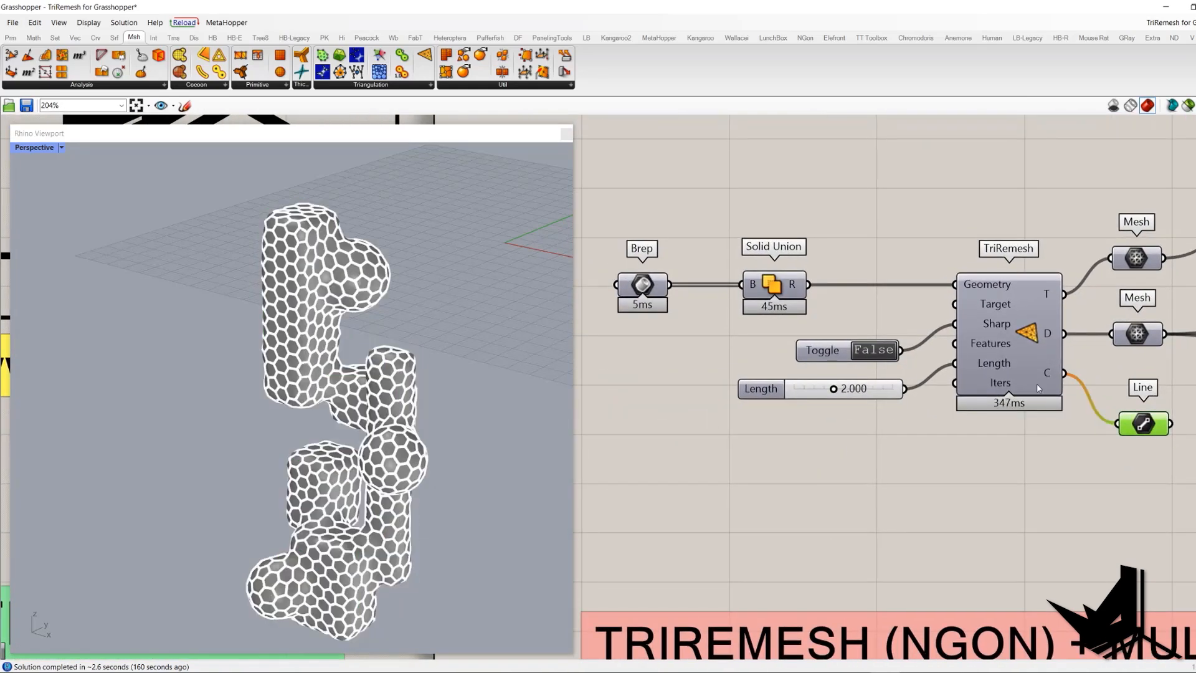
right_drag(1034, 375, 808, 357)
right_drag(272, 312, 274, 345)
scroll(331, 343, up, 3)
scroll(324, 292, down, 3)
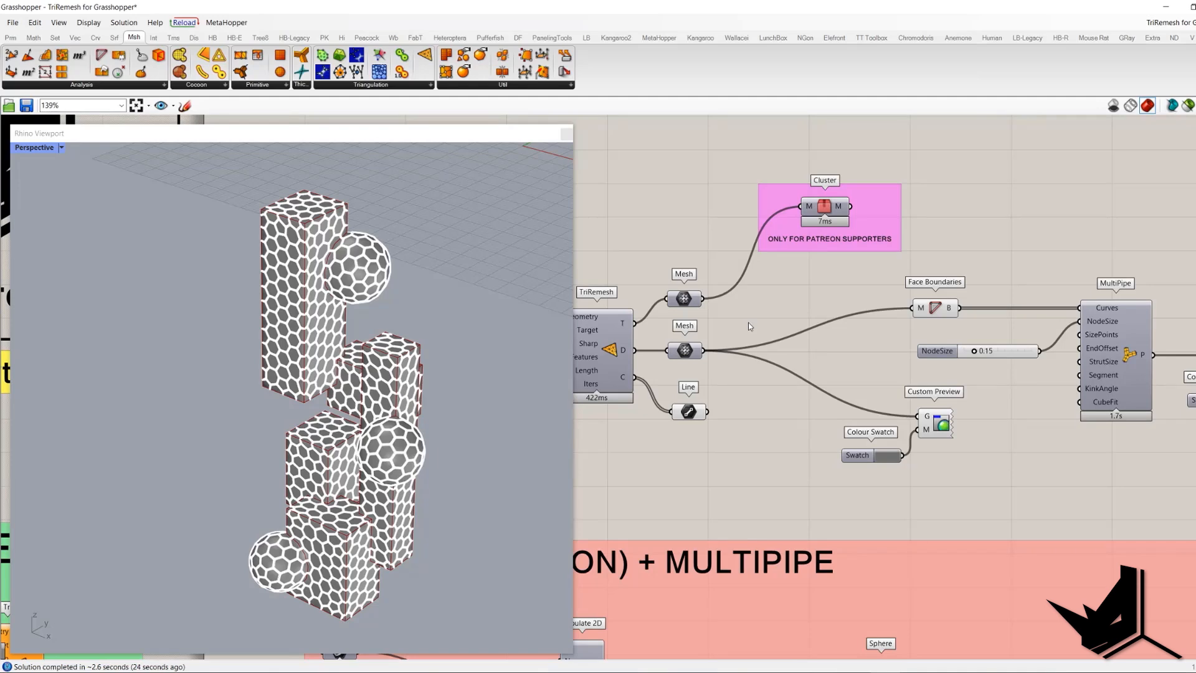
Move the dual mesh connections to the Cluster's M output, so Face Boundaries and Custom Preview use the triangular mesh.
drag(661, 265, 712, 309)
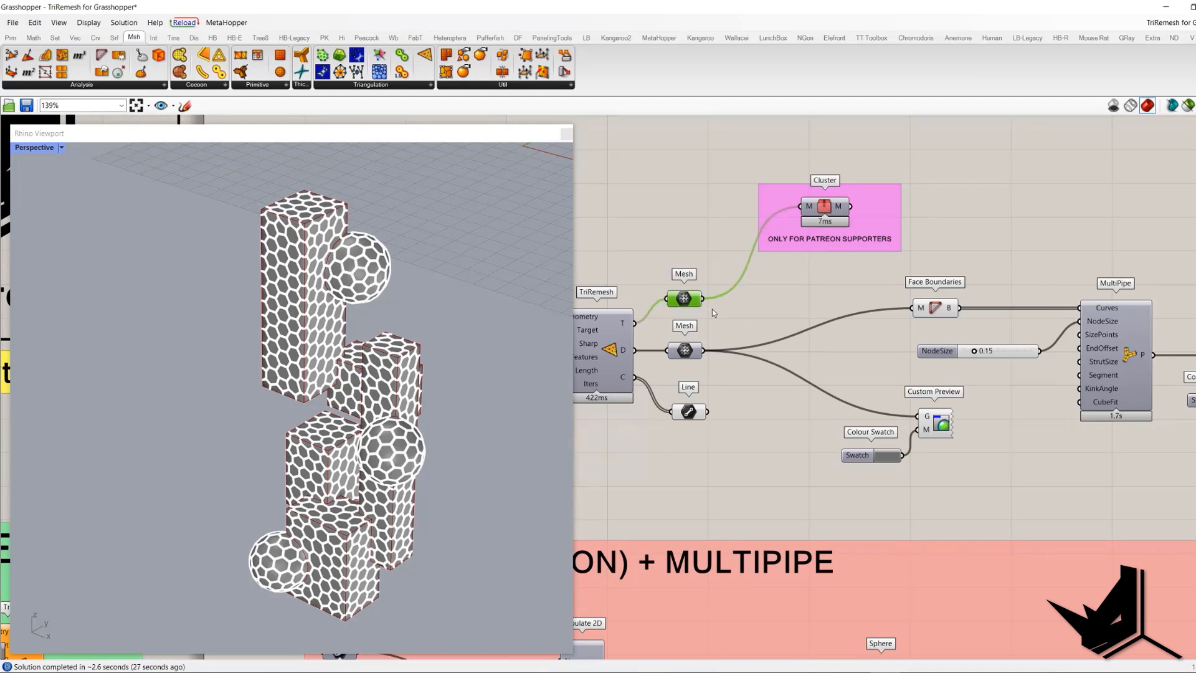
right_drag(747, 316, 727, 310)
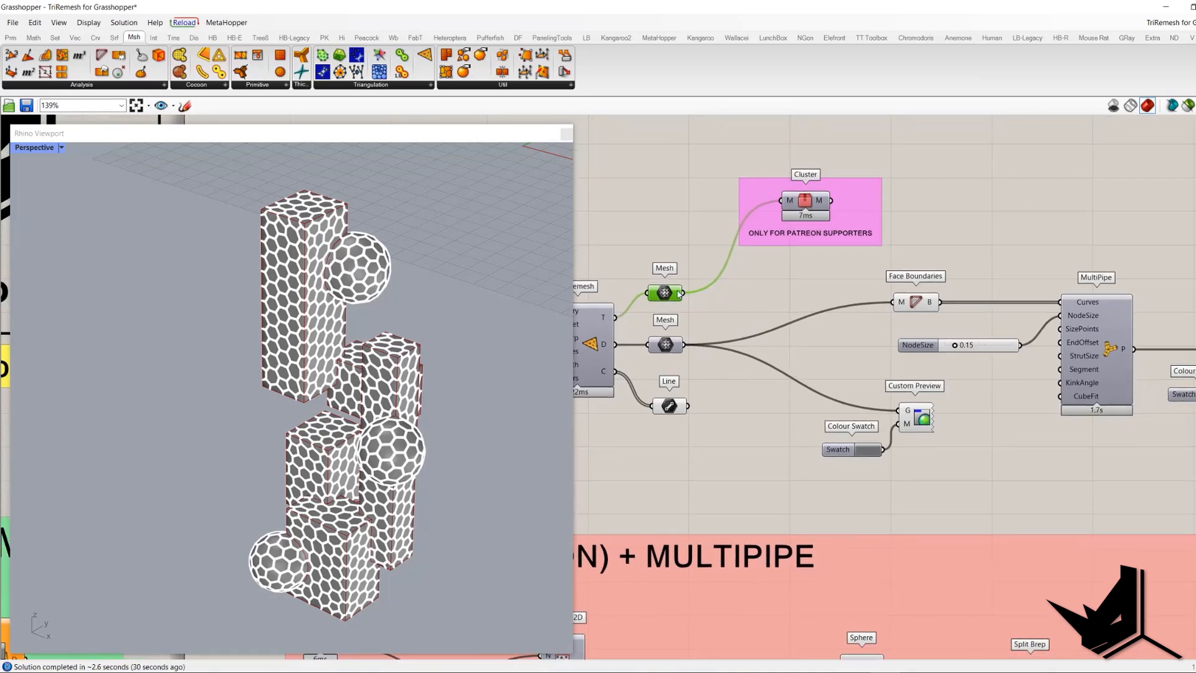
ctrl+shift+drag(687, 343, 822, 200)
scroll(315, 310, up, 5)
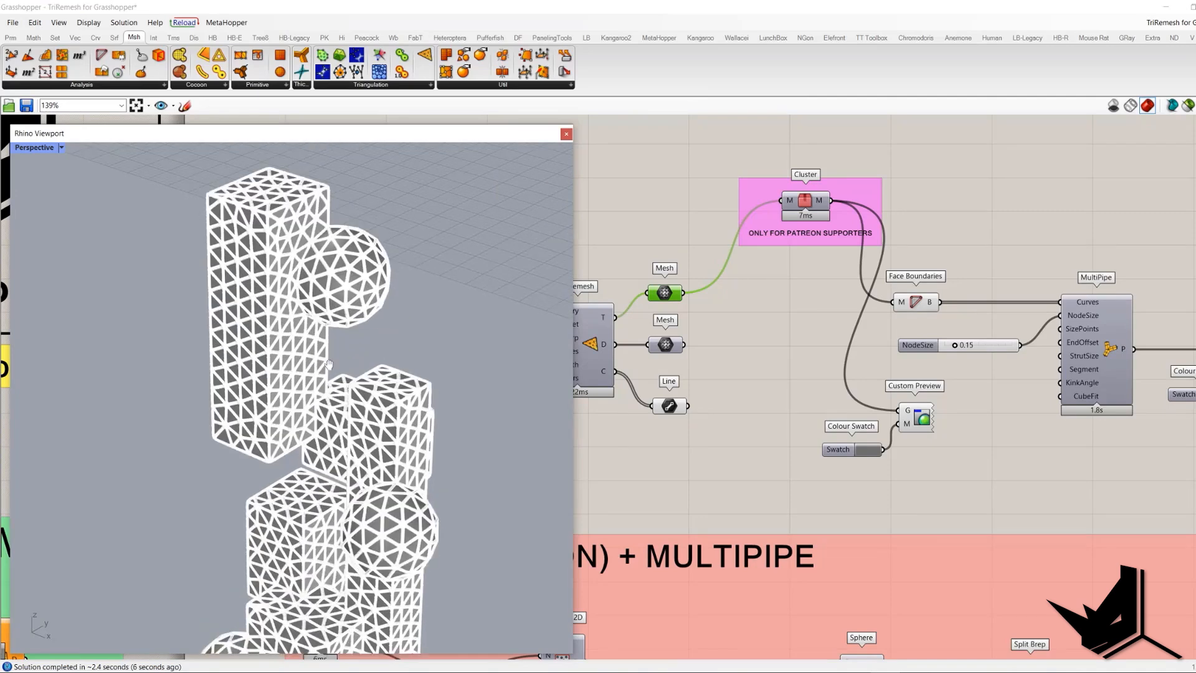
scroll(315, 309, down, 5)
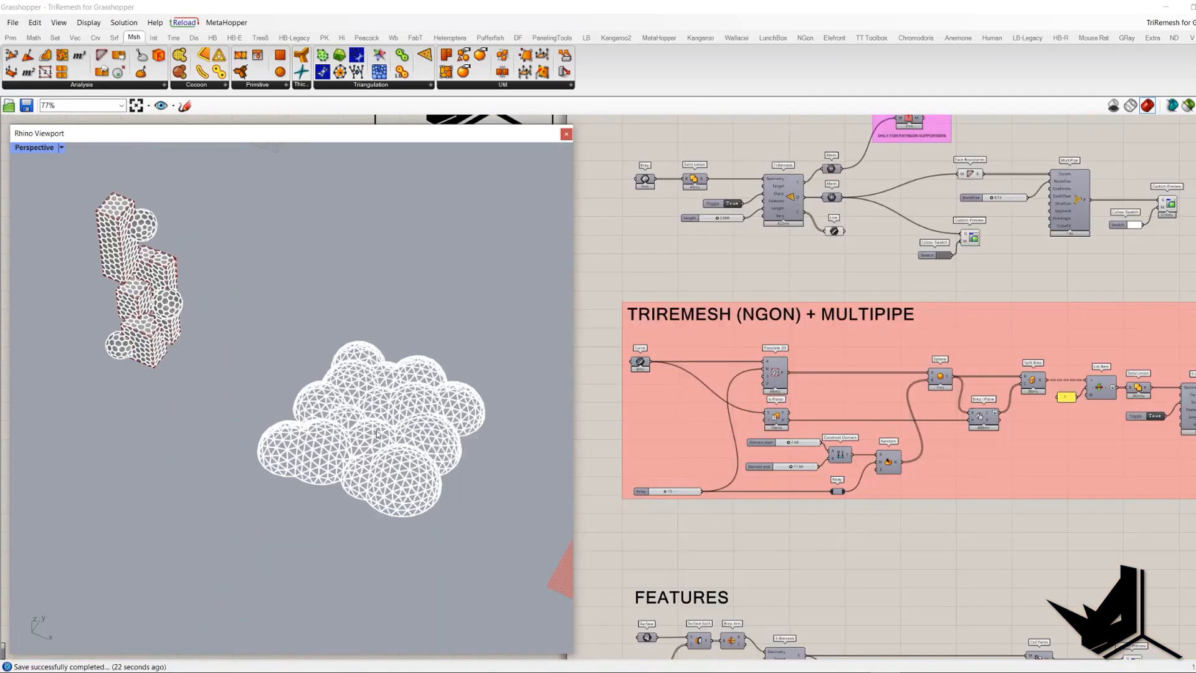
Disable the MultiPipe component in the TriRemesh (NGon) + MultiPipe group to hide the piped cloud form.
scroll(430, 458, up, 4)
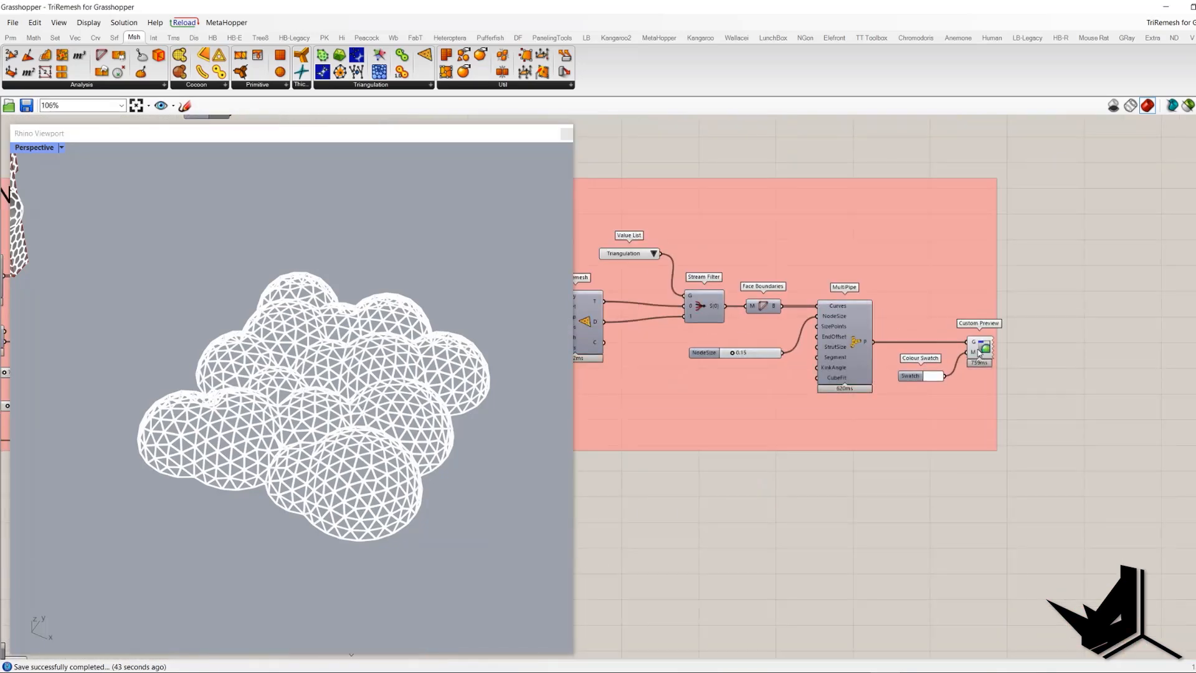
click(979, 347)
right_click(1050, 330)
click(848, 334)
right_click(793, 123)
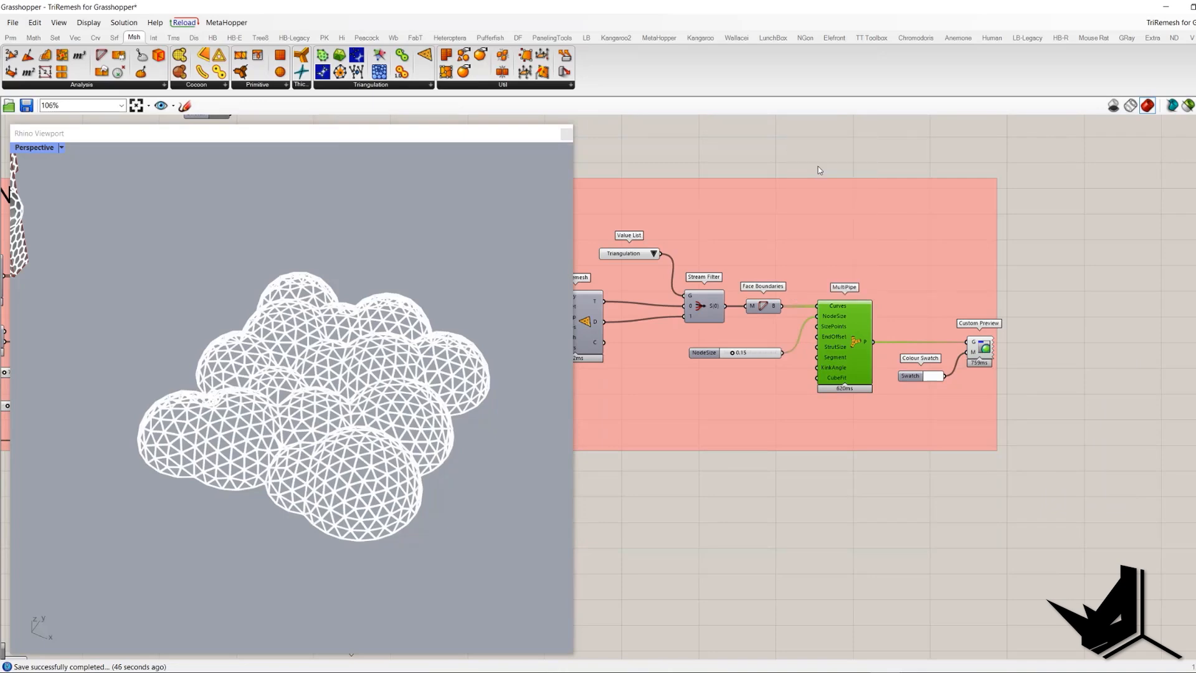
click(821, 168)
Turn on the preview of the Curve parameter at the start of the TriRemesh (NGon) + MultiPipe group.
right_drag(980, 204, 1186, 248)
scroll(1071, 280, down, 6)
scroll(779, 323, up, 6)
click(684, 264)
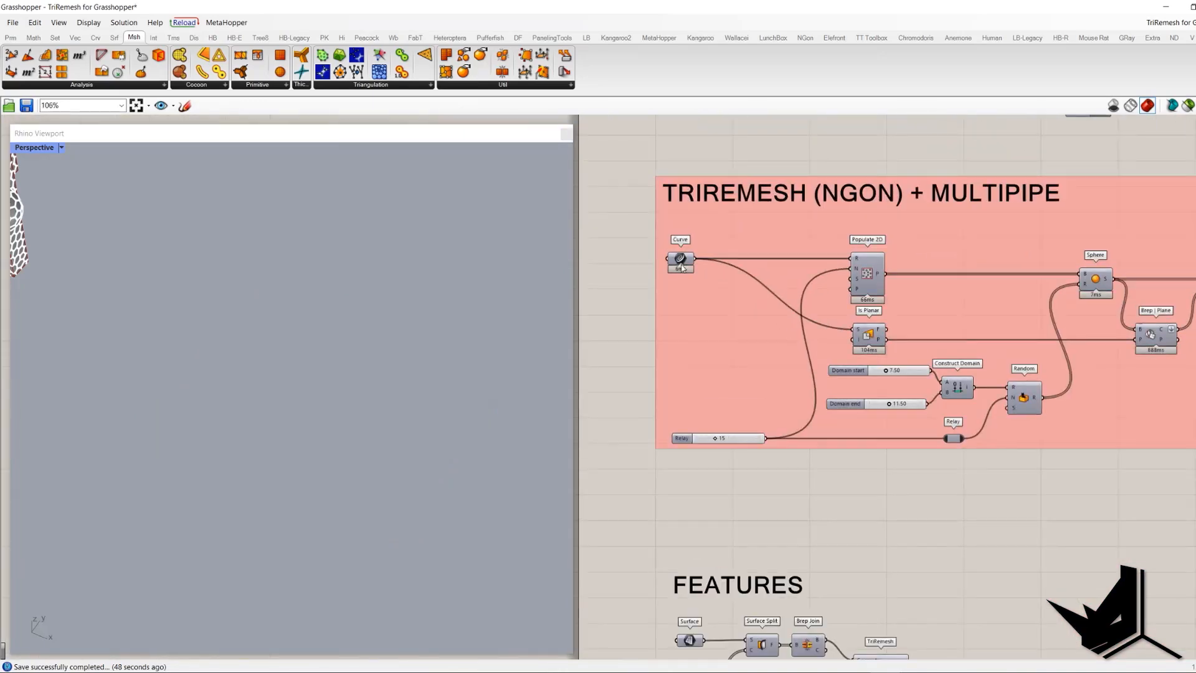
middle_click(636, 262)
click(645, 264)
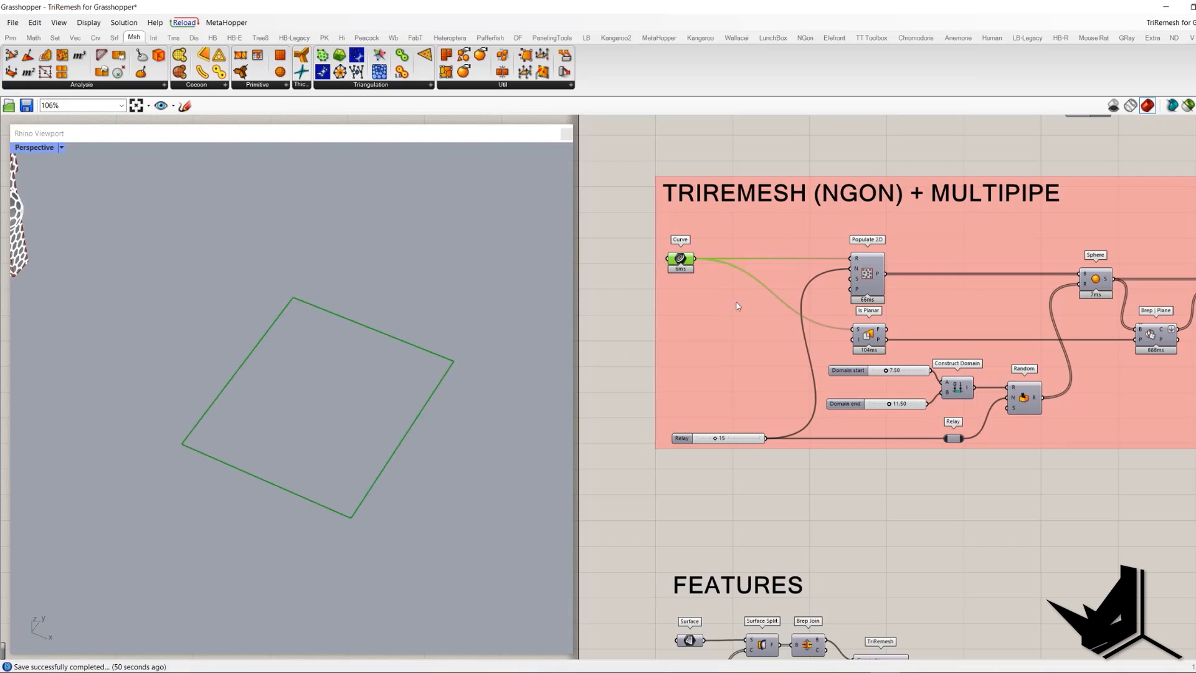
Turn on the preview of the Populate 2D component to display the points inside the boundary curve.
click(871, 284)
right_click(757, 148)
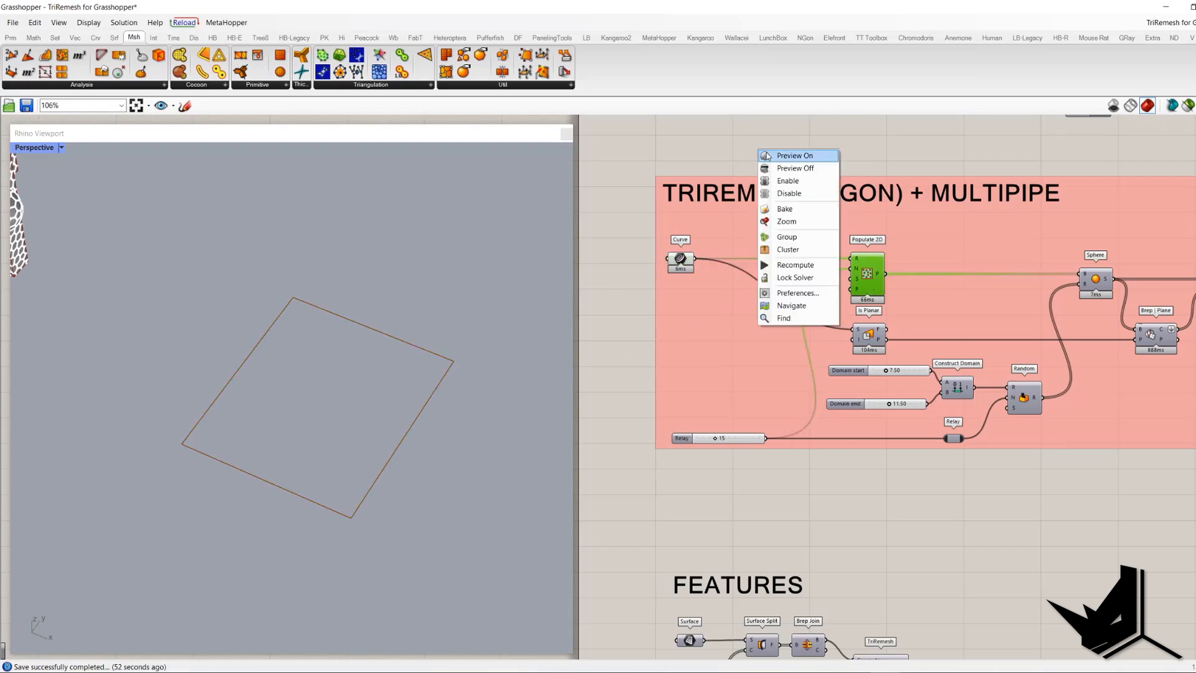
click(767, 156)
right_drag(427, 379, 421, 273)
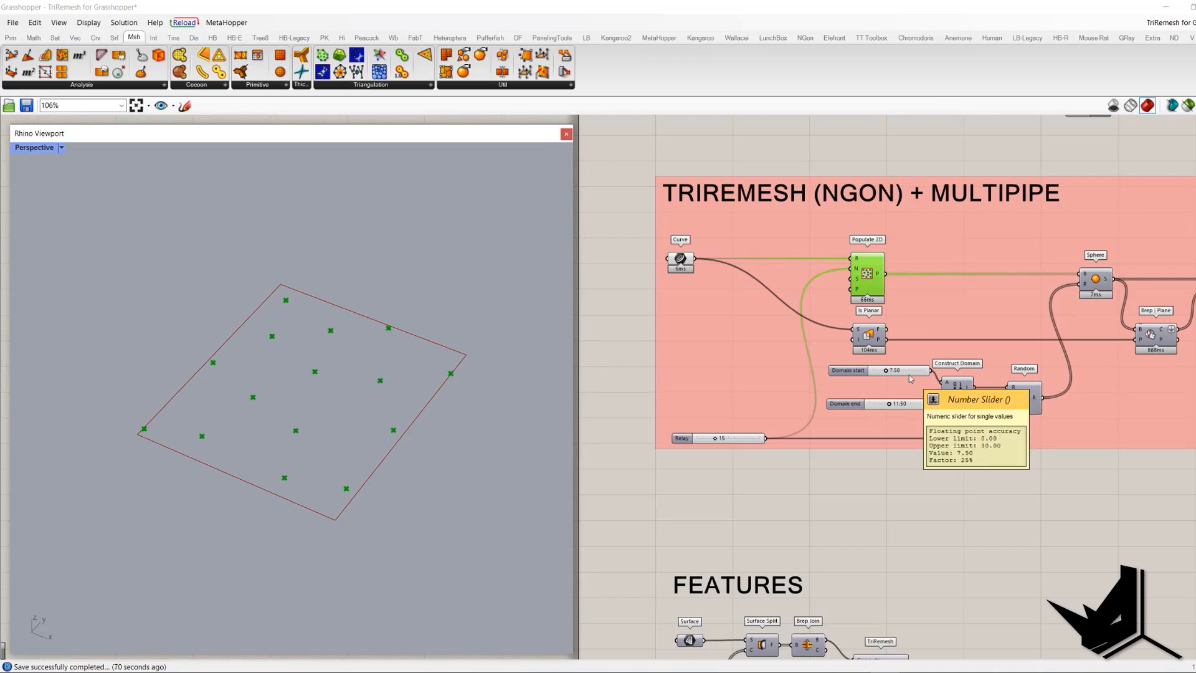
Examine how the Construct Domain, Random component and count slider generate the sphere radii between the domain start and end.
click(959, 386)
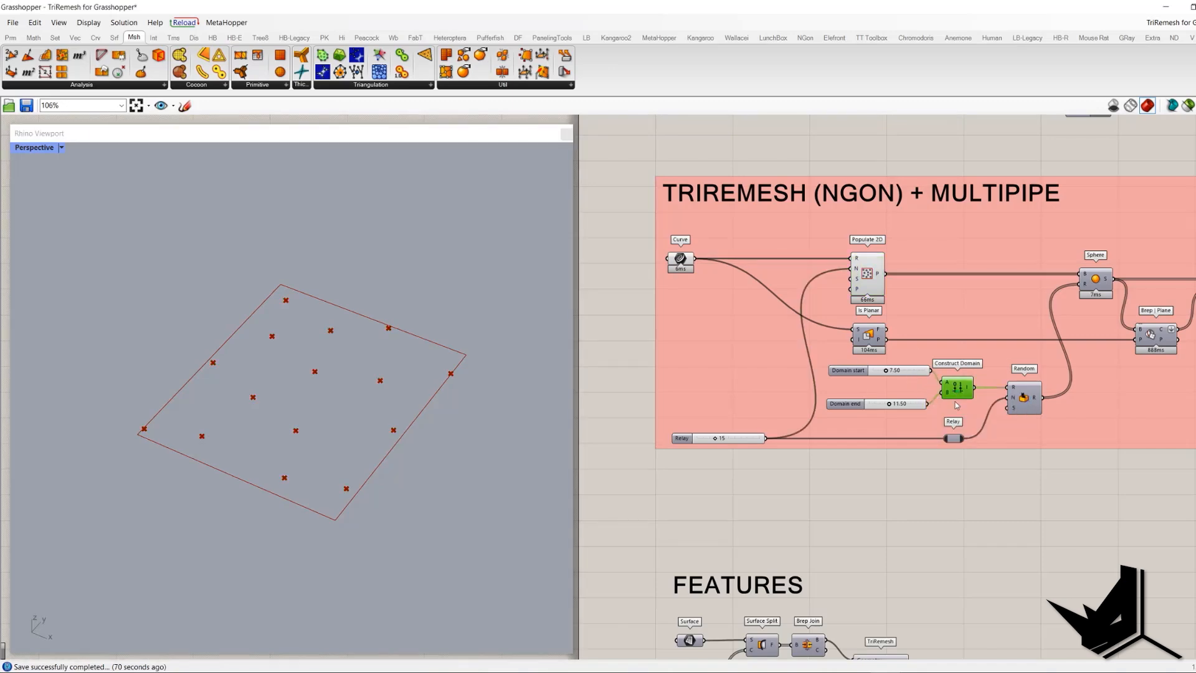
scroll(932, 374, up, 2)
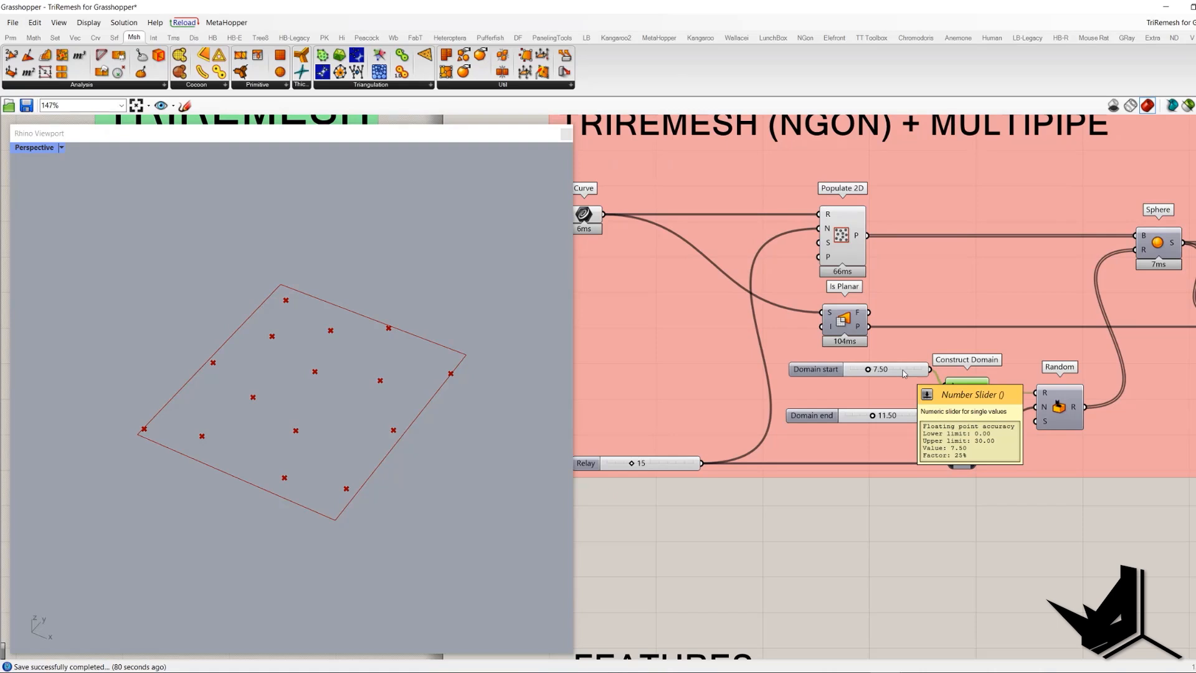
click(1066, 432)
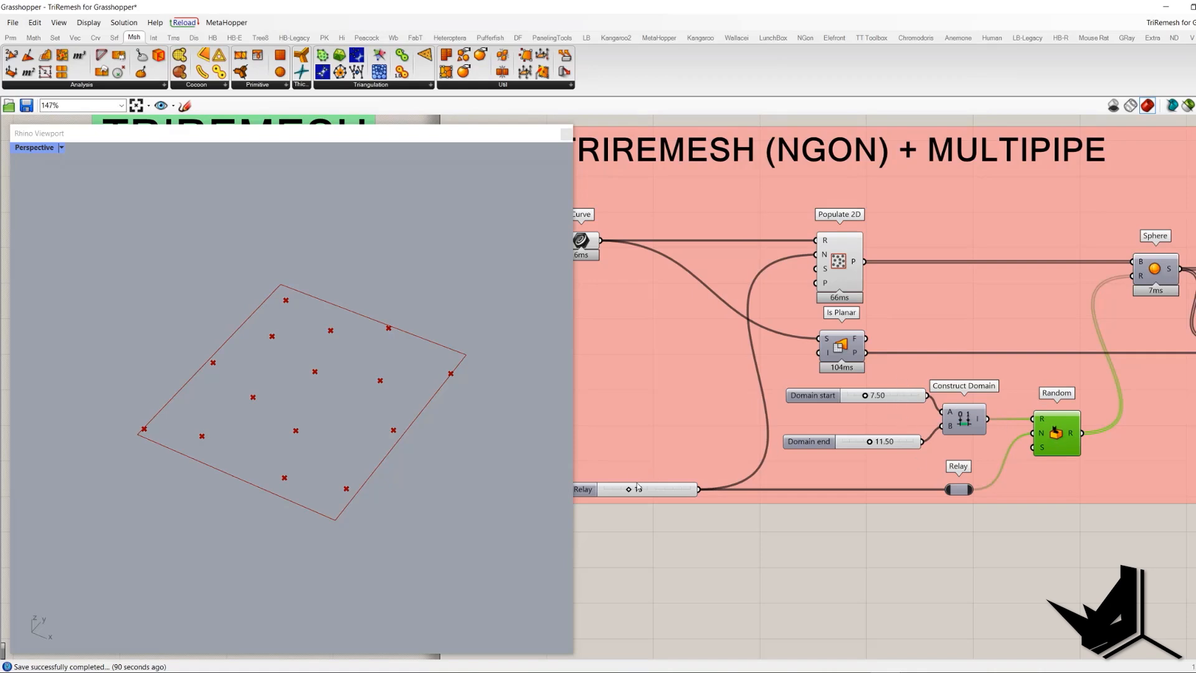
click(649, 494)
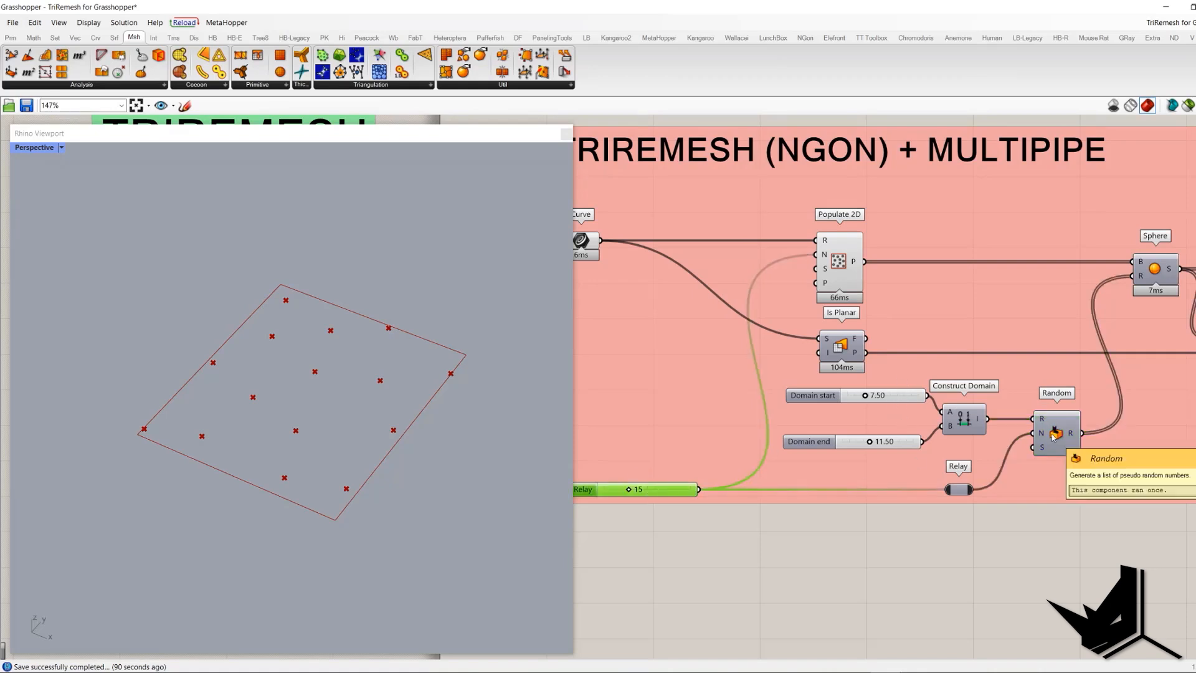
click(889, 394)
click(908, 439)
click(904, 395)
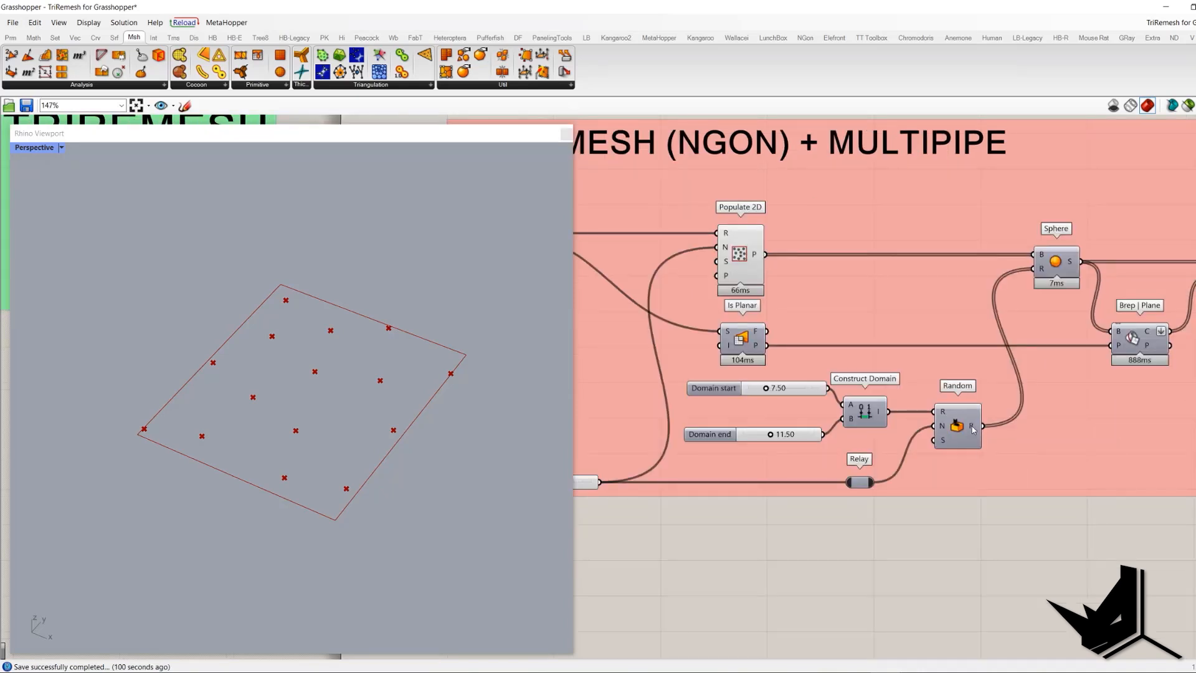
Turn on the preview of the Sphere component and view the overlapping spheres from the side.
scroll(1007, 349, down, 2)
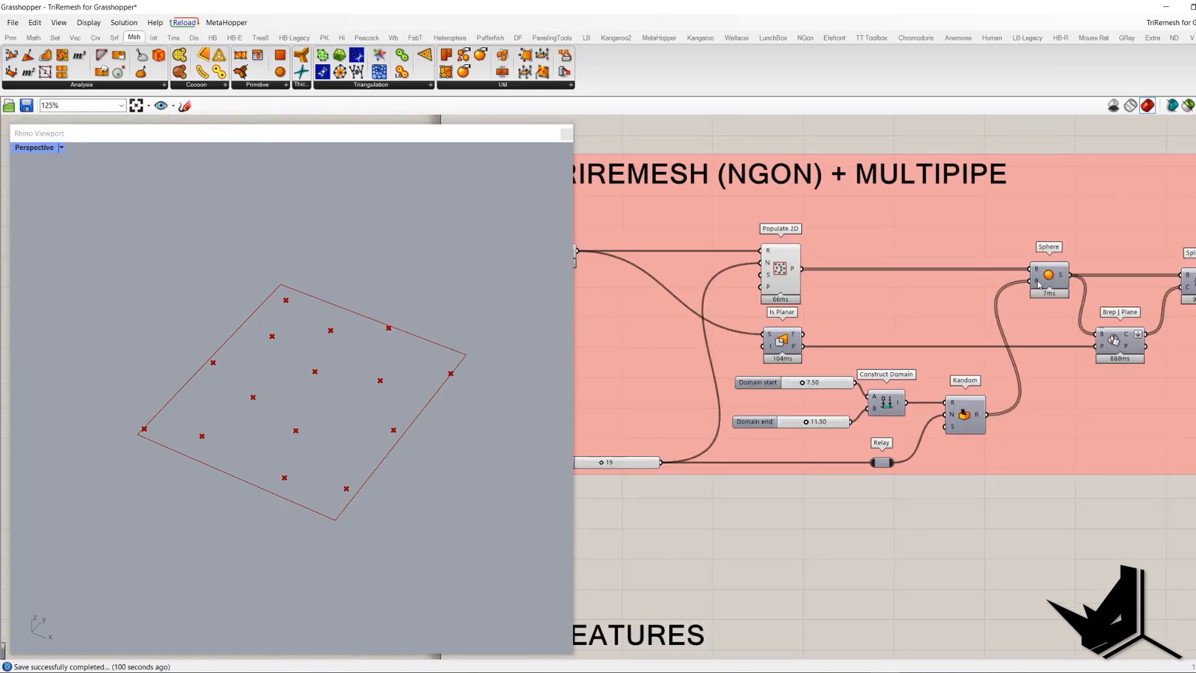
click(1047, 274)
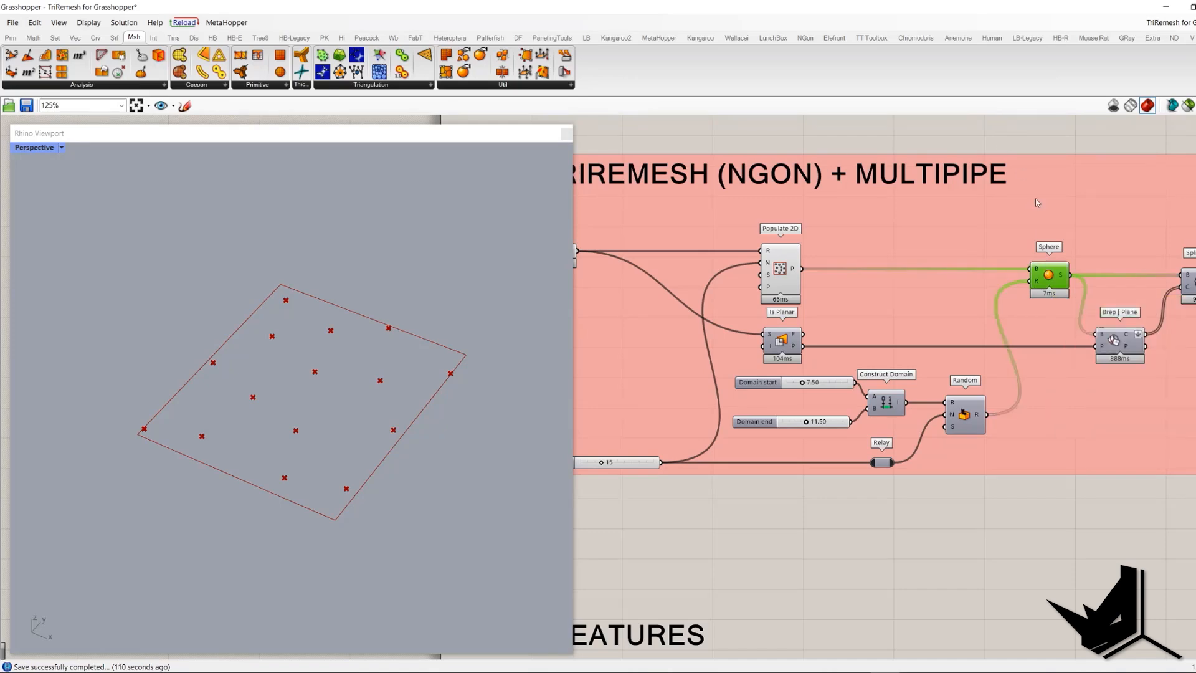
mouse_move(315, 432)
right_down()
mouse_move(367, 407)
mouse_move(317, 442)
right_up()
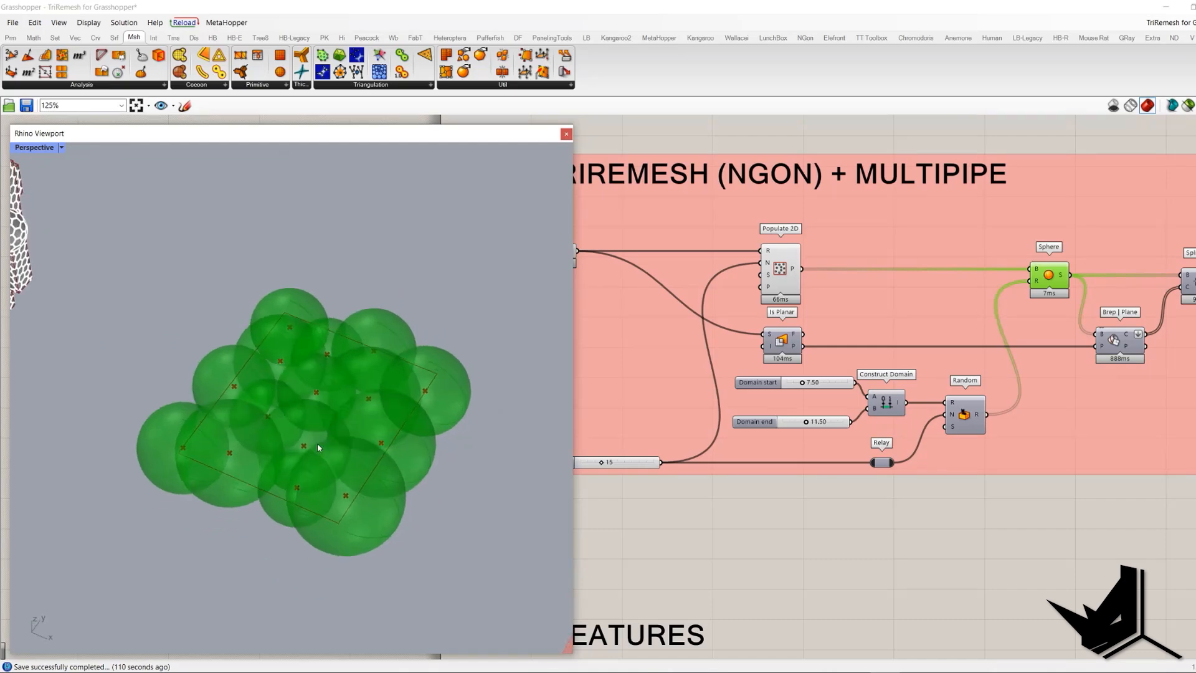
scroll(318, 439, up, 2)
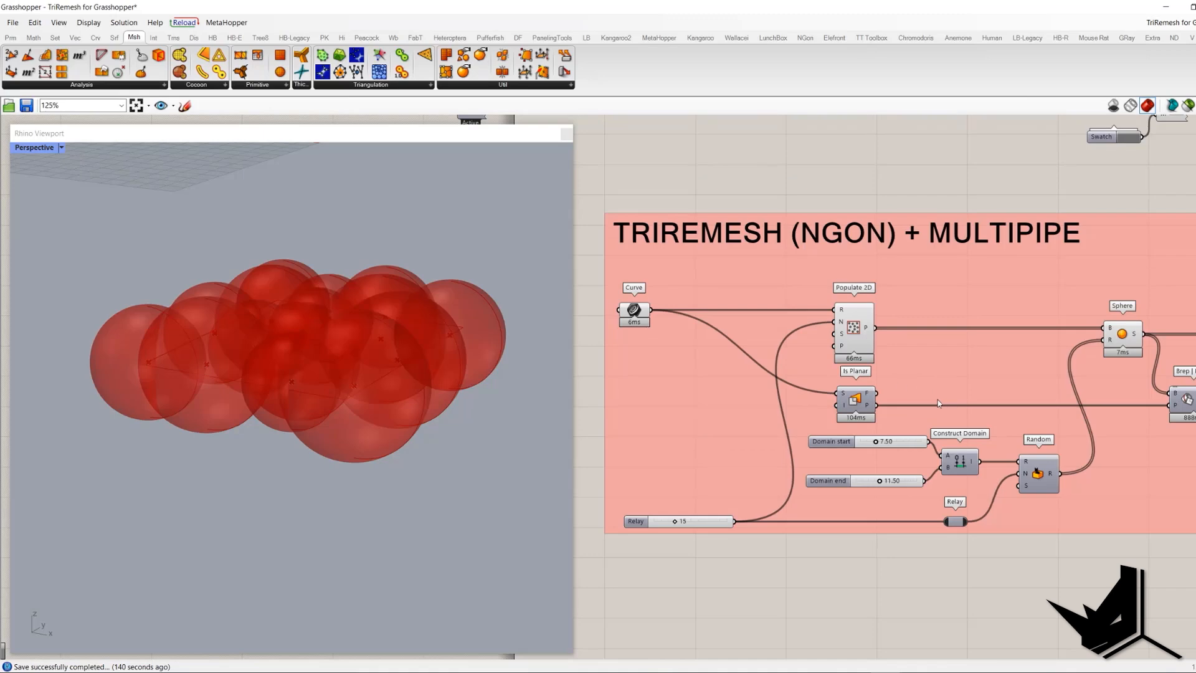
right_drag(928, 393, 897, 380)
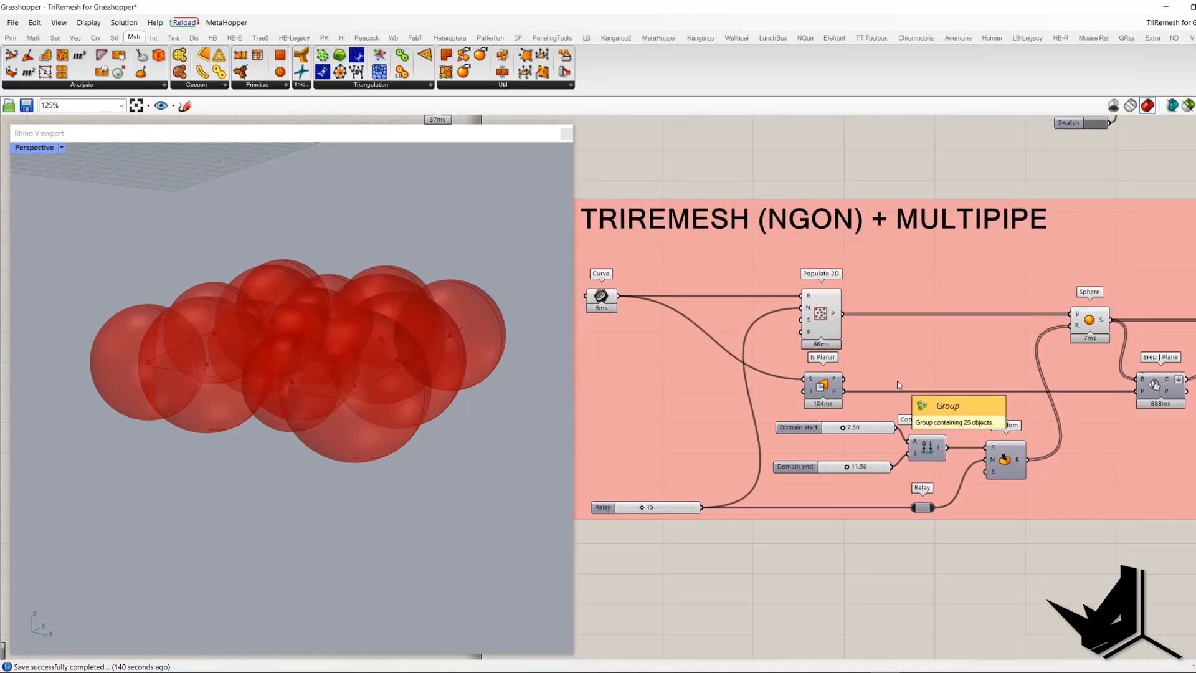
Turn on the preview of the Is Planar component and check the curve feeding it and its plane output.
click(822, 386)
right_click(796, 163)
click(810, 170)
right_drag(312, 406, 418, 352)
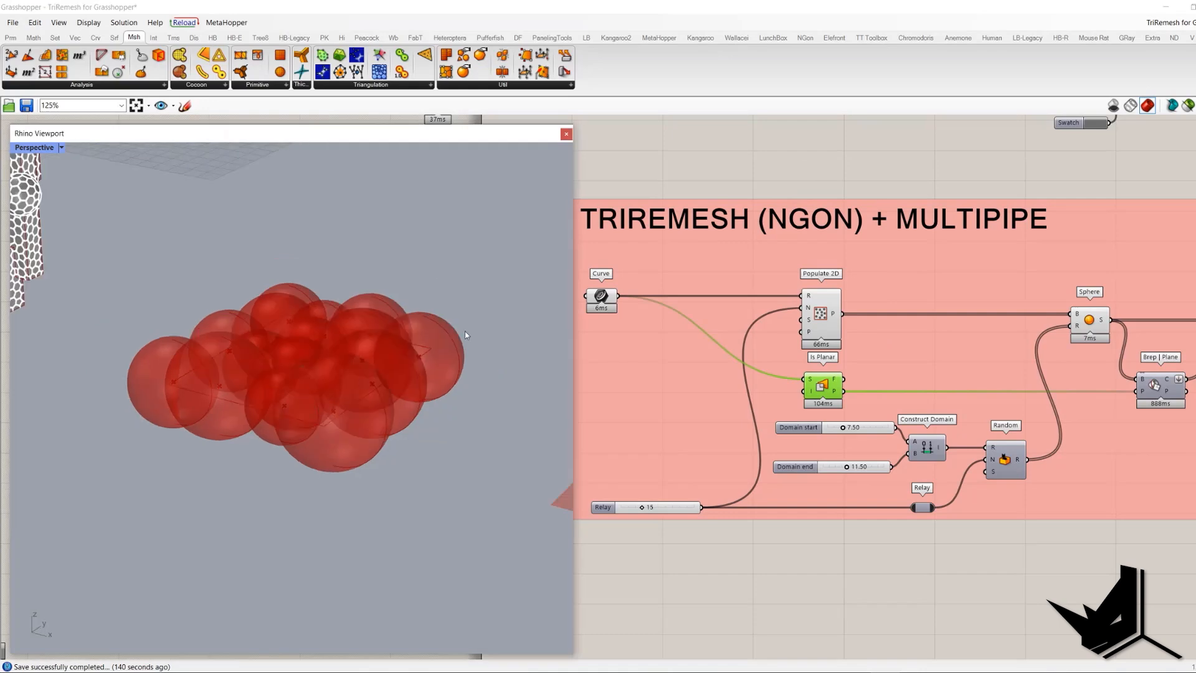
click(600, 296)
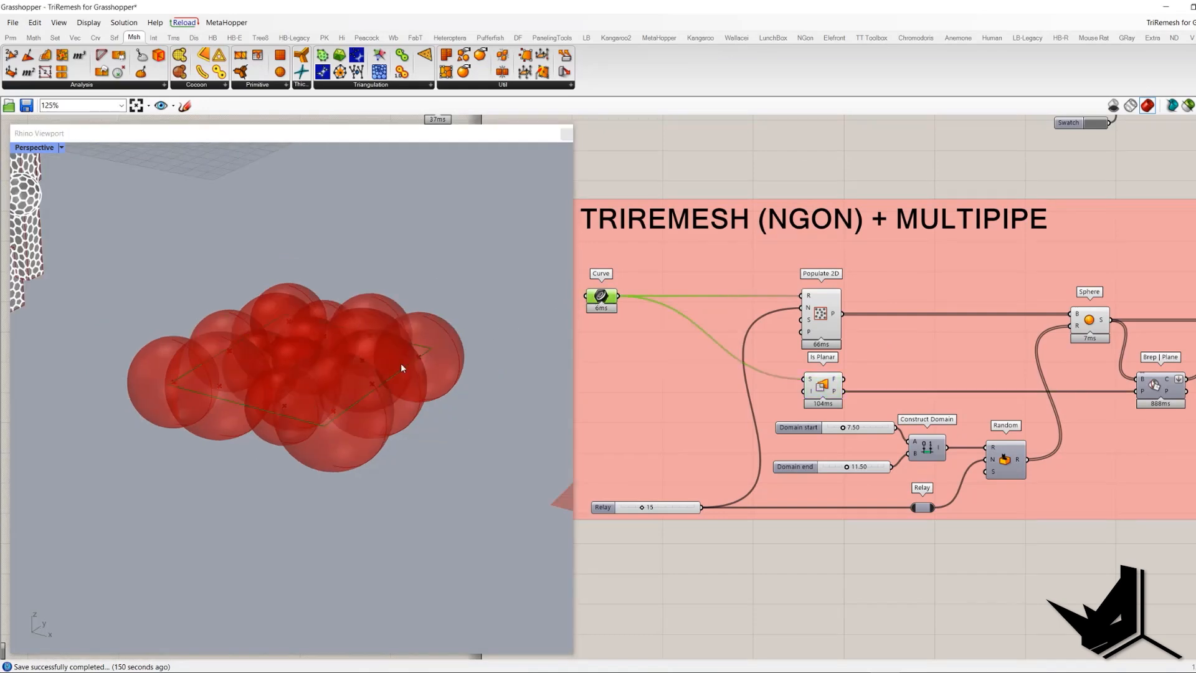
click(821, 389)
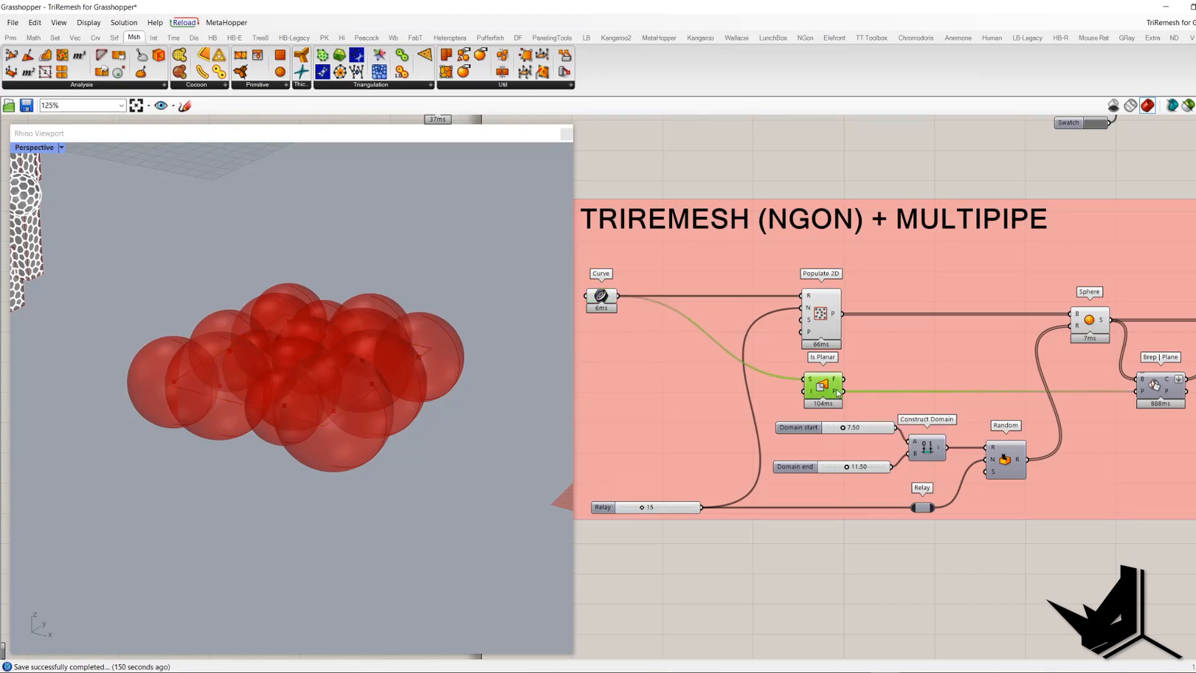
mouse_move(836, 395)
Check the Sphere and Is Planar inputs of the Brep | Plane component and preview its section curves around the spheres.
right_drag(1154, 373, 1070, 375)
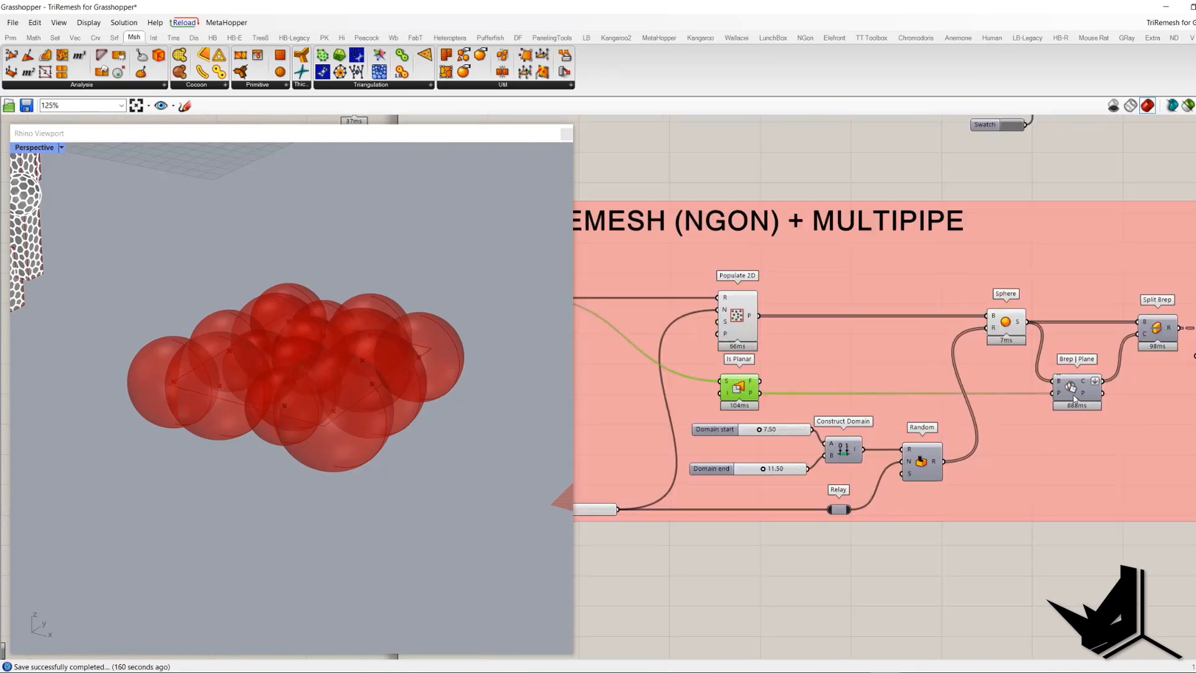
ctrl+alt+click(1070, 375)
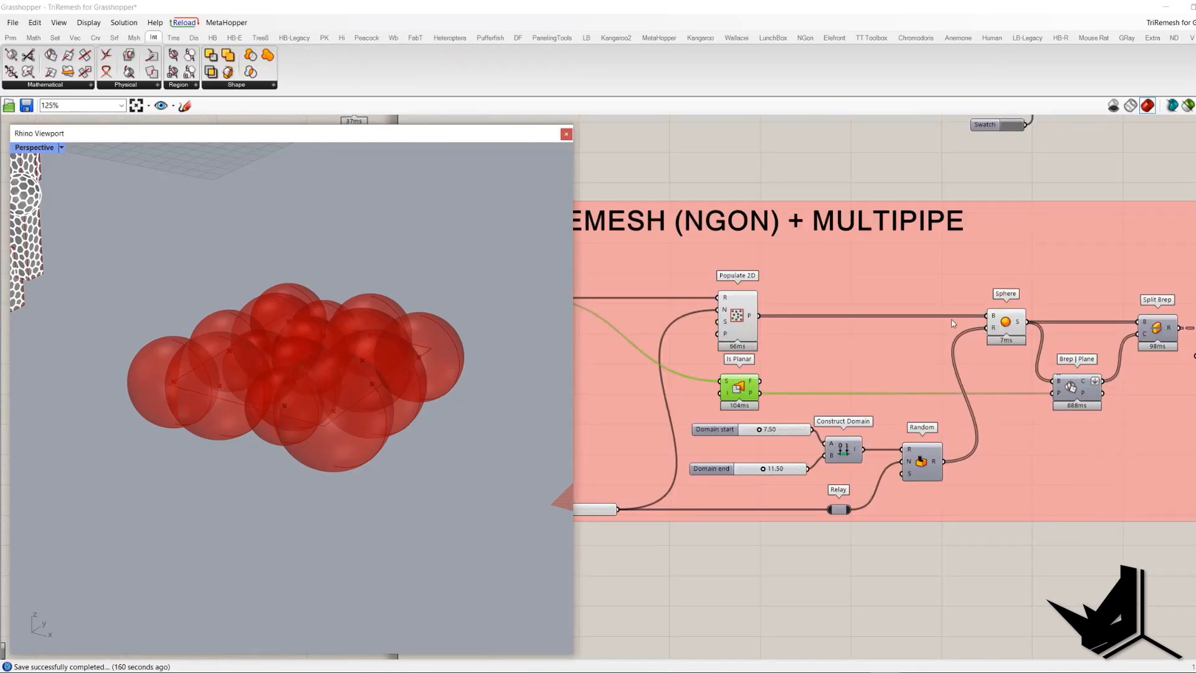
right_drag(1079, 392, 1027, 391)
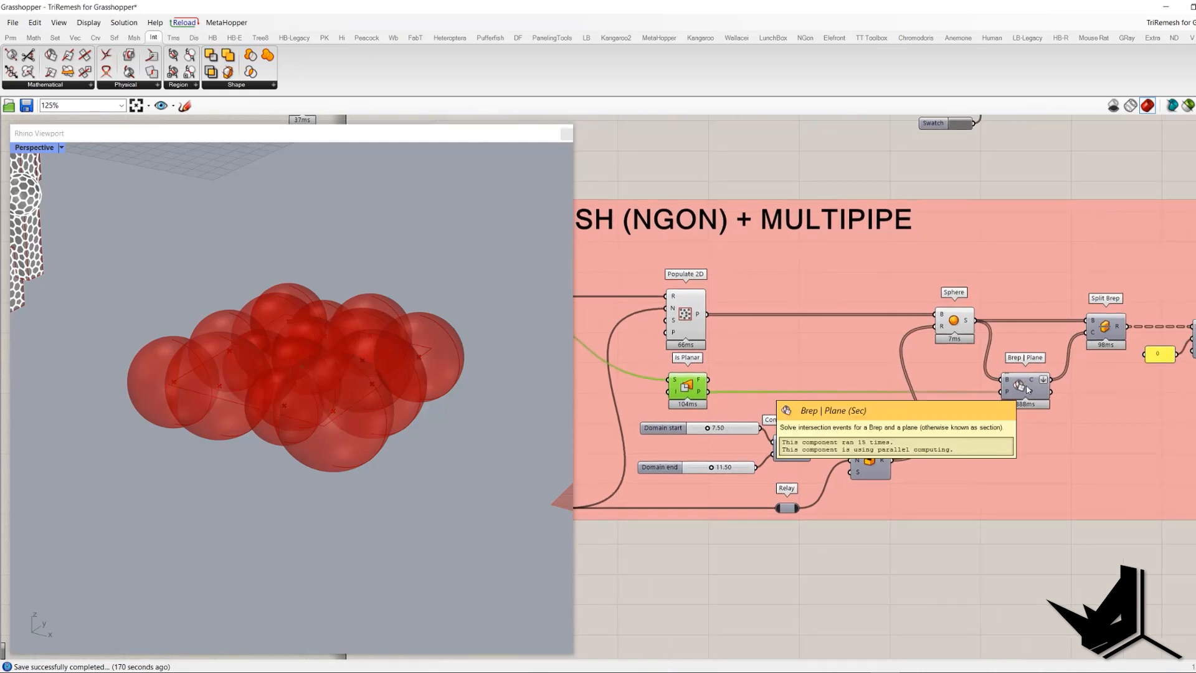
click(953, 320)
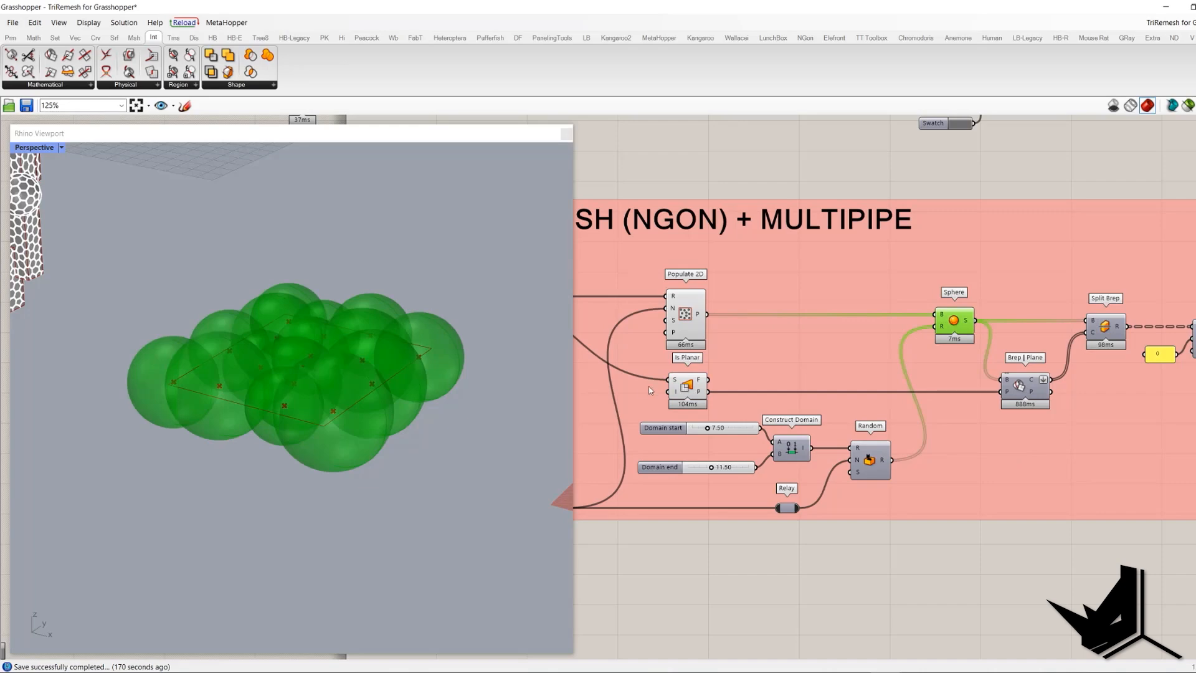
click(682, 390)
click(1021, 387)
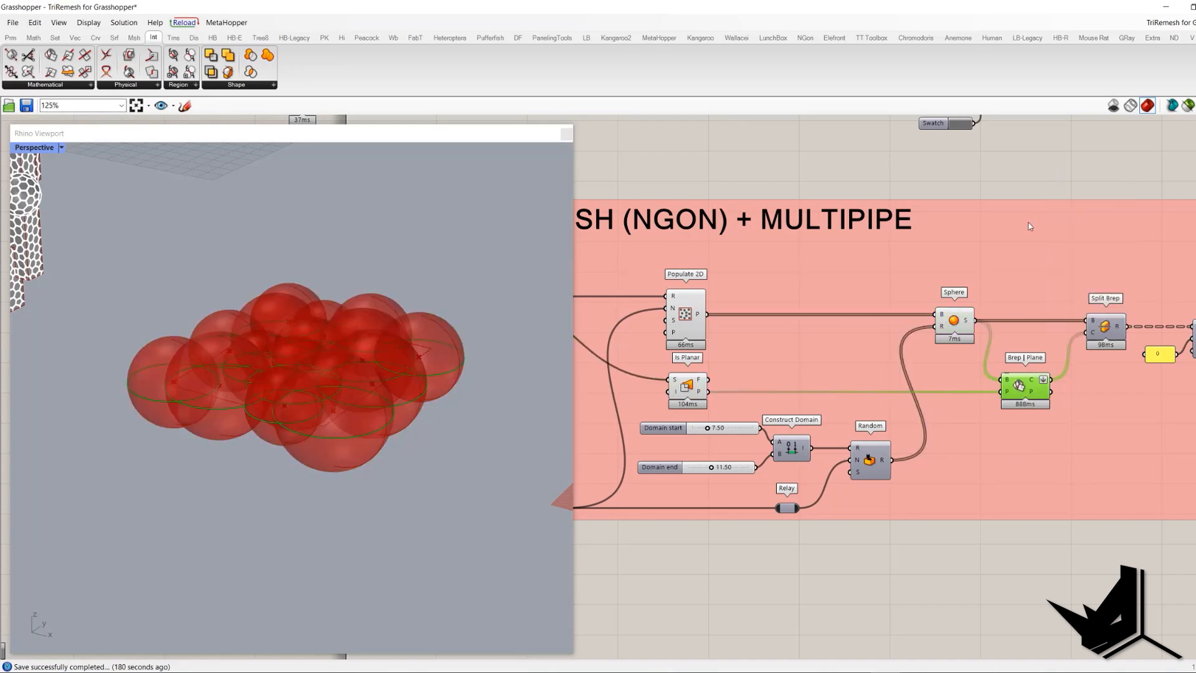
scroll(461, 400, up, 3)
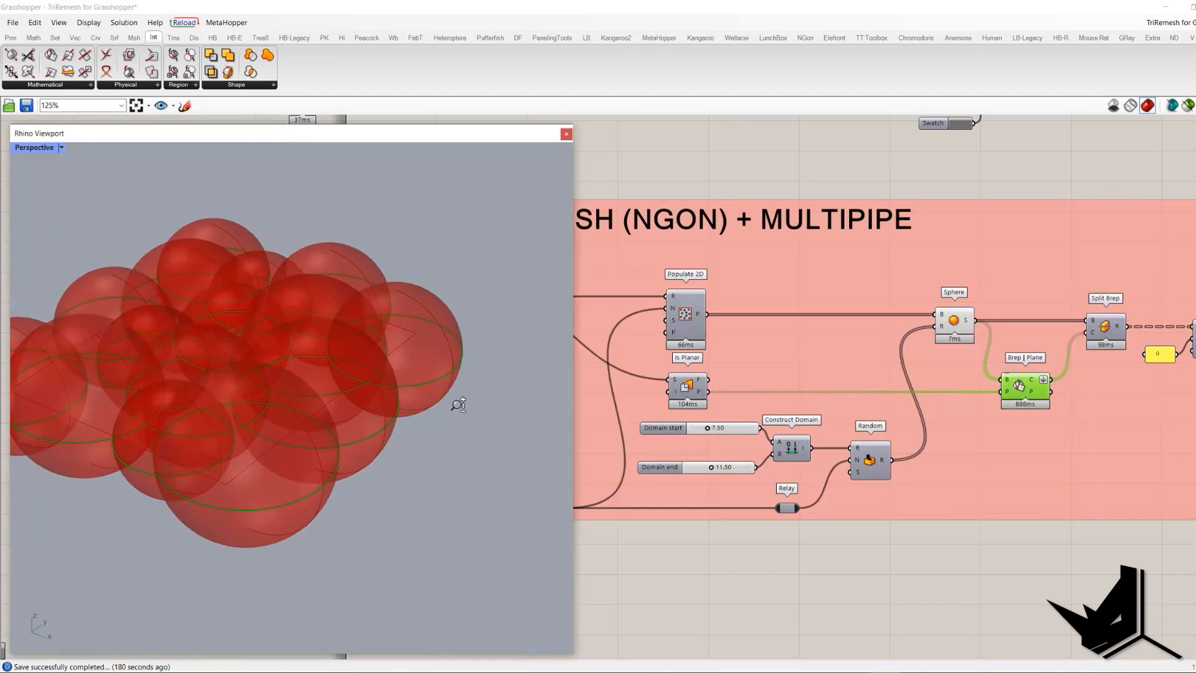
scroll(461, 400, down, 2)
right_drag(351, 379, 296, 296)
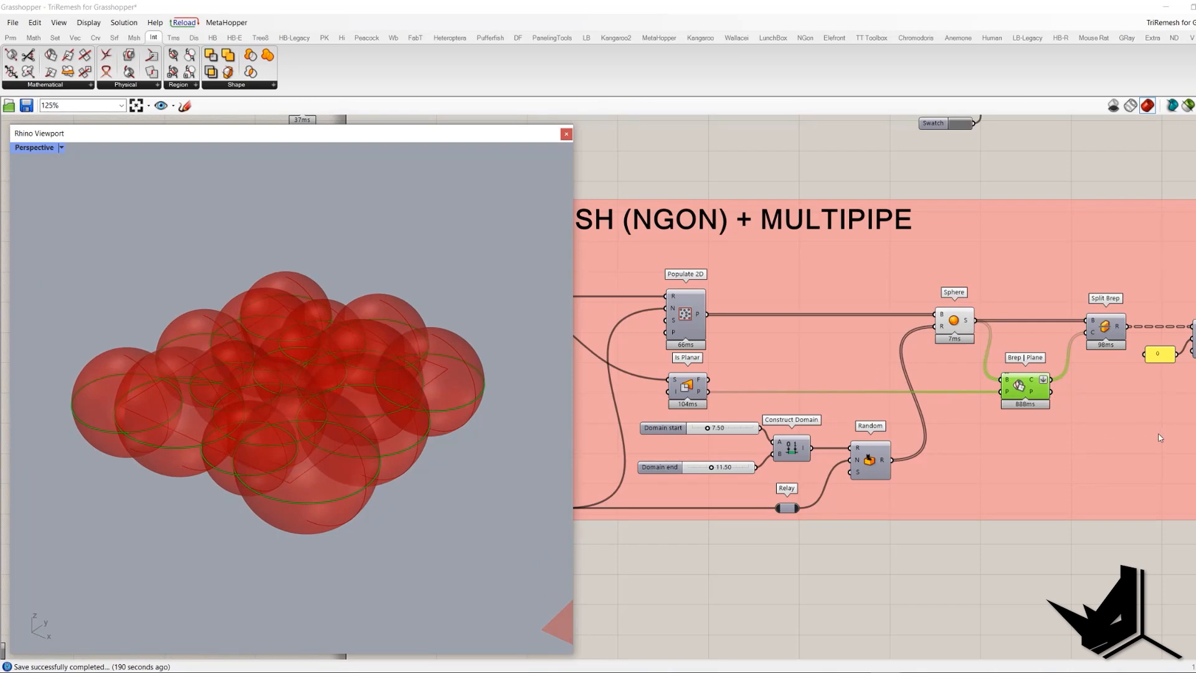
Examine how Split Brep uses the spheres as breps and the Brep | Plane sections as cutters.
right_drag(1159, 438, 964, 457)
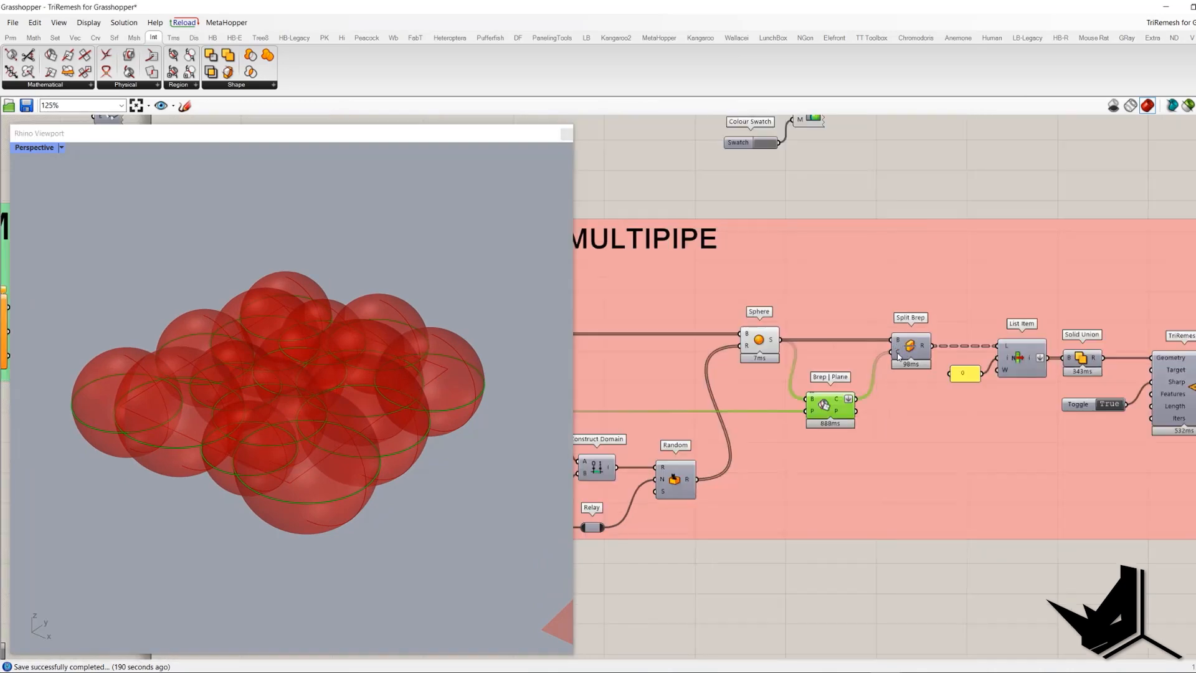
mouse_move(900, 355)
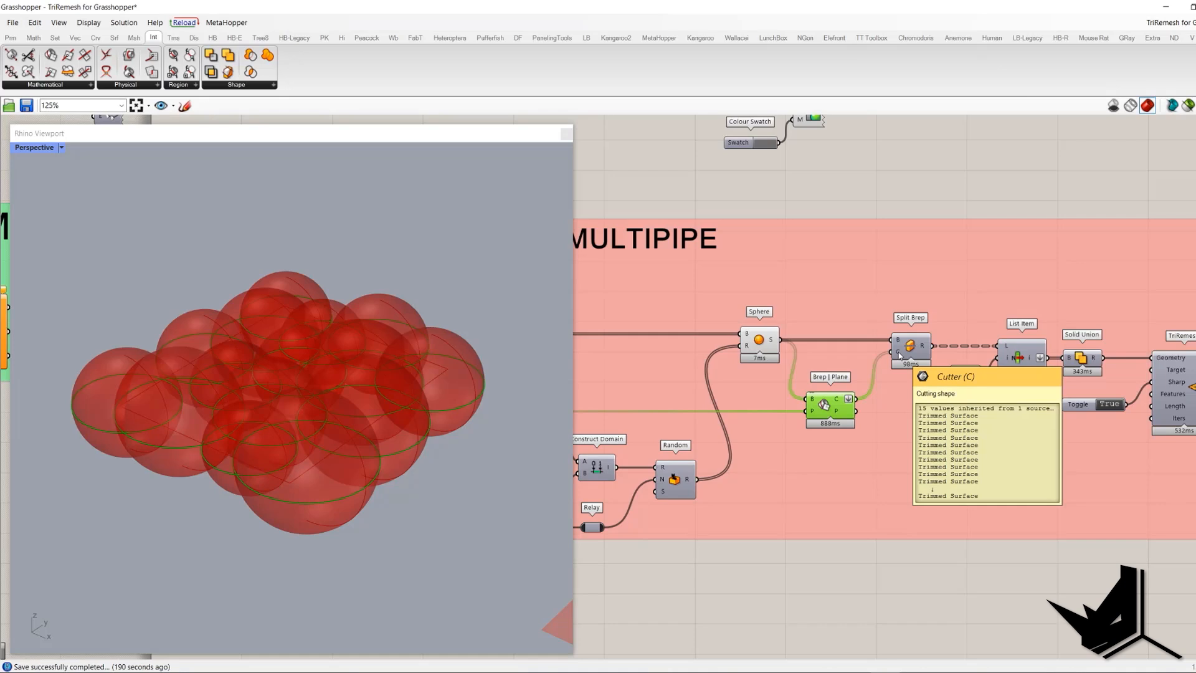
click(911, 356)
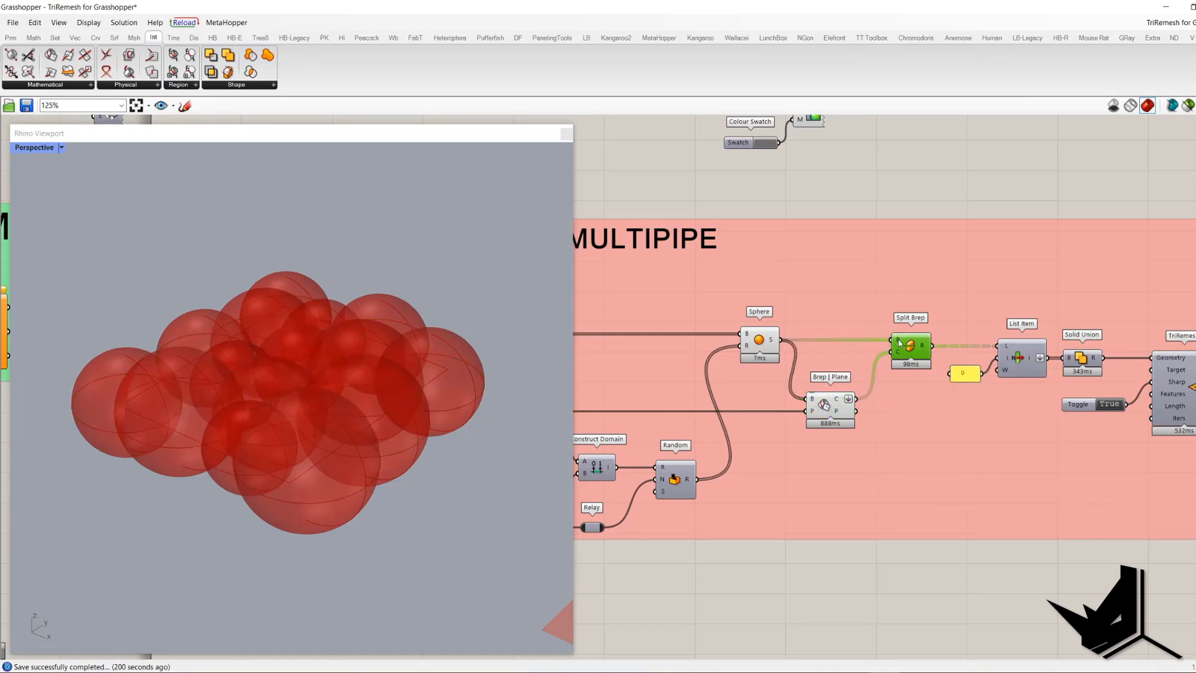
click(765, 344)
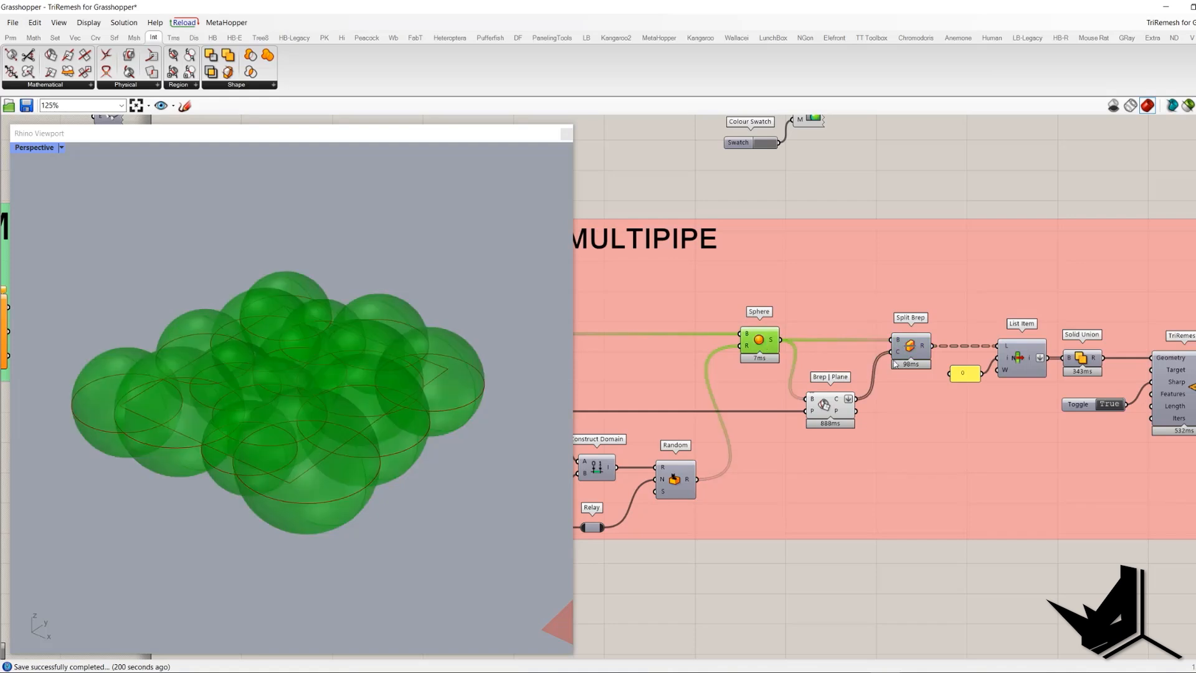
click(827, 407)
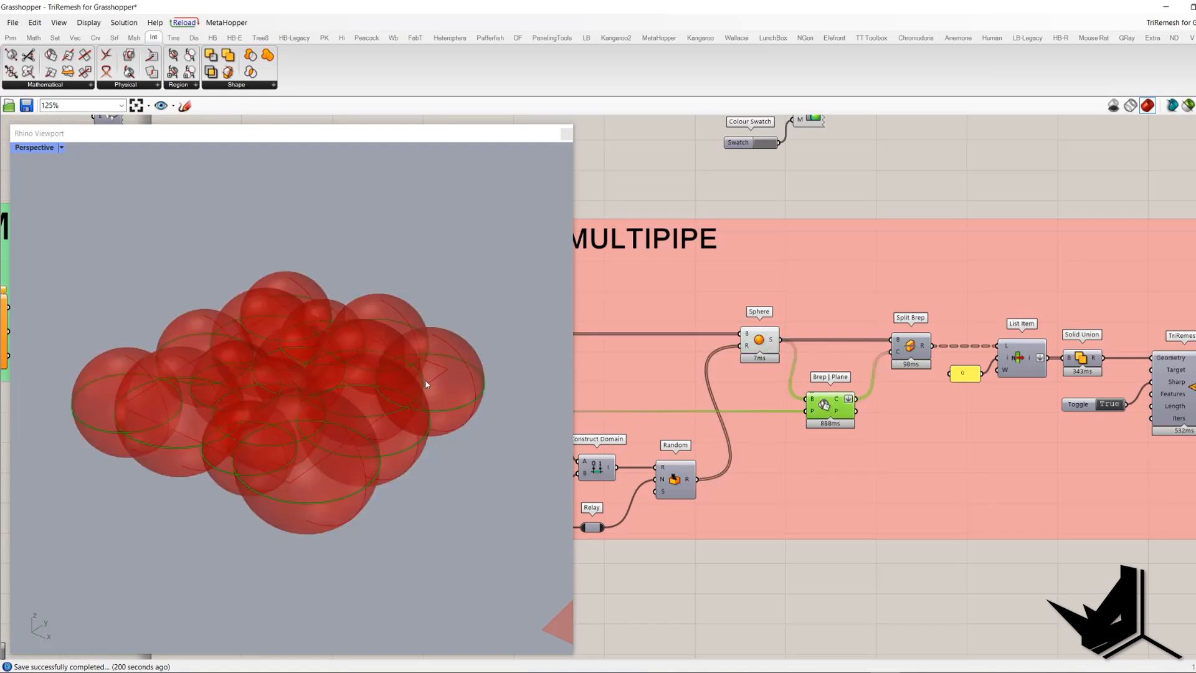
click(921, 351)
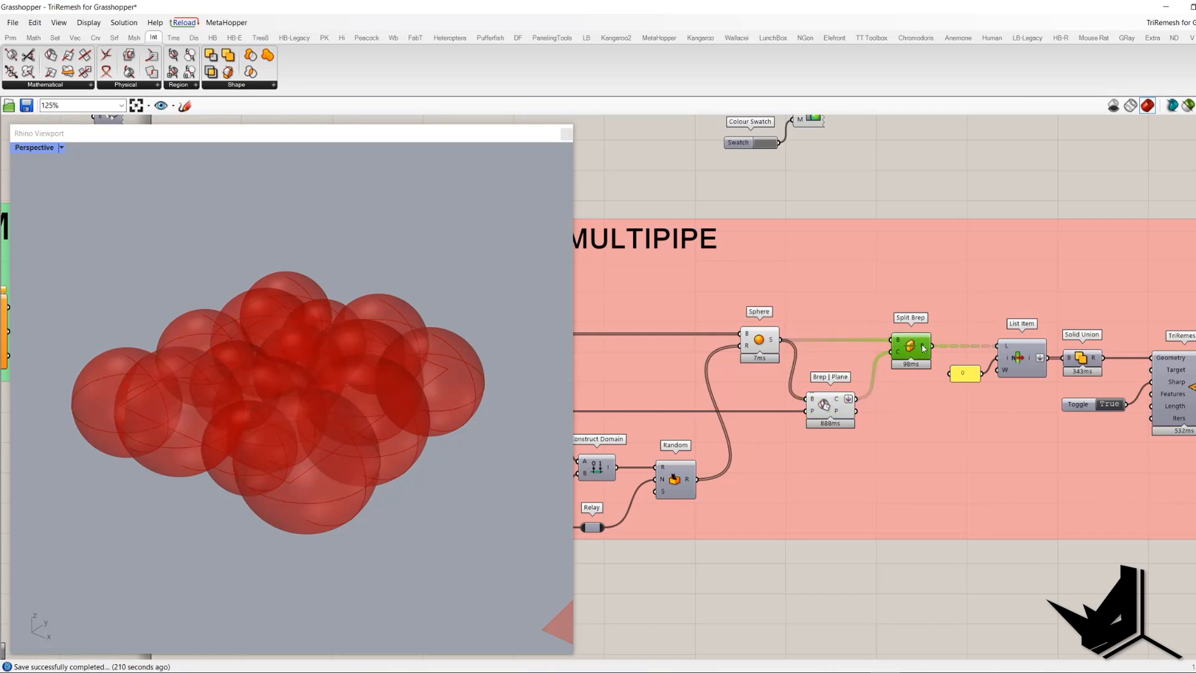
Inspect the Split Brep results branch by branch in a temporary panel and remove the panel.
drag(980, 230, 1018, 232)
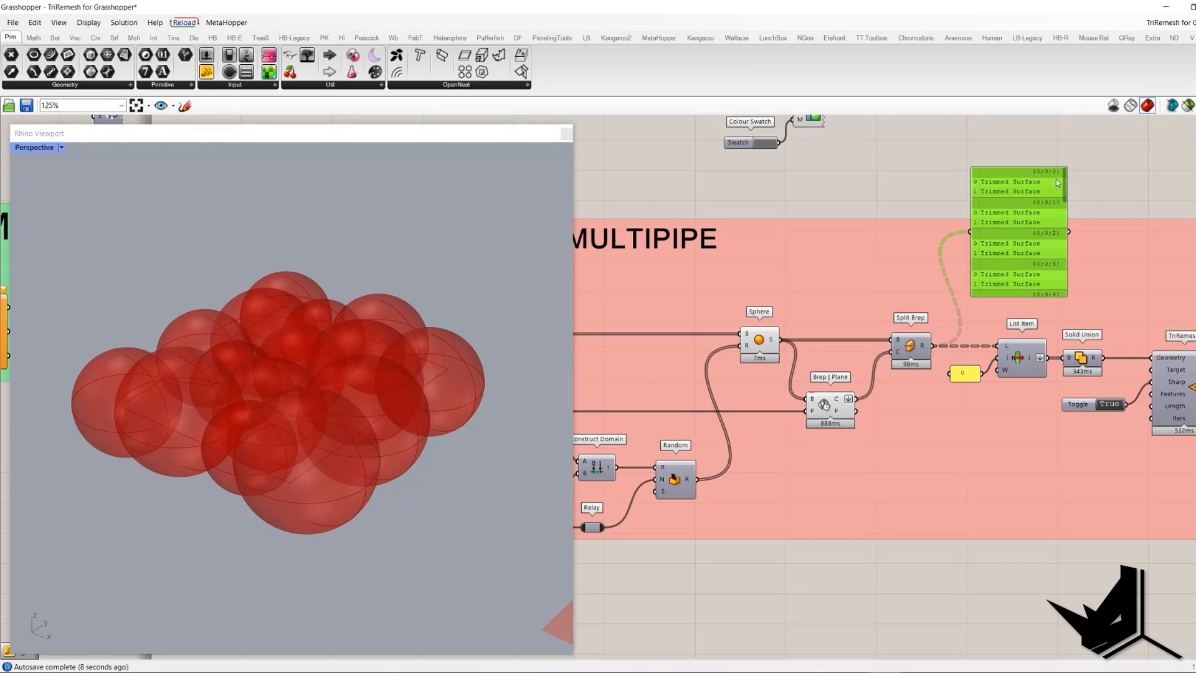
drag(1064, 181, 1071, 158)
drag(910, 154, 1048, 182)
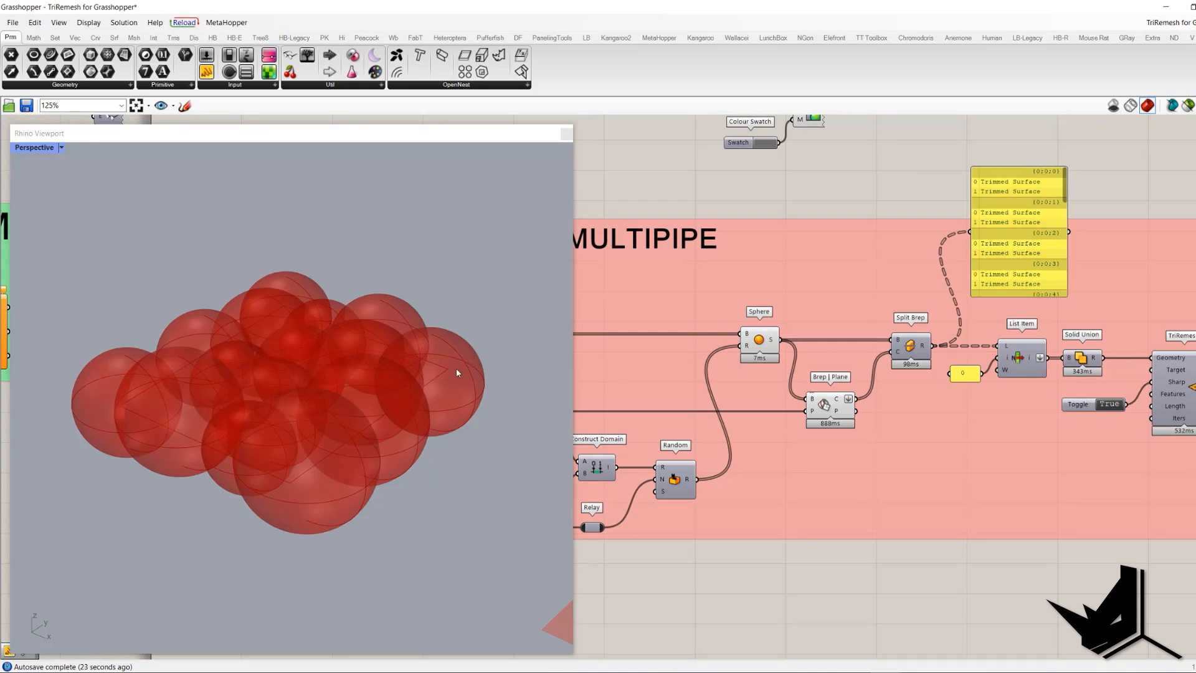
drag(944, 153, 1101, 205)
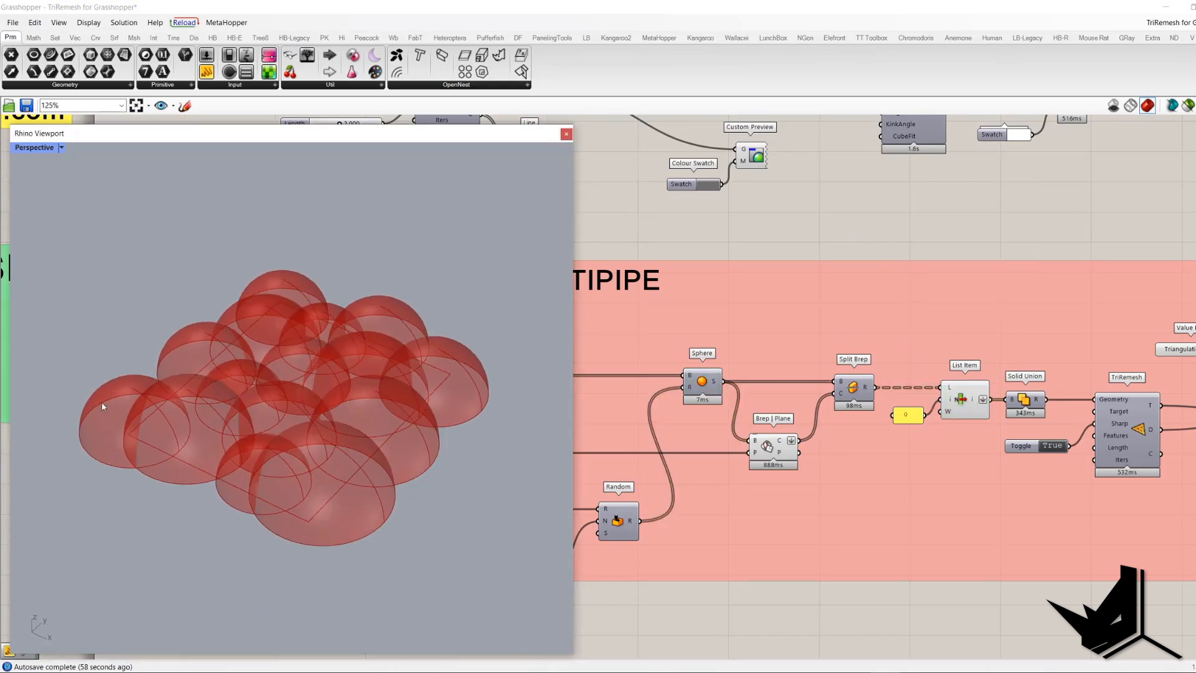
Turn on the preview of the Solid Union component and turn off the preview of the List Item component.
right_drag(960, 367, 887, 362)
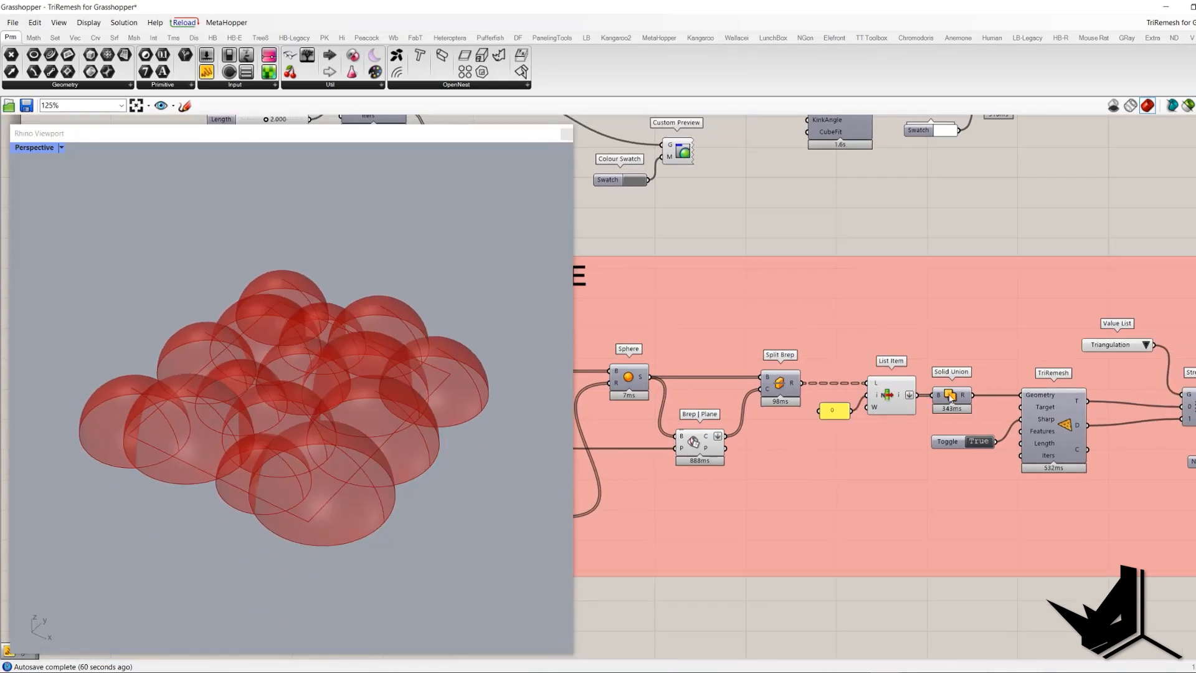
click(951, 397)
right_click(979, 212)
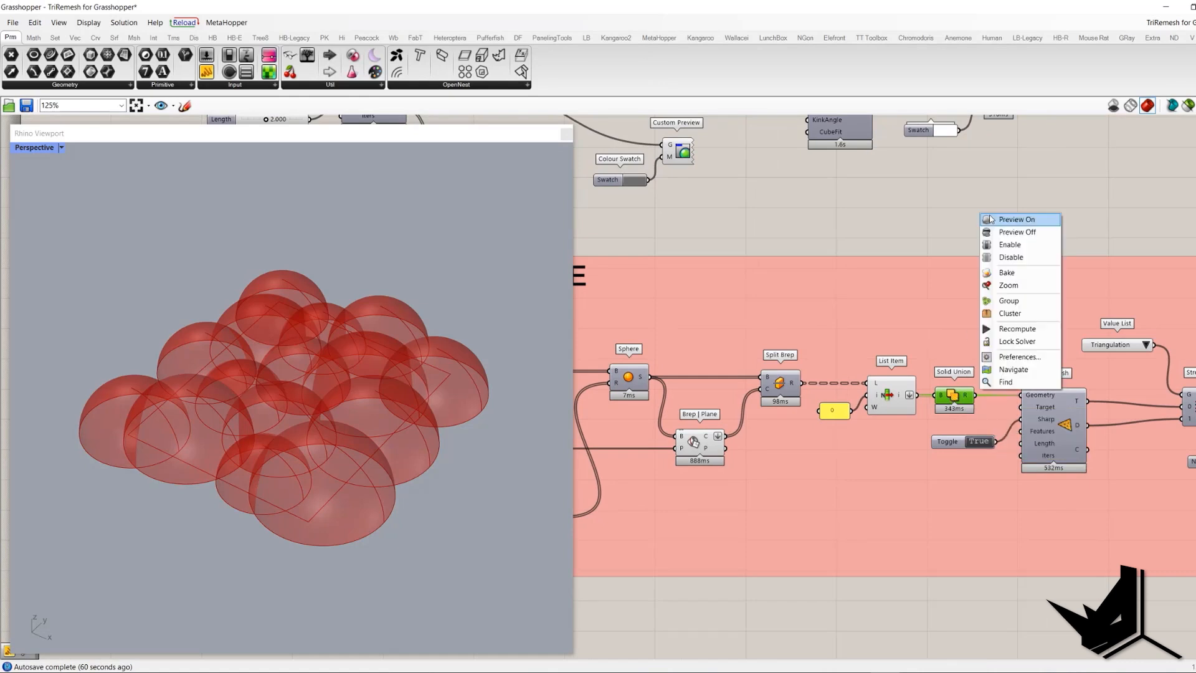
click(991, 219)
click(890, 396)
right_click(805, 189)
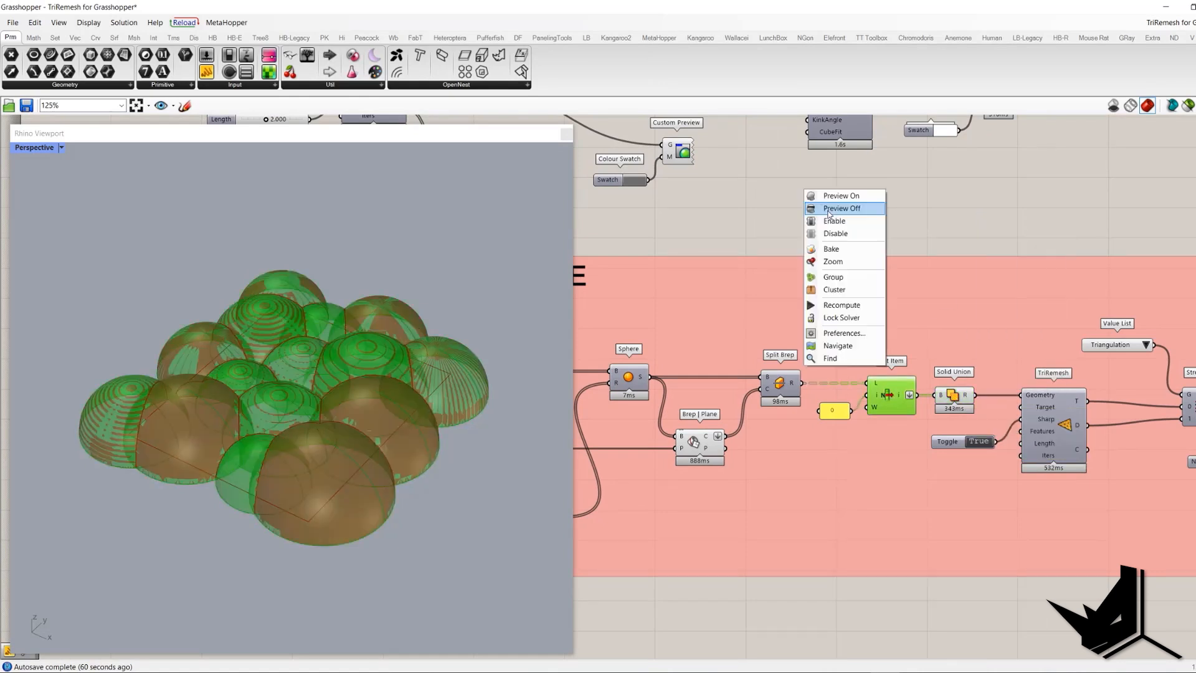
click(841, 209)
right_drag(345, 406, 375, 303)
scroll(738, 342, up, 3)
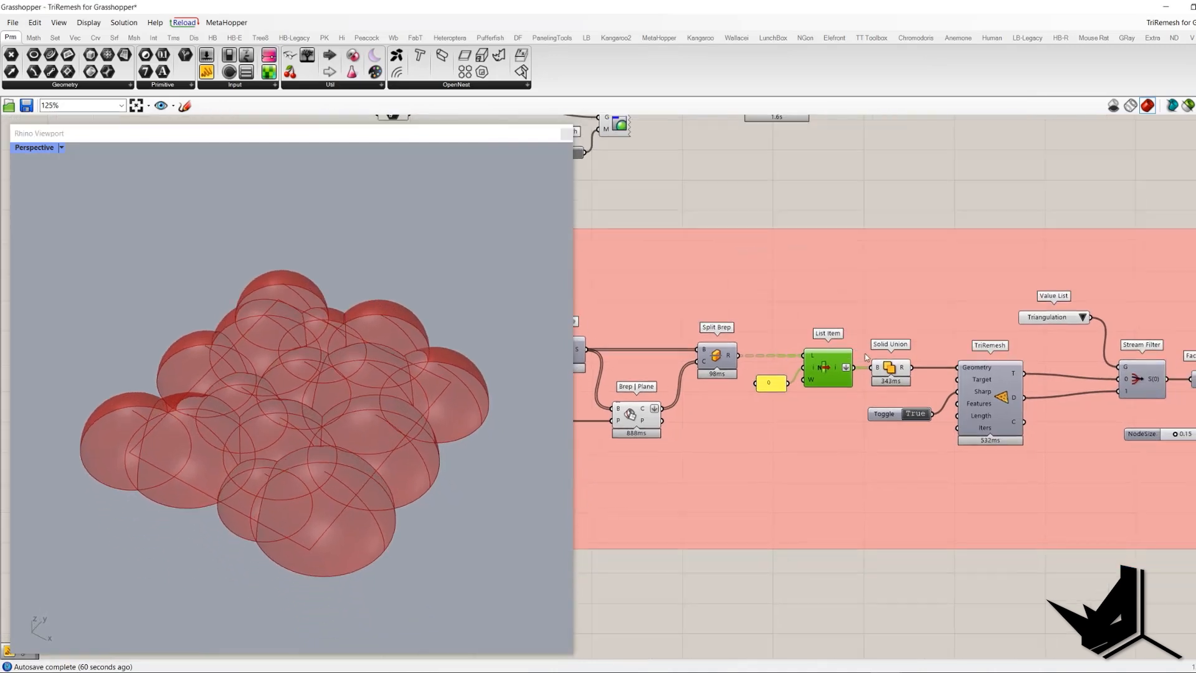
Turn on the preview of the TriRemesh component and turn off the preview of Solid Union to view the triangulated mesh.
mouse_move(1001, 369)
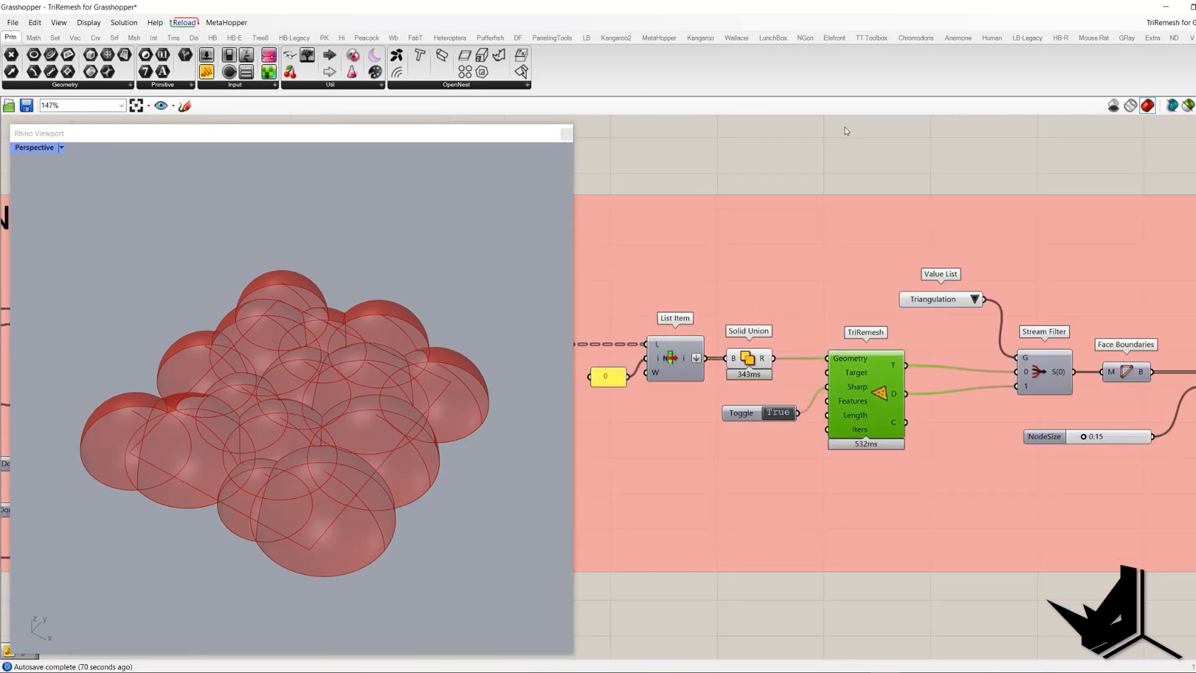
middle_click(844, 127)
click(870, 133)
click(746, 359)
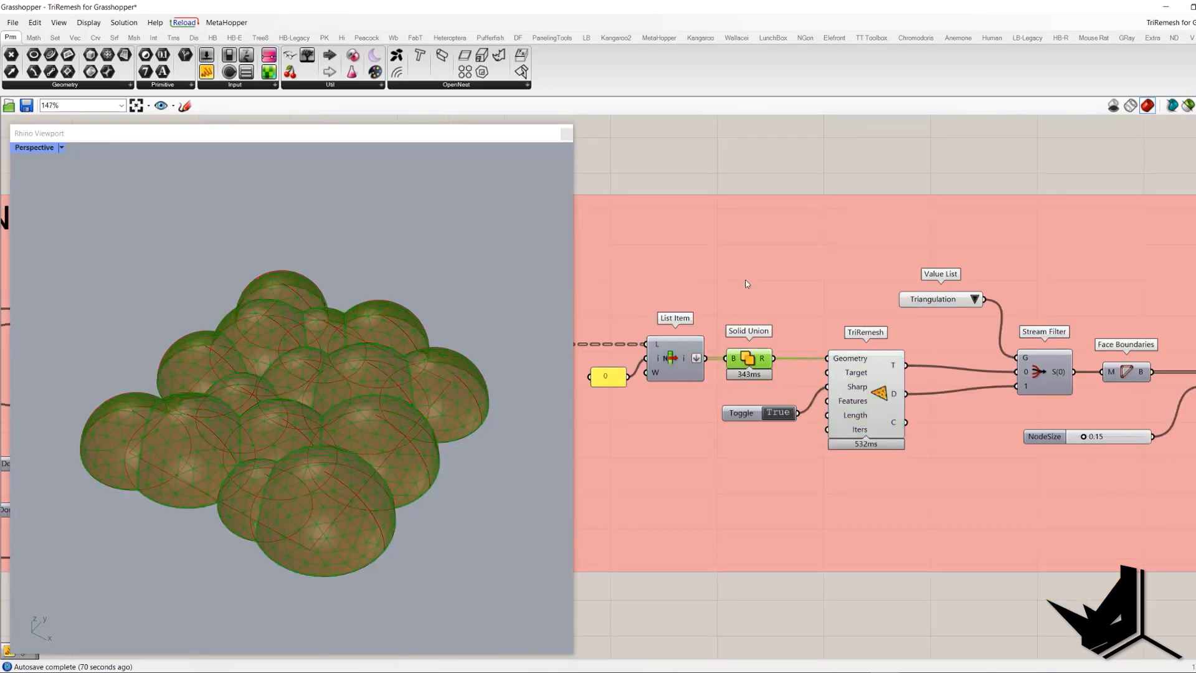
mouse_move(405, 393)
right_down()
mouse_move(386, 429)
mouse_move(350, 399)
mouse_move(414, 393)
right_up()
scroll(350, 399, up, 5)
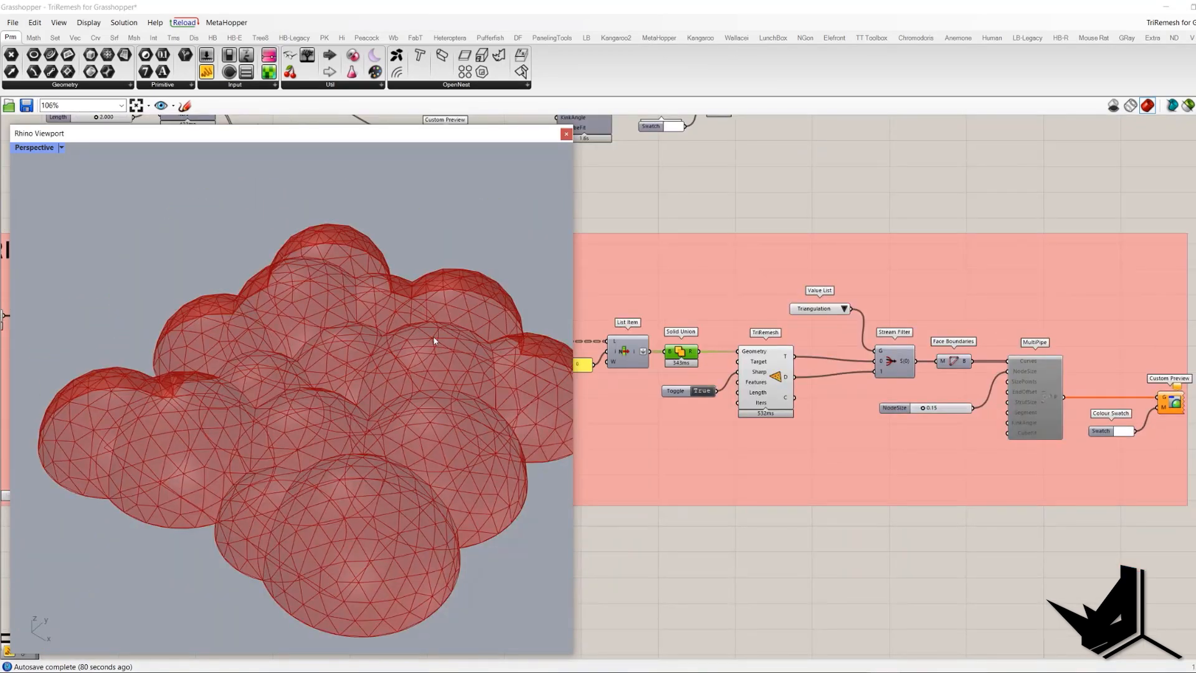
Check the Value List options driving the Stream Filter and turn on the preview of the Face Boundaries component.
click(848, 311)
click(881, 206)
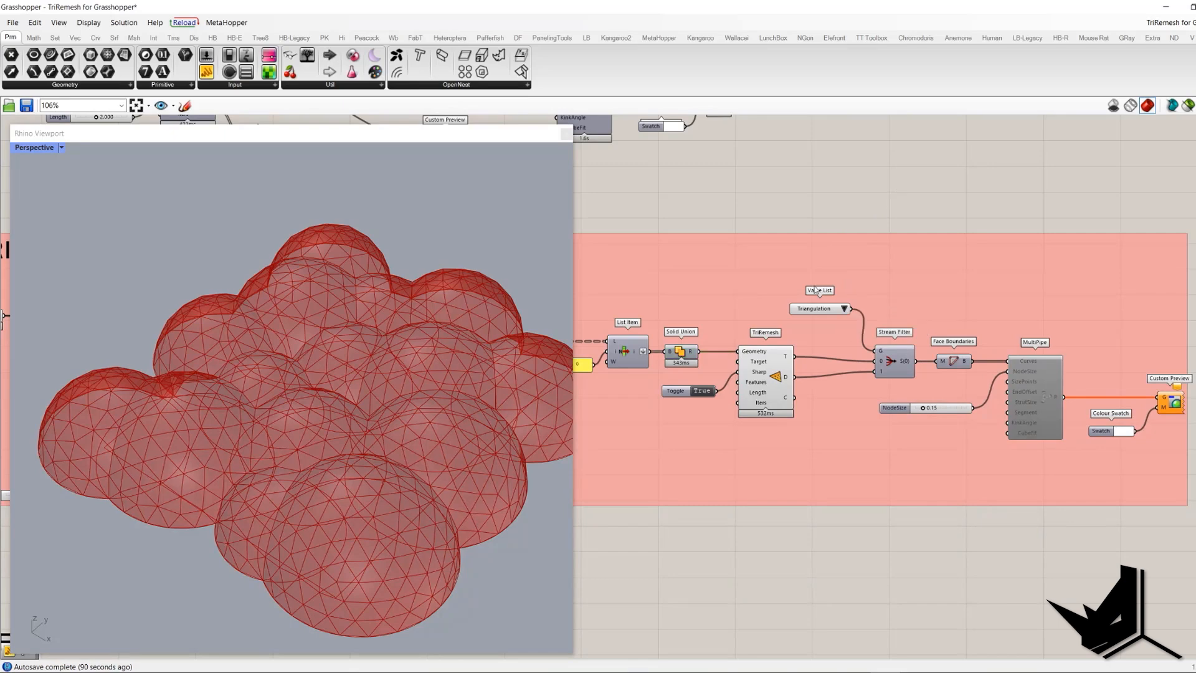
scroll(889, 366, up, 2)
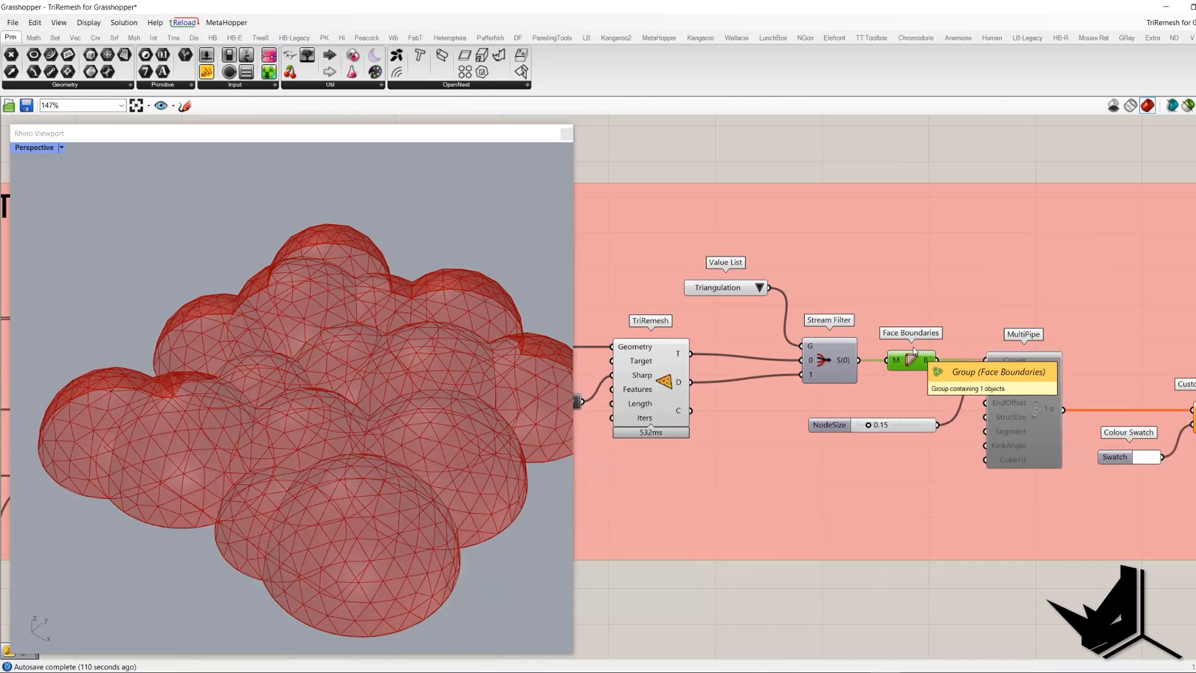
middle_click(923, 140)
click(940, 151)
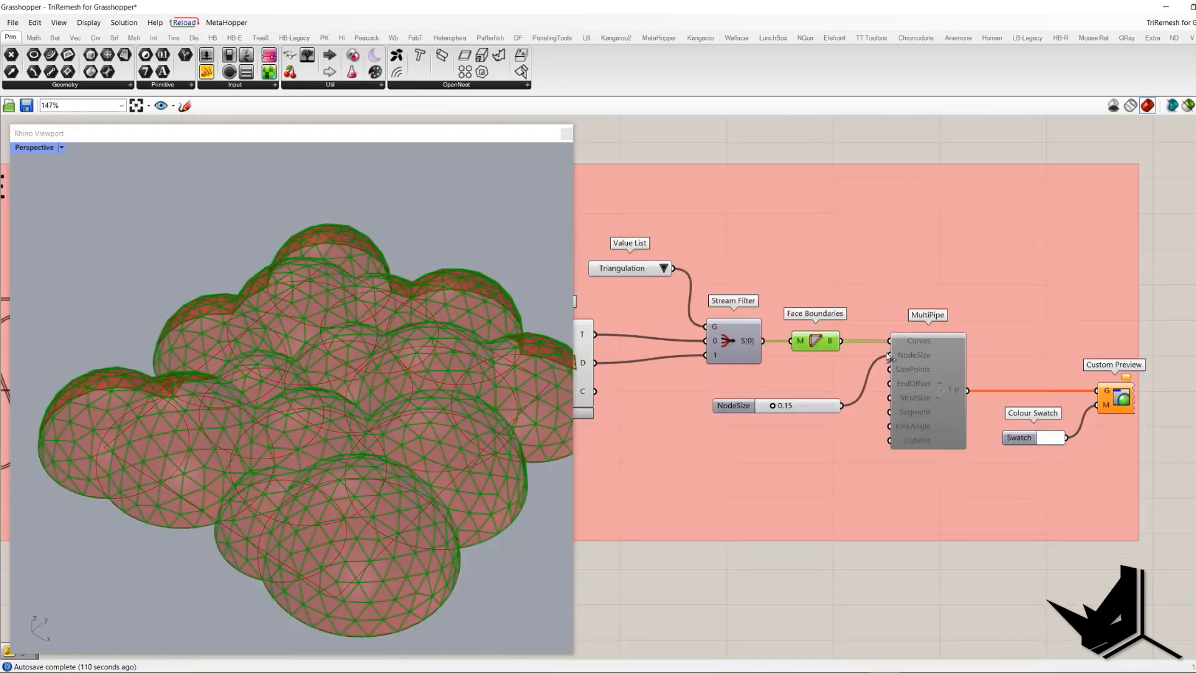
Enable the MultiPipe component and set the Stream Filter's Value List to Ngon, viewing the piped cells up close.
mouse_move(919, 343)
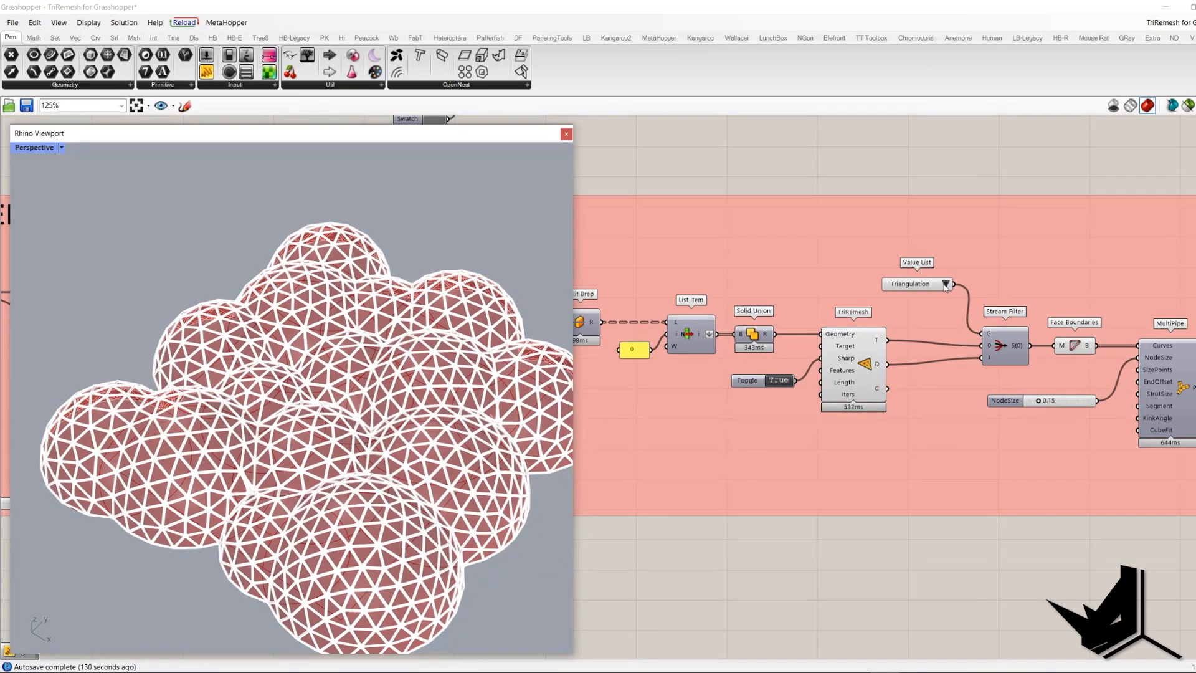
click(946, 285)
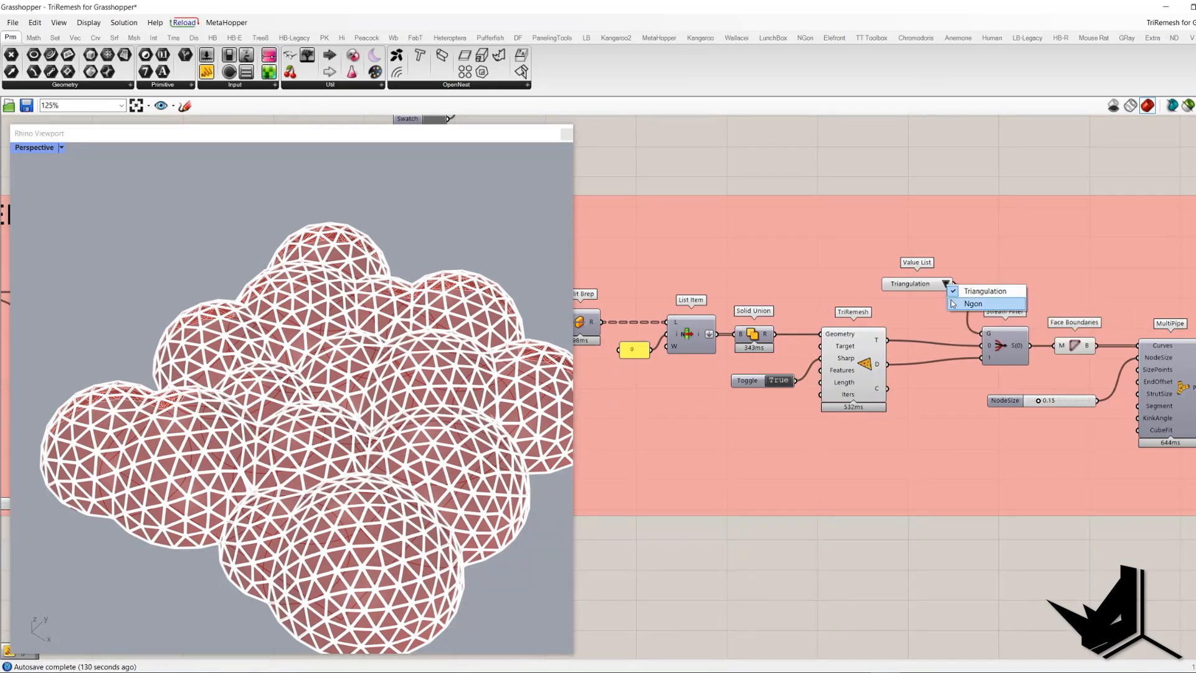
click(971, 304)
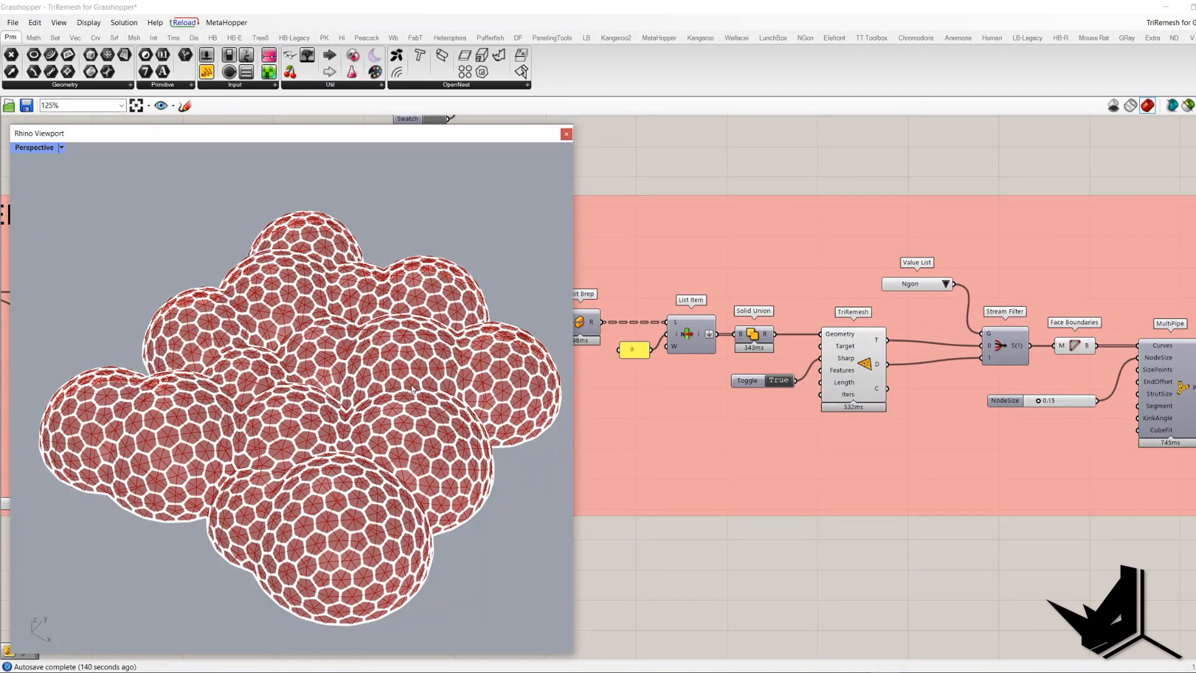
scroll(404, 376, up, 2)
mouse_move(367, 330)
right_down()
mouse_move(392, 337)
mouse_move(371, 329)
right_up()
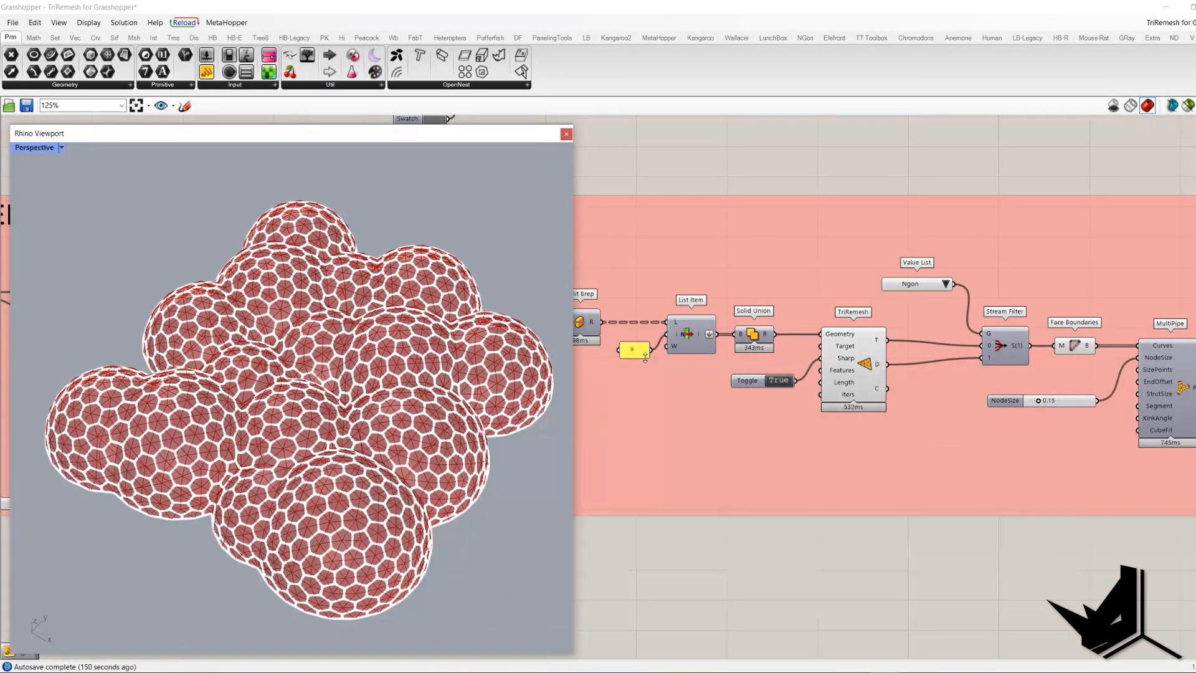
Set TriRemesh's Sharp toggle to False and turn off the preview of the TriRemesh component.
click(777, 384)
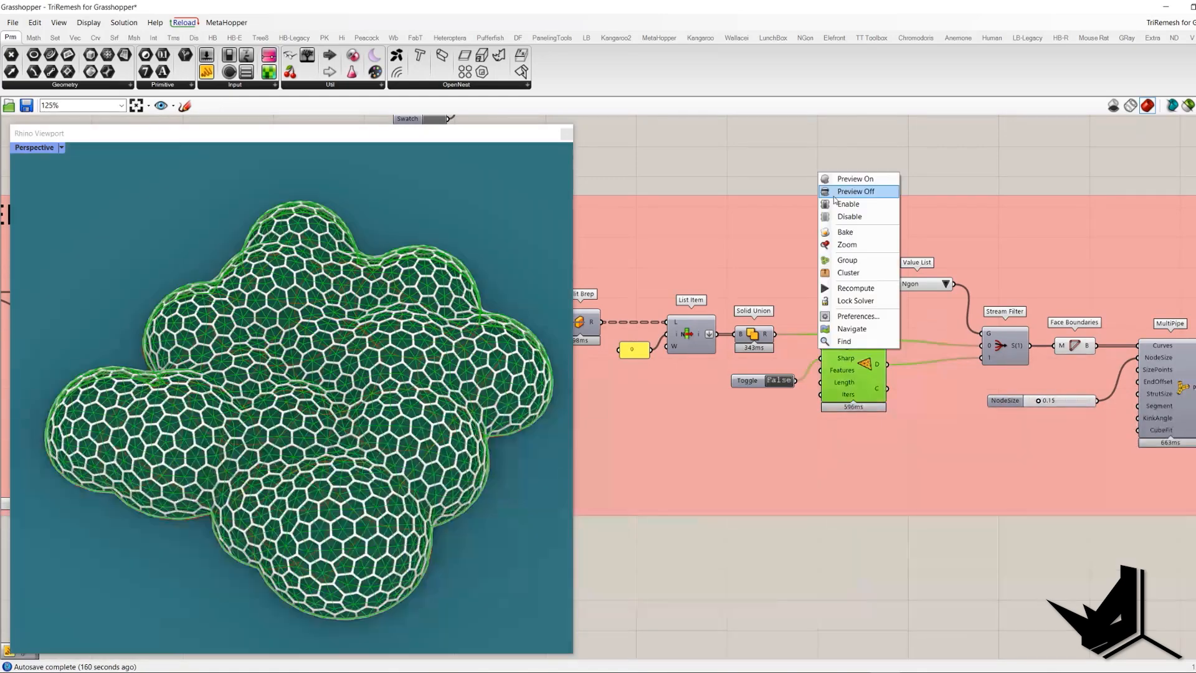
click(835, 193)
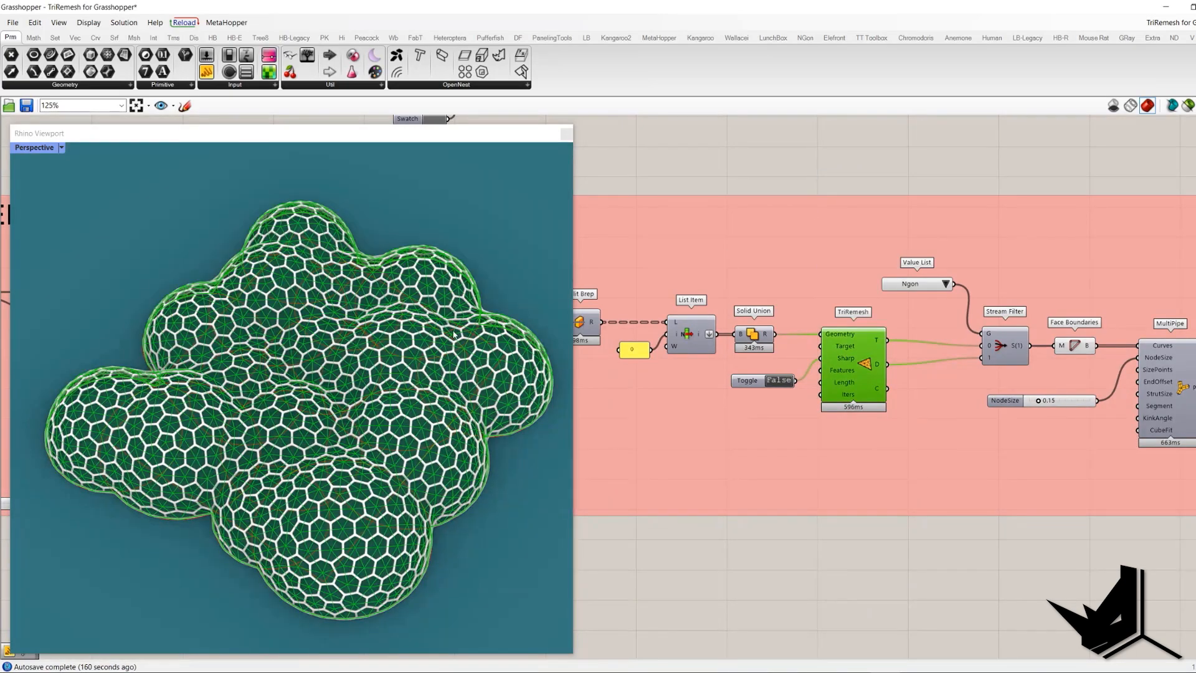
View the piped Ngon cells of the merged spheres from a lower angle and up close.
right_drag(405, 286, 398, 325)
scroll(398, 324, up, 3)
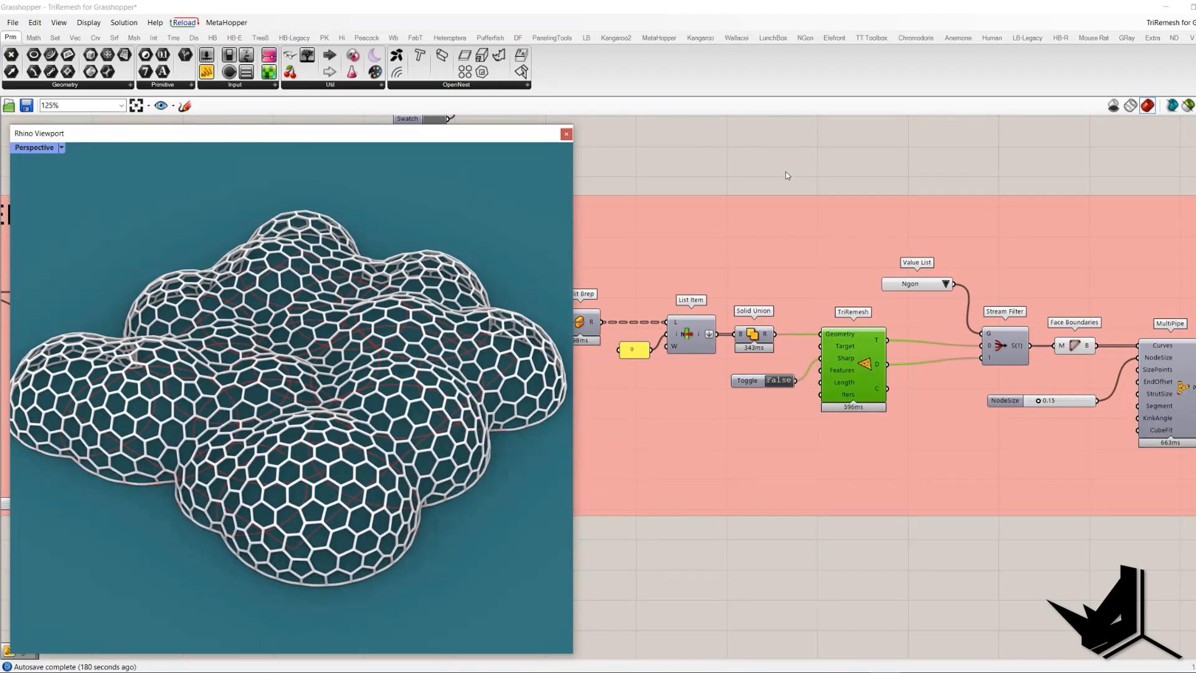
scroll(786, 170, down, 4)
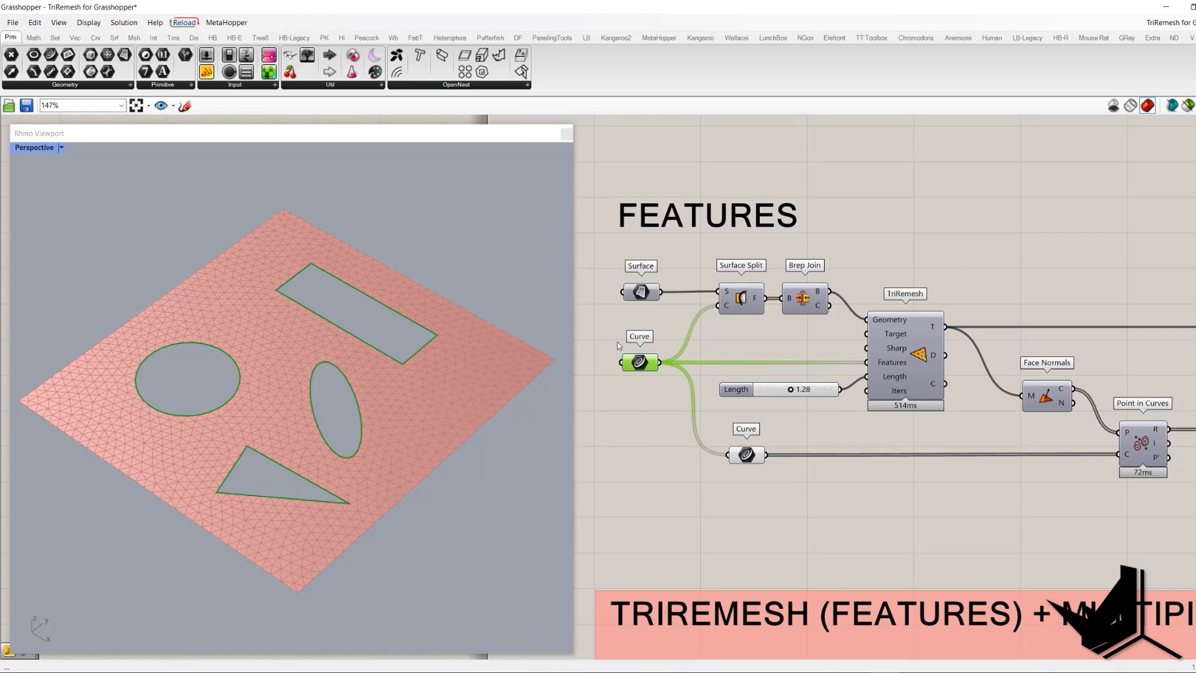
Show the base Surface and the Curve component's closed shapes of the Features definition instead of the remeshed result.
drag(617, 341, 670, 373)
click(799, 354)
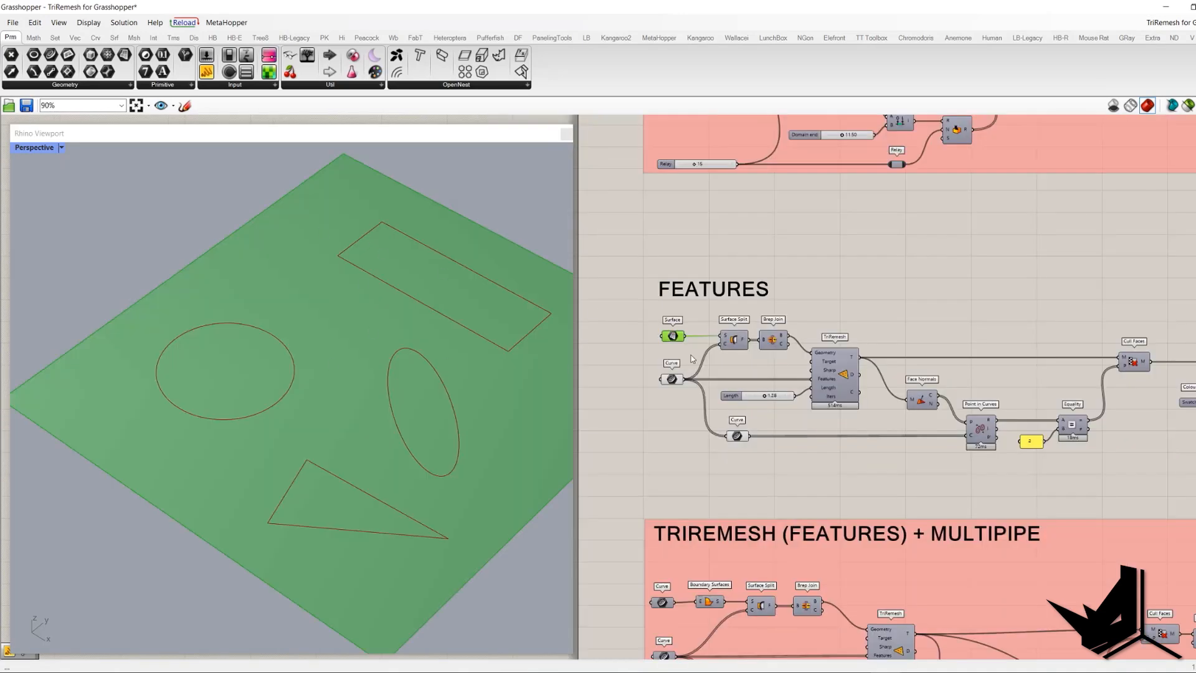
click(672, 378)
right_drag(659, 394, 636, 403)
right_drag(448, 412, 456, 375)
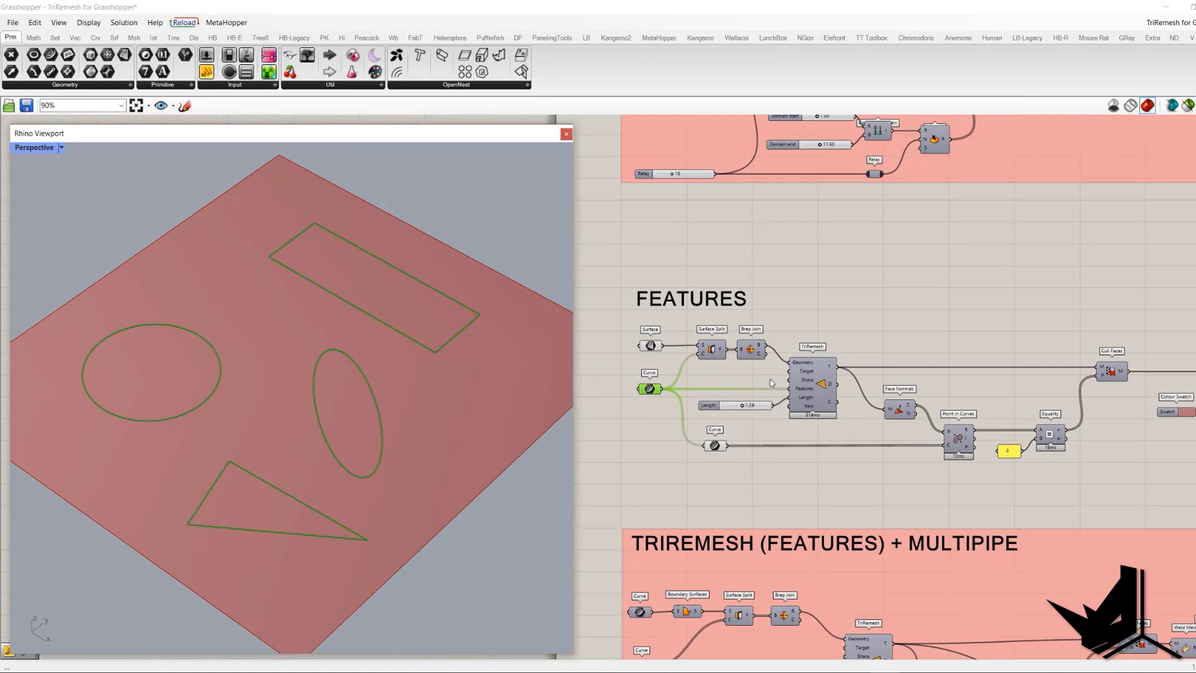
right_drag(739, 377, 796, 383)
click(708, 352)
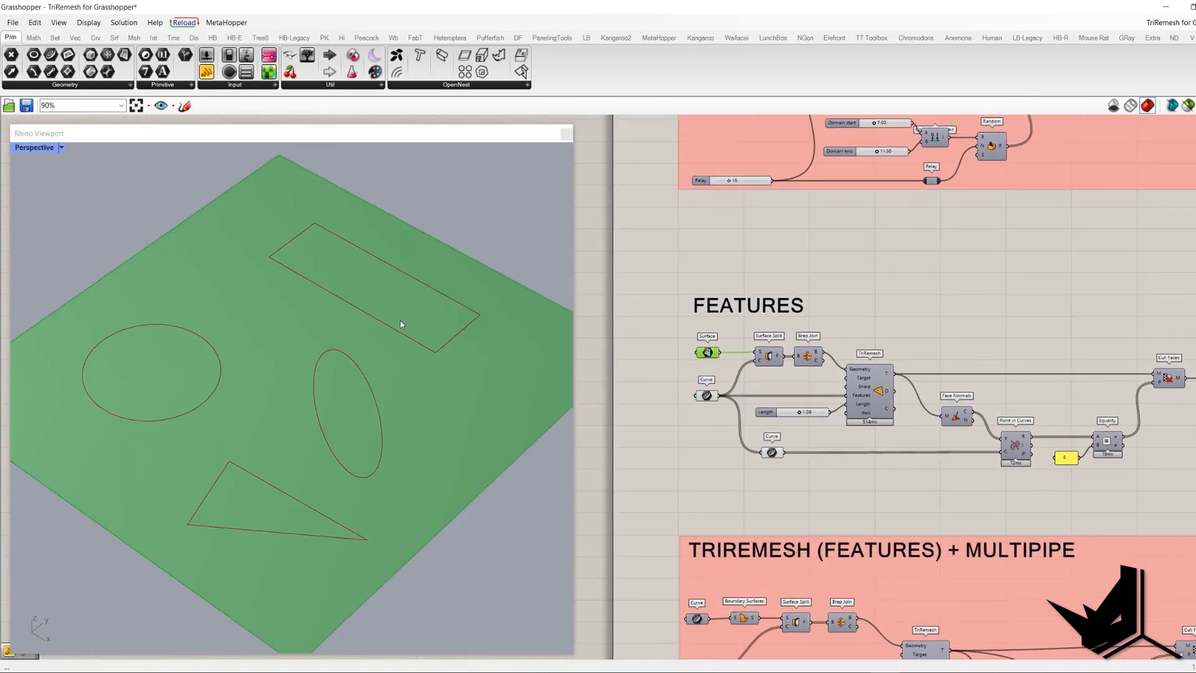
scroll(741, 344, up, 1)
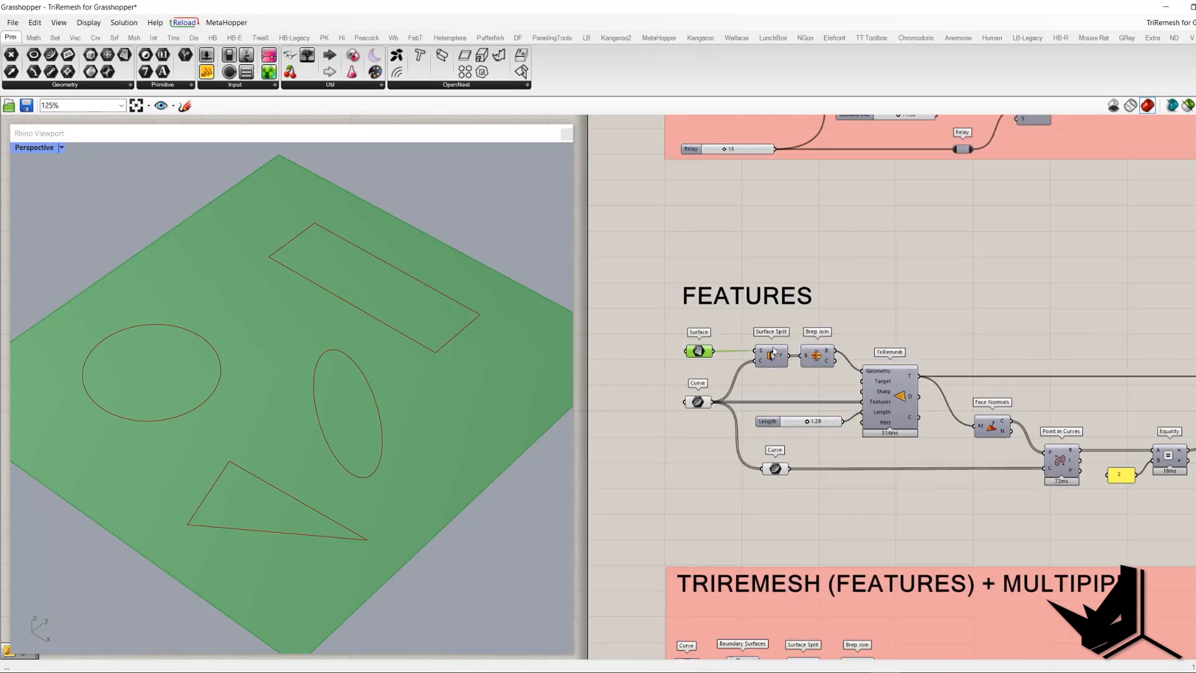
Check how the Surface and Curve components feed Surface Split and how Brep Join collects the split faces.
scroll(748, 342, up, 1)
drag(731, 312, 785, 408)
click(673, 421)
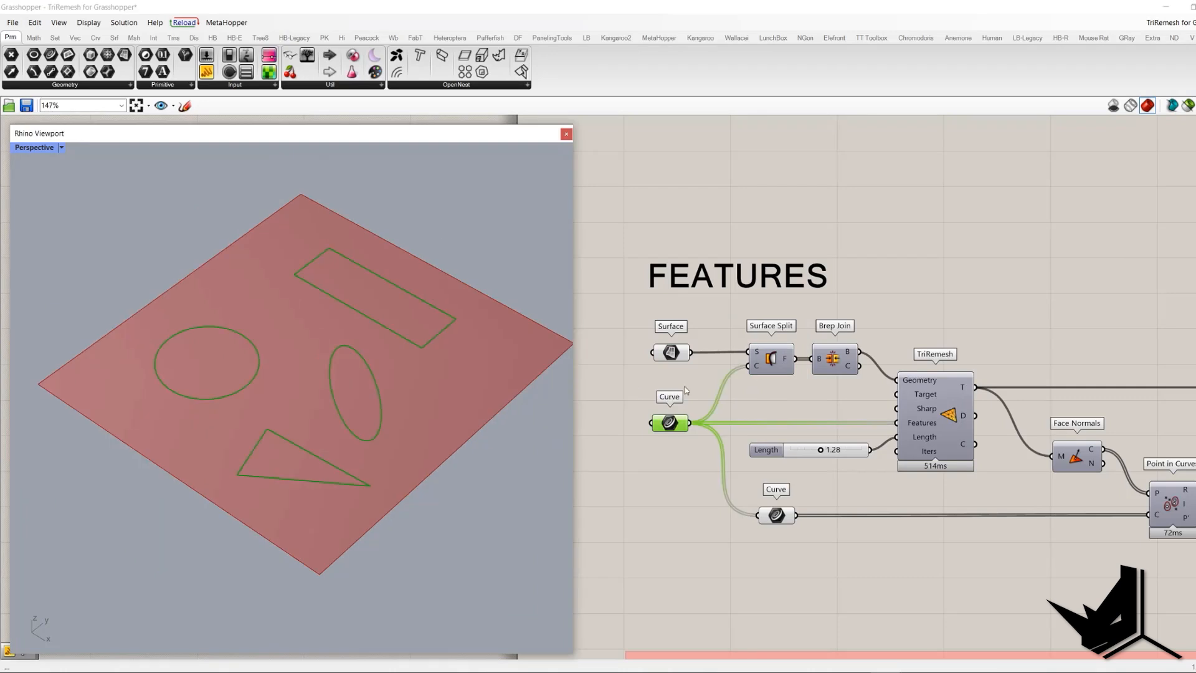
click(691, 443)
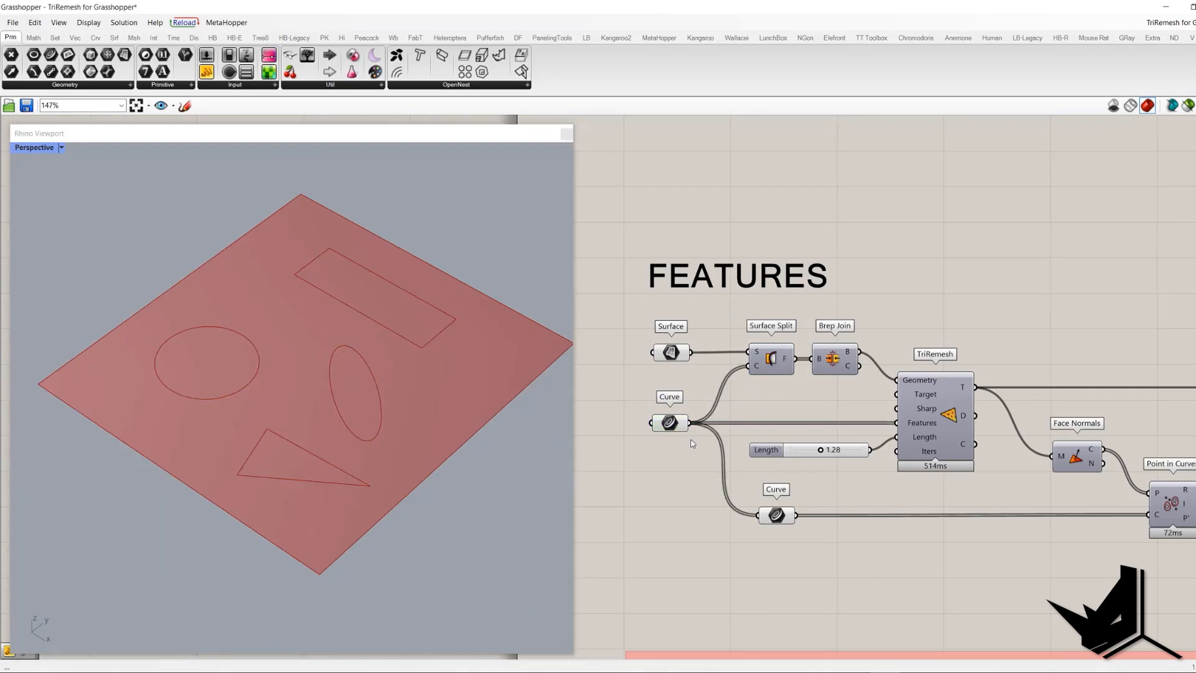
drag(698, 447, 633, 388)
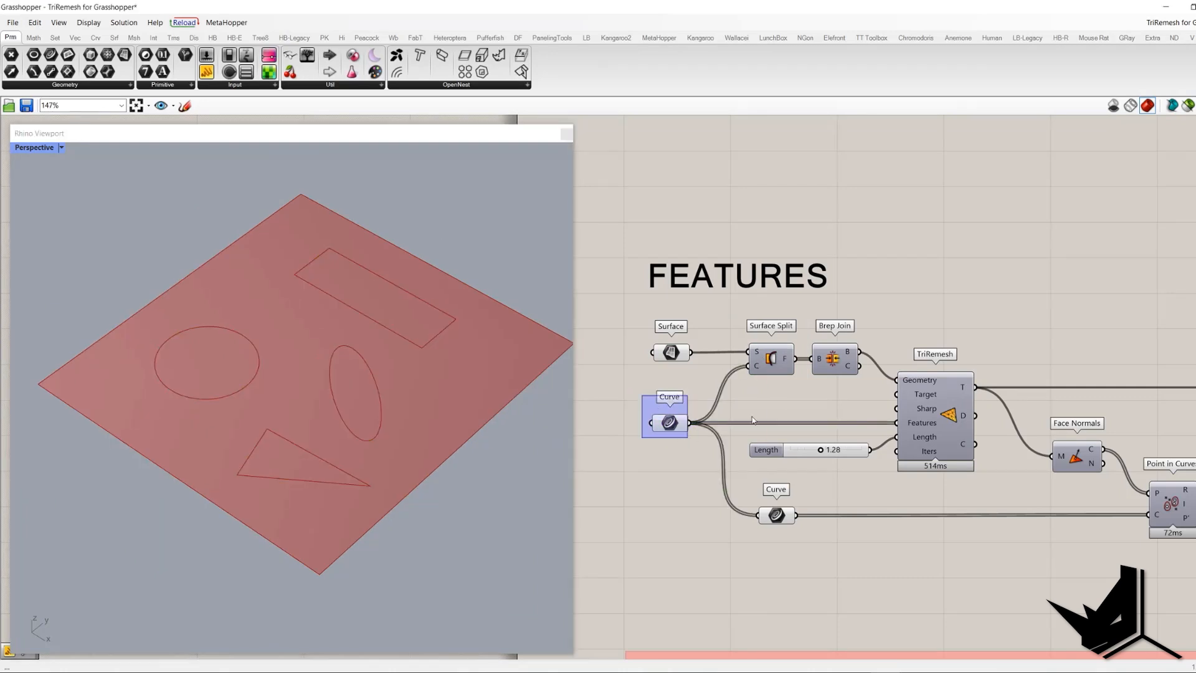
mouse_move(786, 358)
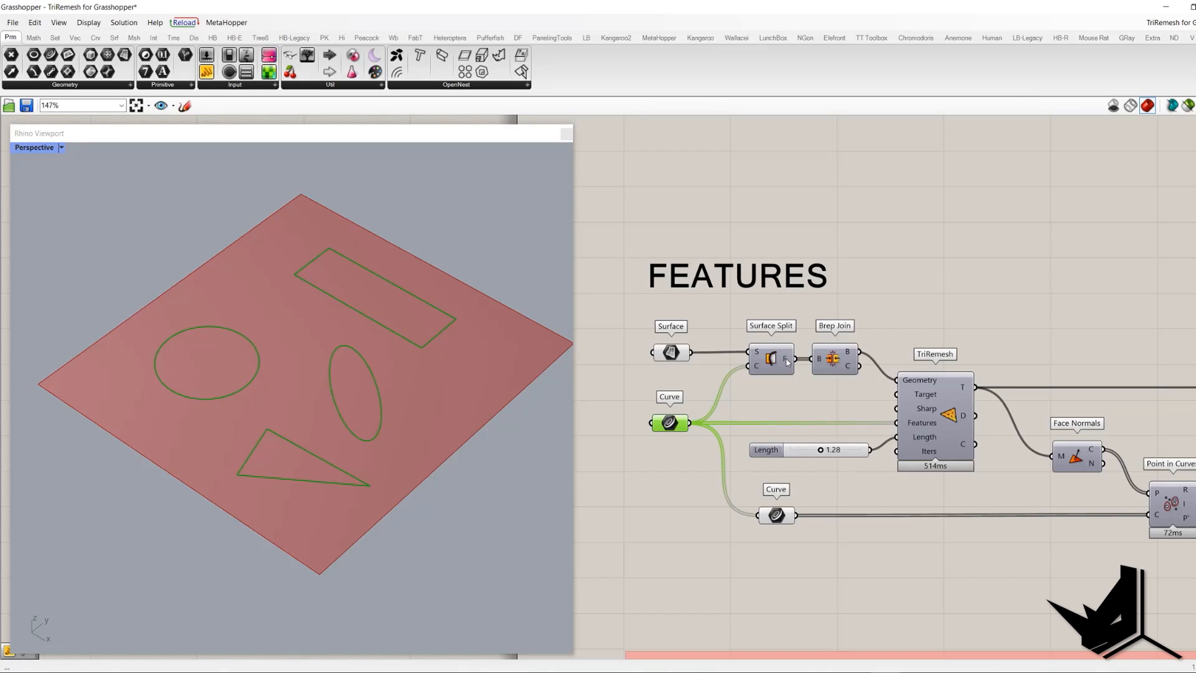
mouse_move(851, 355)
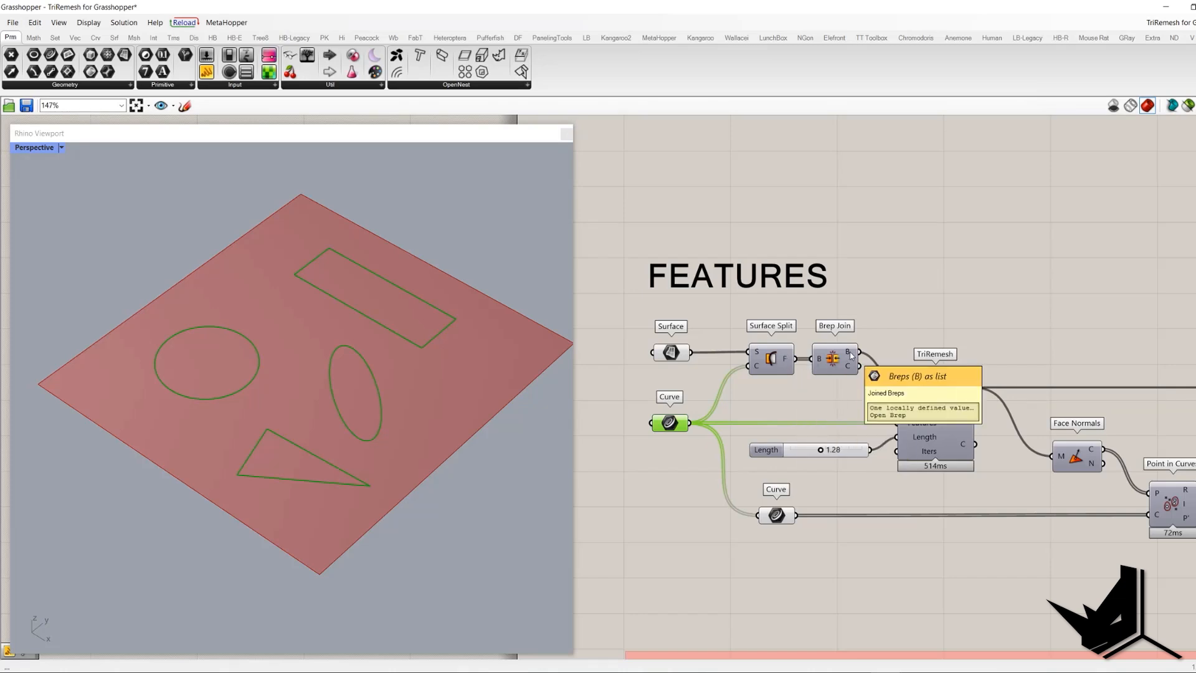
Turn on the preview of Brep Join and turn off the preview of the Surface component.
drag(858, 352, 897, 380)
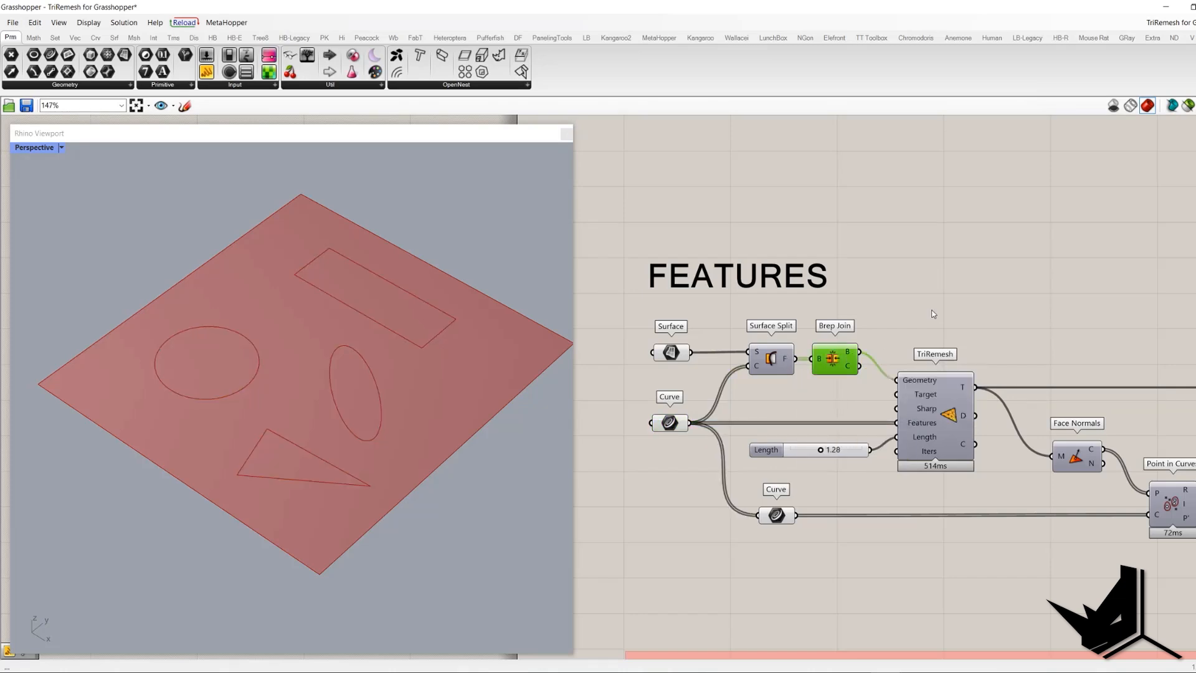
click(678, 357)
right_click(675, 309)
click(706, 336)
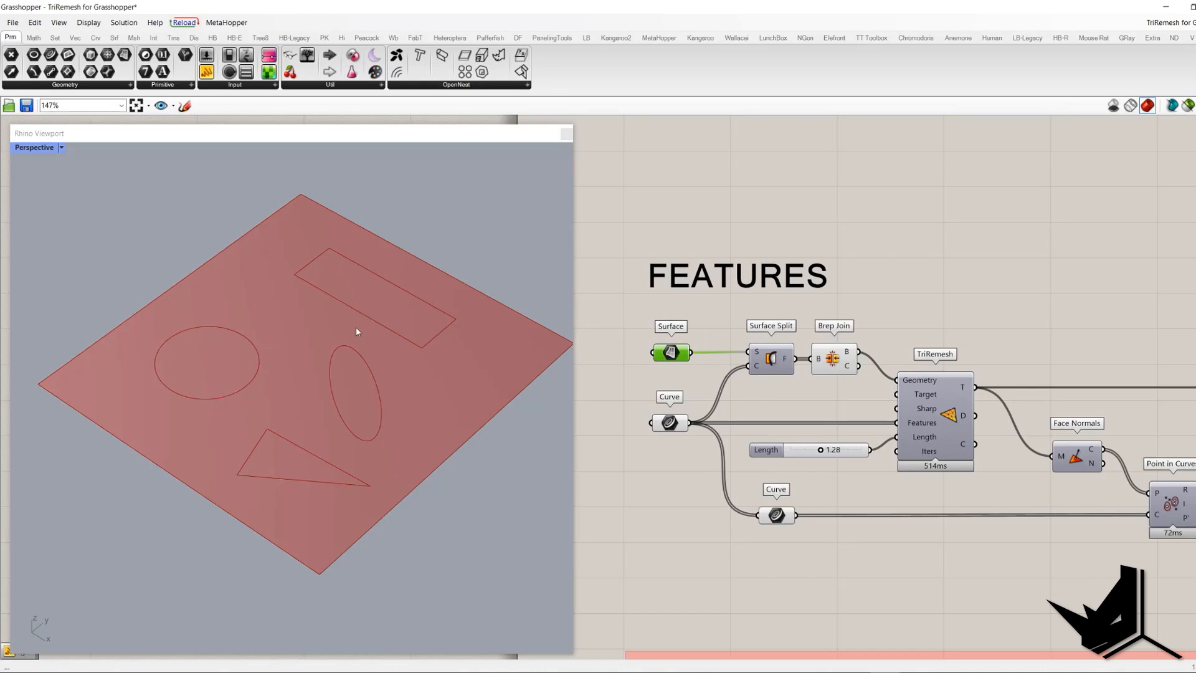
Trace the joined brep into TriRemesh's Geometry input and the curves into its Features input.
drag(611, 311, 688, 361)
drag(805, 317, 870, 396)
click(892, 304)
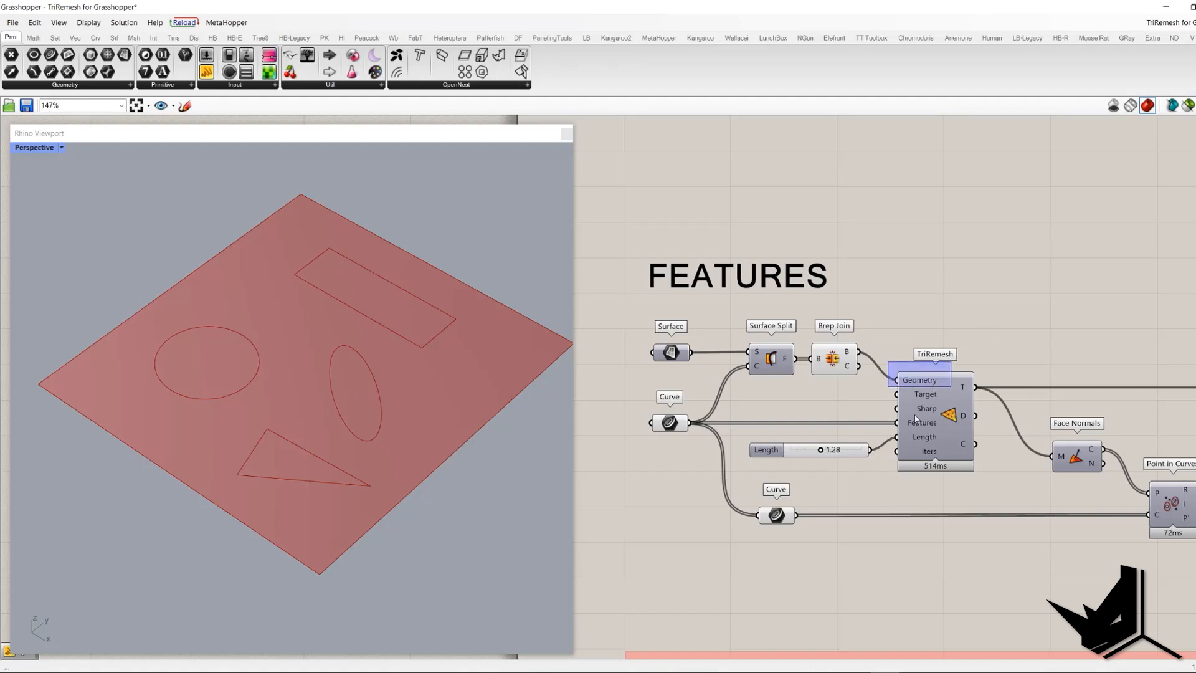
click(667, 424)
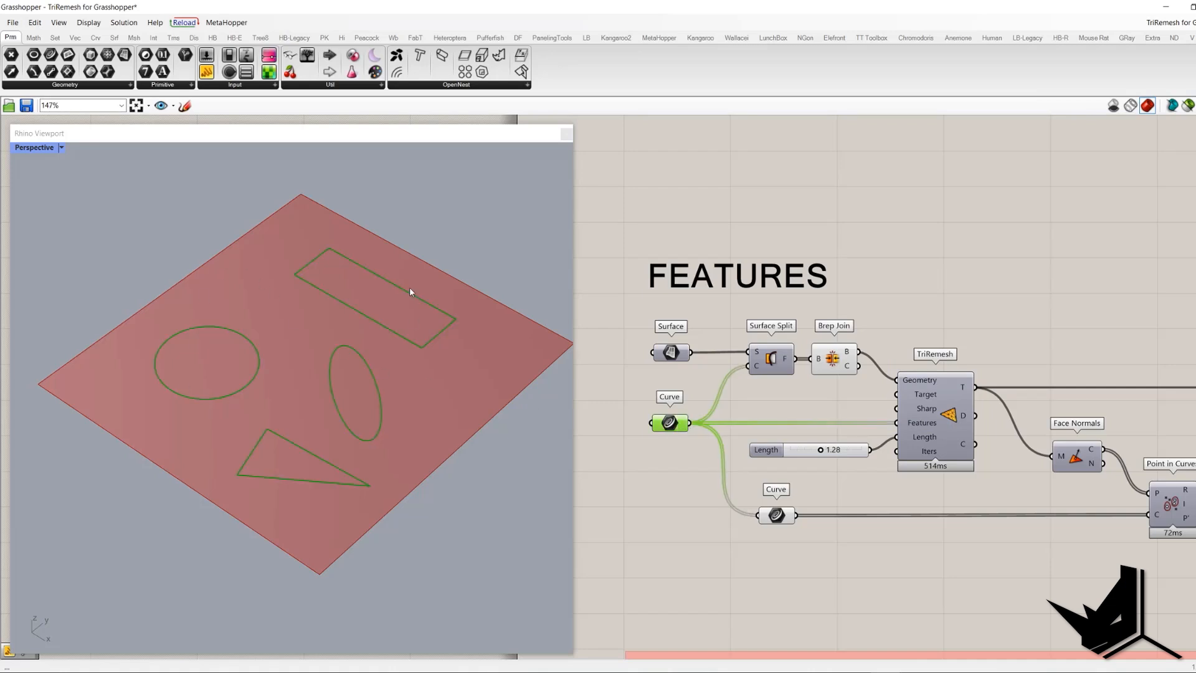
Turn on the preview of the TriRemesh component and highlight the feature curves on the triangulated mesh.
middle_click(915, 322)
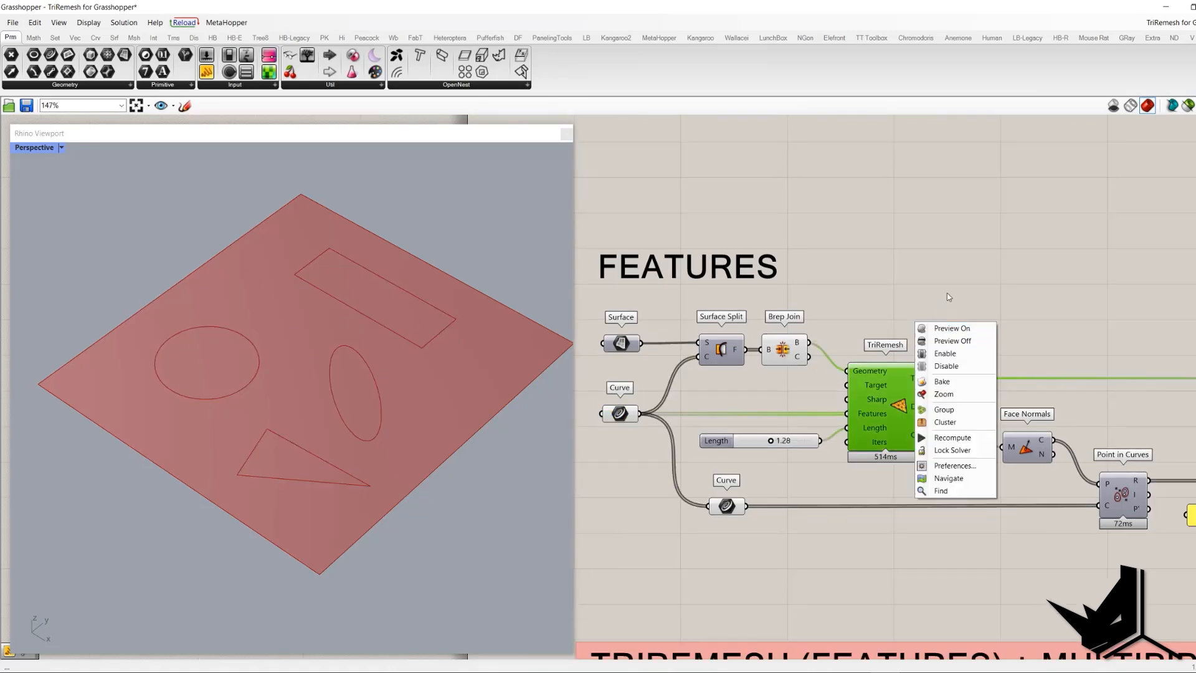
click(951, 328)
click(620, 413)
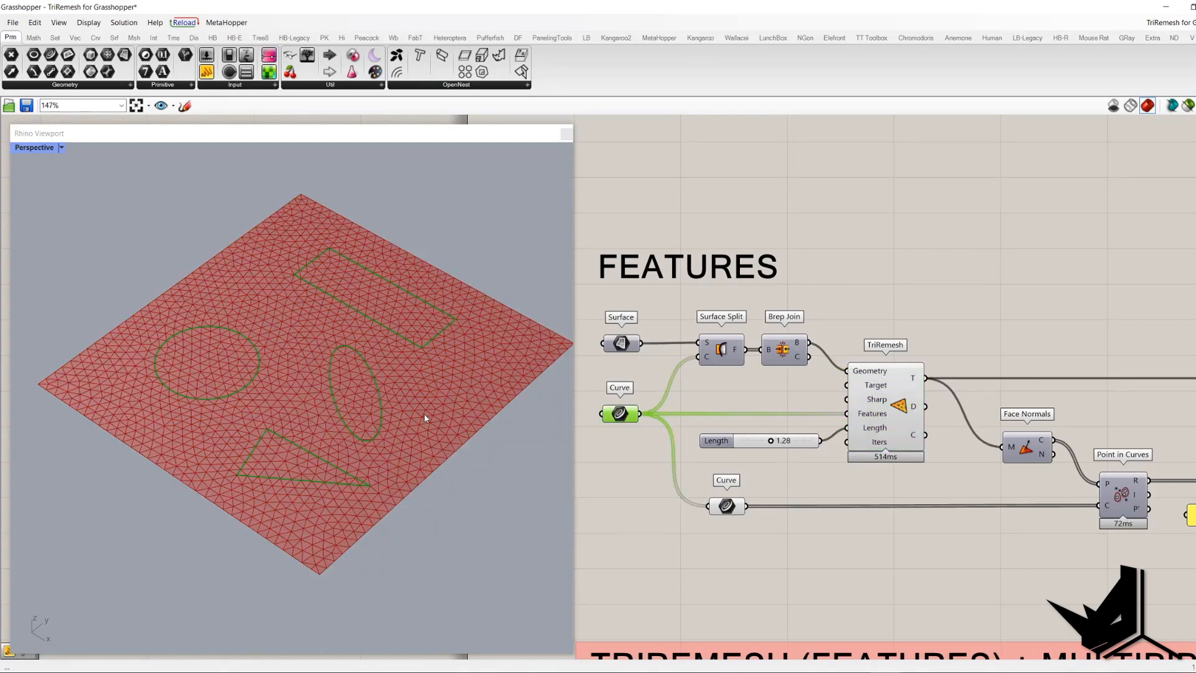
Examine up close how the mesh edges relate to the triangle, ellipse and rectangle feature curves.
right_drag(424, 417, 421, 421)
scroll(277, 541, up, 10)
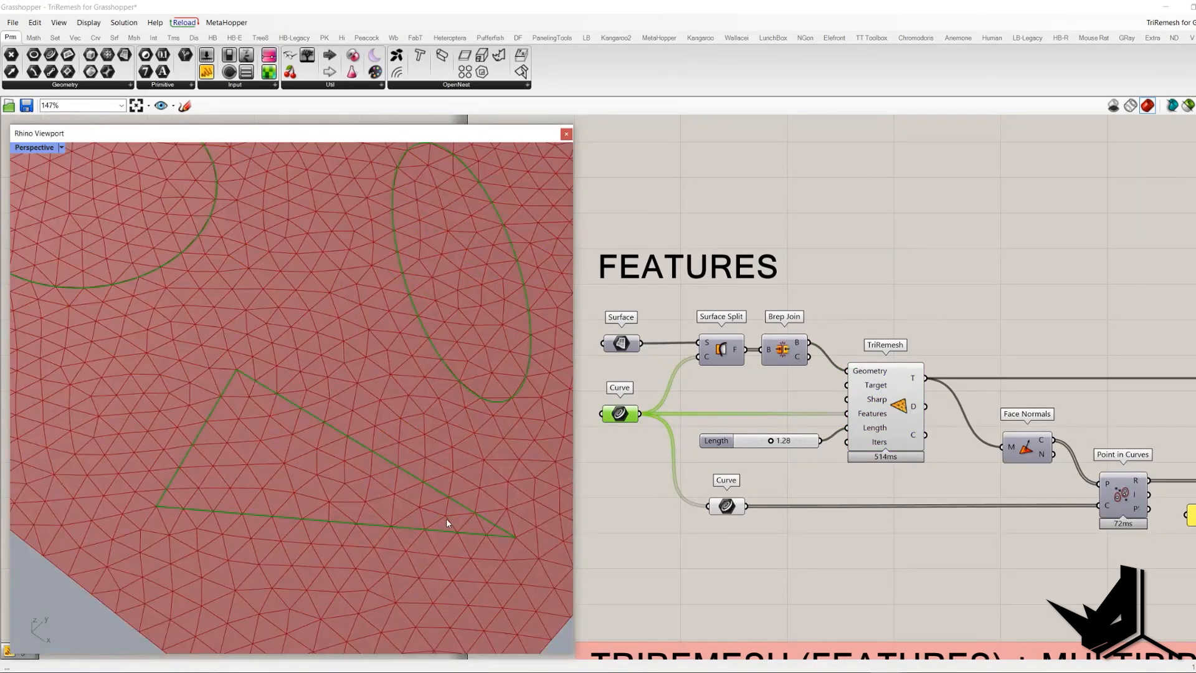
scroll(427, 499, down, 3)
shift+right_drag(230, 367, 286, 465)
scroll(224, 310, up, 6)
scroll(224, 308, up, 1)
shift+right_drag(229, 340, 221, 317)
shift+right_drag(481, 396, 301, 314)
scroll(351, 365, down, 4)
shift+right_drag(292, 187, 355, 414)
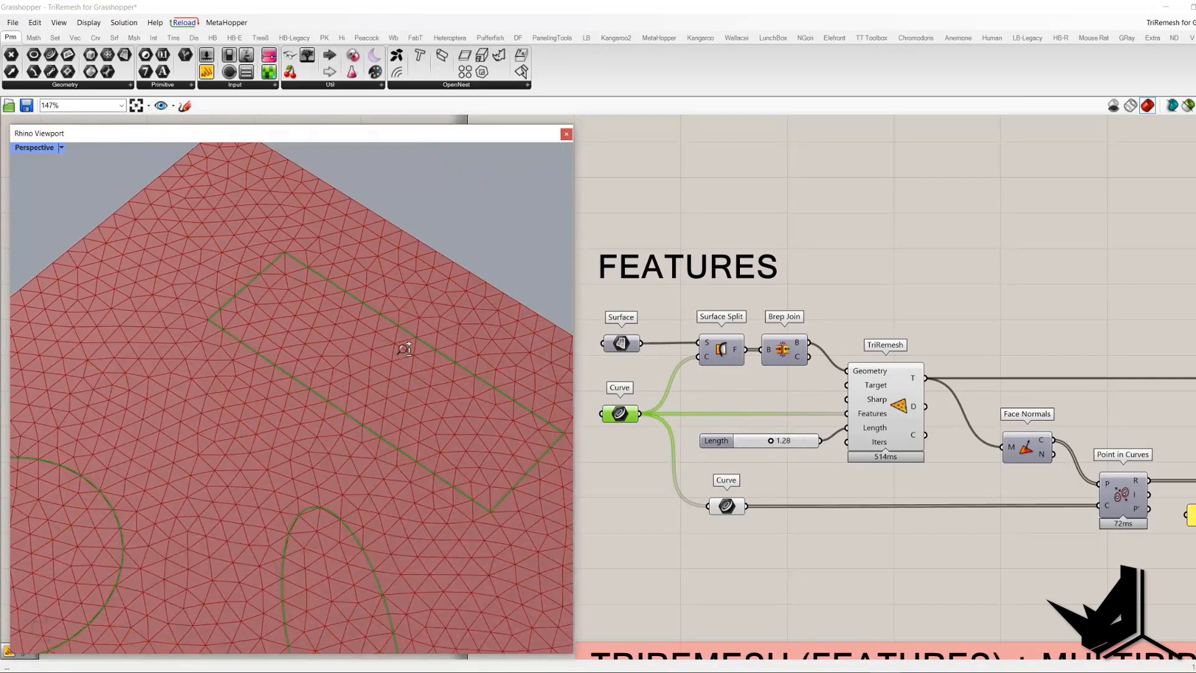
scroll(400, 355, up, 6)
shift+right_drag(447, 471, 365, 363)
scroll(365, 363, down, 8)
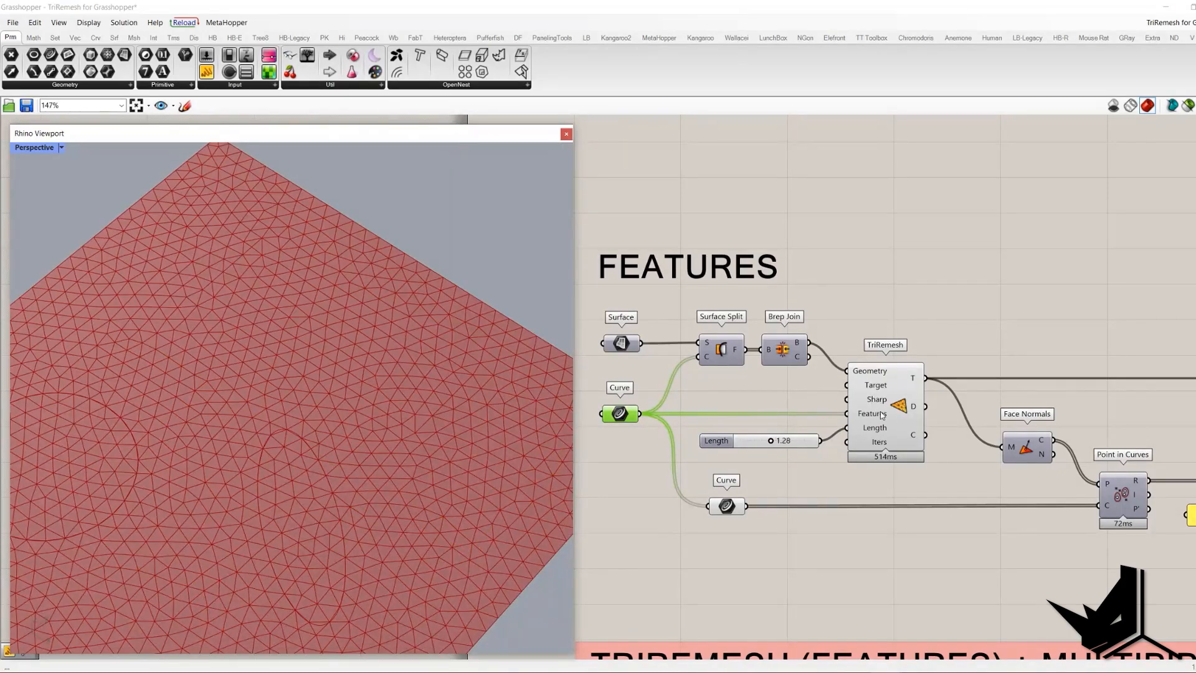
Check TriRemesh's Features input against the whole remeshed surface with its highlighted curves.
mouse_move(883, 415)
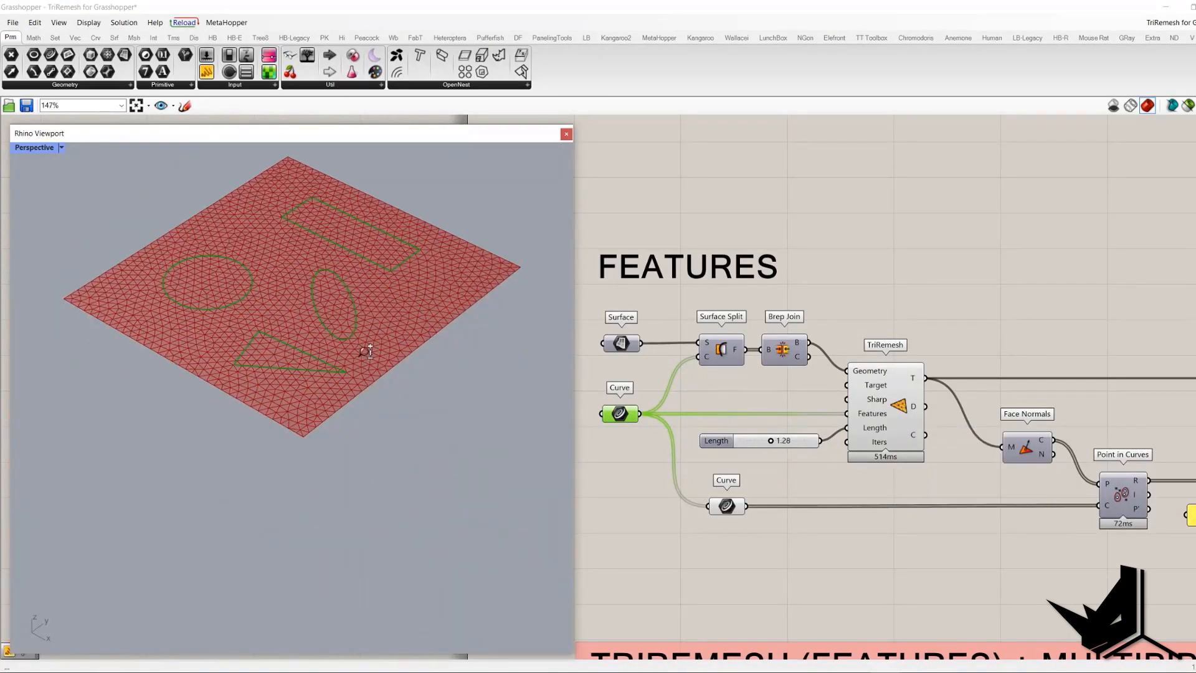
right_drag(366, 349, 372, 436)
scroll(371, 349, up, 2)
shift+right_drag(389, 366, 406, 391)
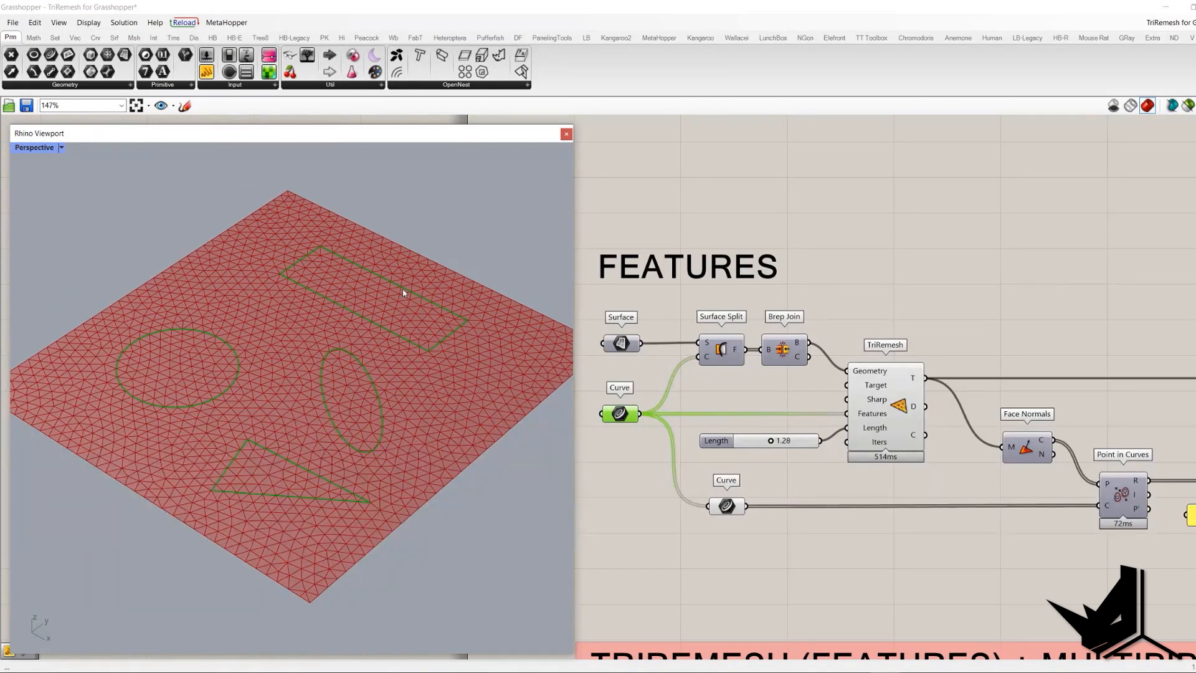
Turn on the preview of the Face Normals component and view the mesh face centres.
click(959, 279)
right_drag(959, 279, 841, 216)
click(918, 379)
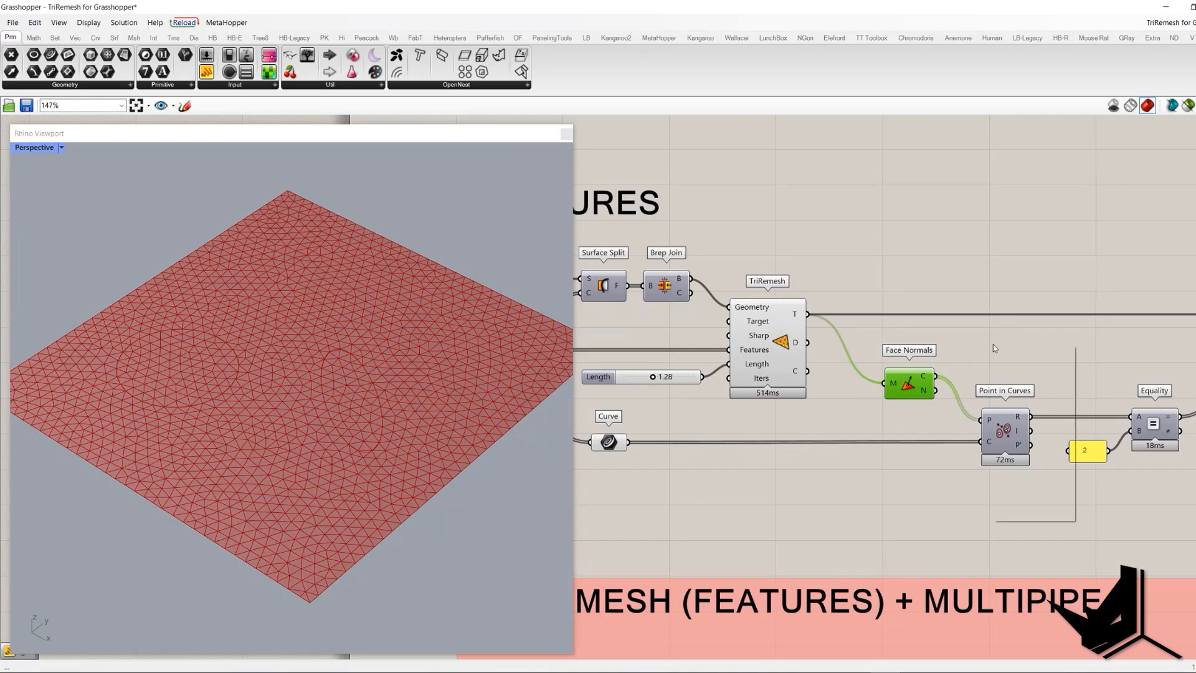
right_click(993, 344)
click(1015, 353)
scroll(380, 411, up, 8)
scroll(374, 430, down, 6)
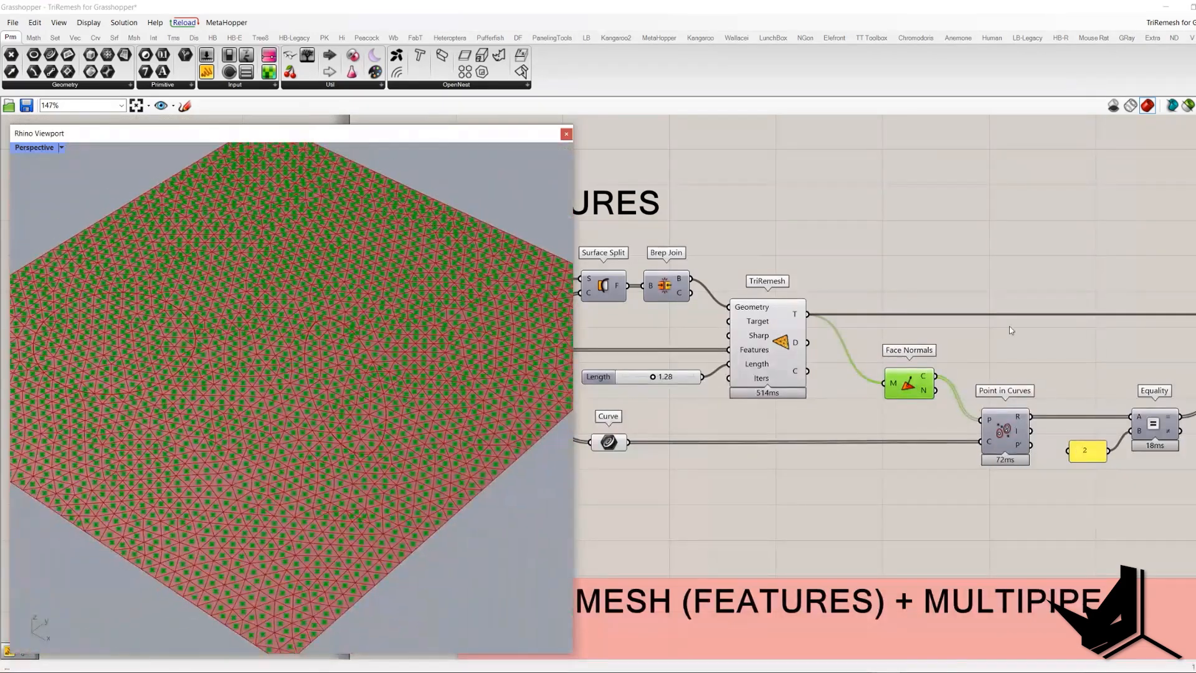
scroll(965, 349, down, 2)
Trace the face centres and curves into Point in Curves and read the description of its Relationship output.
click(940, 404)
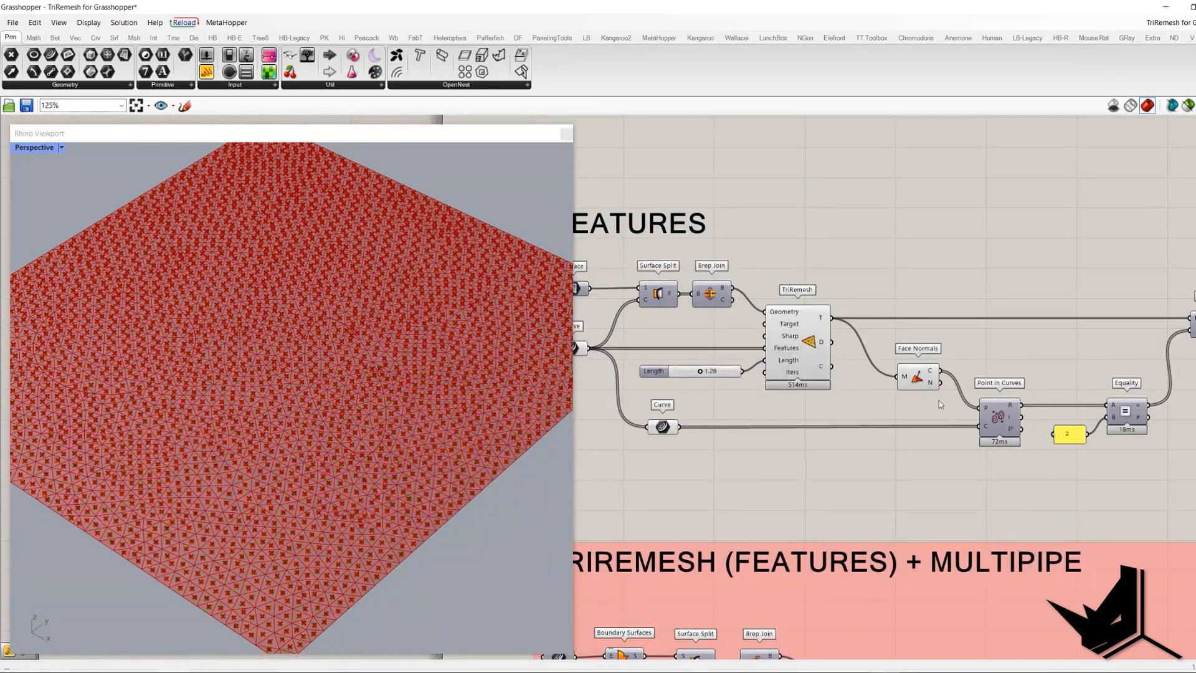
drag(880, 332, 945, 400)
click(697, 444)
drag(704, 447, 641, 404)
right_drag(866, 395, 786, 397)
scroll(1051, 403, up, 3)
click(909, 335)
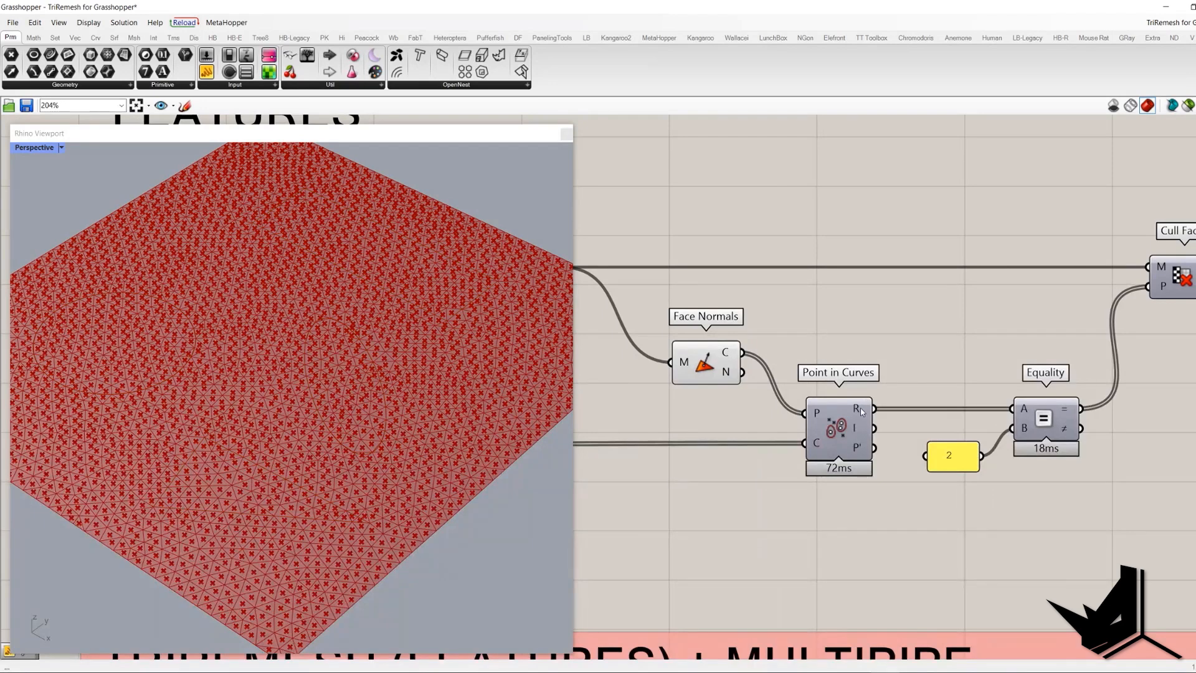
mouse_move(861, 411)
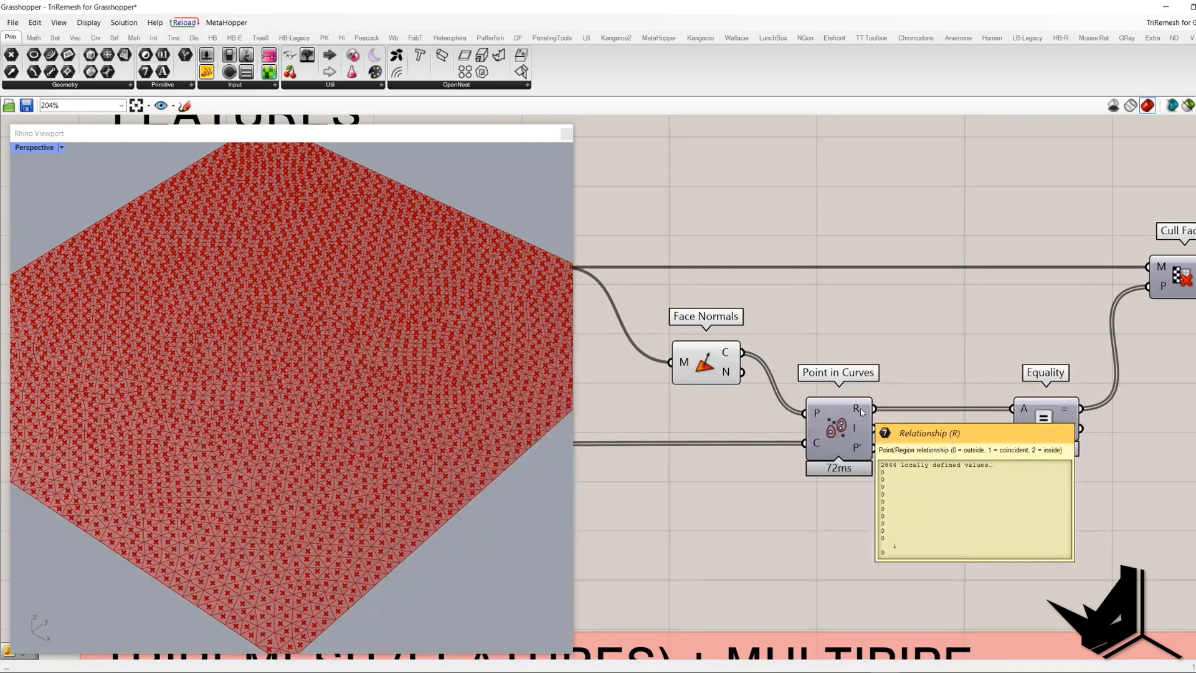
Check how the Equality component compares the point relationships with the panel value 2 to drive Cull Faces.
right_drag(1031, 421, 1009, 433)
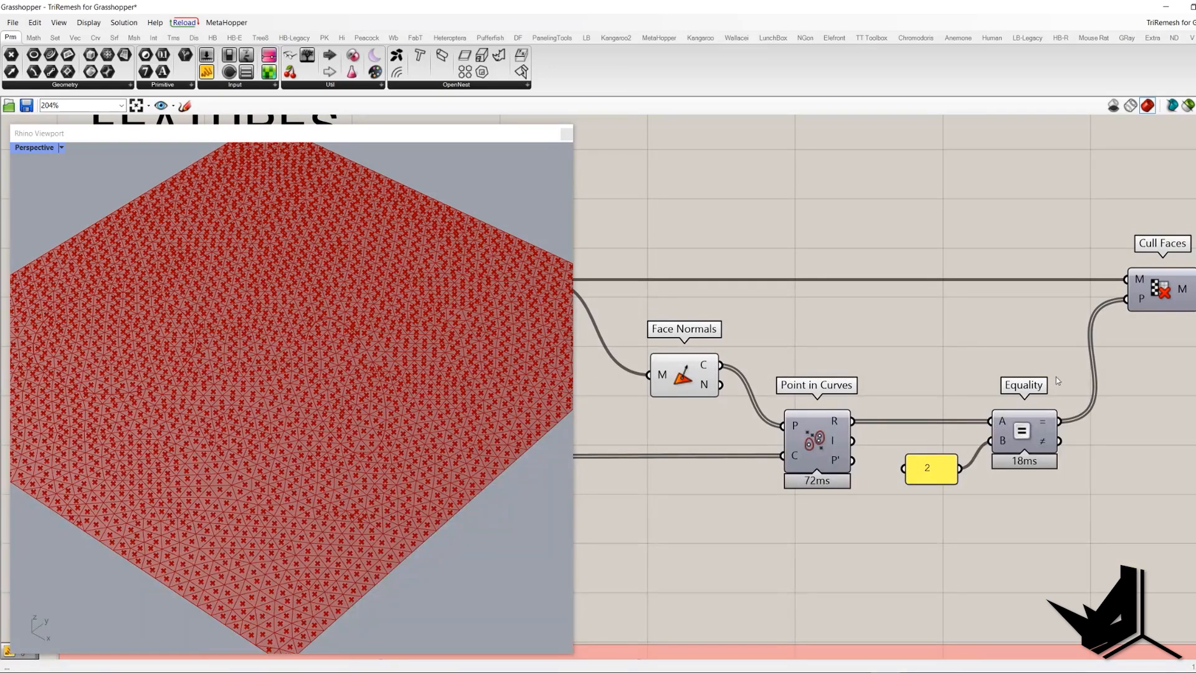
scroll(1072, 364, down, 1)
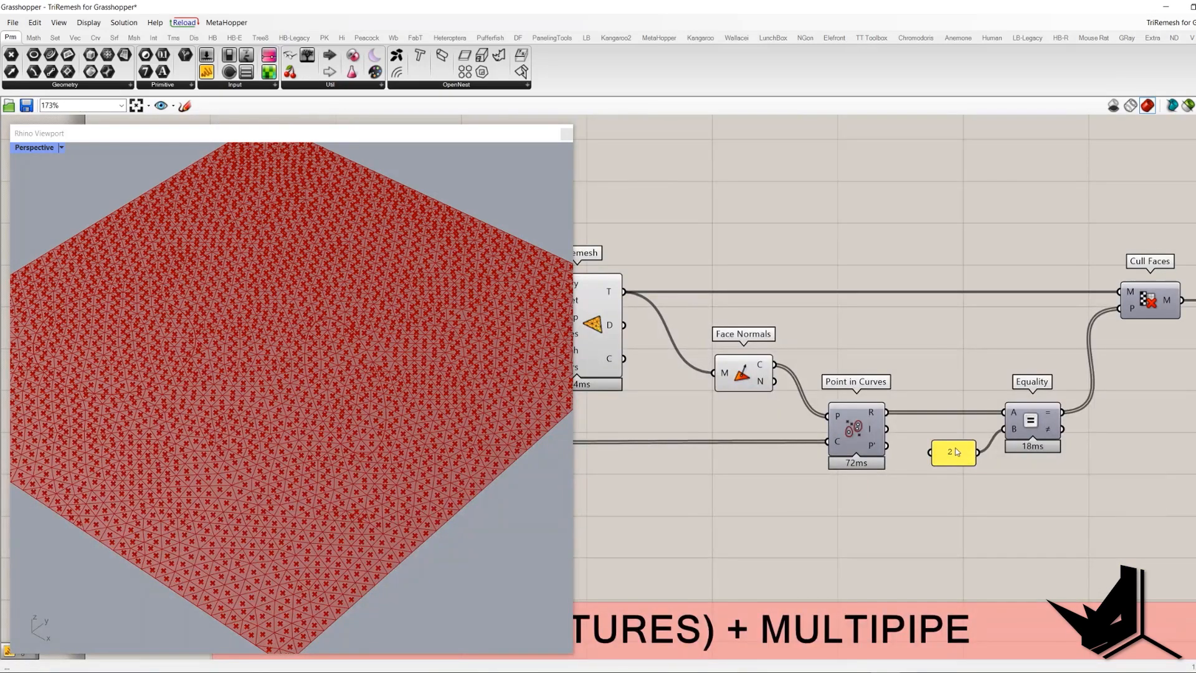
mouse_move(1049, 416)
drag(1094, 241, 1142, 294)
right_drag(984, 369, 1004, 365)
mouse_move(1073, 409)
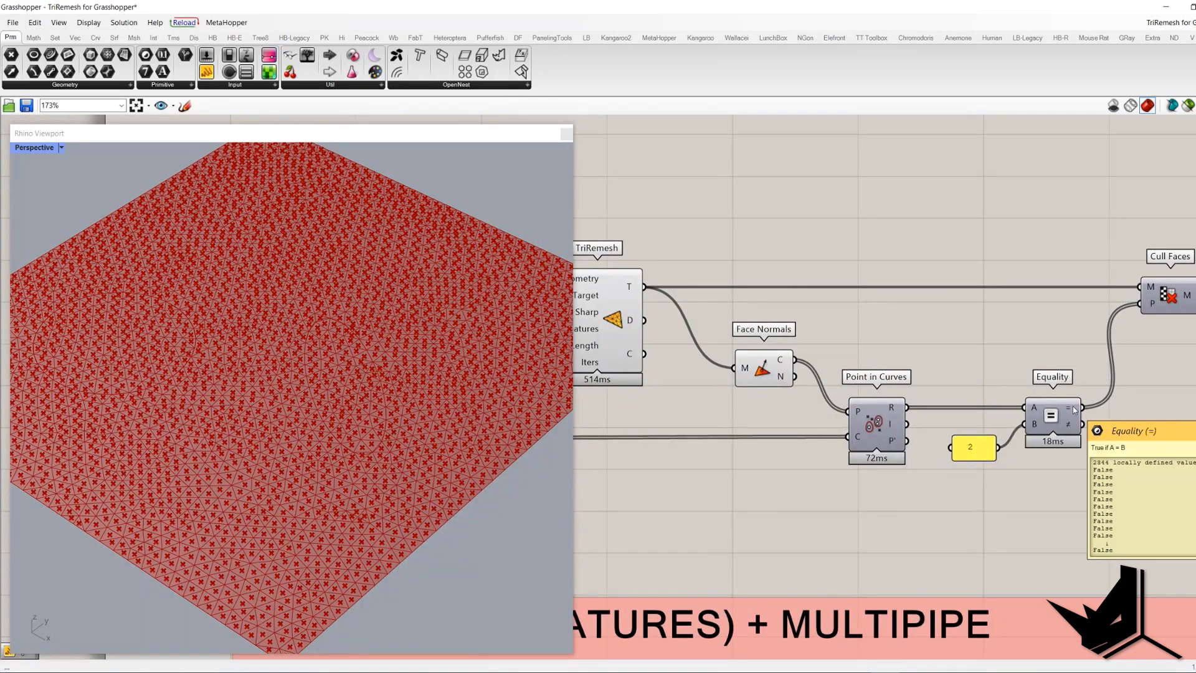
drag(942, 429, 978, 461)
Display the Cull Faces mesh with openings at the curves, turning off the TriRemesh and Face Normals previews.
scroll(315, 321, up, 3)
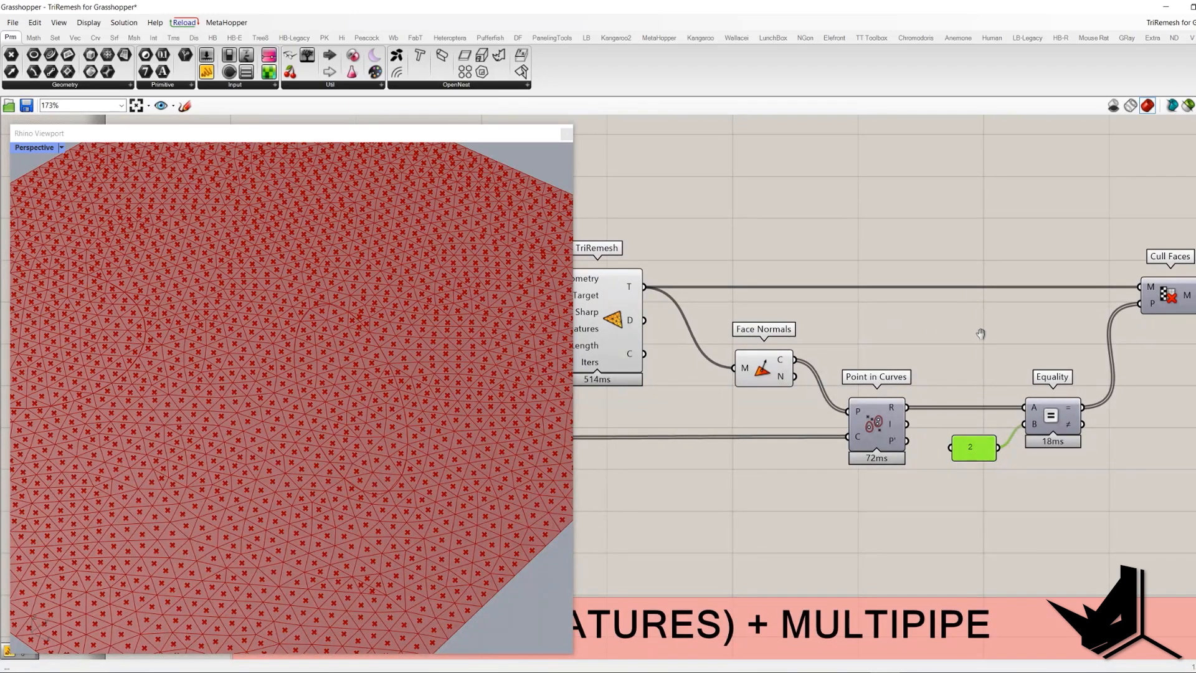
right_drag(988, 339, 896, 333)
right_drag(1072, 325, 1100, 358)
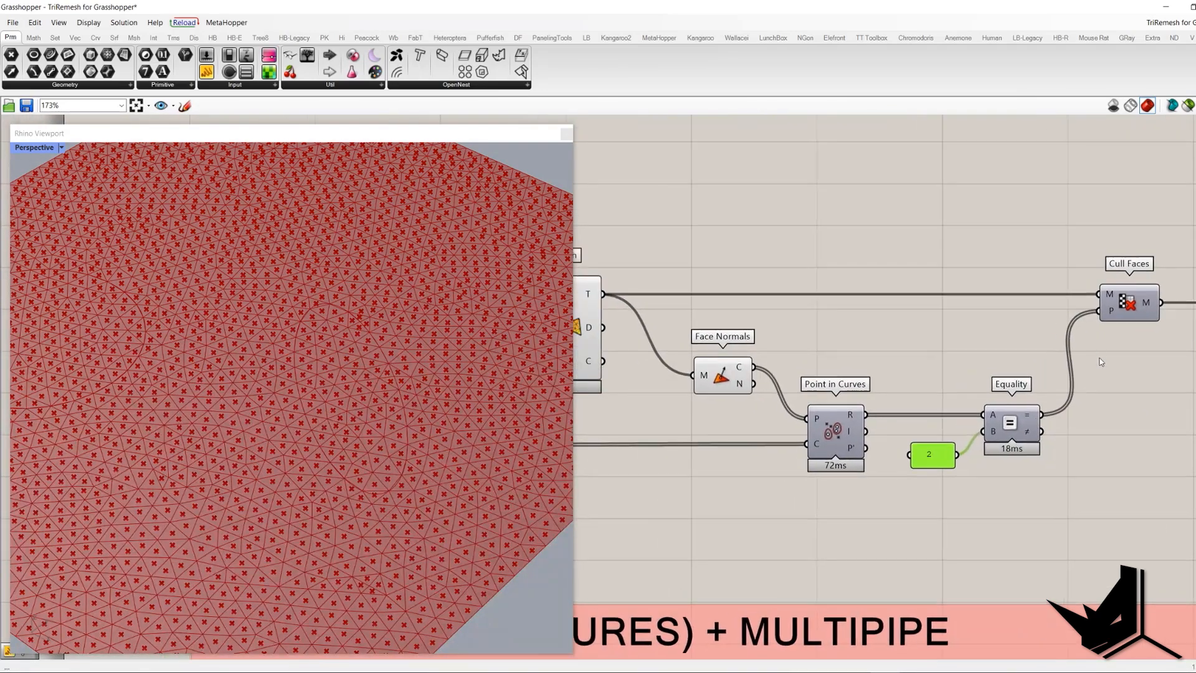
click(1111, 311)
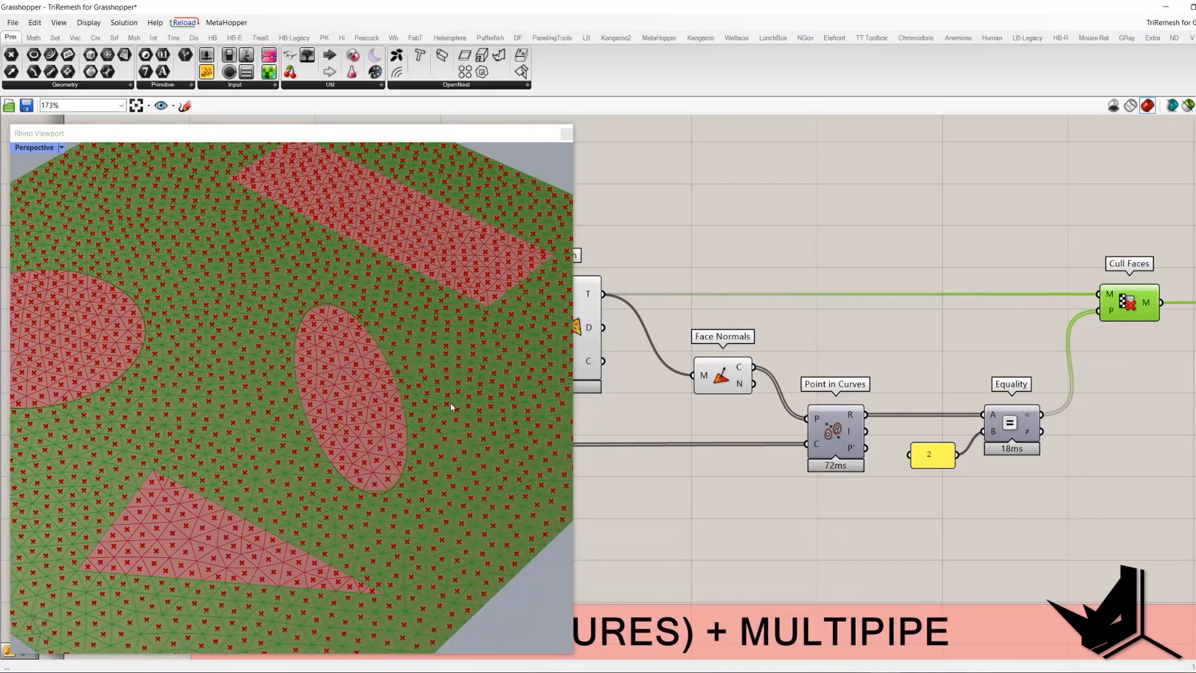
scroll(449, 403, down, 2)
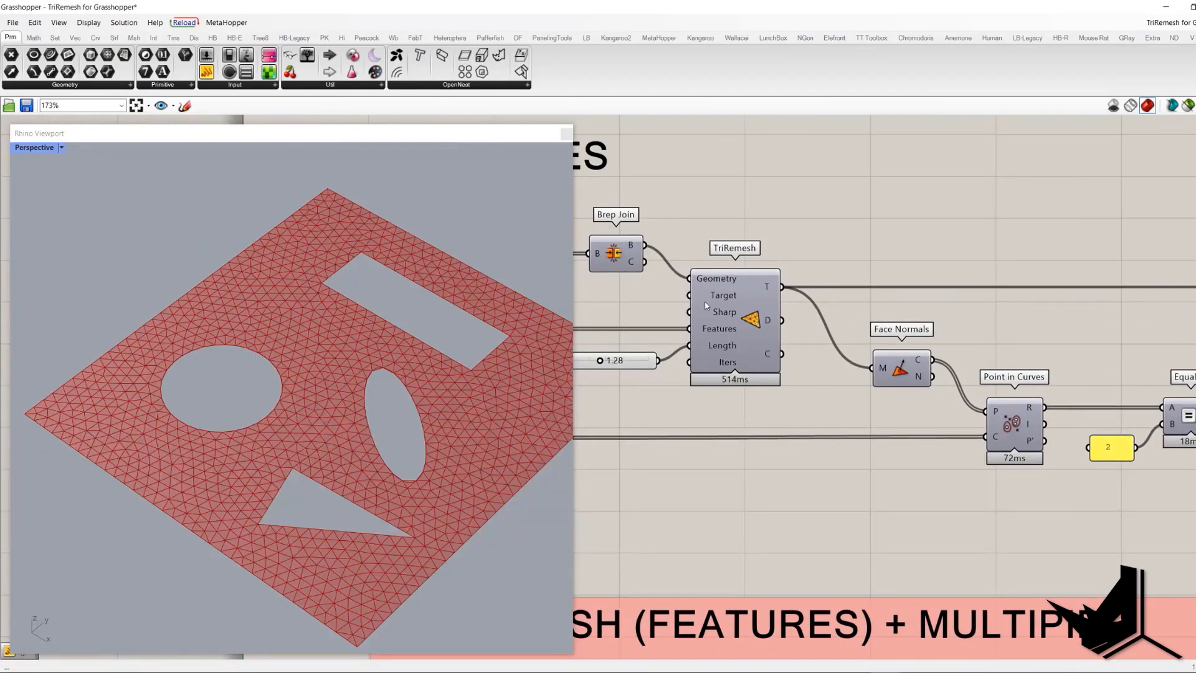
right_drag(436, 336, 386, 349)
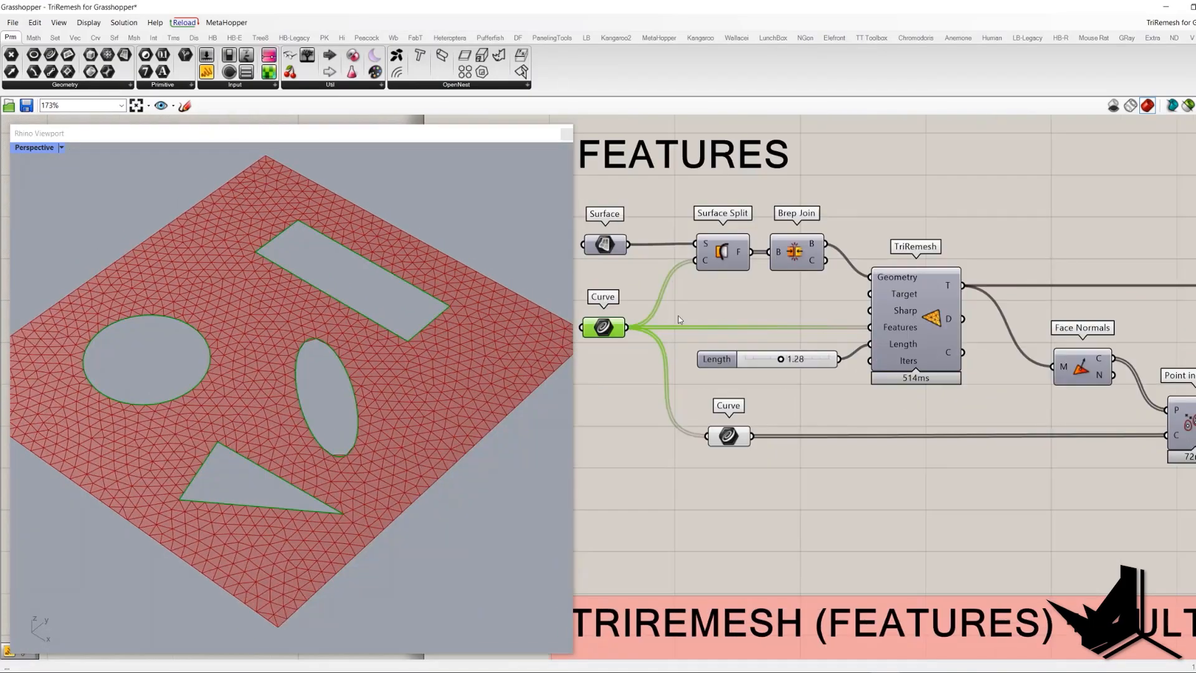
Examine the piped triangular lattice of the TriRemesh (Features) + Multipipe example in the rendered viewport.
scroll(890, 301, down, 5)
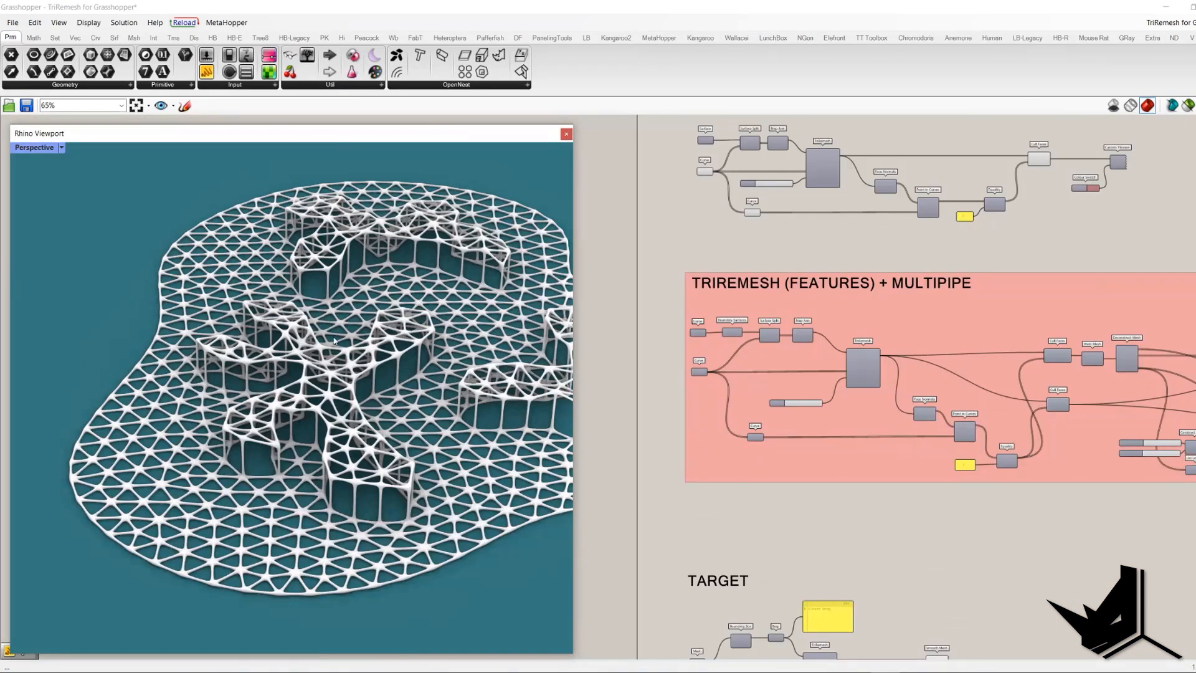
scroll(274, 392, up, 5)
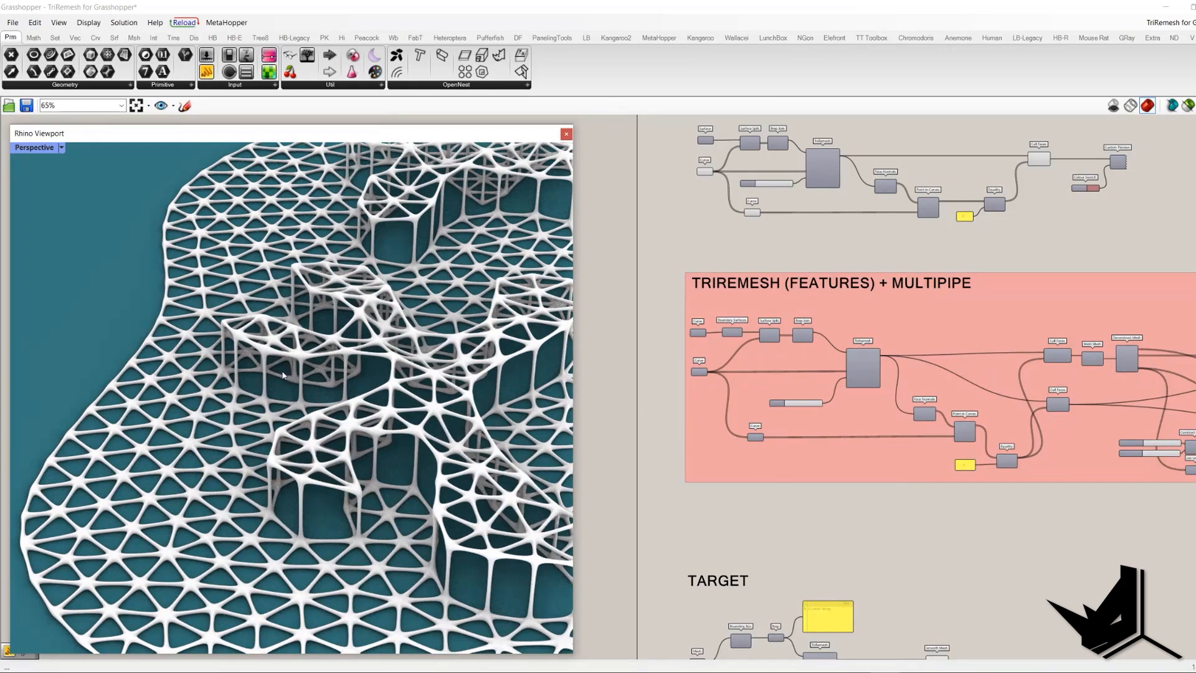
scroll(281, 369, up, 3)
scroll(311, 373, down, 3)
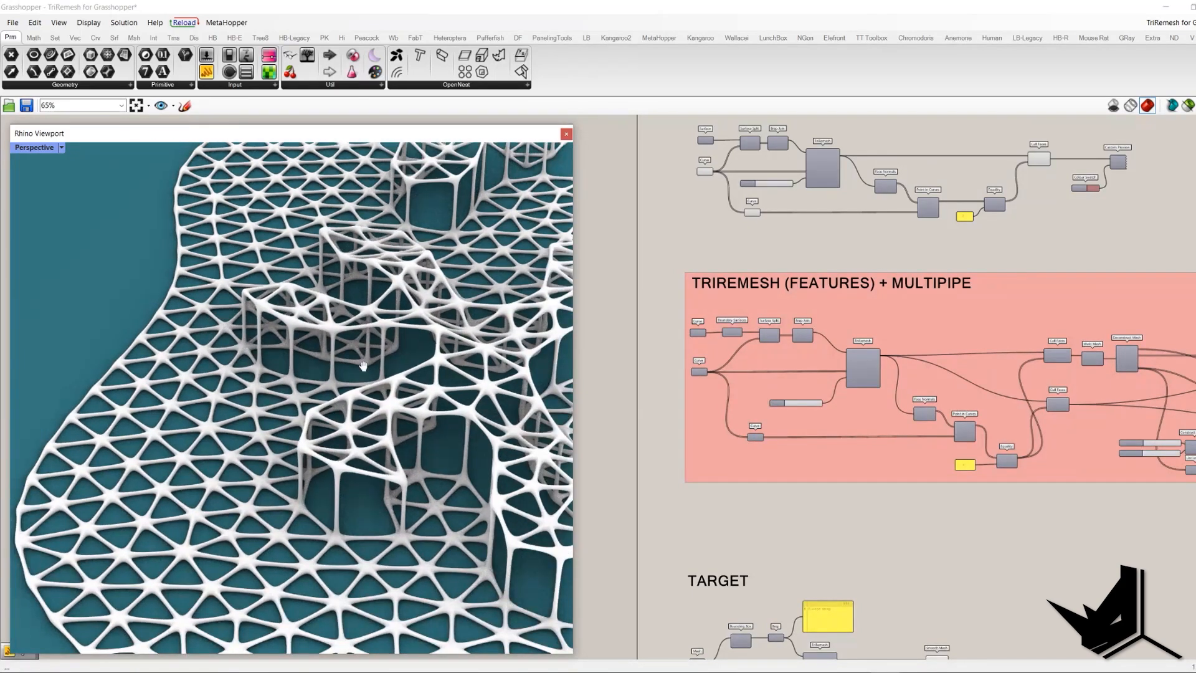
scroll(372, 305, down, 4)
scroll(372, 305, down, 2)
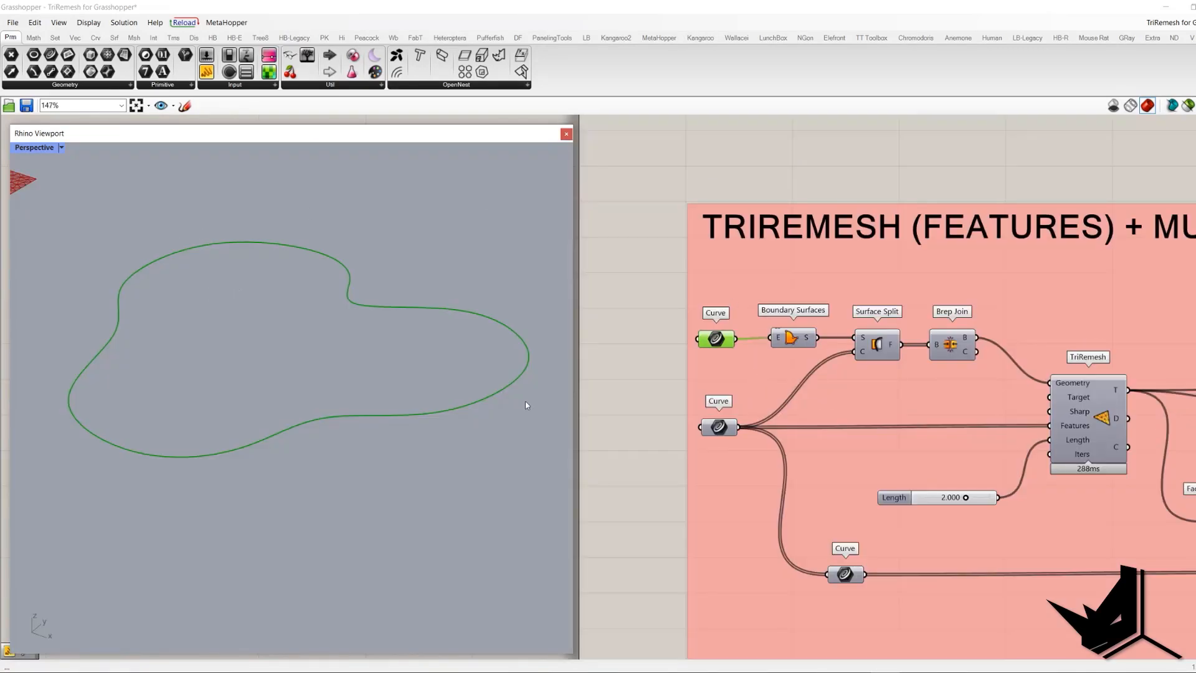
Compare the outer boundary curve with the inner feature curves and inspect the surface made by Boundary Surfaces.
click(718, 427)
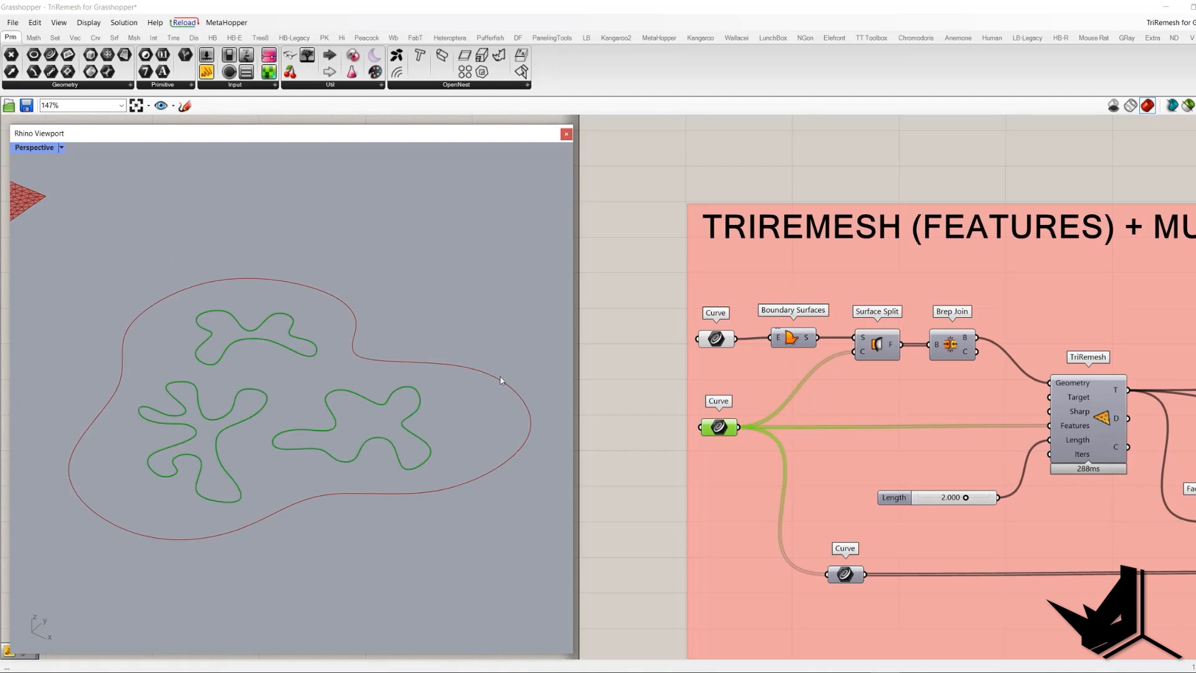
scroll(454, 369, up, 2)
click(707, 346)
click(710, 340)
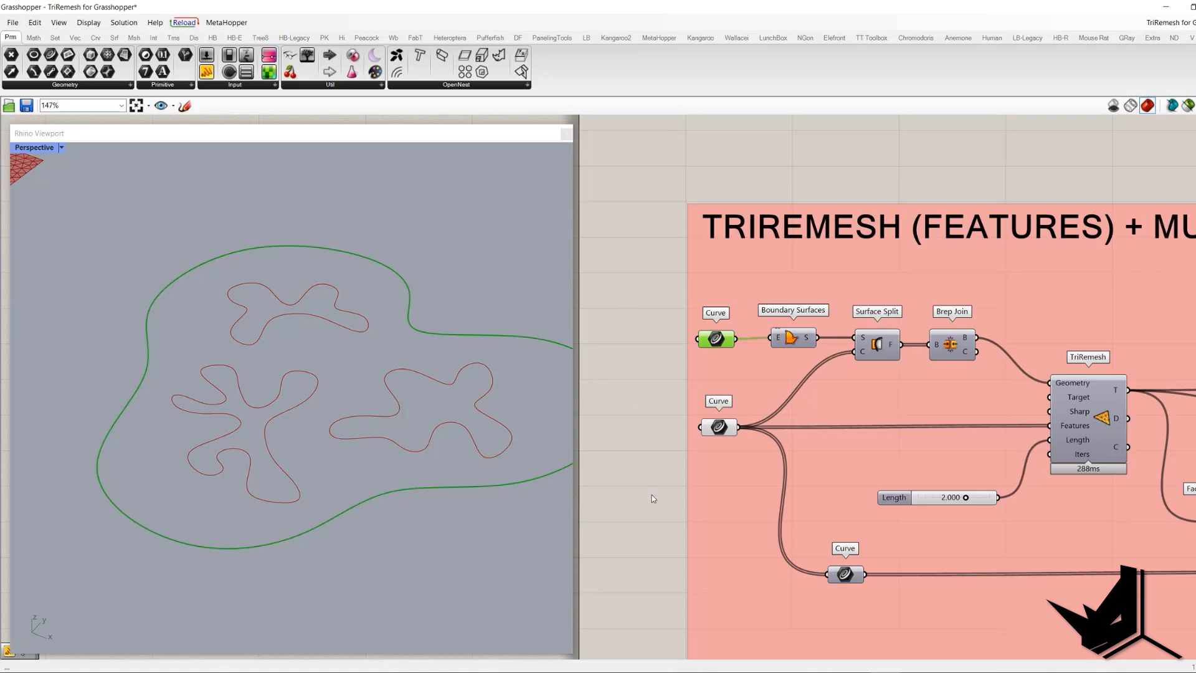
click(719, 426)
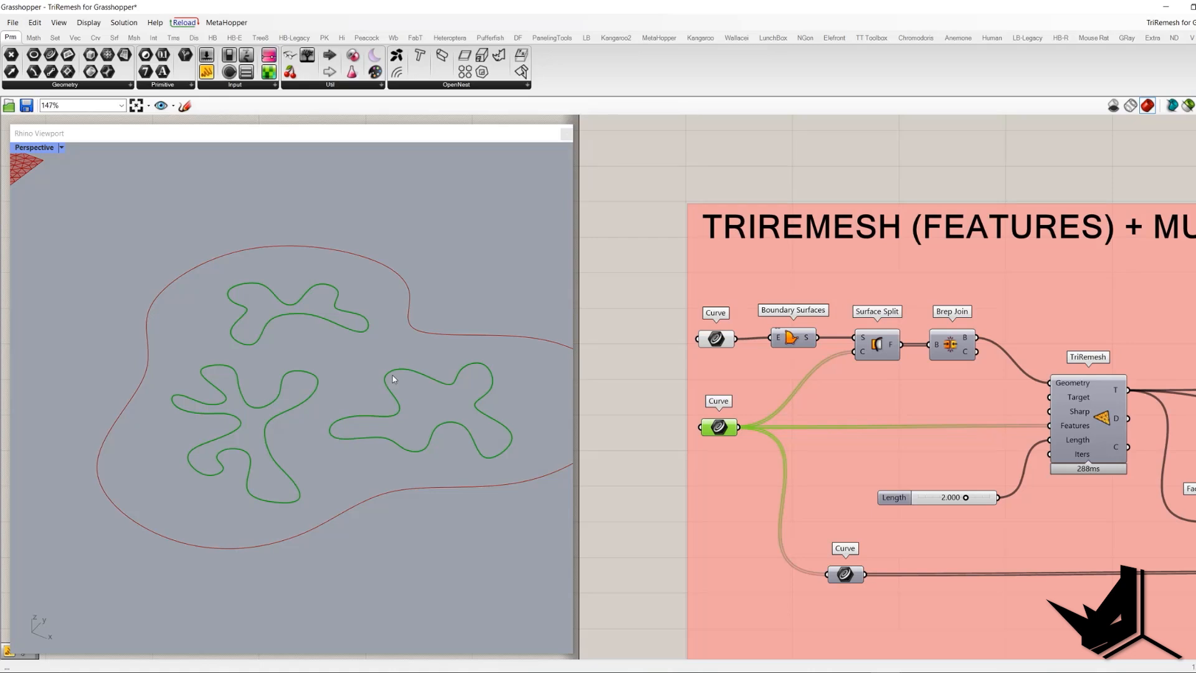
click(716, 338)
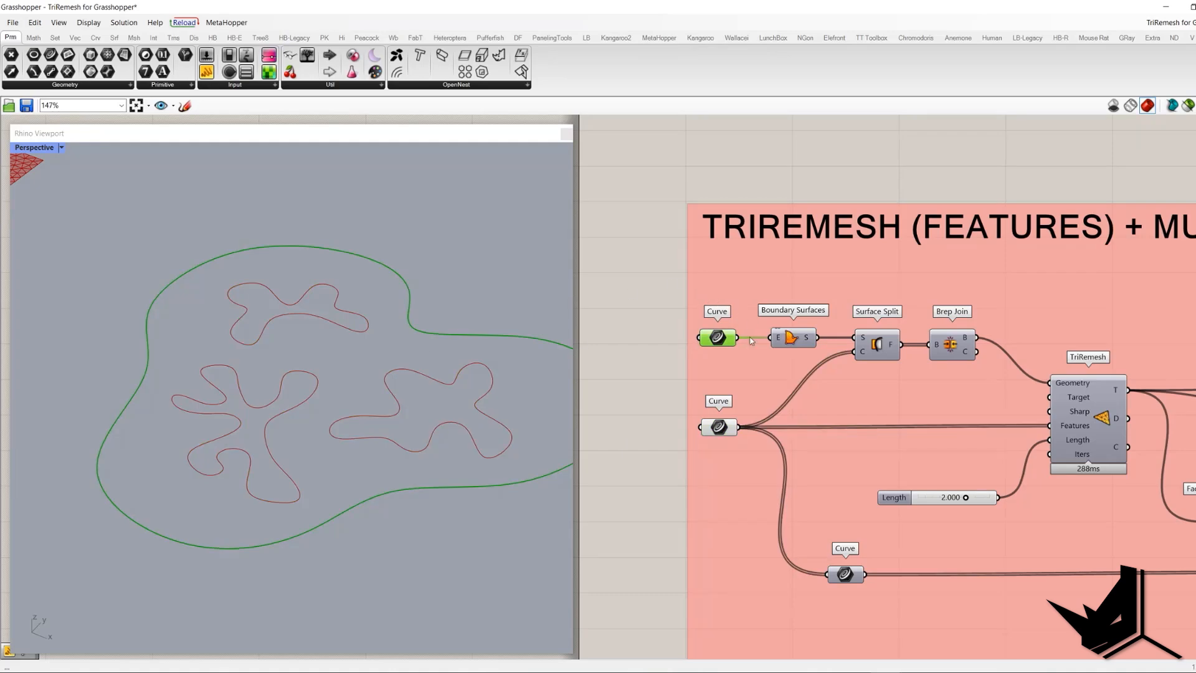
click(803, 339)
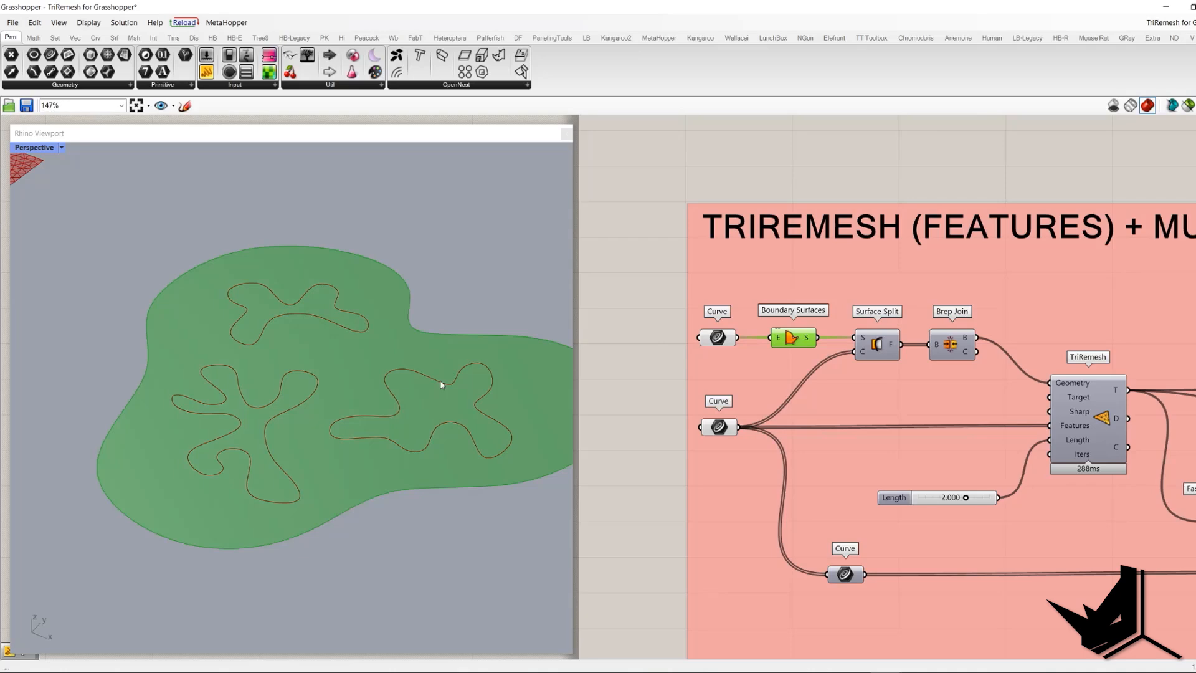
right_drag(459, 379, 461, 378)
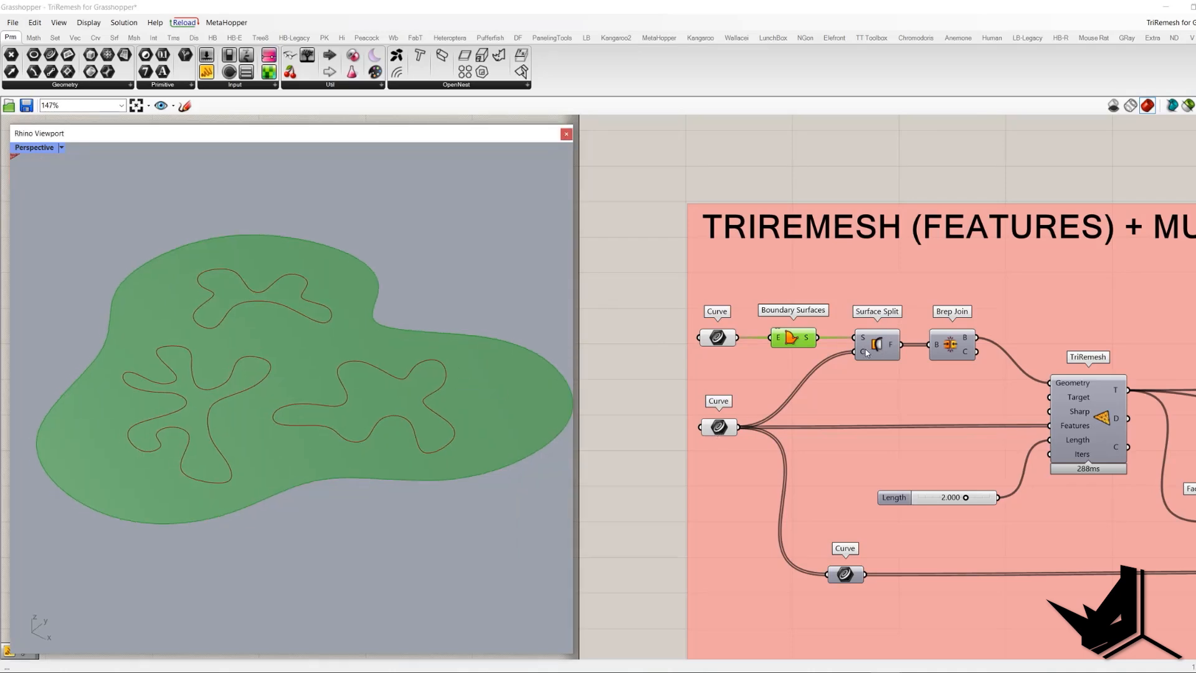
Trace how the inner curves feed Surface Split and how Brep Join passes the pieces to the TriRemesh Geometry input.
click(717, 432)
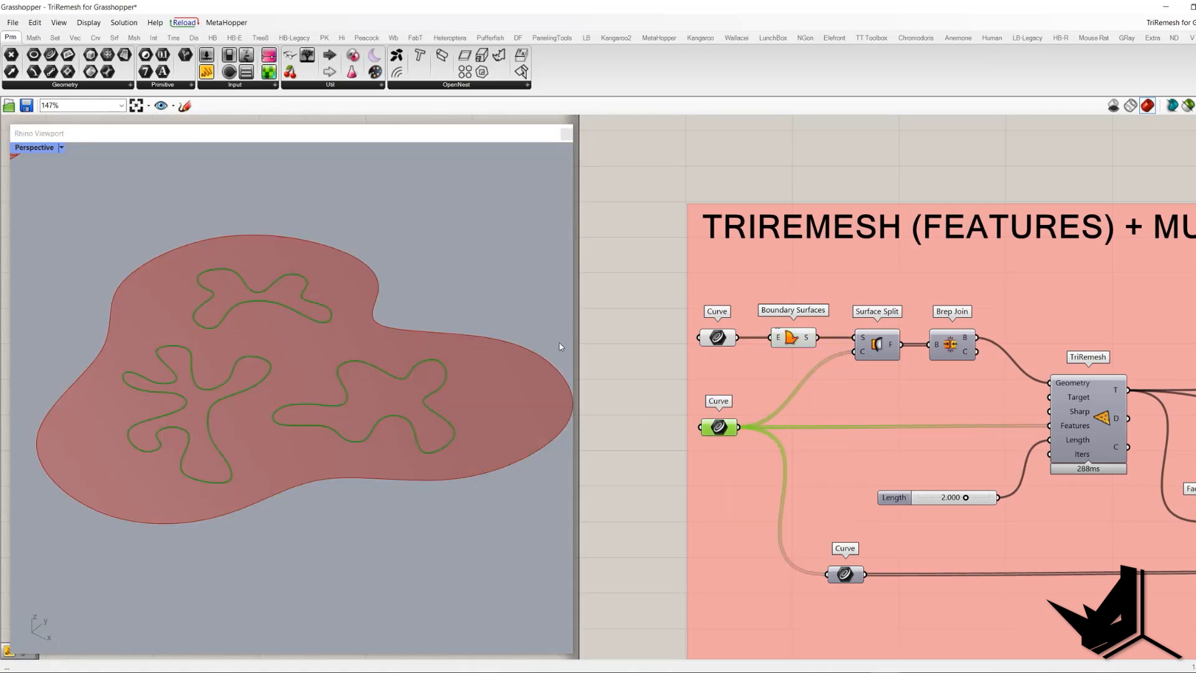
click(938, 336)
mouse_move(895, 350)
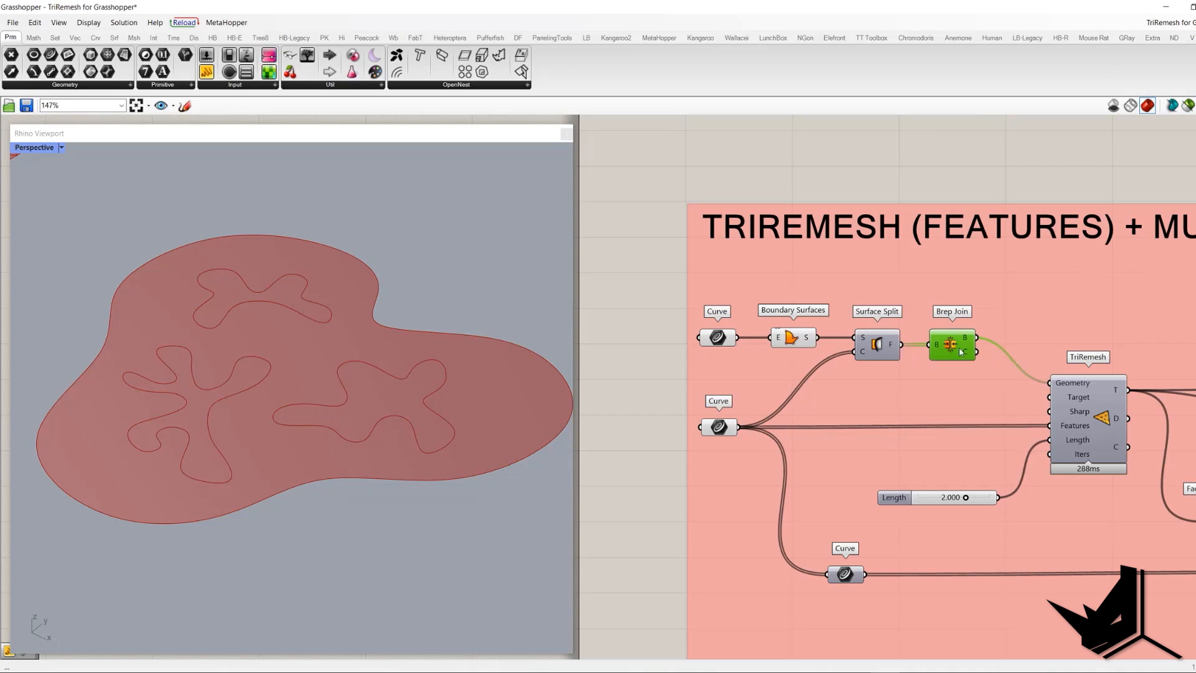
right_drag(959, 350, 934, 345)
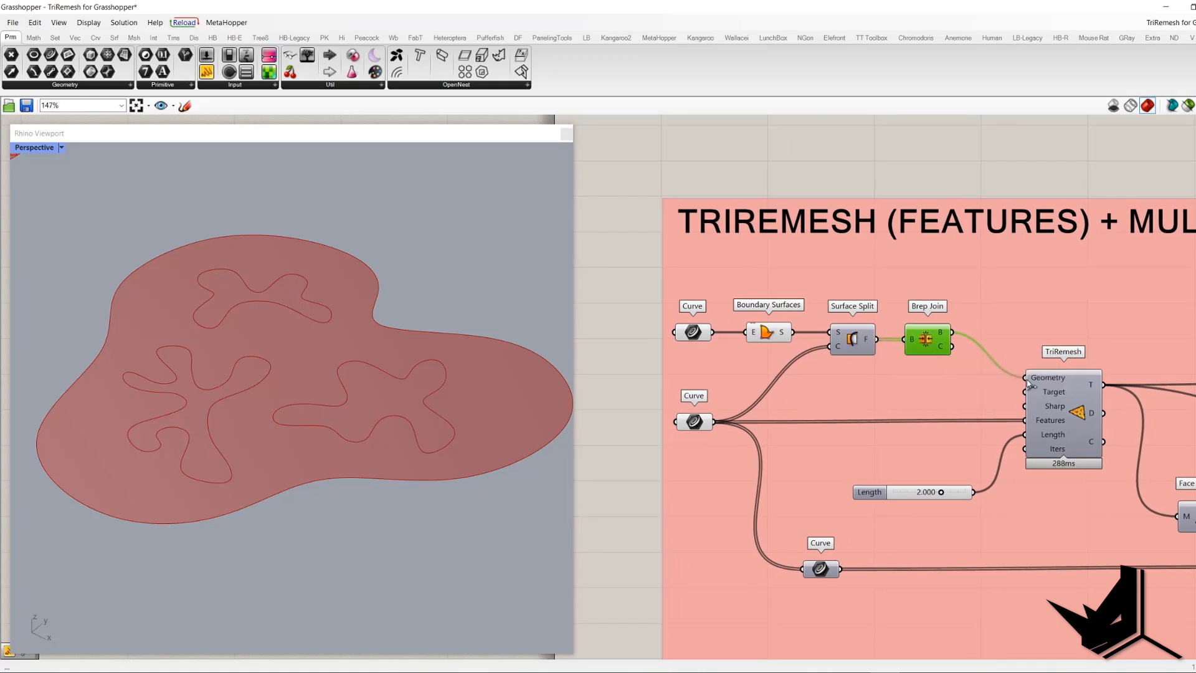
right_drag(1066, 429, 1051, 420)
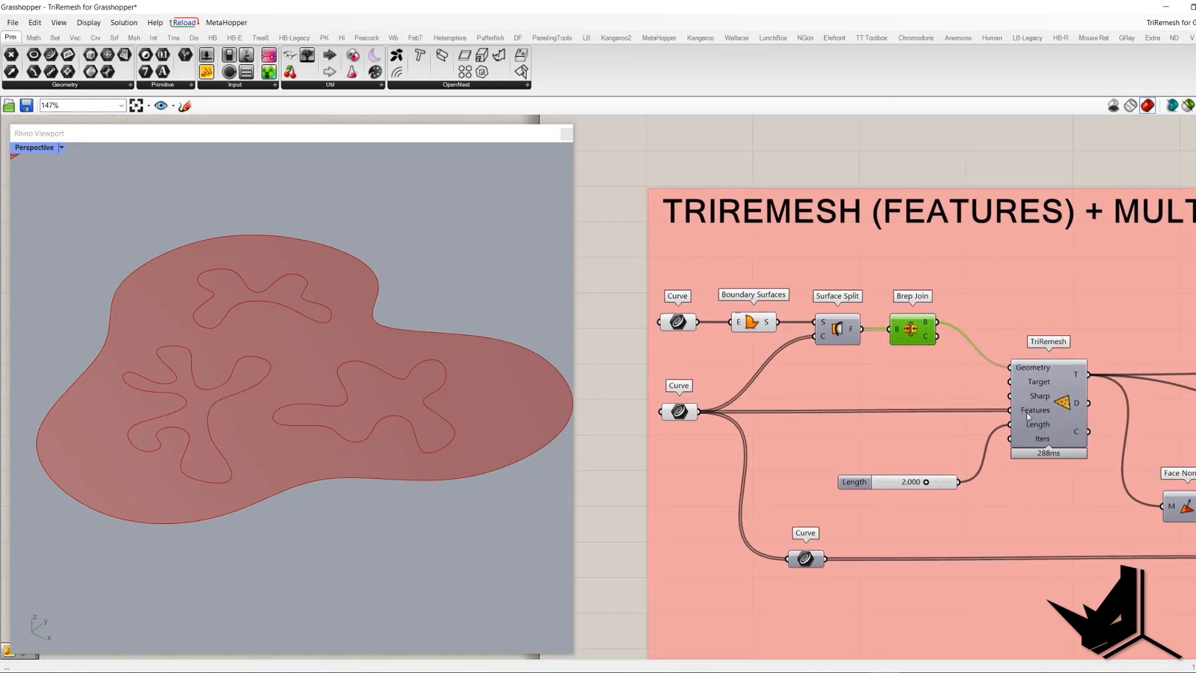
Turn on the TriRemesh preview and compare the mesh edges with the inner curves supplied to its Features input.
click(680, 412)
right_drag(828, 372, 691, 370)
click(919, 398)
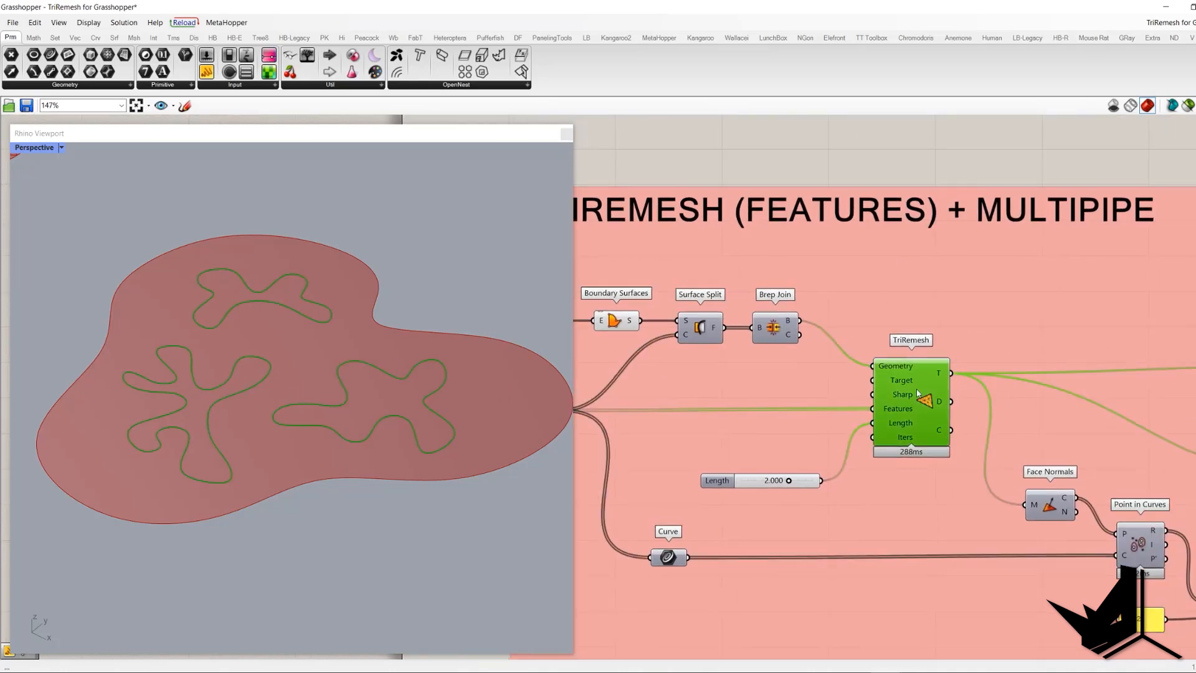
middle_click(891, 137)
click(915, 145)
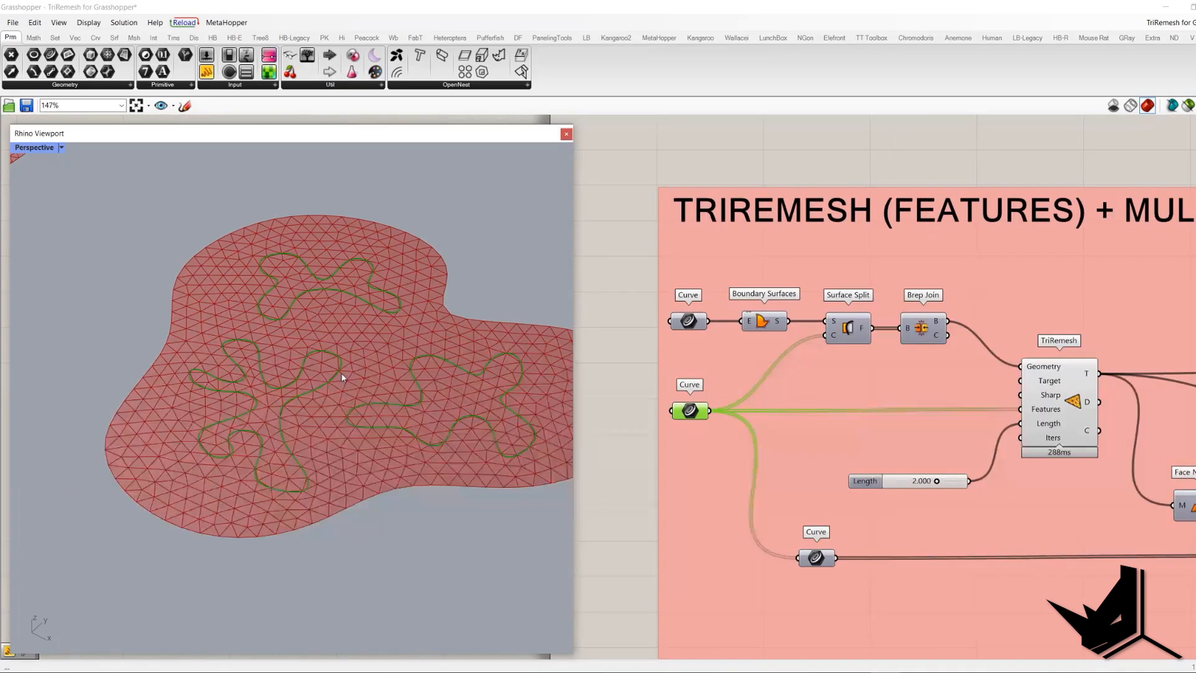
scroll(313, 353, up, 5)
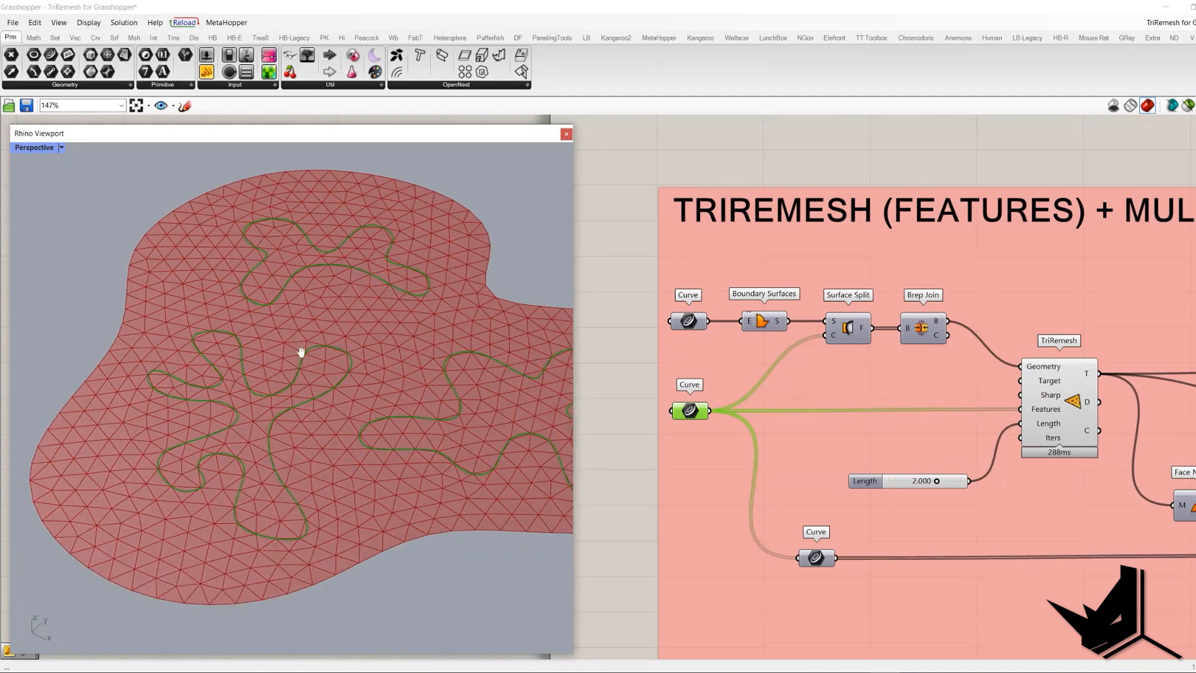
scroll(374, 390, up, 2)
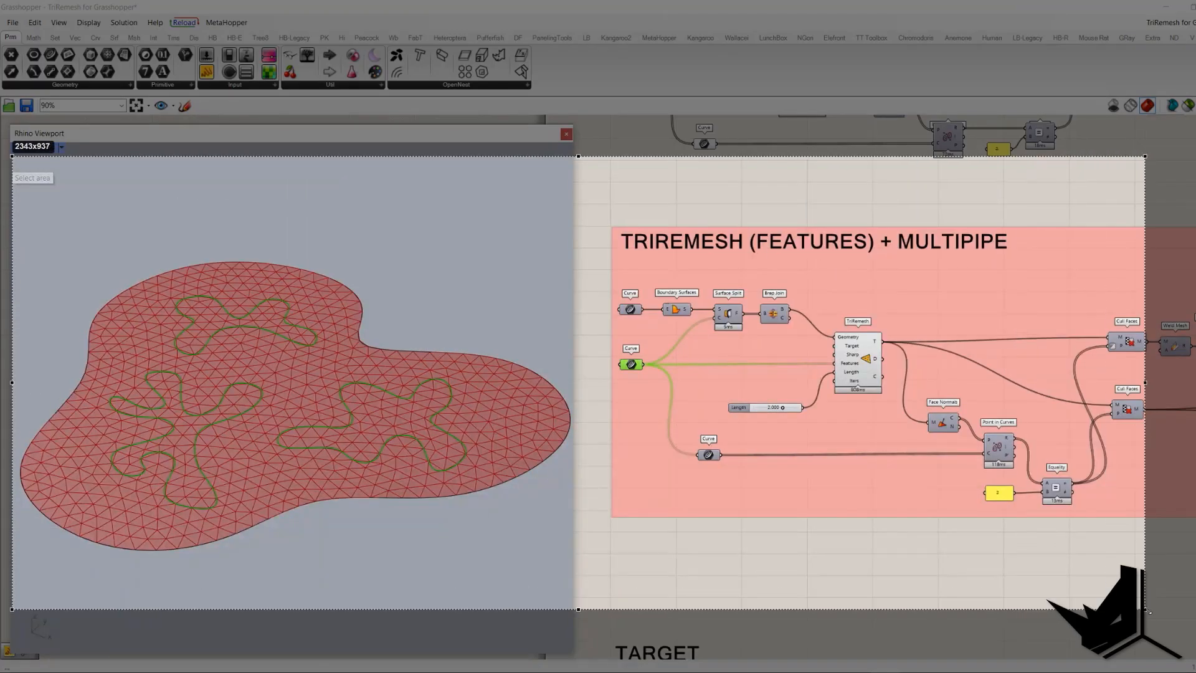
Mark the three inner curves in red and the regions around them in cyan on a screen capture, then discard the capture.
drag(607, 632, 608, 629)
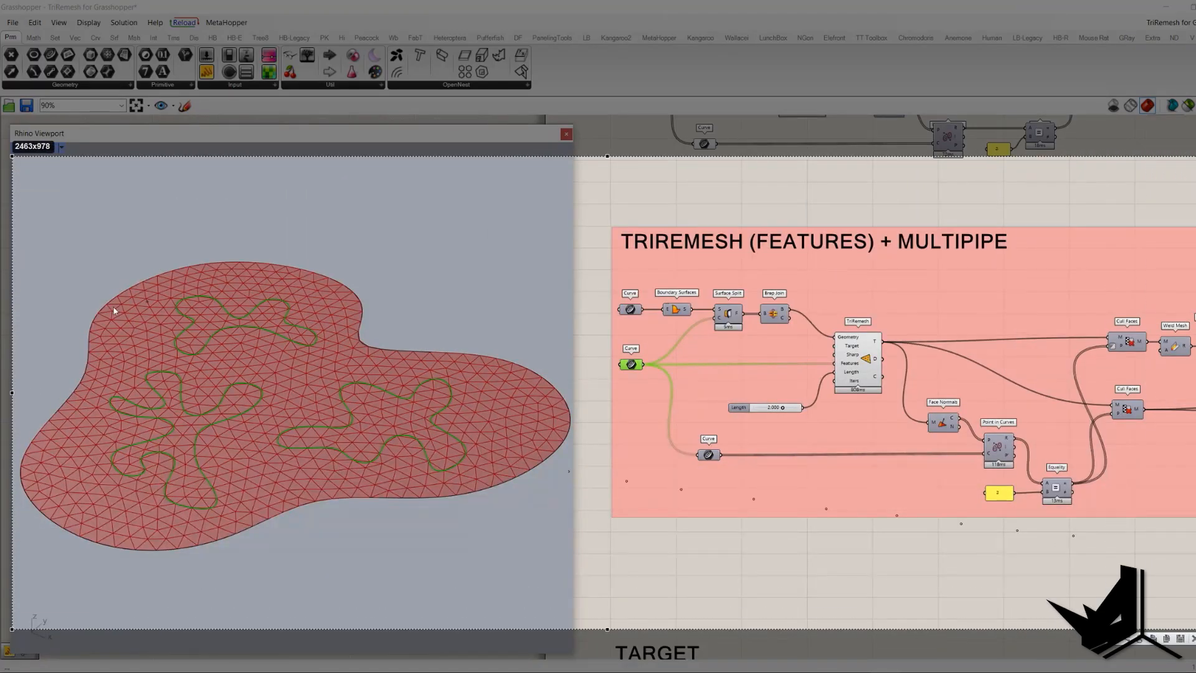
mouse_move(154, 373)
mouse_down()
mouse_move(148, 412)
mouse_move(118, 458)
mouse_move(193, 498)
mouse_move(256, 389)
mouse_move(172, 383)
mouse_up()
mouse_move(159, 319)
mouse_down()
mouse_move(302, 330)
mouse_move(198, 311)
mouse_up()
drag(281, 435, 448, 461)
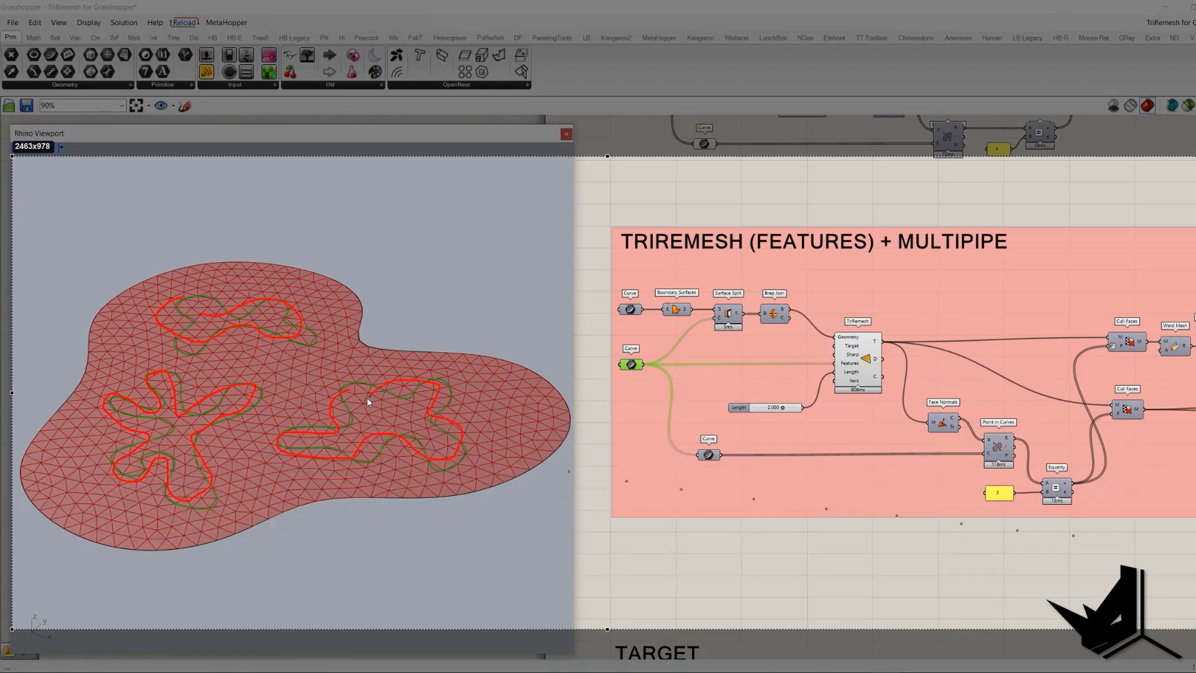
drag(373, 395, 336, 432)
mouse_move(311, 356)
mouse_down()
mouse_move(249, 424)
mouse_move(611, 455)
mouse_move(368, 340)
mouse_move(135, 346)
mouse_move(77, 372)
mouse_move(229, 468)
mouse_up()
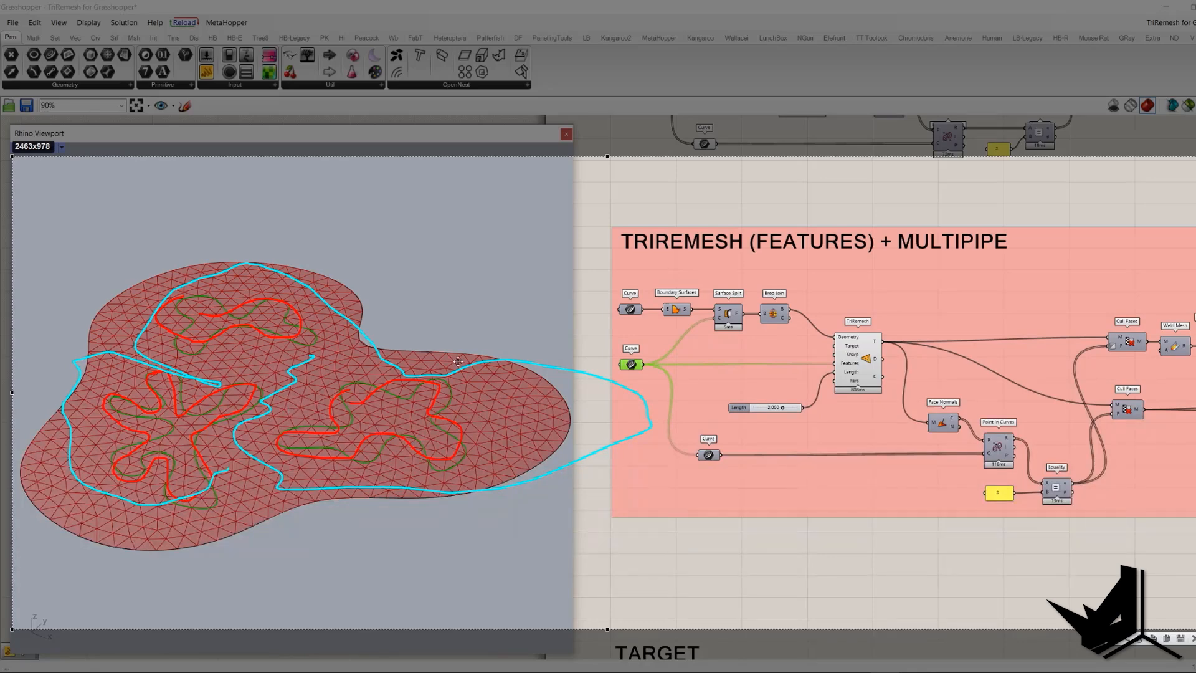
key(Escape)
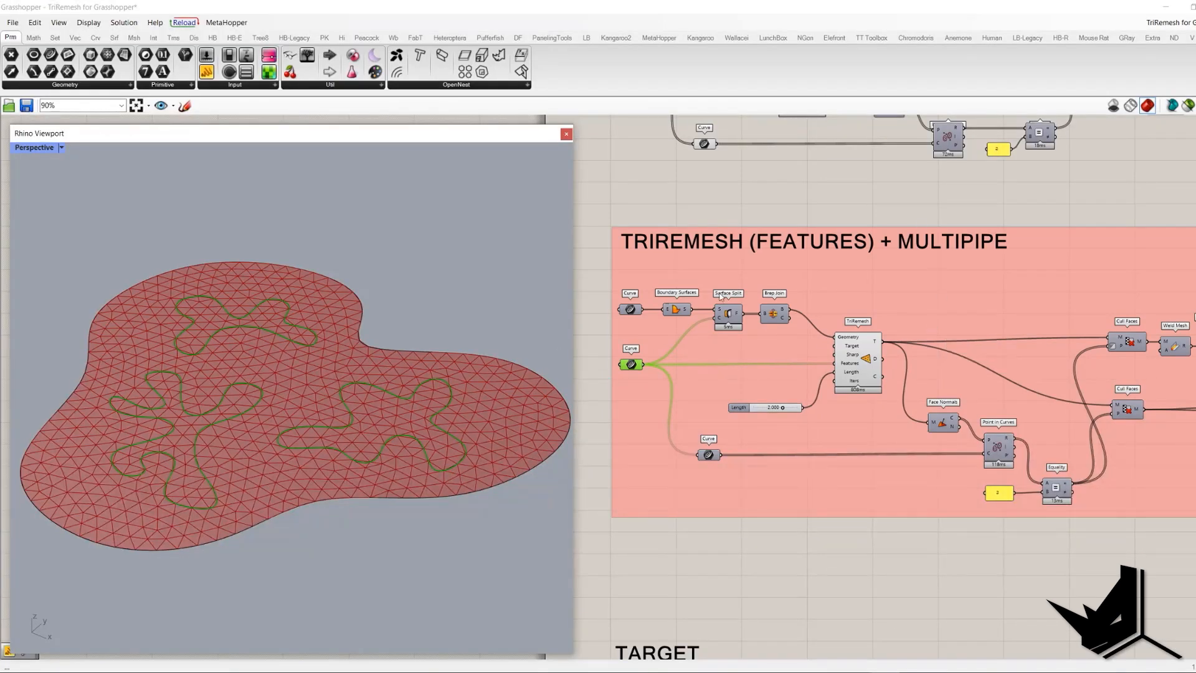
Trace the remeshed faces through Face Normals and the inner curves into Point in Curves.
right_drag(954, 345, 892, 340)
click(875, 418)
scroll(875, 419, up, 2)
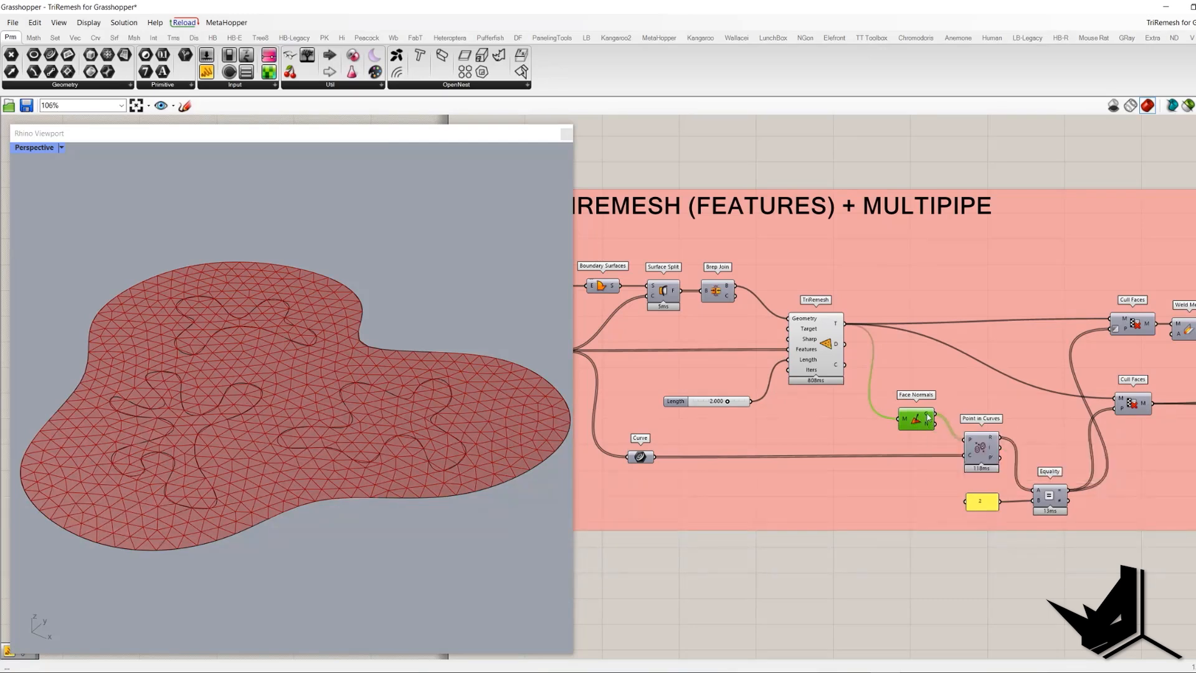
mouse_move(928, 417)
mouse_move(990, 449)
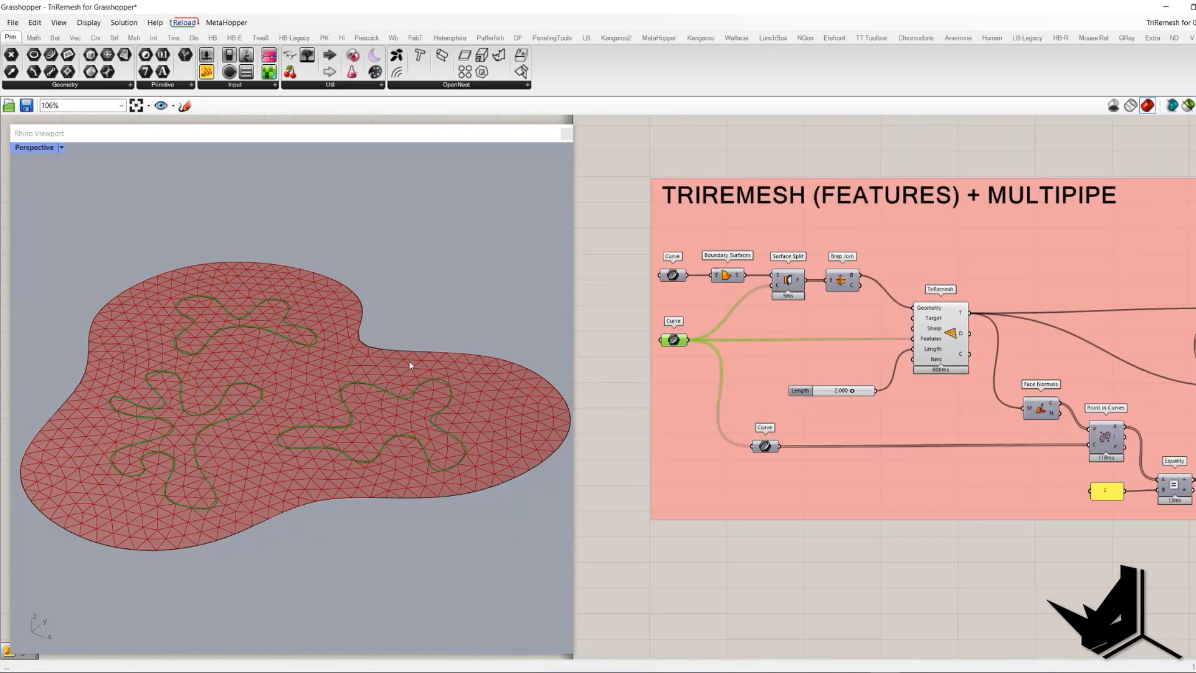
Check how Equality compares the Point in Curves relationships with the panel value 2 and feeds both Cull Faces components.
right_drag(915, 470, 578, 468)
scroll(578, 468, up, 2)
click(849, 496)
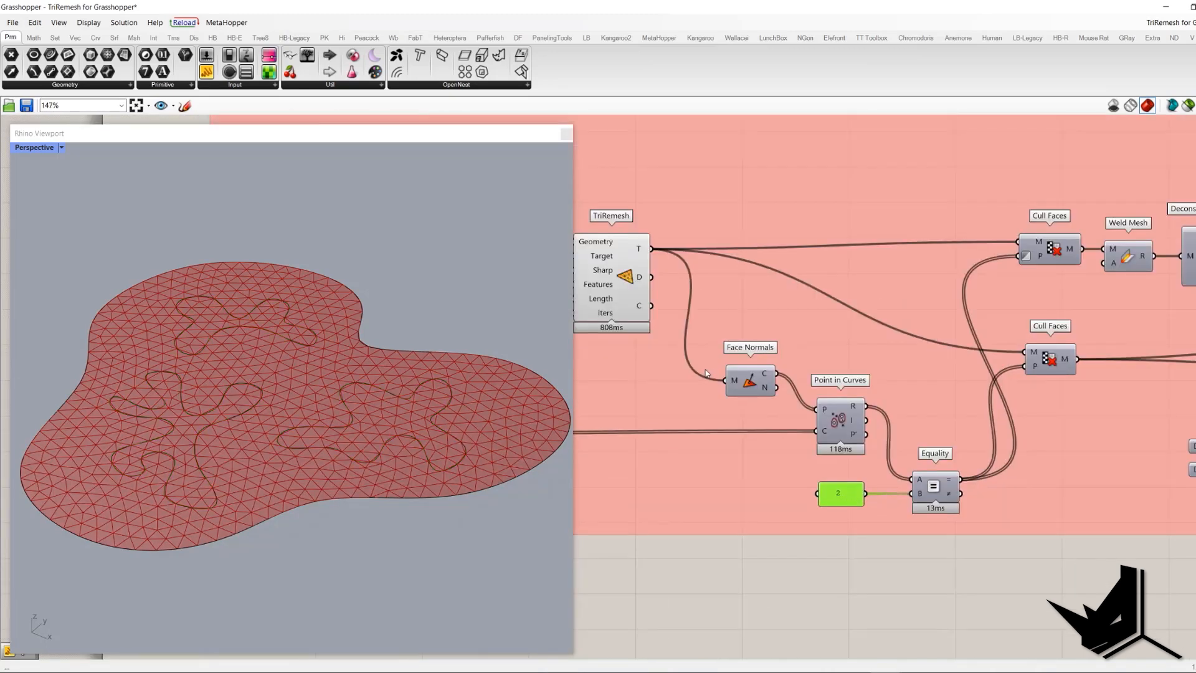
mouse_move(767, 378)
right_drag(954, 480, 906, 478)
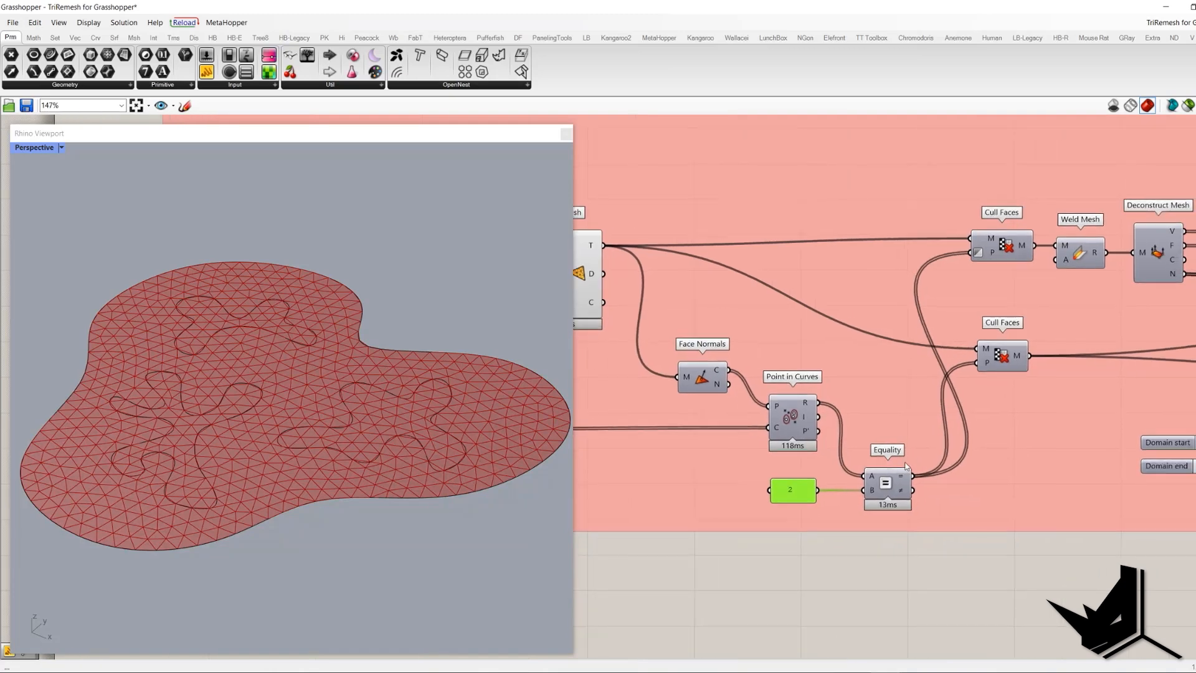
mouse_move(906, 477)
scroll(708, 473, down, 2)
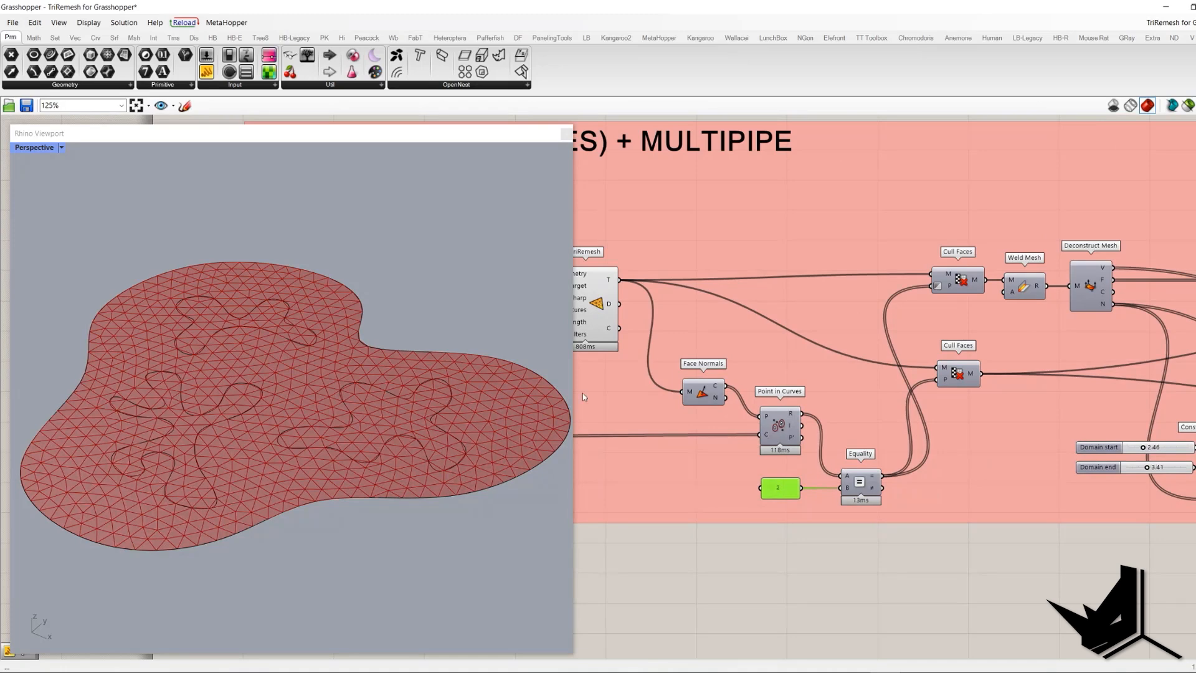
Compare the faces kept by the two Cull Faces components and check the Invert option on the first one's pattern input.
click(958, 374)
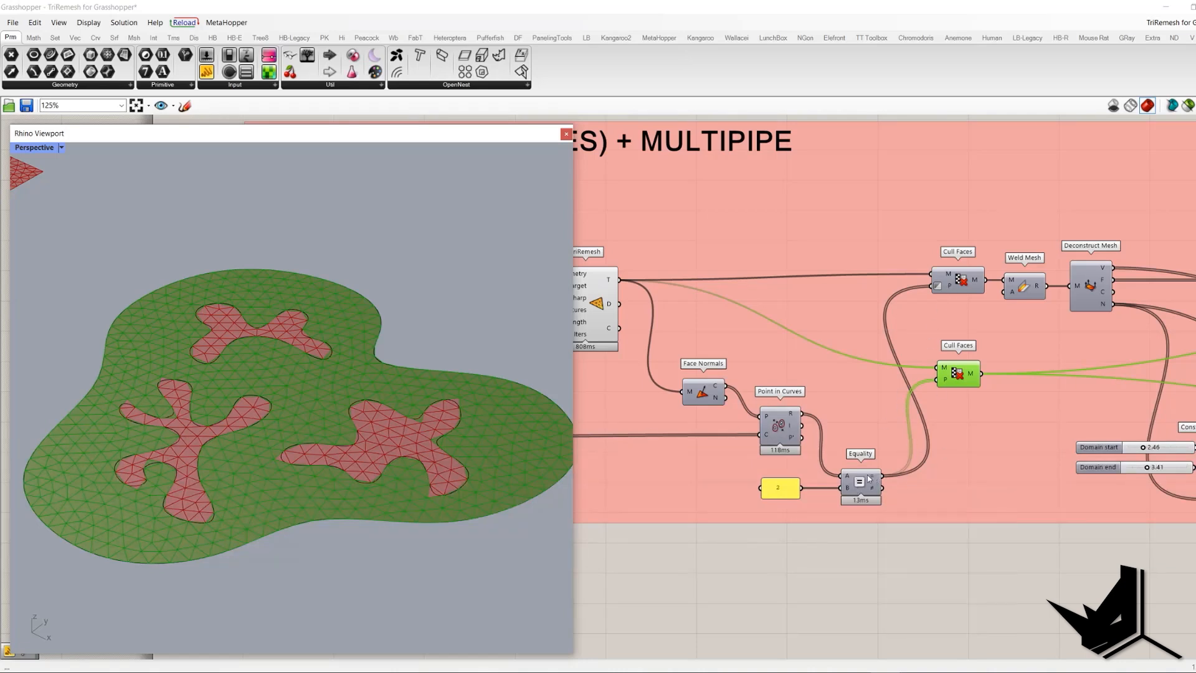
right_click(938, 287)
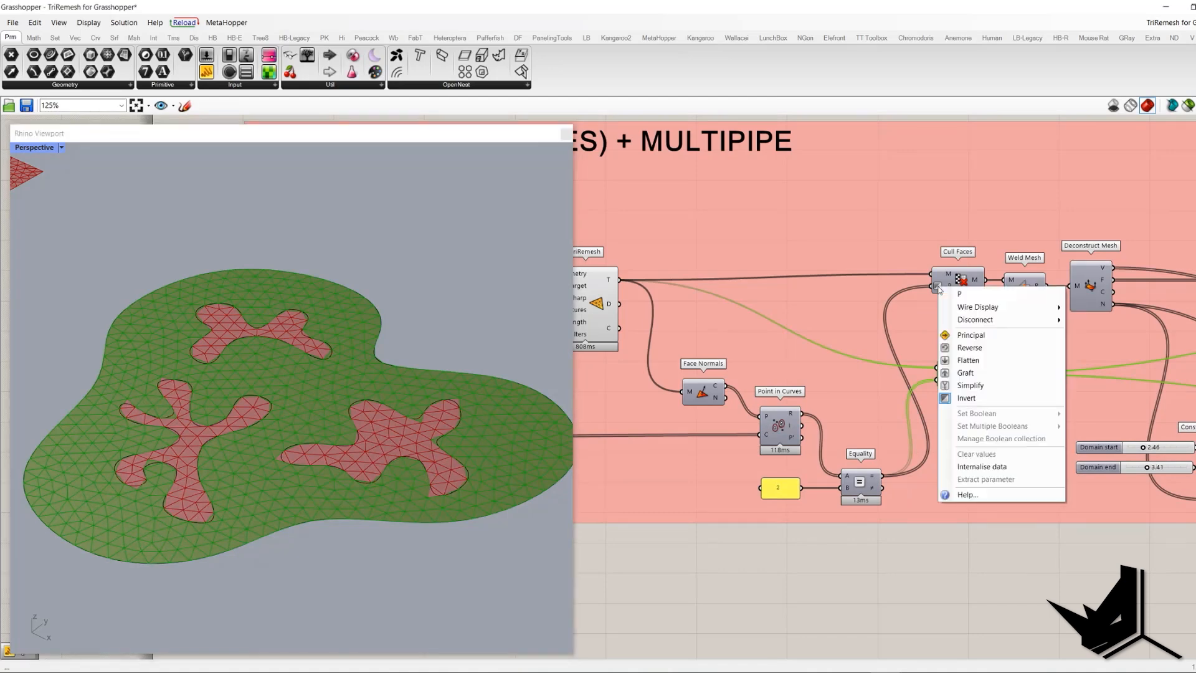
click(969, 399)
scroll(940, 482, down, 2)
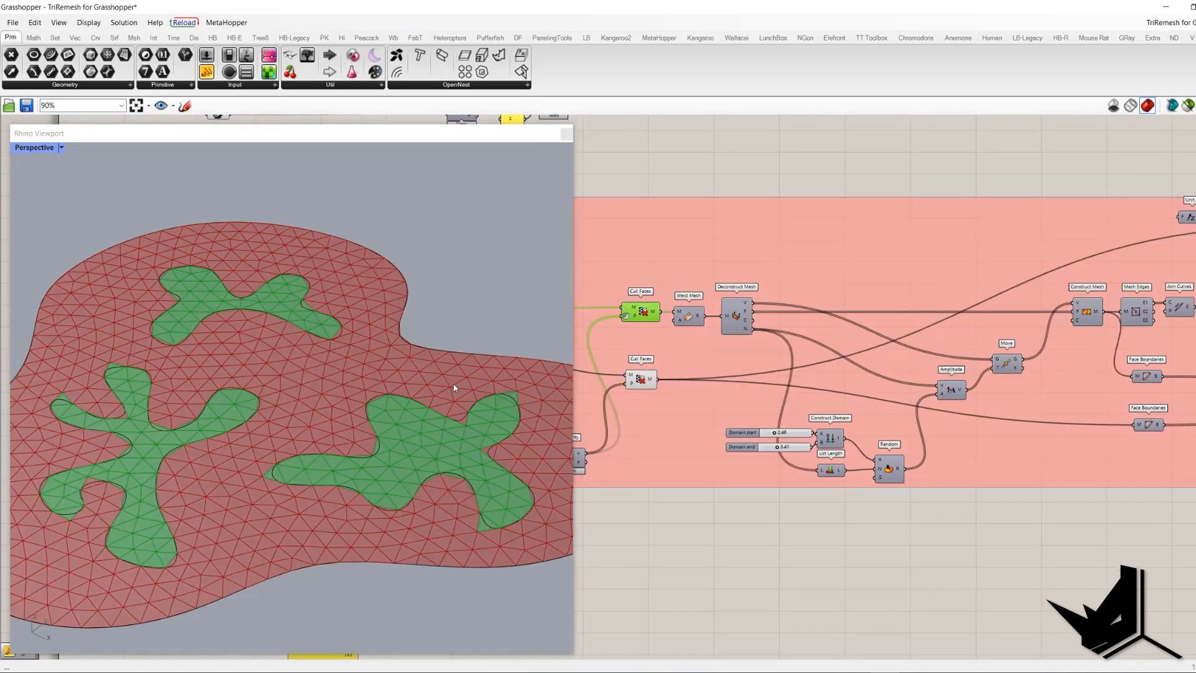
scroll(443, 378, down, 3)
shift+right_drag(424, 376, 370, 384)
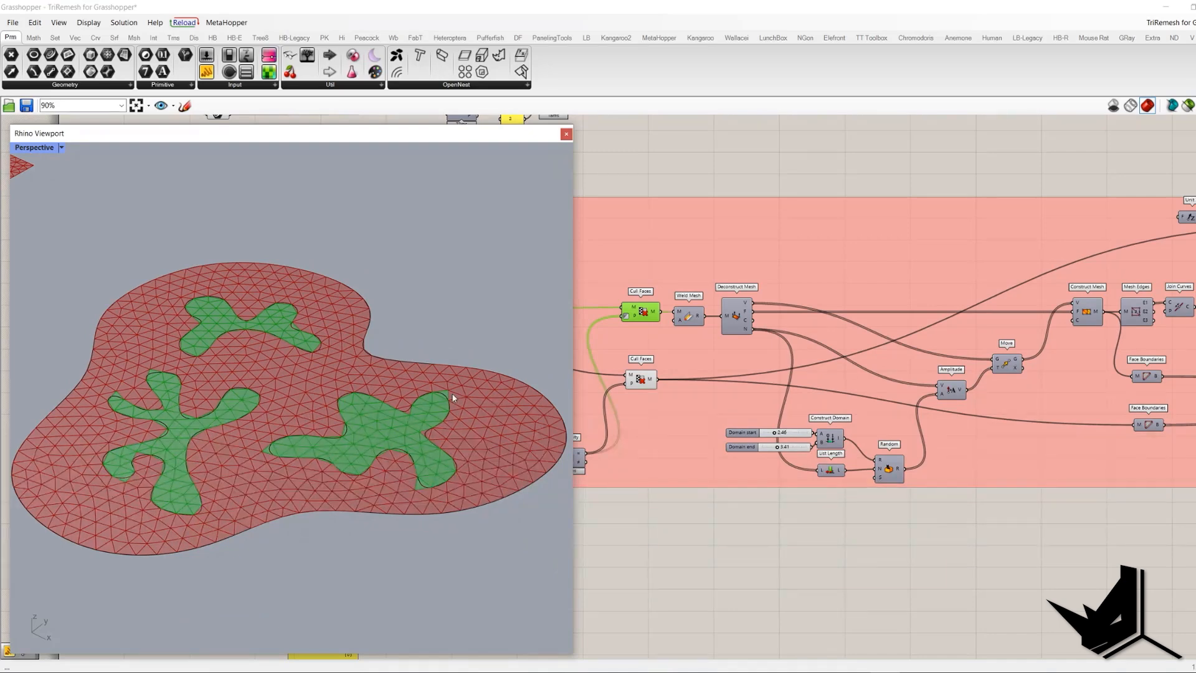
Turn on the Construct Mesh preview and turn off the preview of the Cull Faces component with the inverted pattern.
click(1086, 312)
right_click(962, 163)
click(980, 165)
click(642, 311)
right_click(713, 161)
click(733, 179)
right_drag(383, 321, 421, 365)
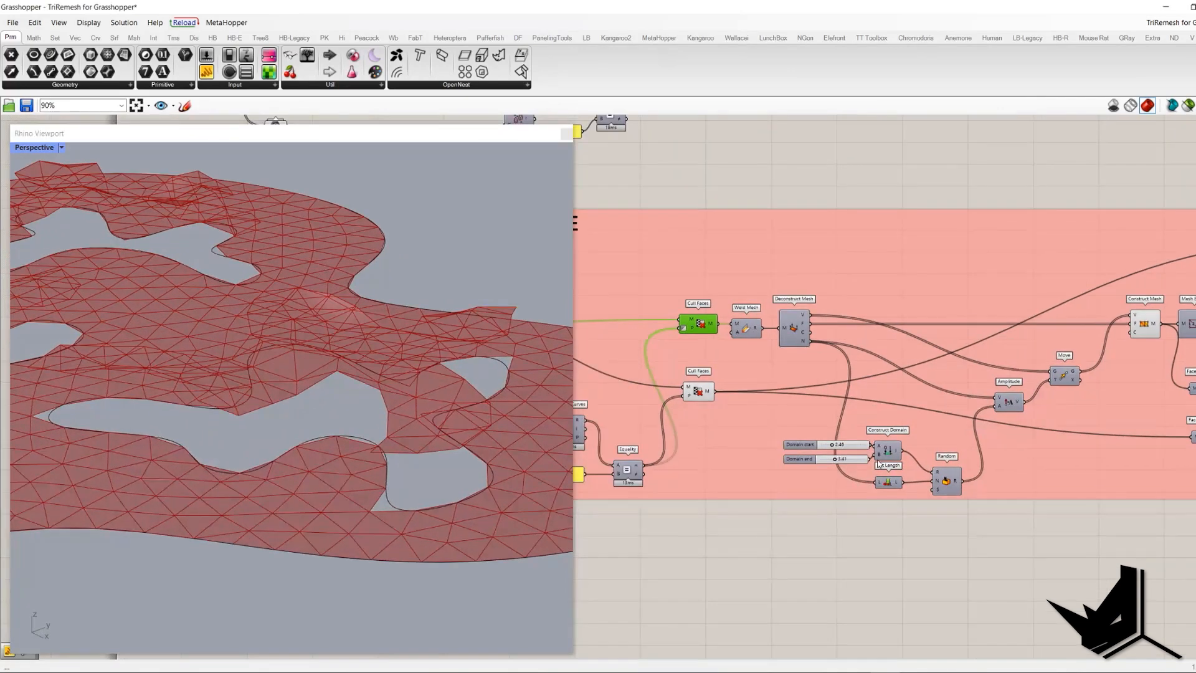
Set the Domain start slider to 2.50 and the Domain end slider to 3.50 for the random move amplitudes.
scroll(895, 465, up, 2)
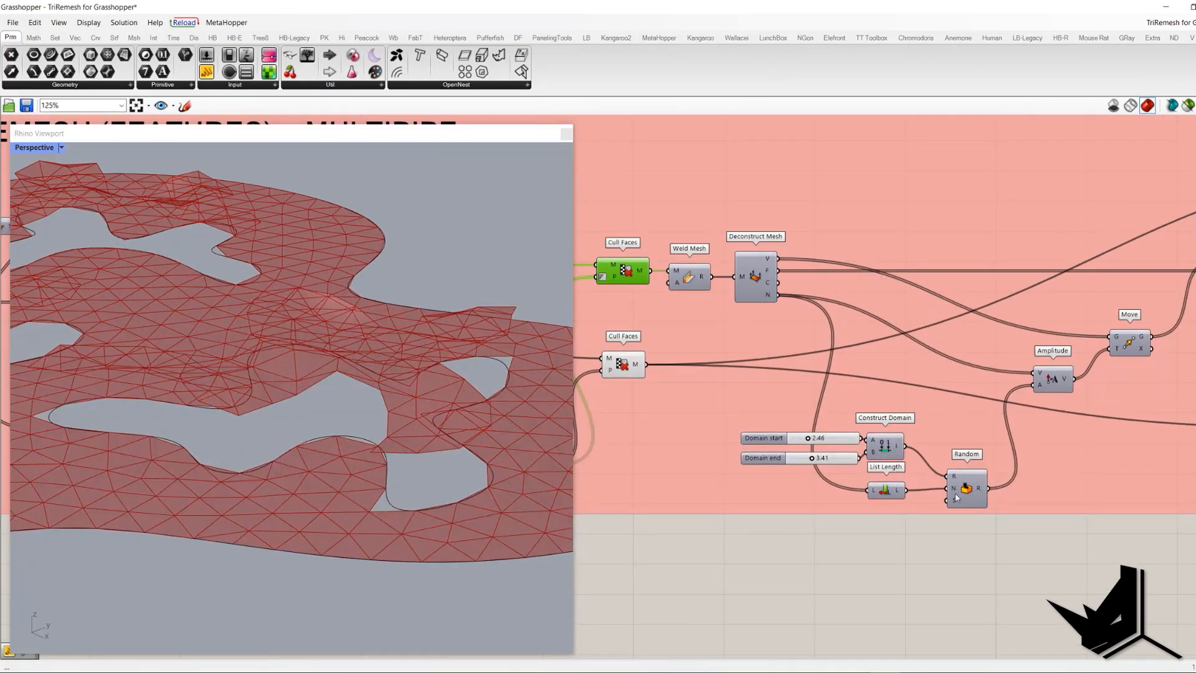
drag(885, 490, 884, 488)
double_click(813, 438)
text(50)
key(Return)
click(830, 459)
double_click(830, 459)
text(50)
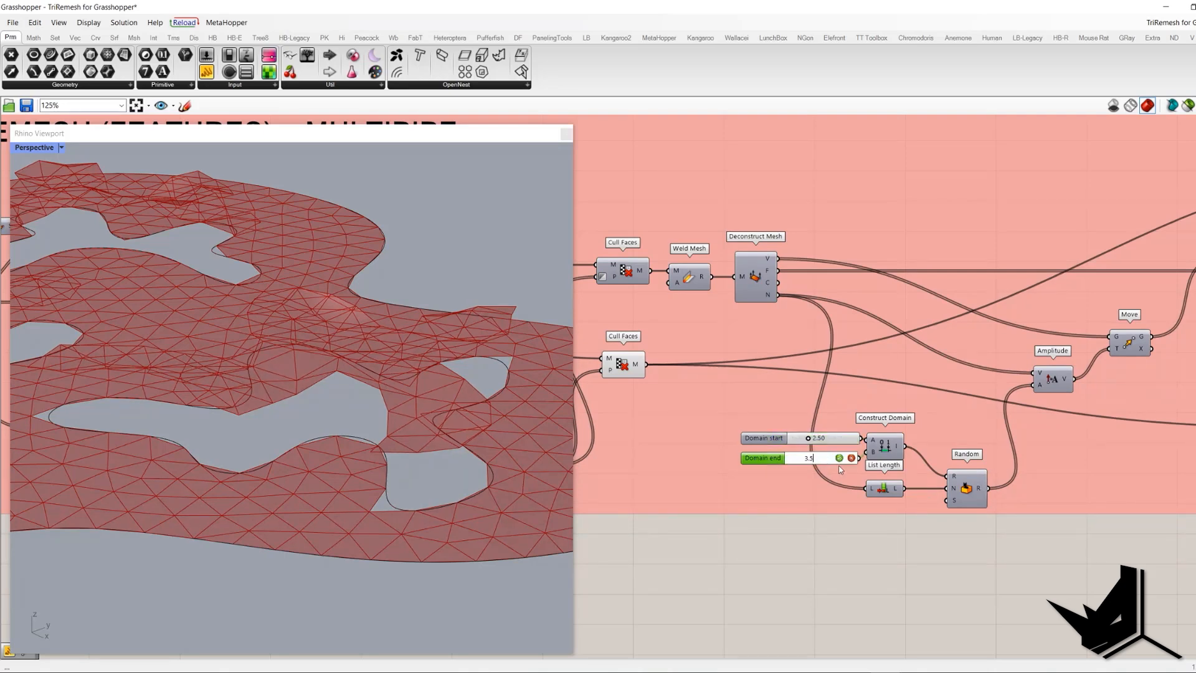
key(Return)
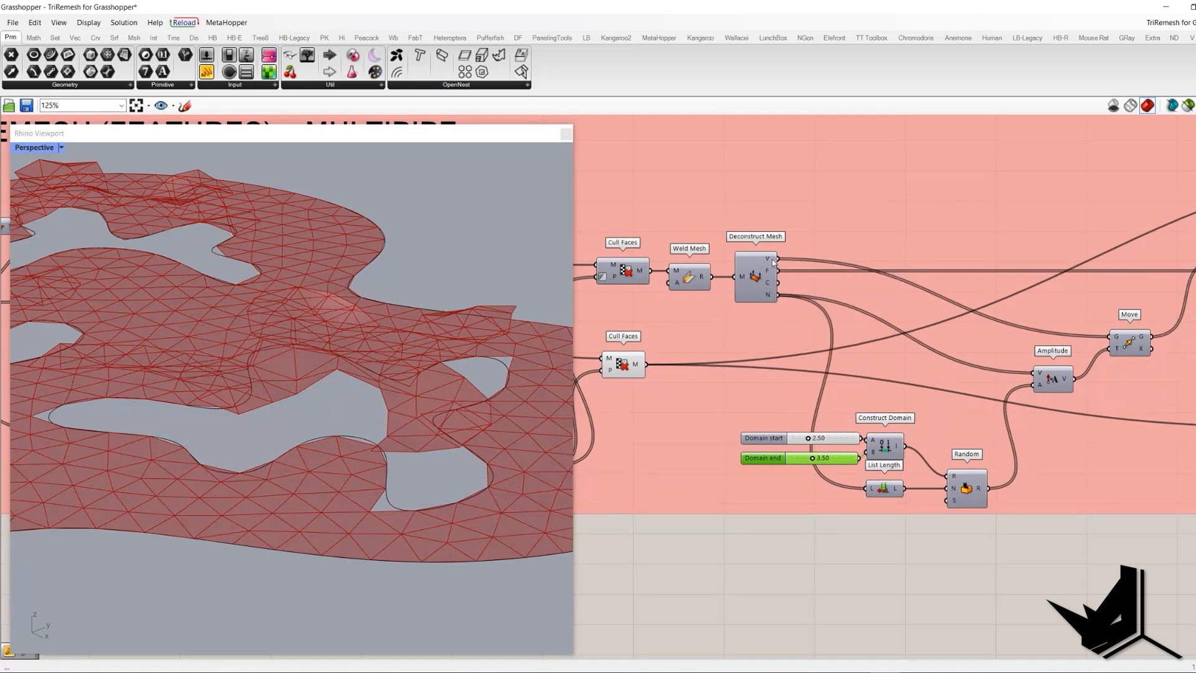
Check how the Deconstruct Mesh output, List Length and domain sliders drive the Random component's values.
mouse_move(770, 261)
mouse_move(898, 490)
mouse_move(978, 490)
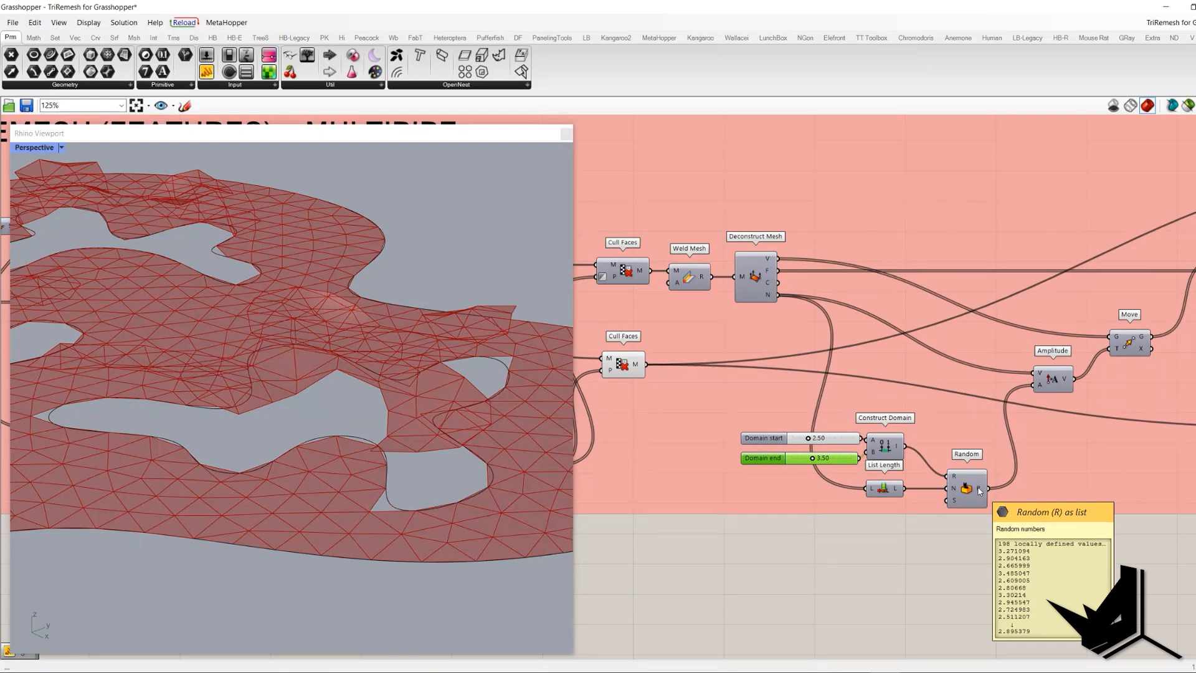
scroll(701, 332, down, 1)
scroll(441, 394, up, 1)
mouse_move(431, 390)
right_down()
mouse_move(403, 354)
mouse_move(446, 391)
right_up()
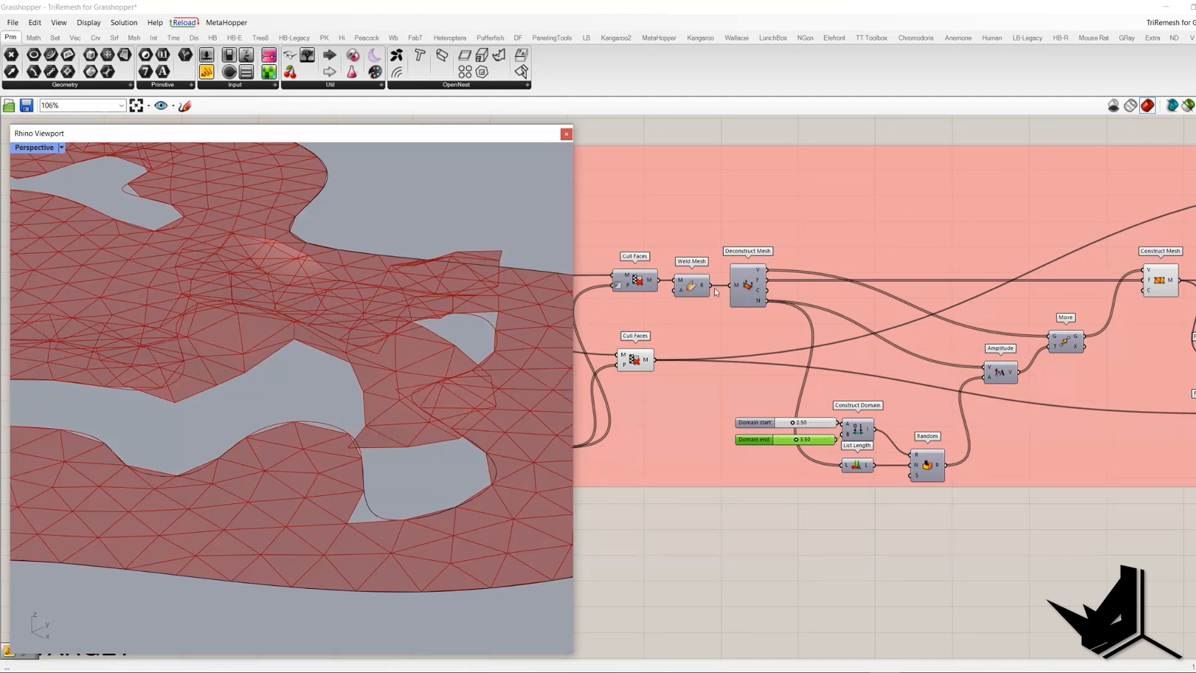
scroll(717, 291, up, 1)
Examine how Amplitude combines the mesh normals with the random numbers into move vectors.
mouse_move(770, 306)
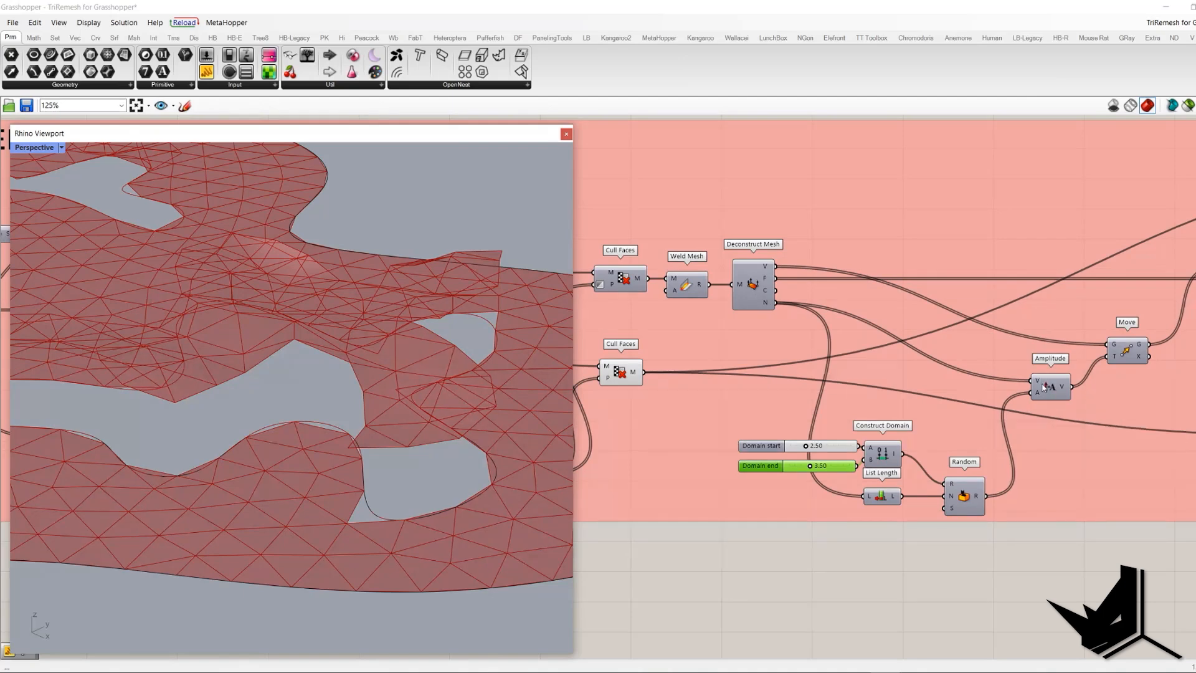
mouse_move(1037, 399)
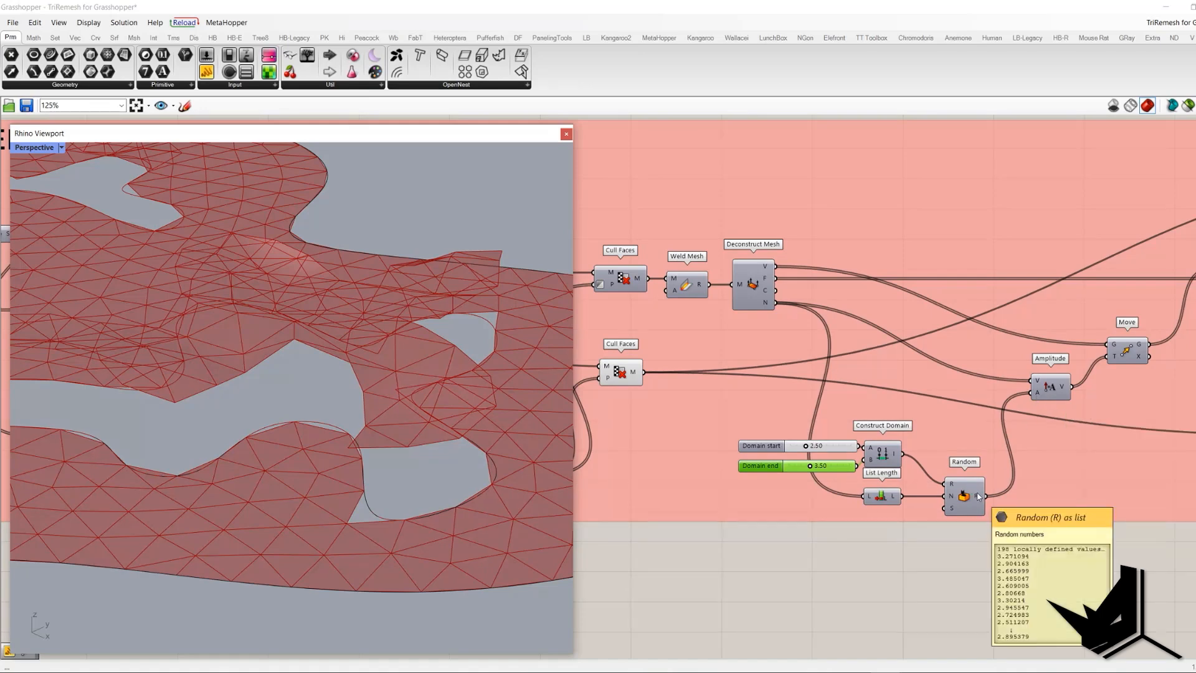
right_drag(1054, 390, 1048, 414)
click(1051, 410)
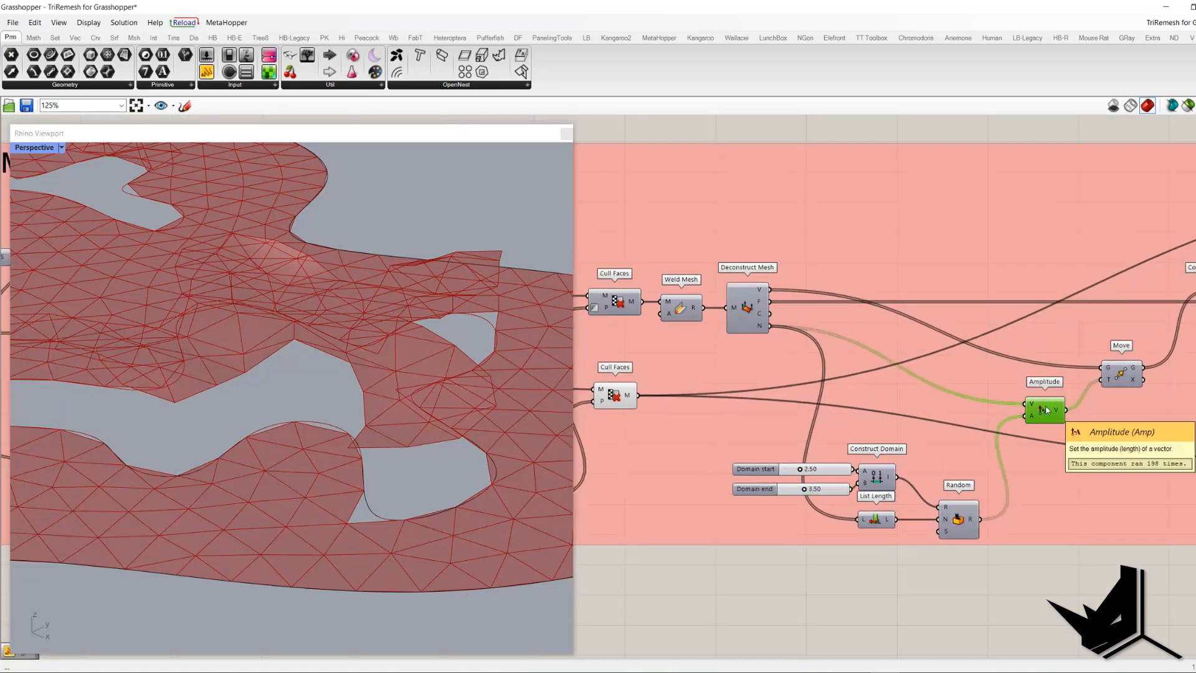
scroll(1112, 379, down, 1)
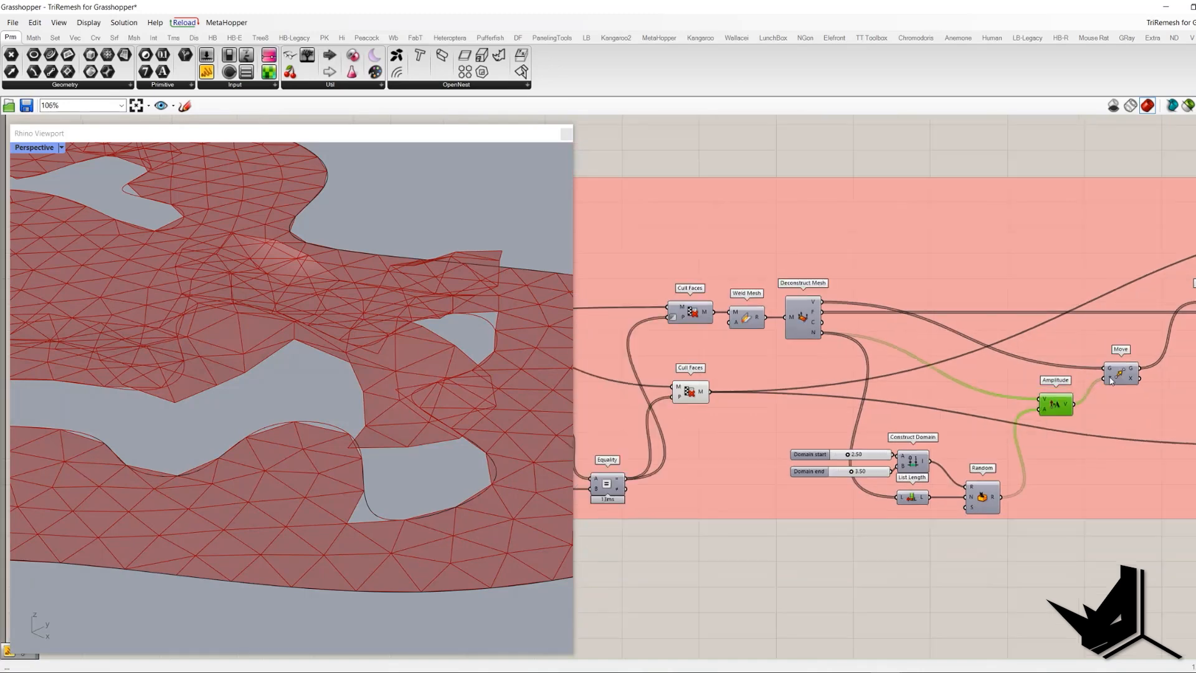
Preview the vertices raised by the Move component, without the Construct Mesh preview.
click(1120, 374)
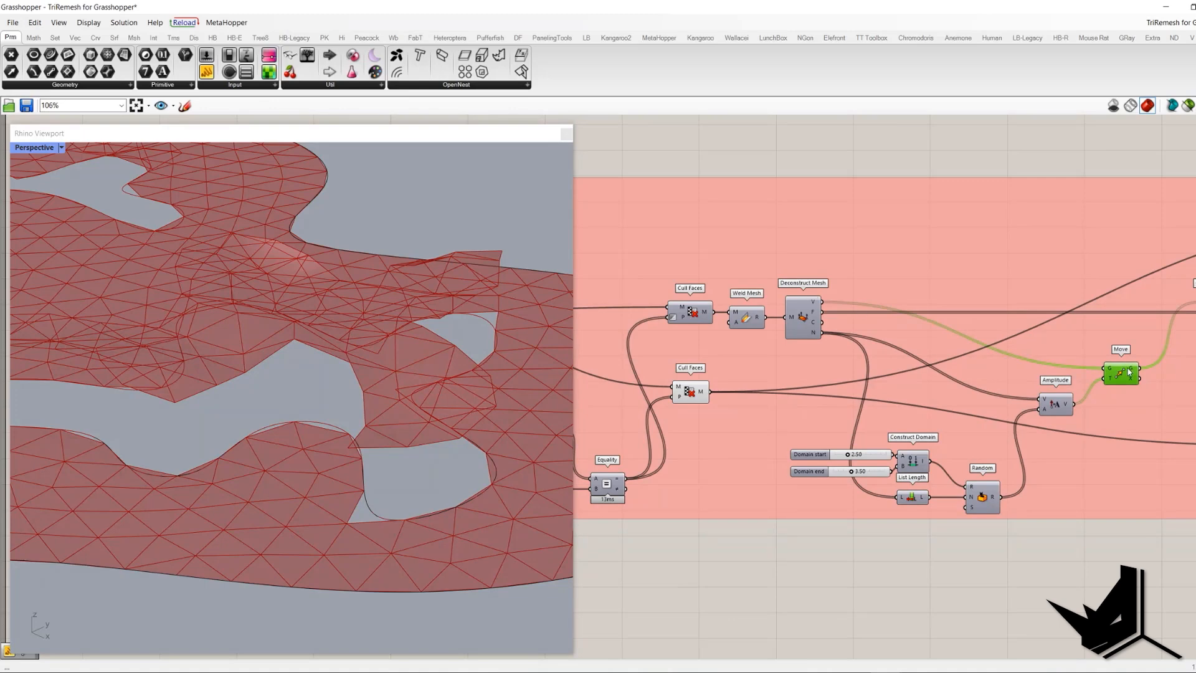
scroll(1131, 371, up, 1)
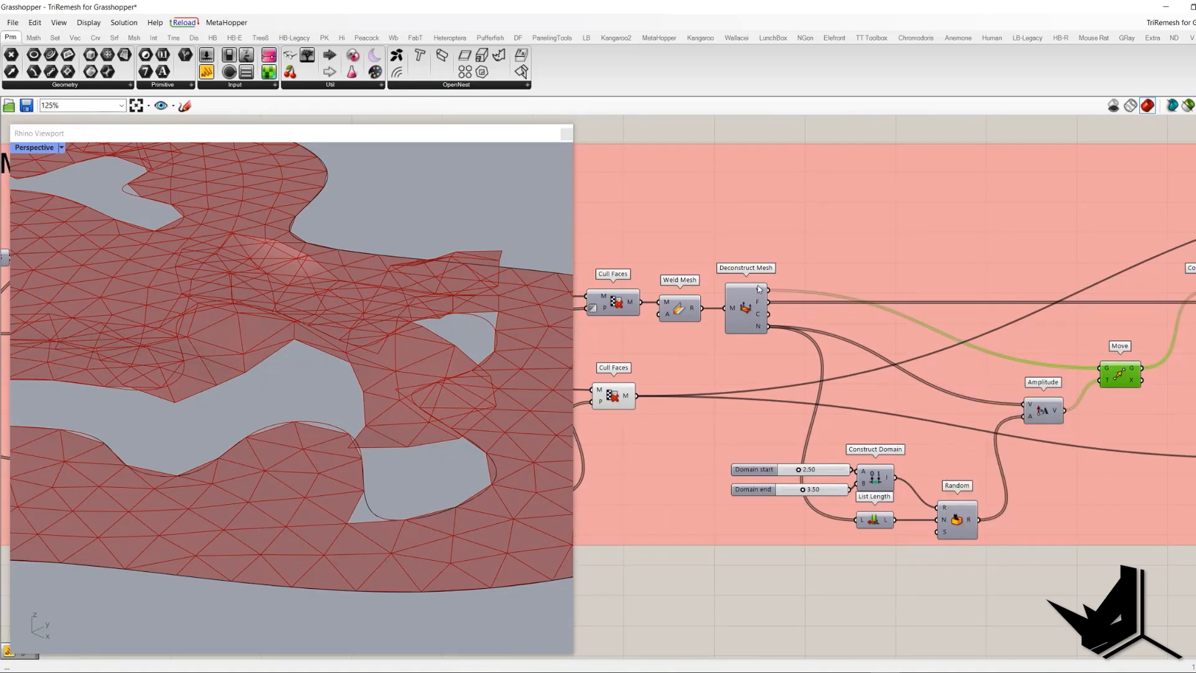
scroll(746, 337, down, 1)
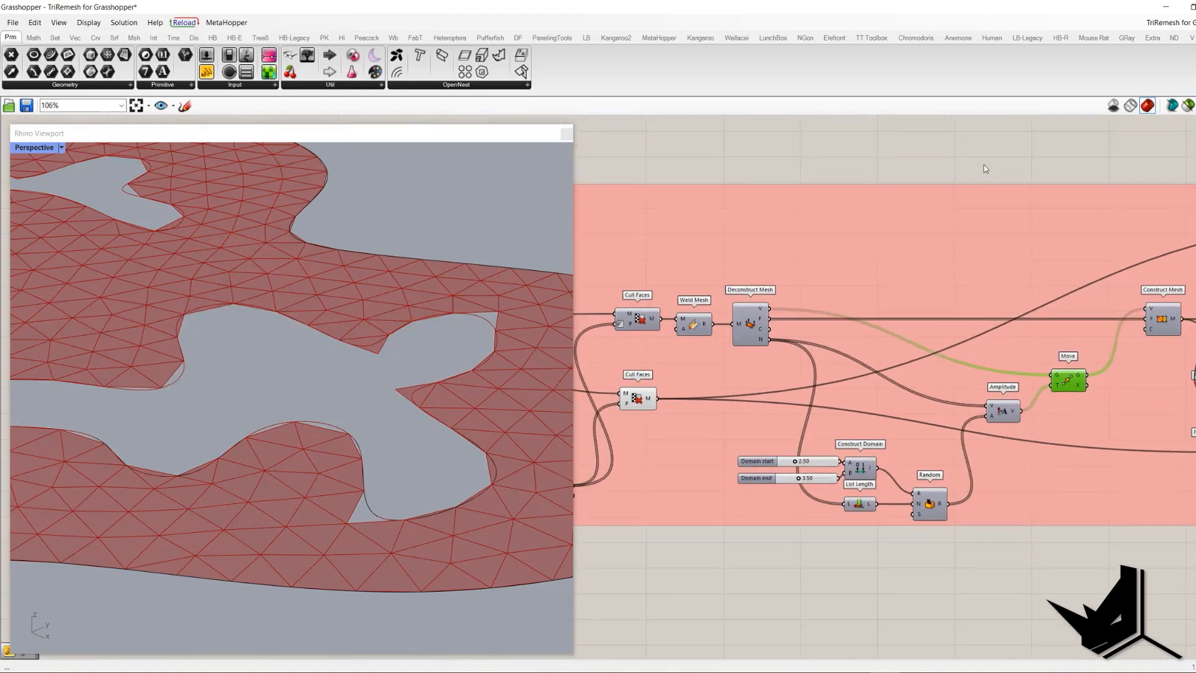
middle_click(984, 164)
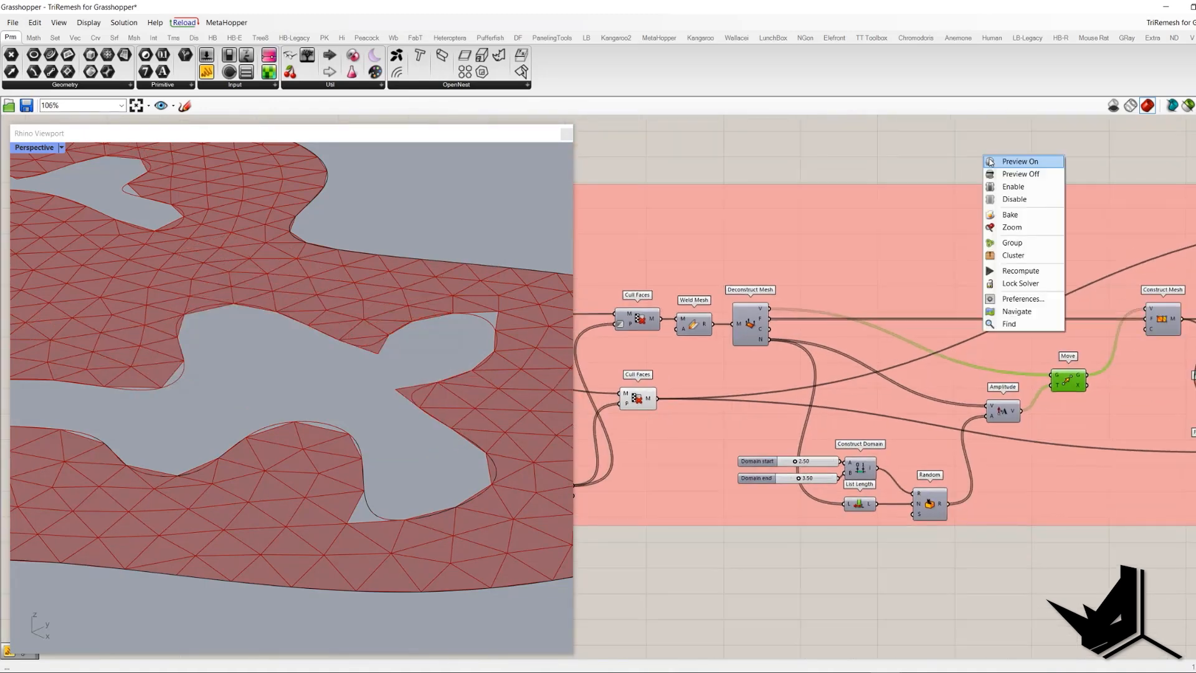
click(999, 162)
scroll(428, 332, down, 8)
mouse_move(428, 331)
right_down()
mouse_move(427, 292)
mouse_move(412, 335)
mouse_move(357, 350)
mouse_move(372, 358)
mouse_move(367, 345)
mouse_move(376, 371)
mouse_move(405, 364)
mouse_move(429, 325)
right_up()
scroll(428, 332, up, 4)
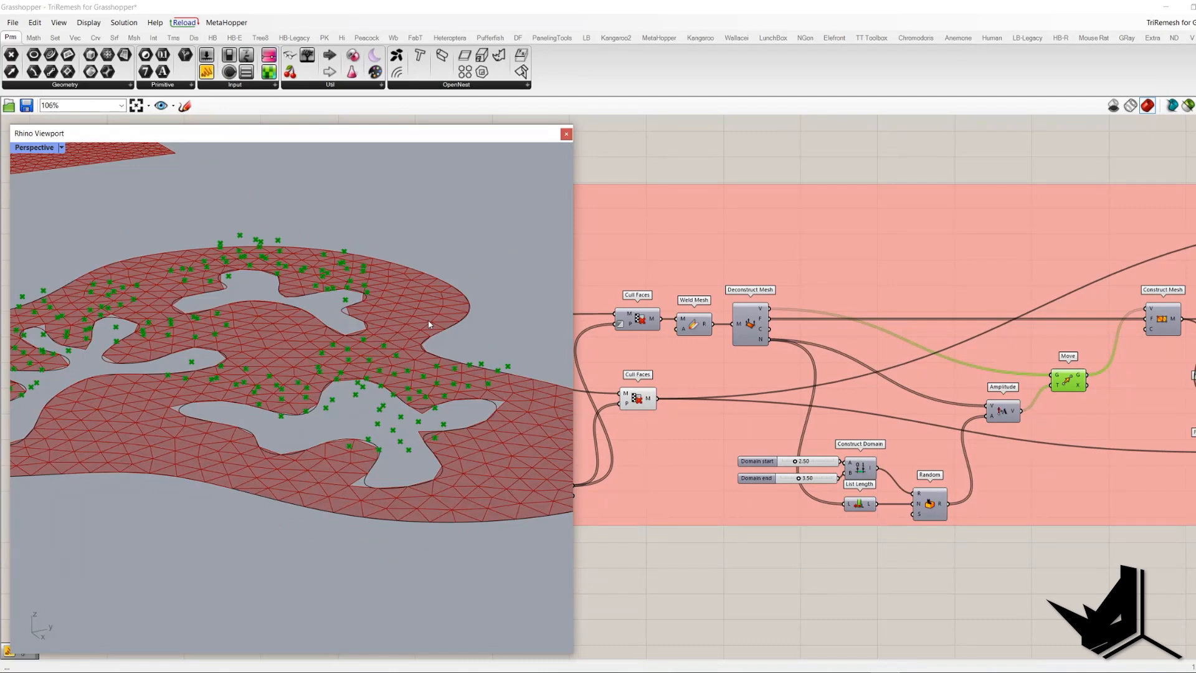
Preview the Weld Mesh result and check which Deconstruct Mesh faces are passed on to Construct Mesh.
right_drag(1153, 316, 1062, 311)
scroll(1062, 312, up, 1)
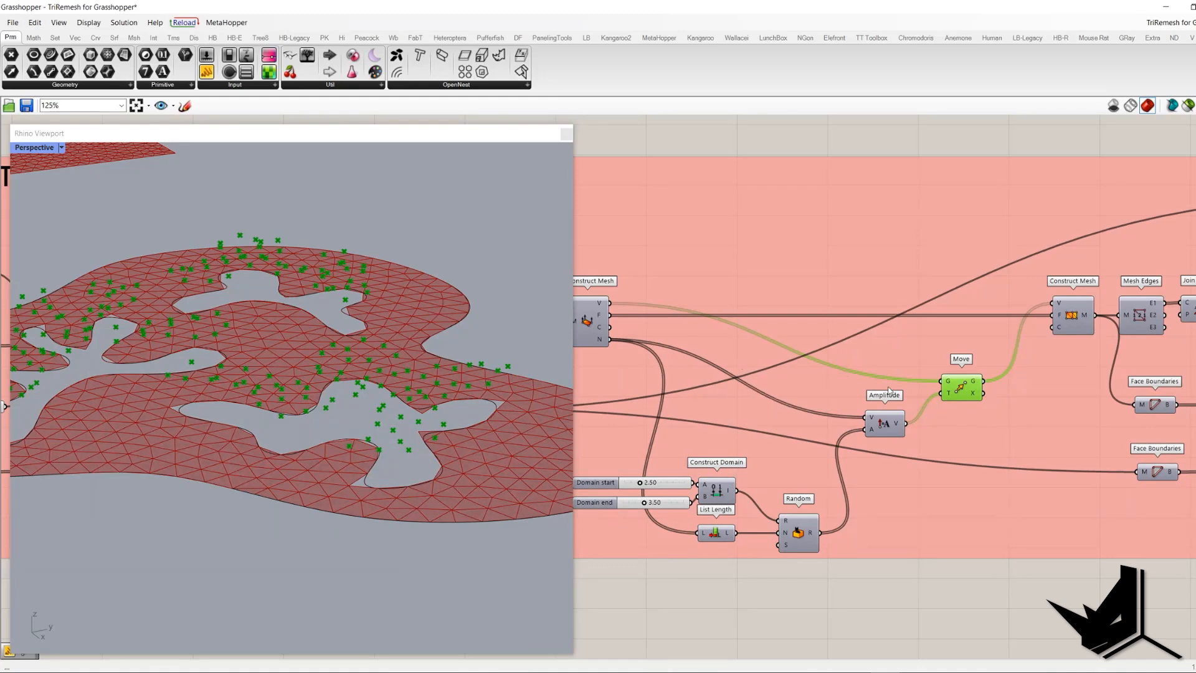
right_drag(606, 343, 691, 313)
click(626, 318)
right_click(681, 125)
click(710, 133)
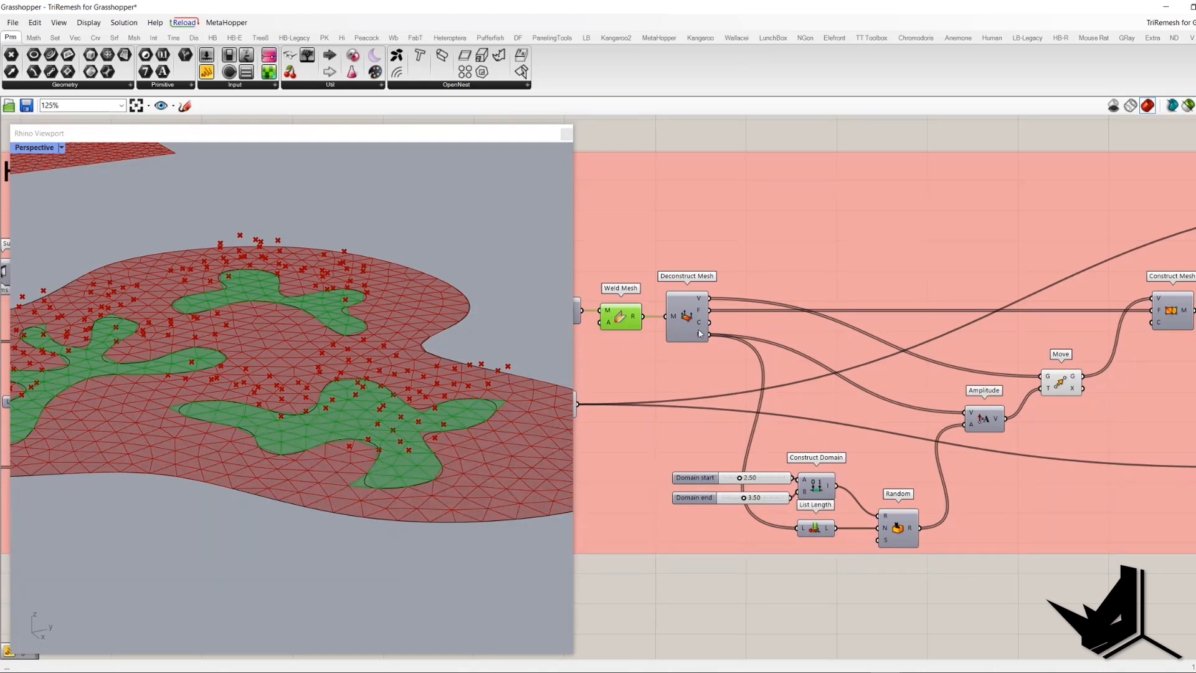
mouse_move(700, 313)
drag(807, 136, 889, 311)
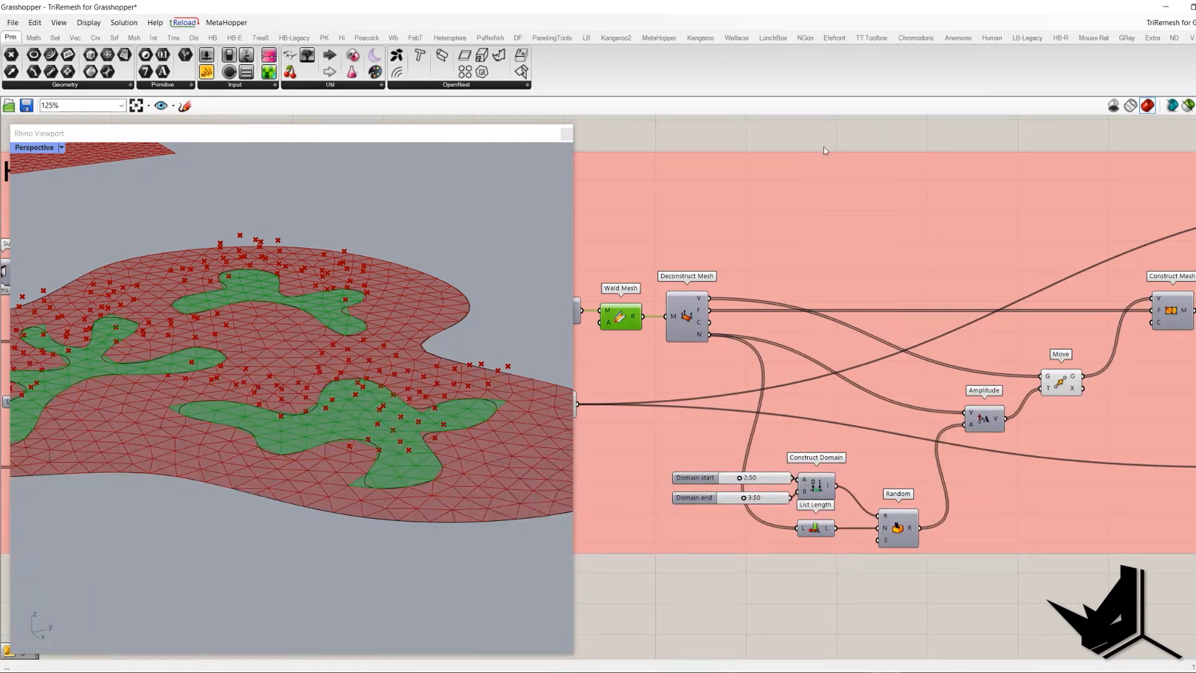
Turn on the preview of Construct Mesh and turn off the preview of the Move component.
right_drag(1184, 311, 1003, 336)
click(1000, 337)
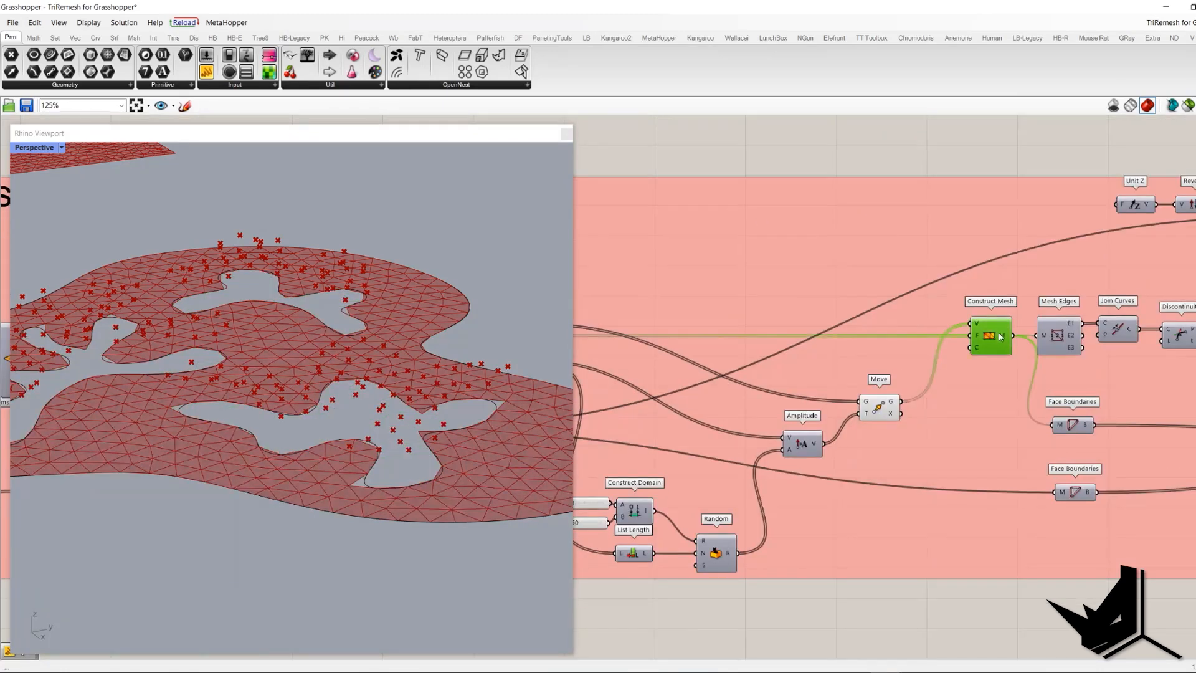
middle_click(844, 145)
click(863, 151)
right_drag(430, 389, 414, 364)
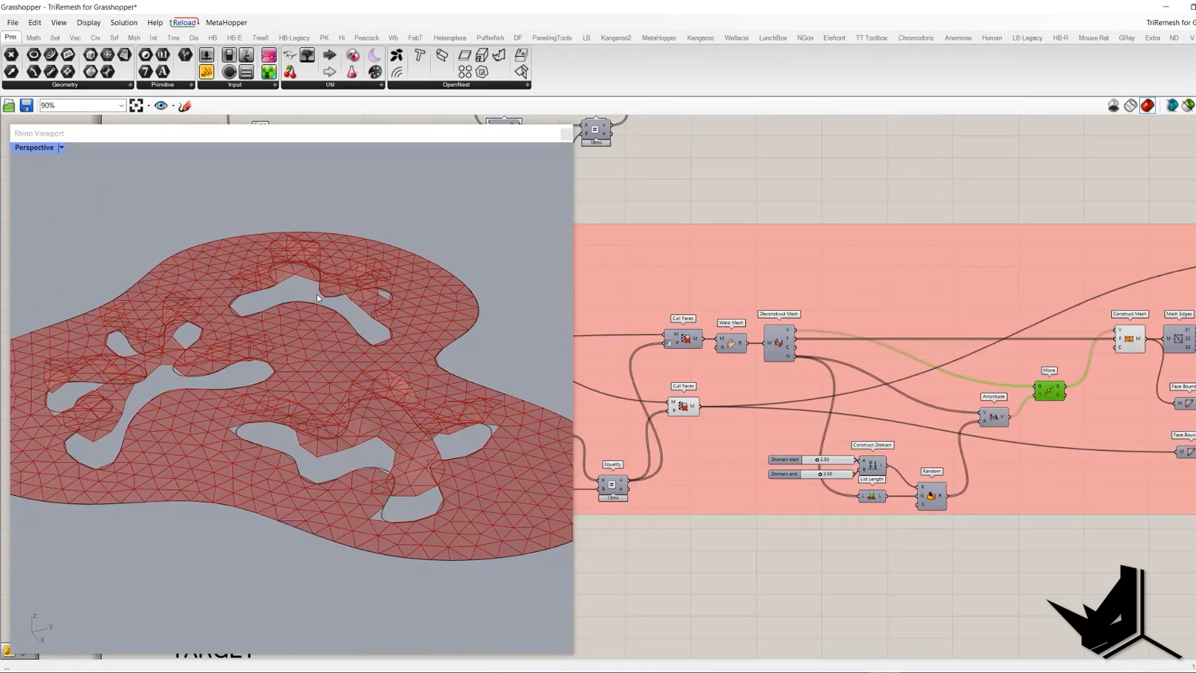
mouse_move(317, 298)
right_down()
mouse_move(328, 283)
mouse_move(321, 296)
right_up()
Highlight Construct Mesh together with the lower Cull Faces component to compare the raised and base meshes.
click(1129, 339)
shift+click(679, 407)
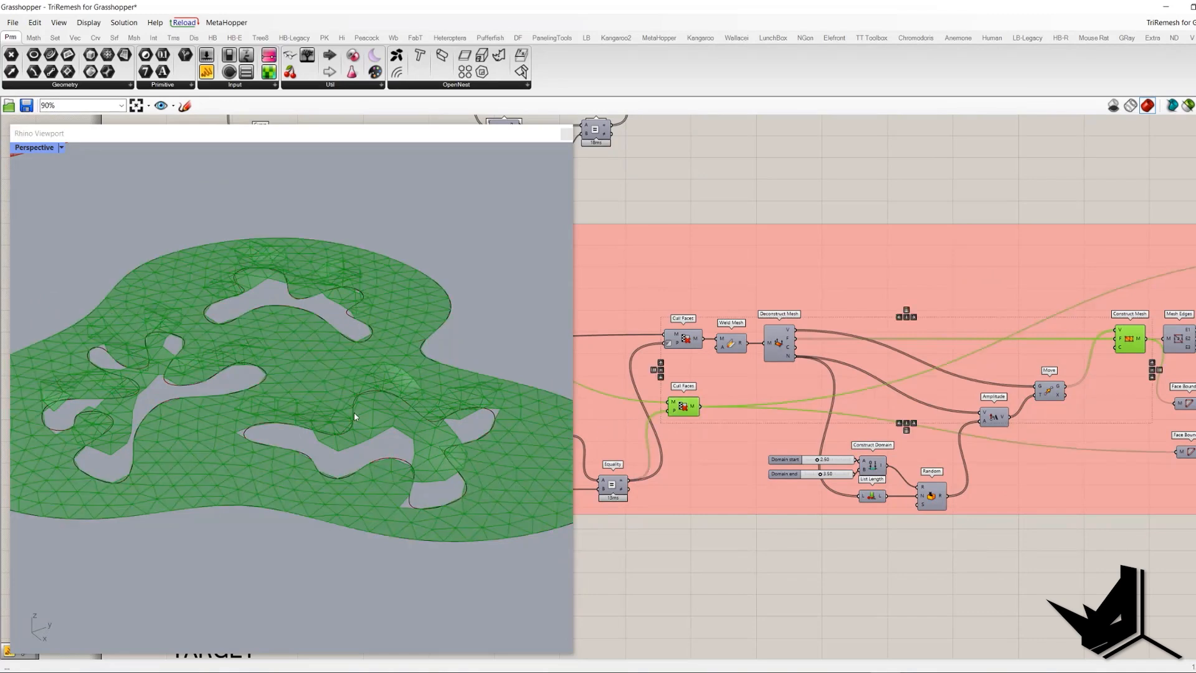
right_drag(337, 422, 314, 416)
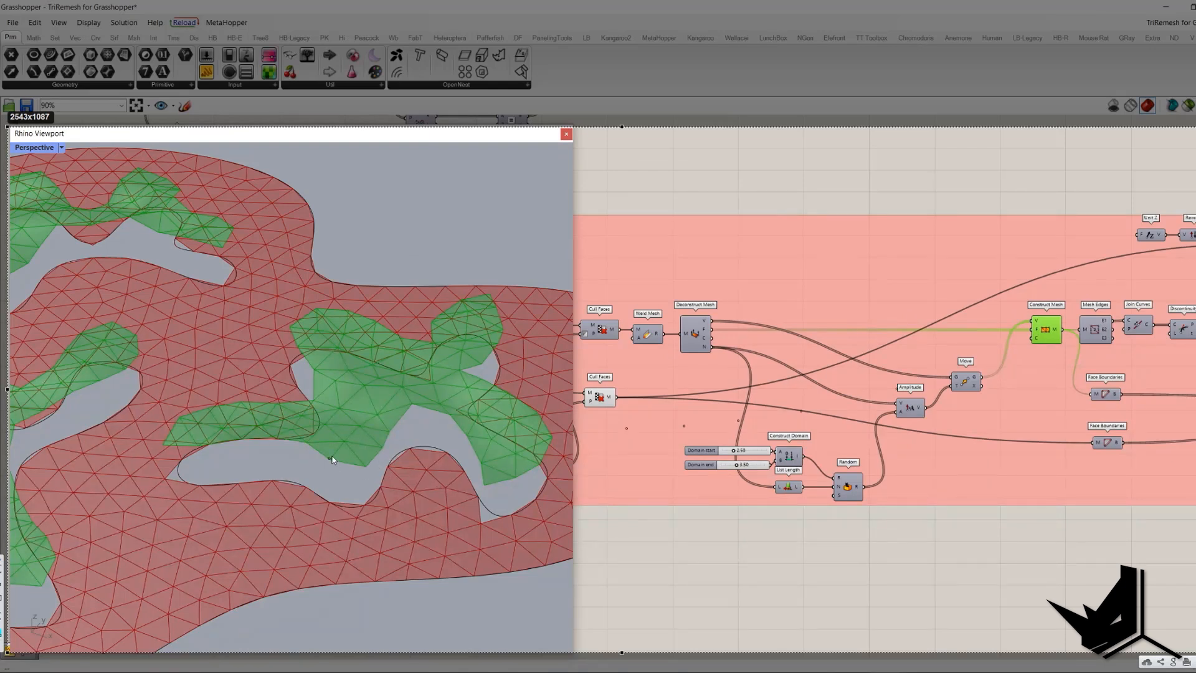
Outline the central raised mesh patch in a screen annotation and mark vertices along its front boundary.
mouse_move(330, 460)
mouse_down()
mouse_move(369, 464)
mouse_move(400, 419)
mouse_move(455, 426)
mouse_move(493, 487)
mouse_move(502, 390)
mouse_move(450, 304)
mouse_move(358, 312)
mouse_move(313, 398)
mouse_move(165, 429)
mouse_move(330, 461)
mouse_up()
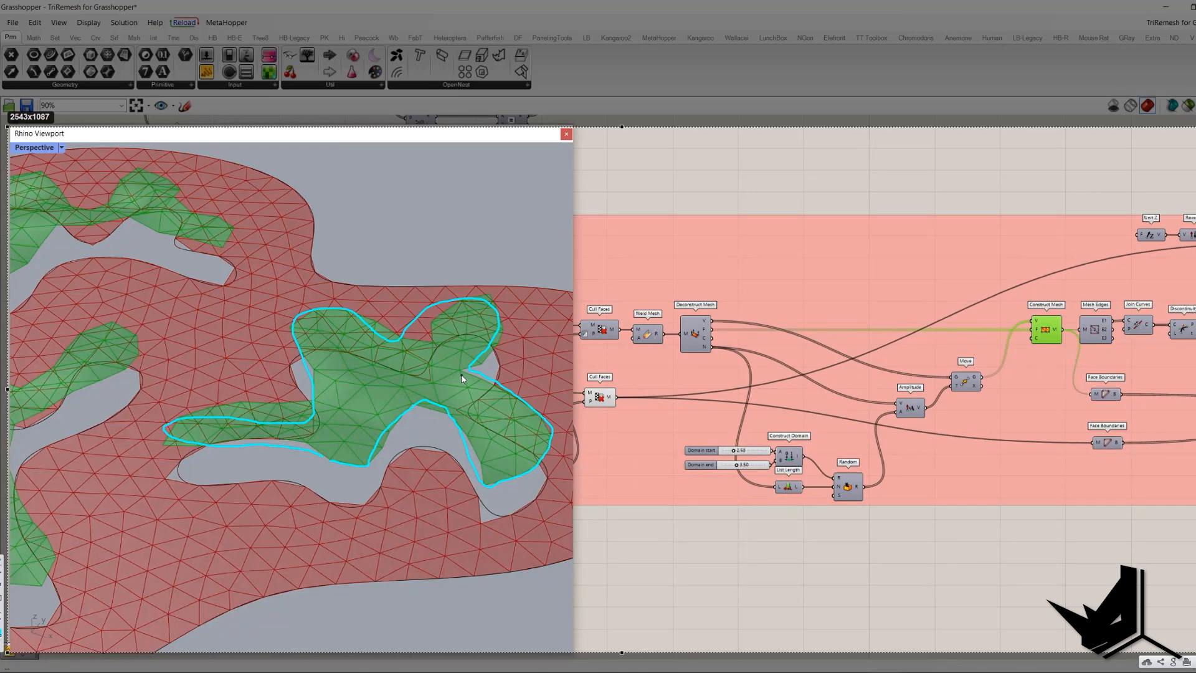
click(329, 462)
click(367, 466)
click(380, 449)
click(388, 431)
click(307, 446)
click(277, 442)
click(245, 443)
click(330, 461)
Sketch vertical lines from the raised patch's boundary vertices down to the edge of the base mesh.
drag(367, 465, 365, 500)
drag(379, 450, 377, 481)
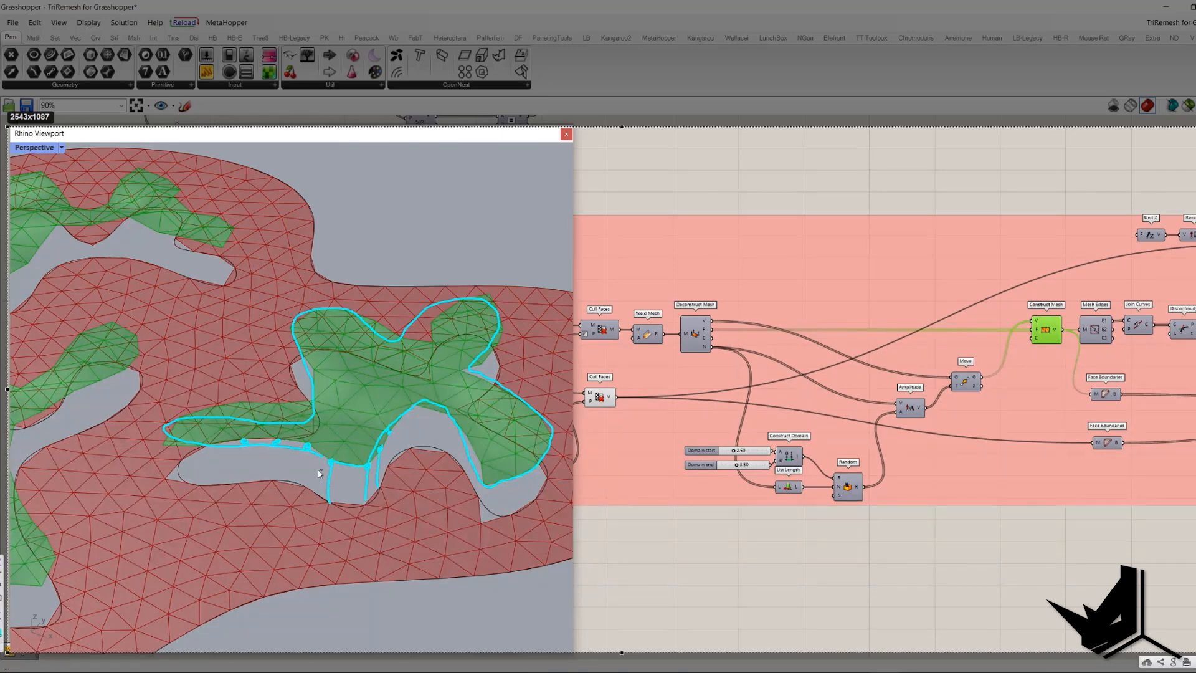
drag(307, 447, 301, 484)
drag(276, 442, 271, 479)
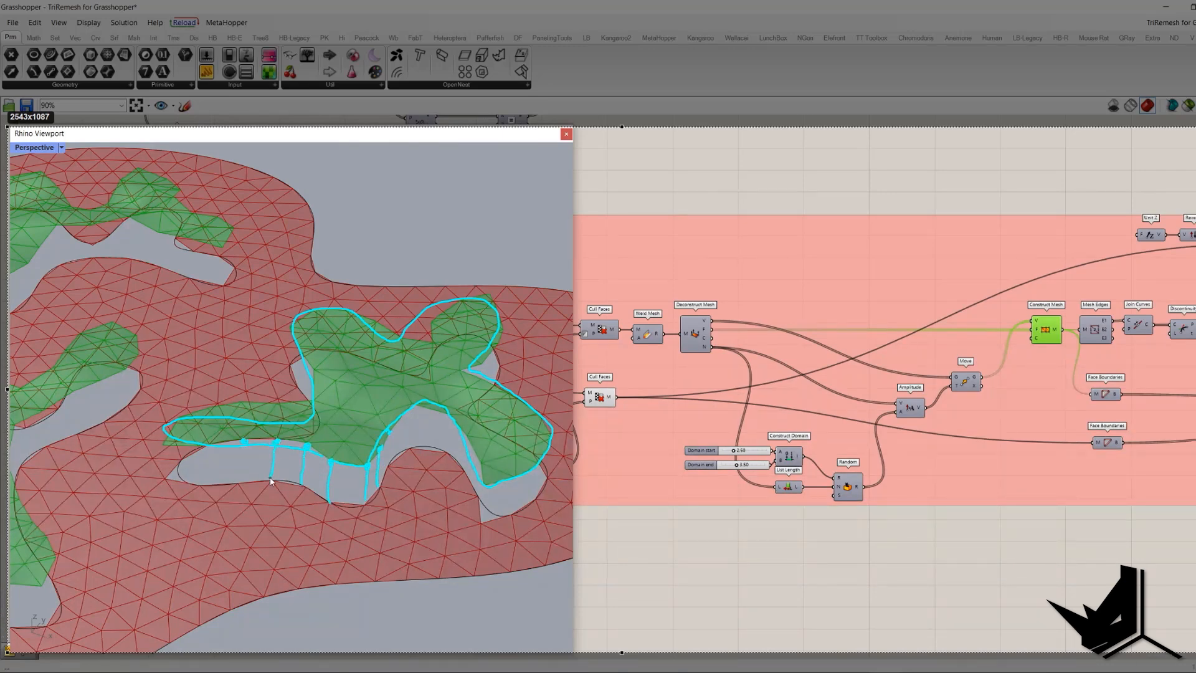
mouse_move(244, 442)
mouse_down()
mouse_move(240, 478)
mouse_move(200, 483)
mouse_up()
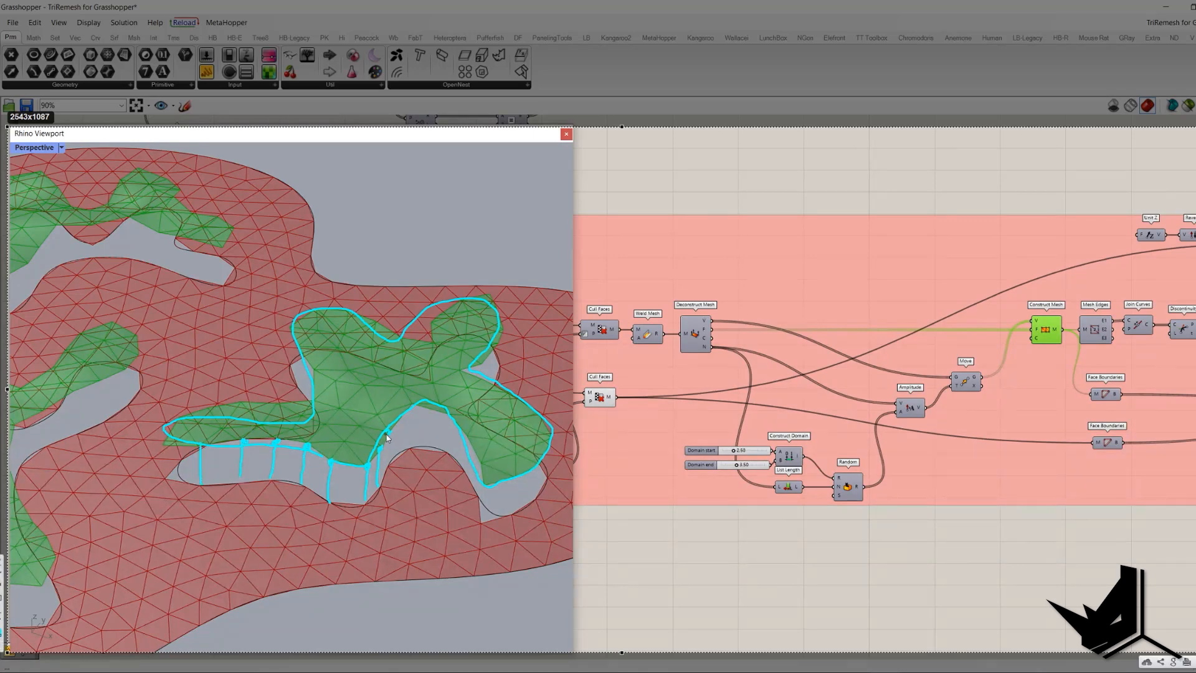
drag(405, 418, 405, 447)
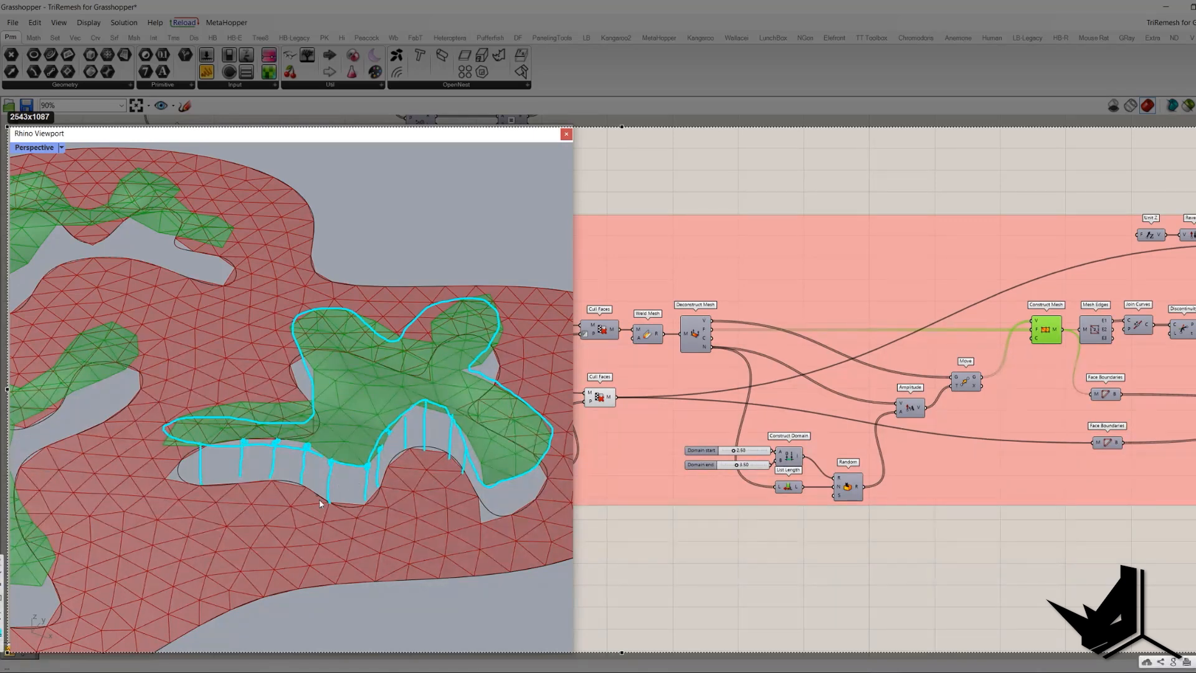
Mark the lower ends of the sketched lines on the base mesh and discard the screen annotation.
click(328, 501)
click(306, 484)
drag(274, 476, 201, 487)
key(Escape)
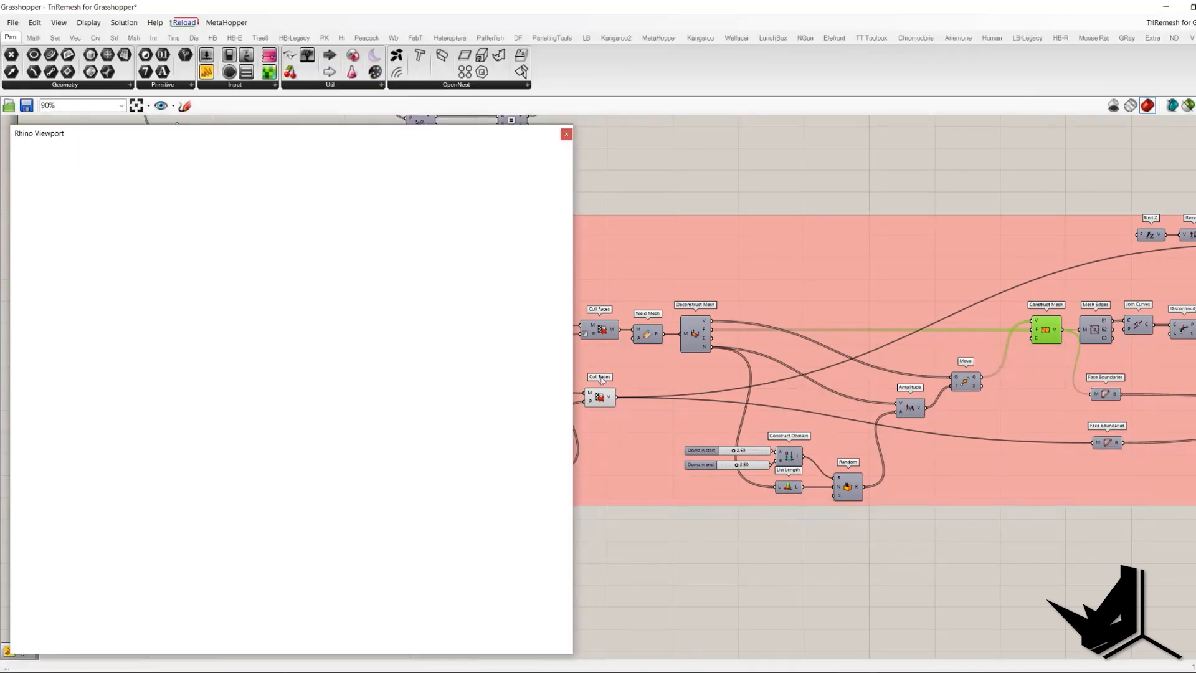
Examine the edges extracted from the raised mesh and check the Naked Edges output of Mesh Edges.
right_drag(1055, 330, 830, 348)
click(866, 340)
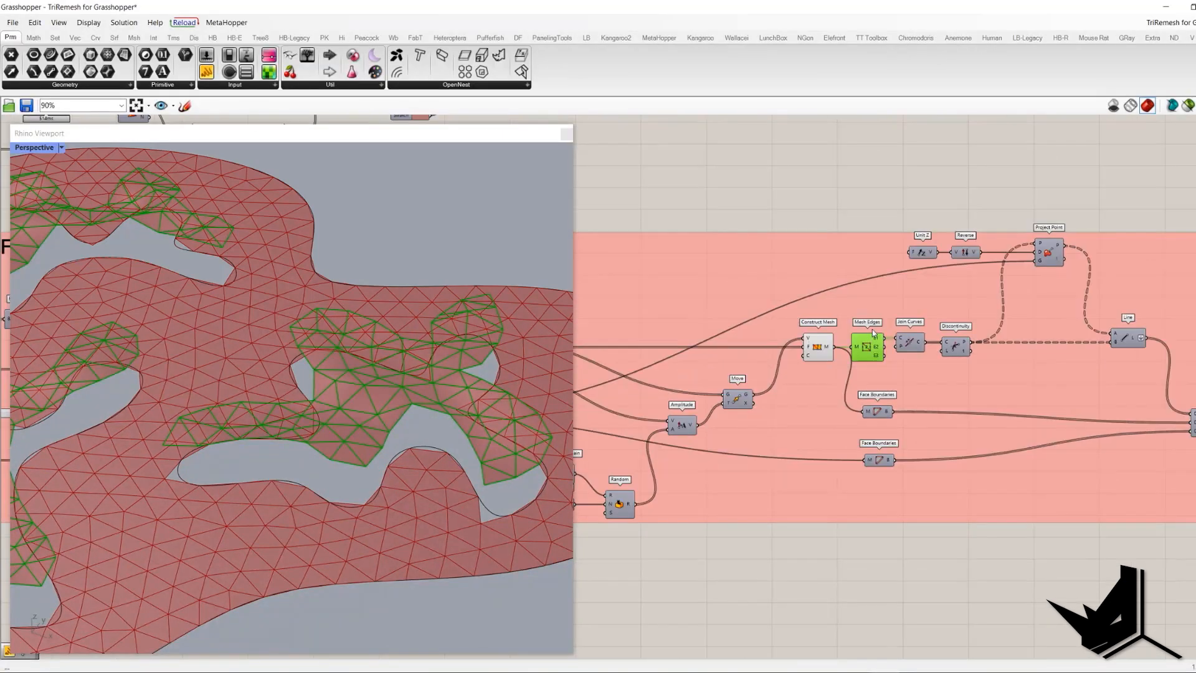
mouse_move(878, 340)
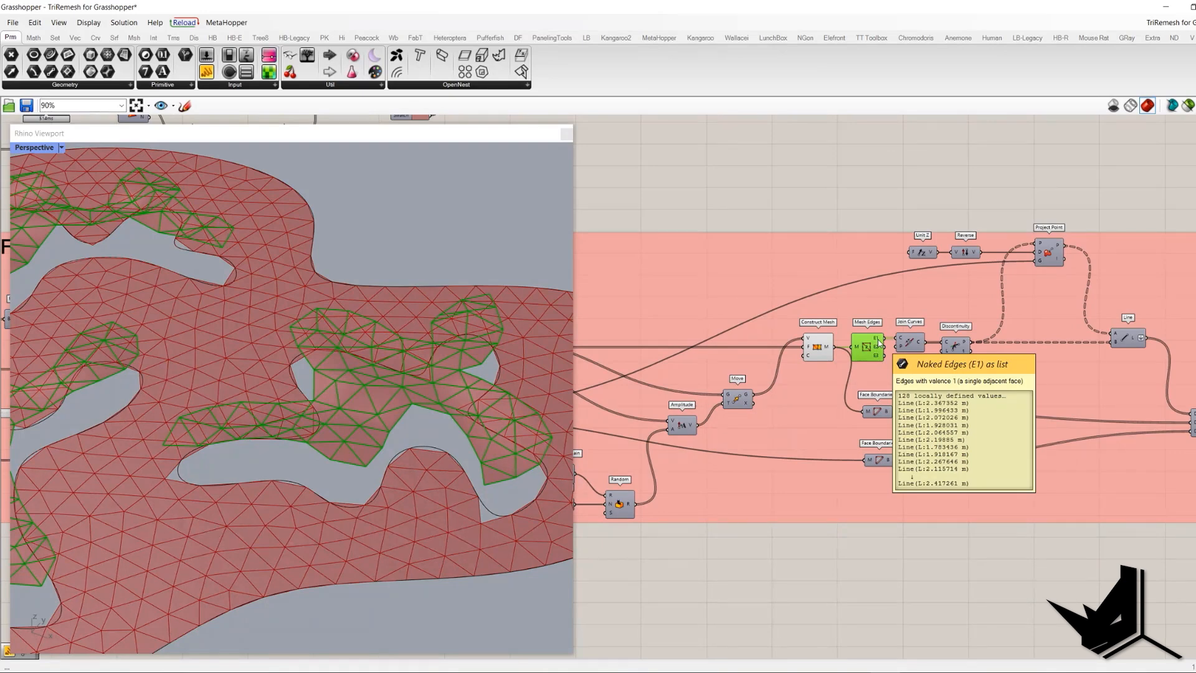
scroll(428, 339, down, 4)
scroll(353, 349, up, 2)
Turn off the Mesh Edges preview and show the boundary curves made by Join Curves.
click(910, 341)
click(868, 346)
middle_click(846, 236)
click(846, 226)
click(903, 344)
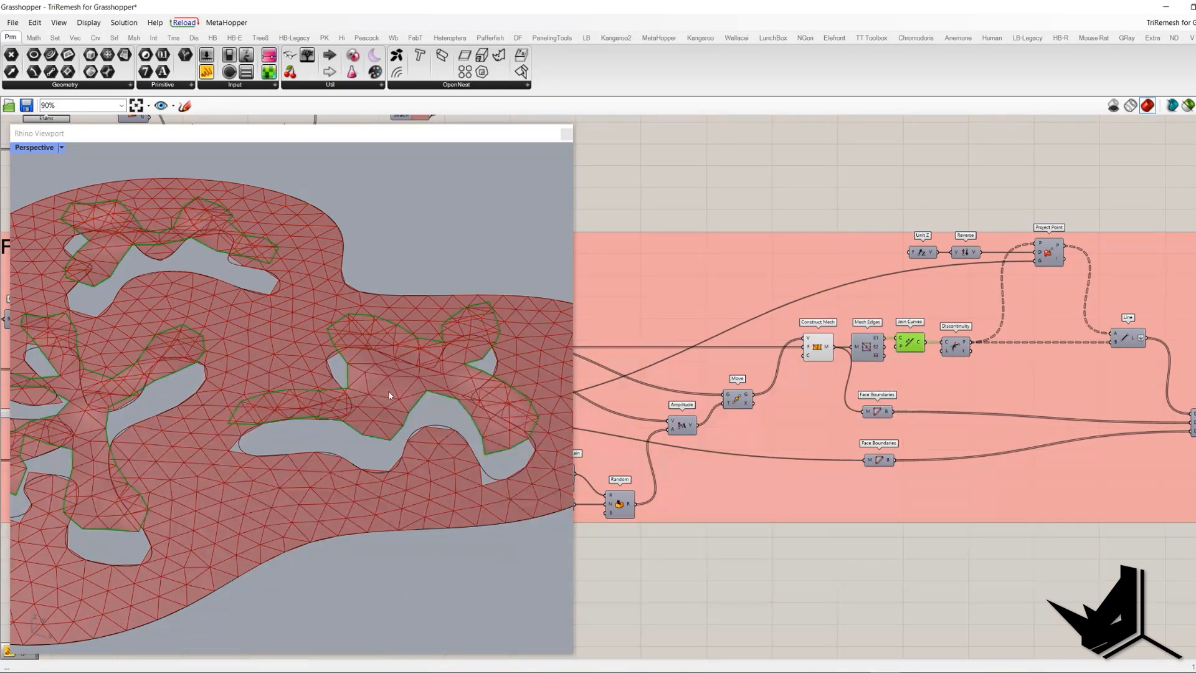
scroll(379, 410, down, 2)
right_drag(379, 411, 358, 393)
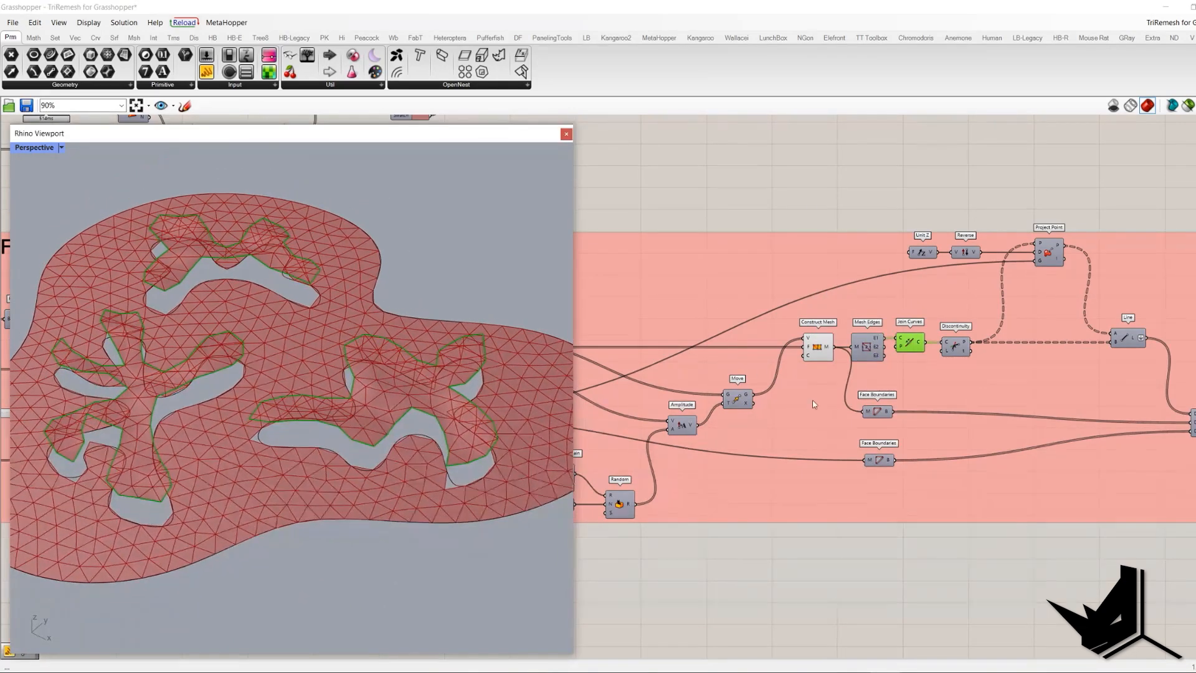
Turn on the preview of the Discontinuity points and turn off the Join Curves preview.
click(959, 352)
right_click(892, 221)
click(919, 225)
key(ctrl+Left)
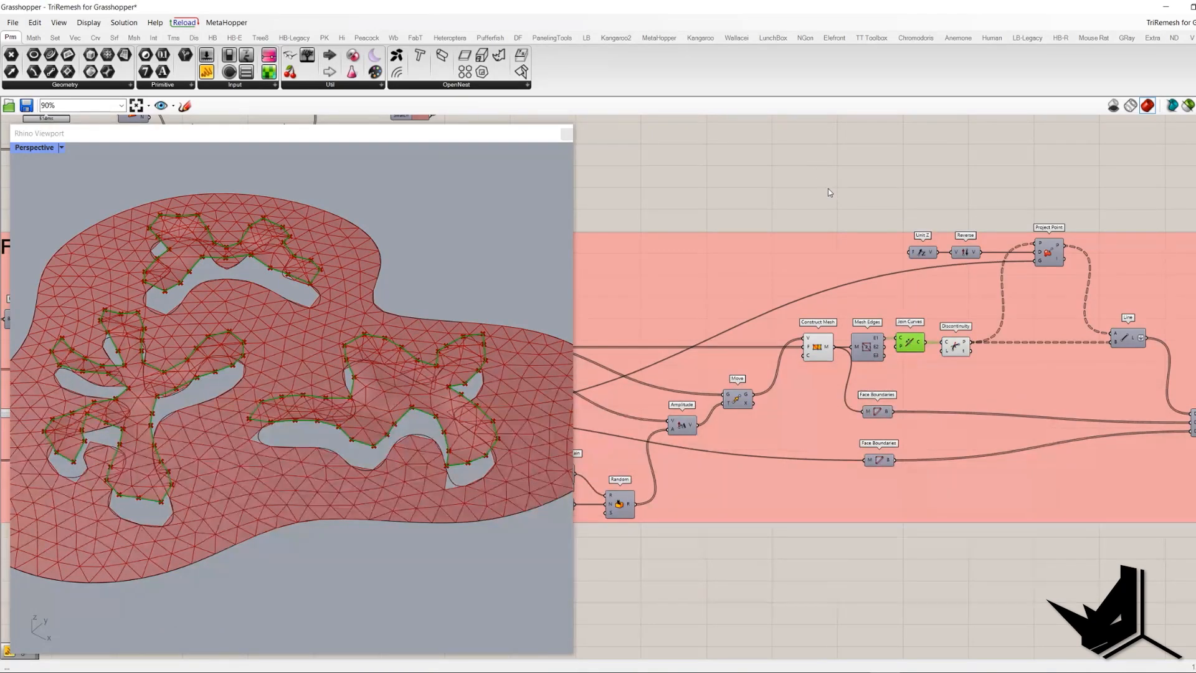
key(ctrl+q)
scroll(1021, 280, up, 3)
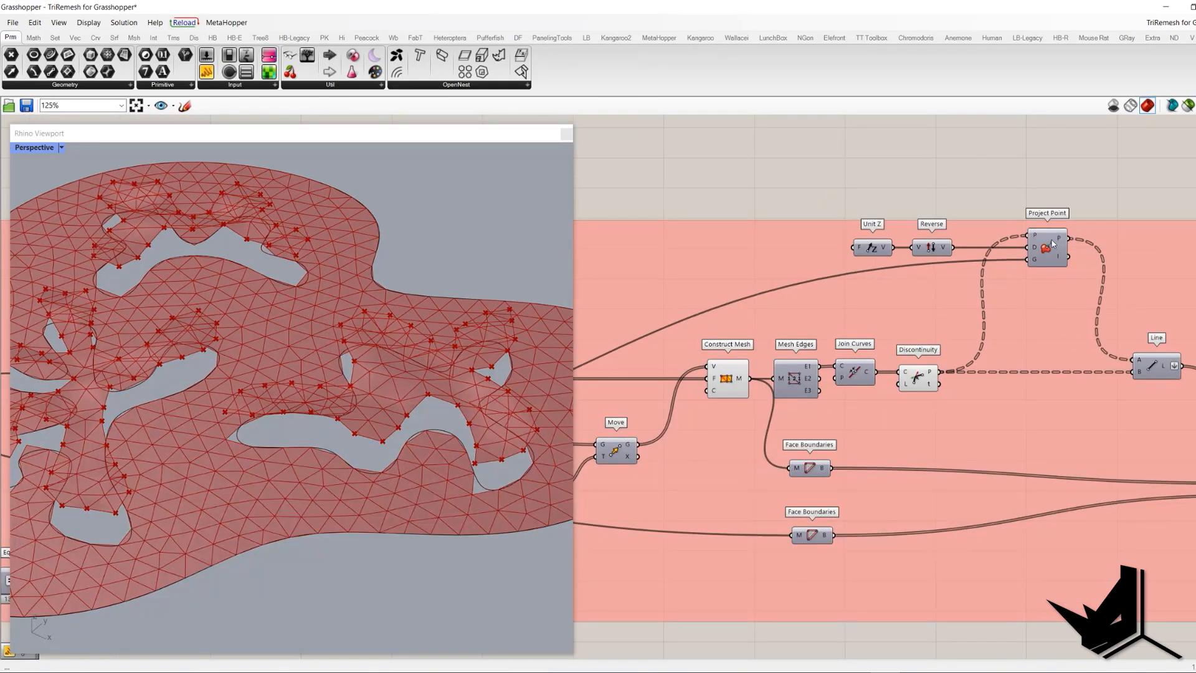
Check Project Point's inputs: the Discontinuity points, the reversed Unit Z direction and the mesh from the lower Cull Faces.
drag(998, 191, 1102, 289)
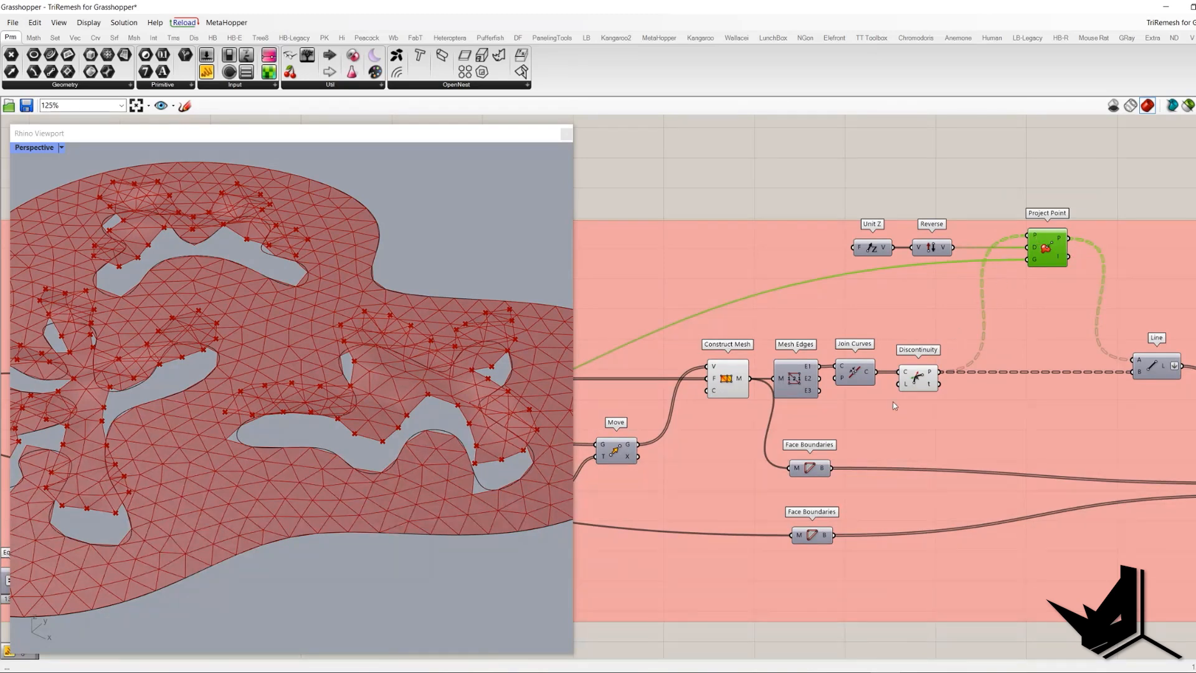
click(914, 378)
click(872, 247)
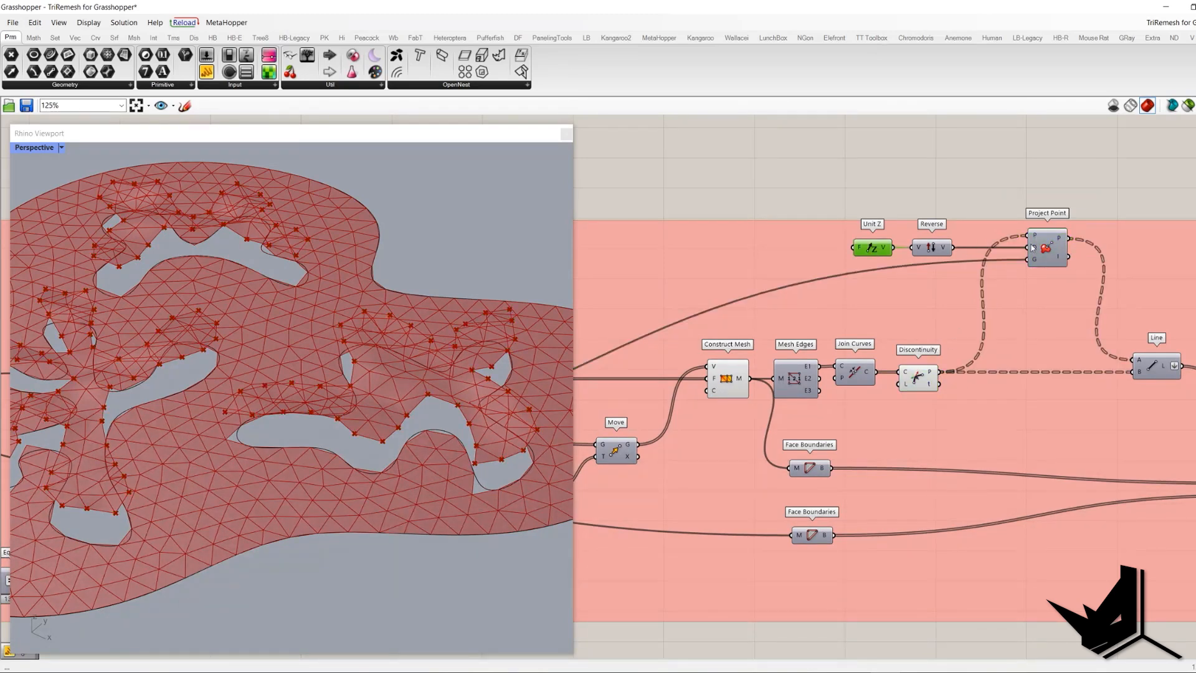
mouse_move(1036, 247)
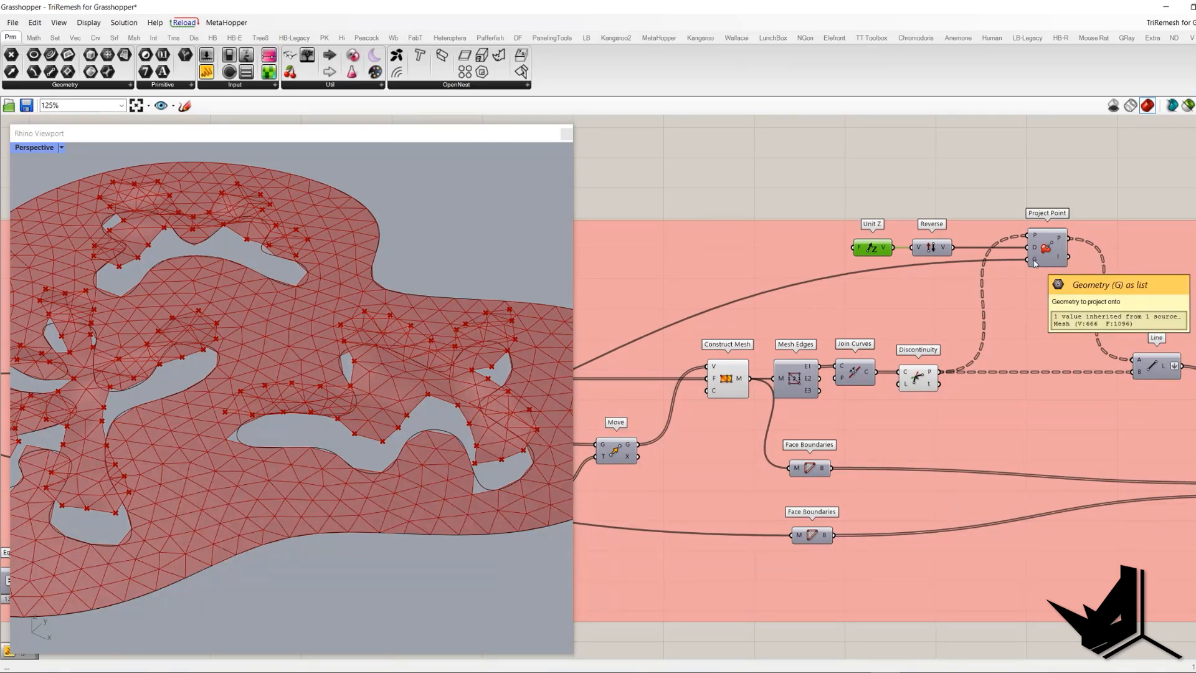
scroll(951, 349, down, 2)
right_drag(937, 349, 1086, 336)
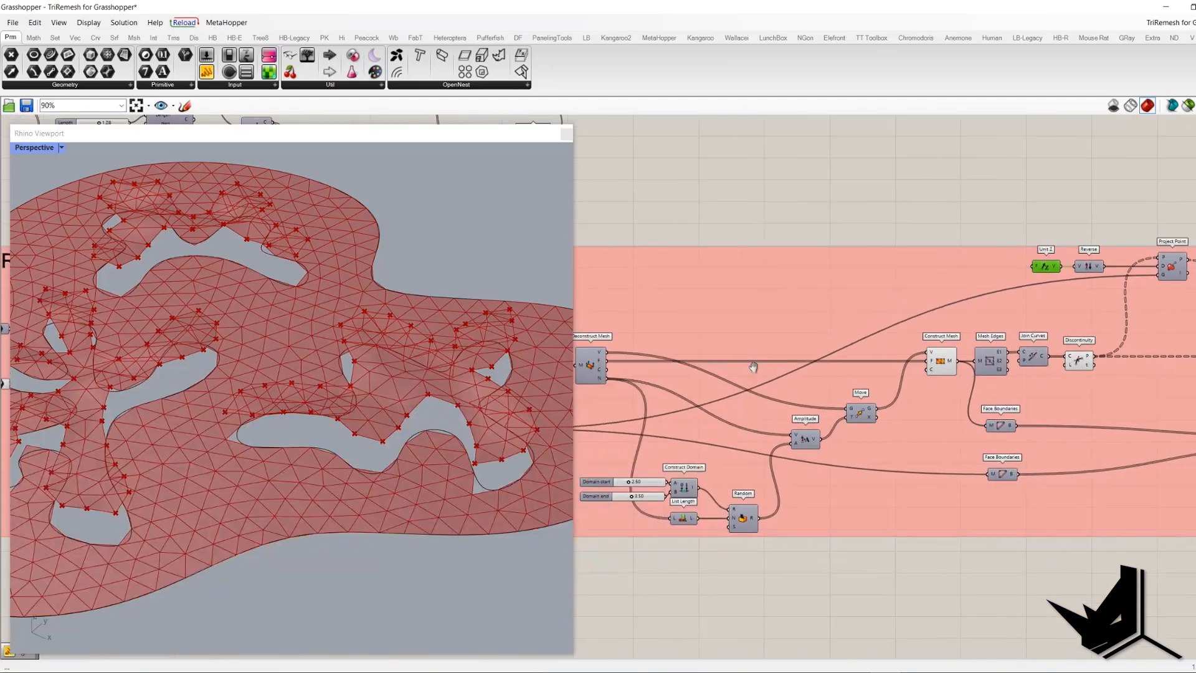
right_drag(686, 369, 858, 361)
click(676, 422)
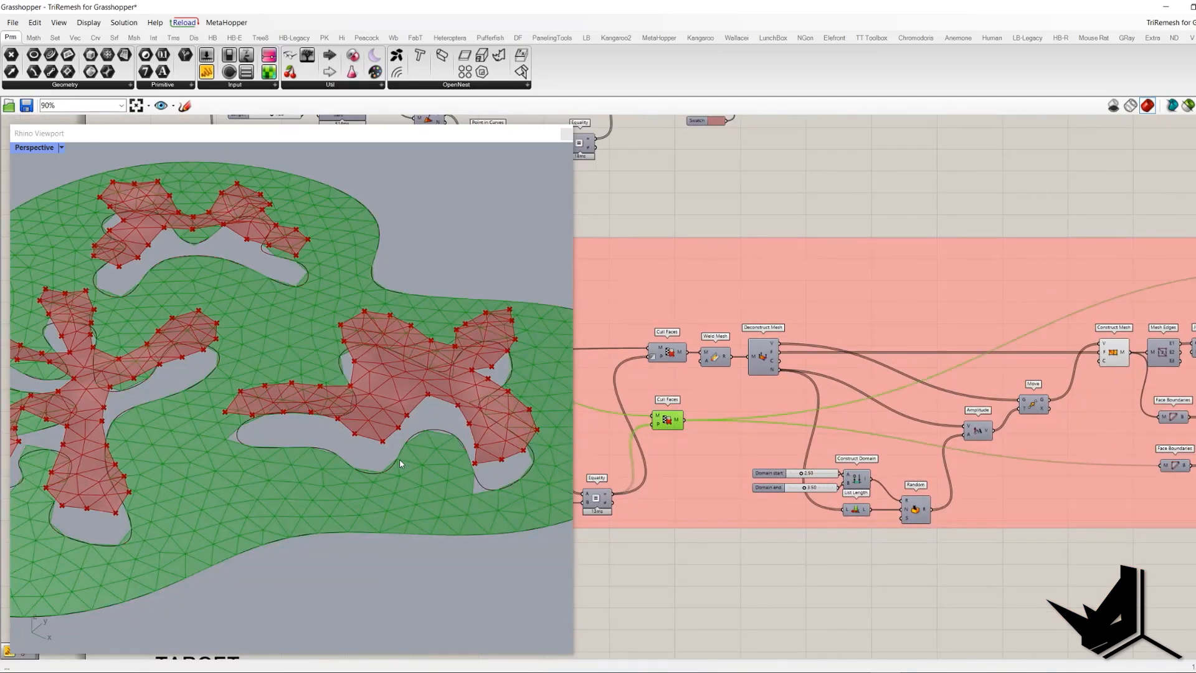
Show the points Project Point places on the base mesh and compare them with the original Discontinuity points.
scroll(401, 463, down, 2)
right_drag(1033, 317, 761, 321)
right_drag(1077, 316, 946, 320)
click(941, 267)
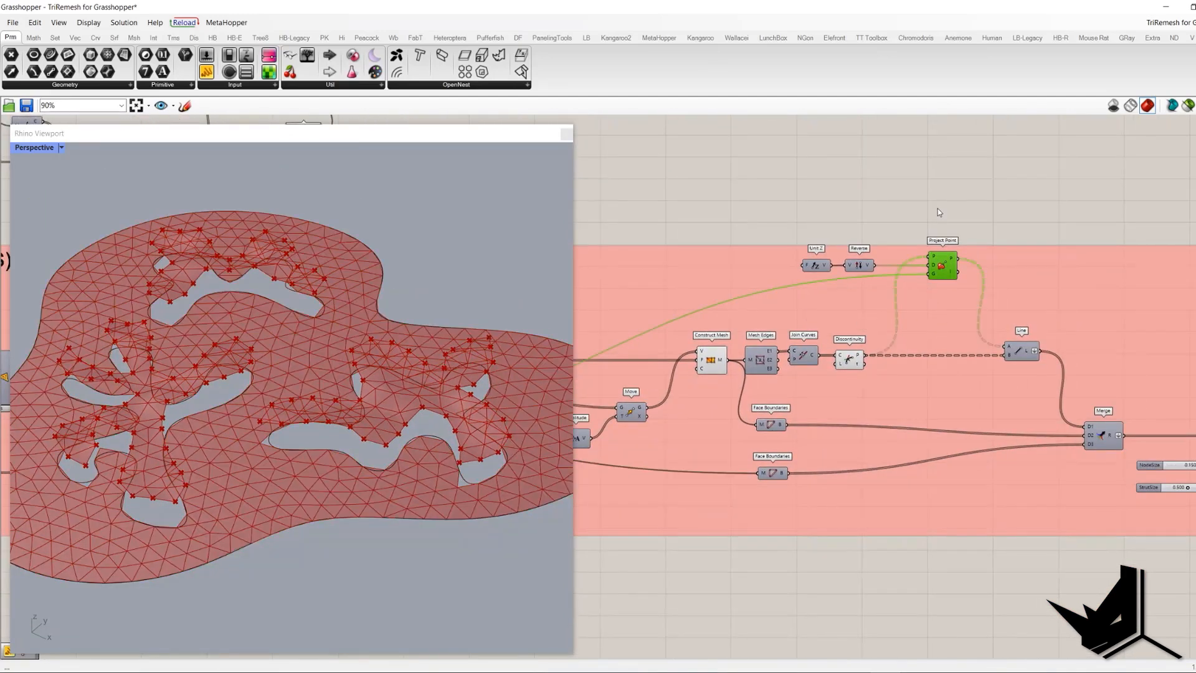
scroll(403, 436, up, 3)
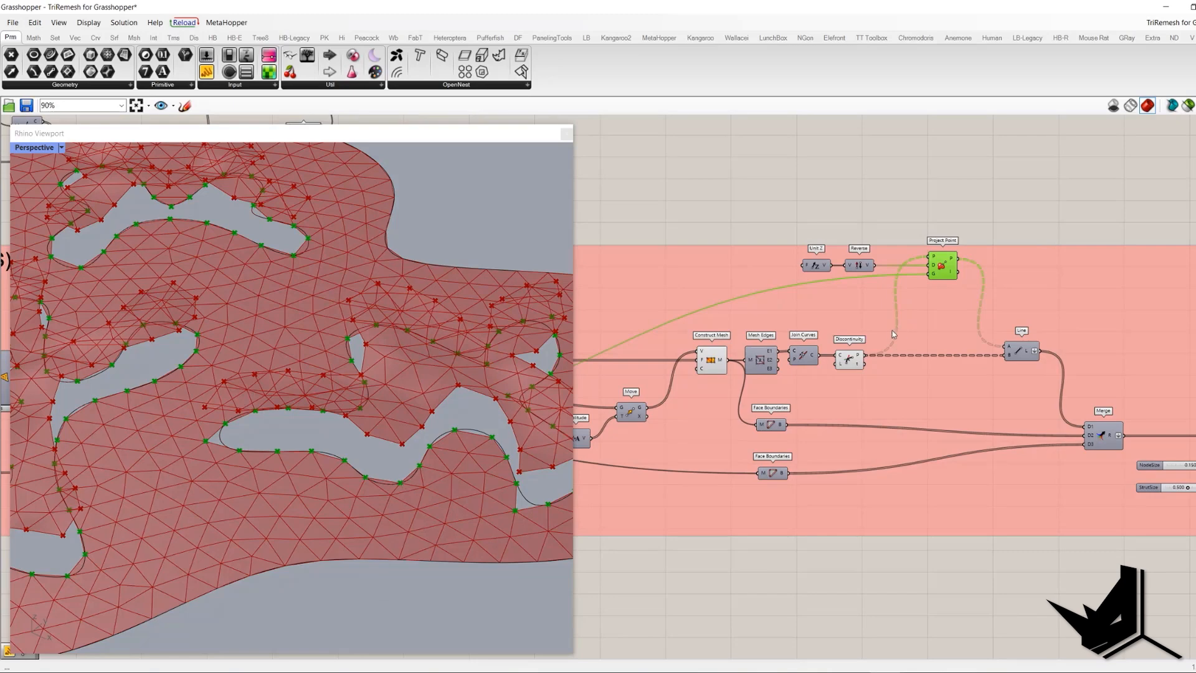
click(849, 362)
click(940, 272)
click(850, 361)
click(942, 265)
Turn on the previews of the Line component and the lower Face Boundaries component.
click(1021, 350)
right_click(1036, 209)
click(1061, 211)
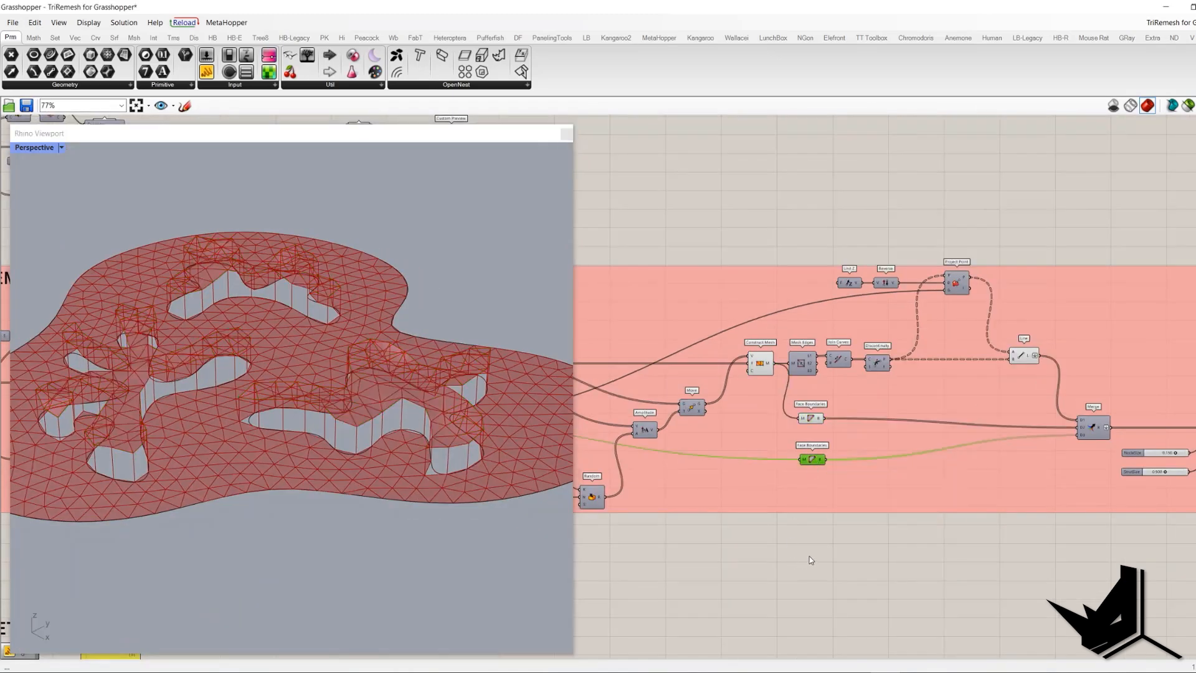
right_click(794, 561)
click(827, 514)
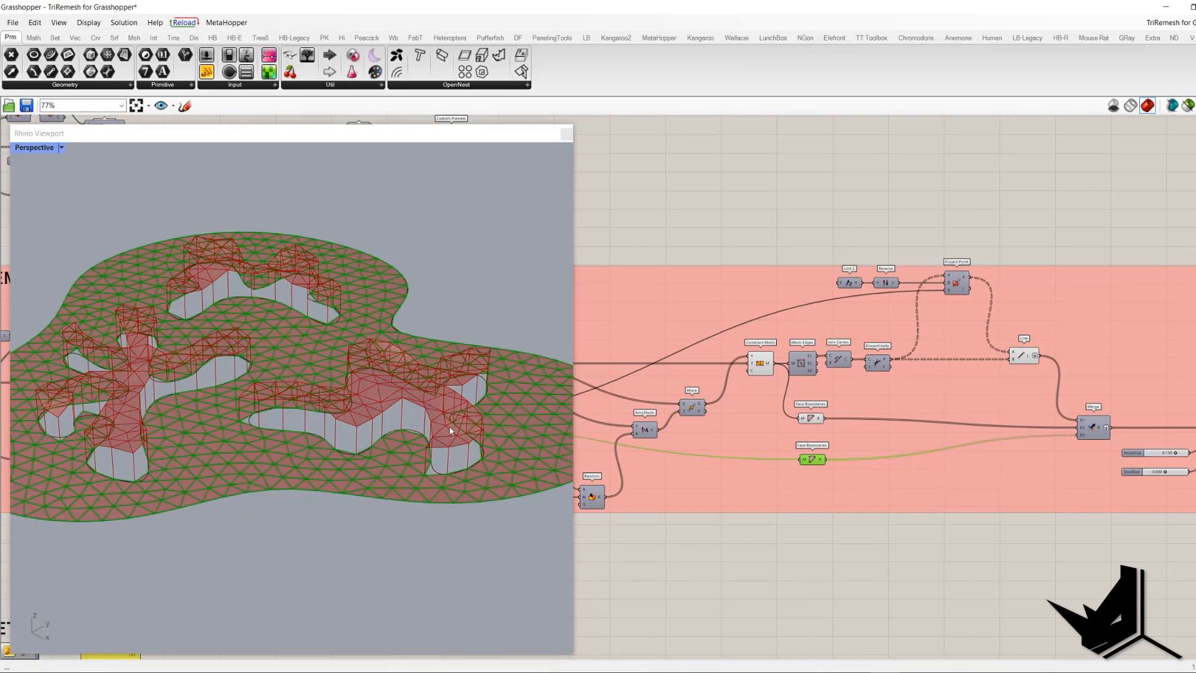
Turn off the previews of the raised Construct Mesh and the lower Cull Faces so only edge curves are displayed.
scroll(369, 440, up, 4)
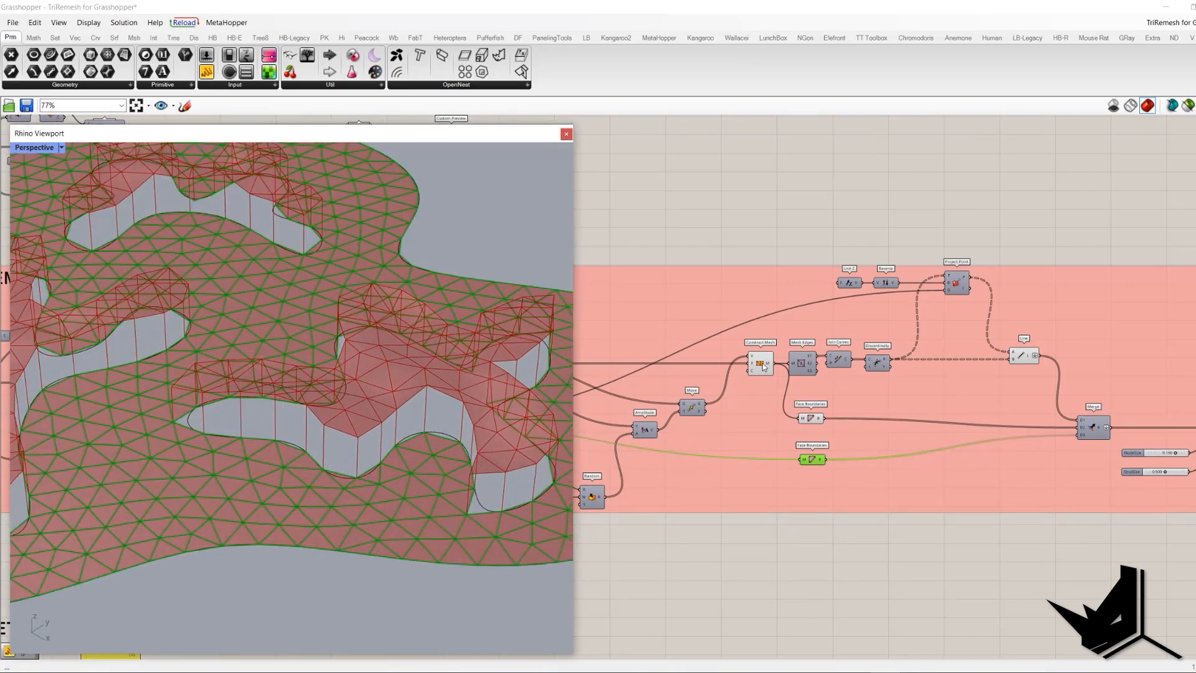
click(761, 365)
right_click(747, 215)
click(772, 234)
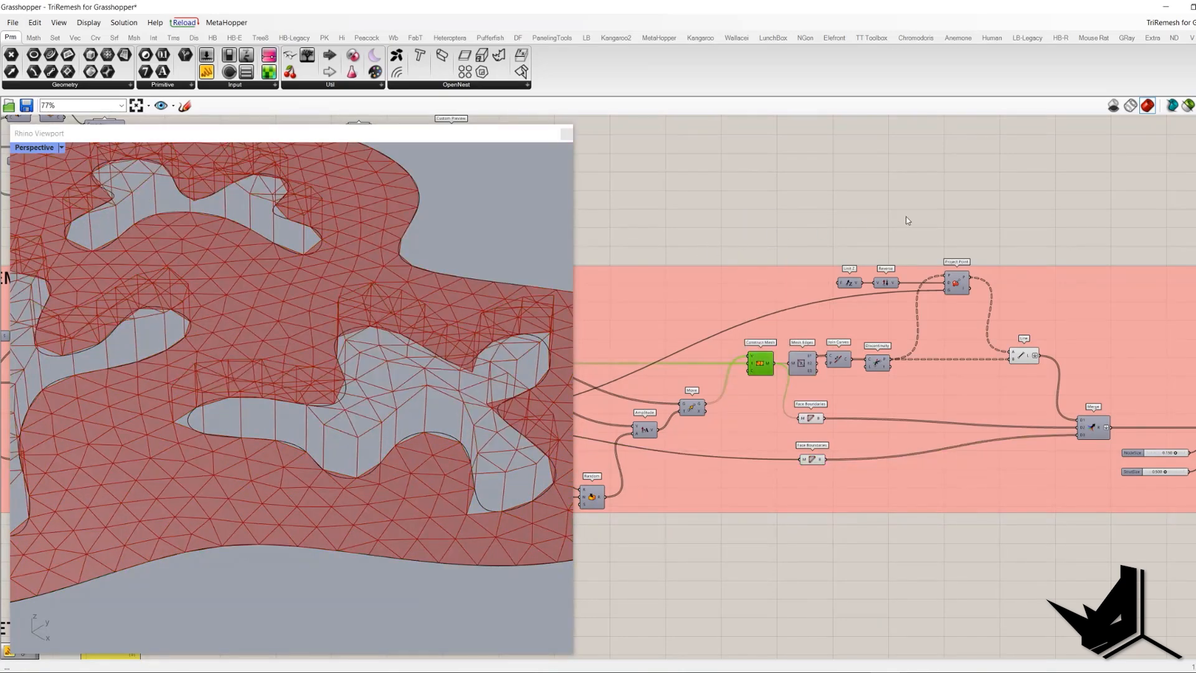
right_drag(577, 349, 905, 308)
click(717, 379)
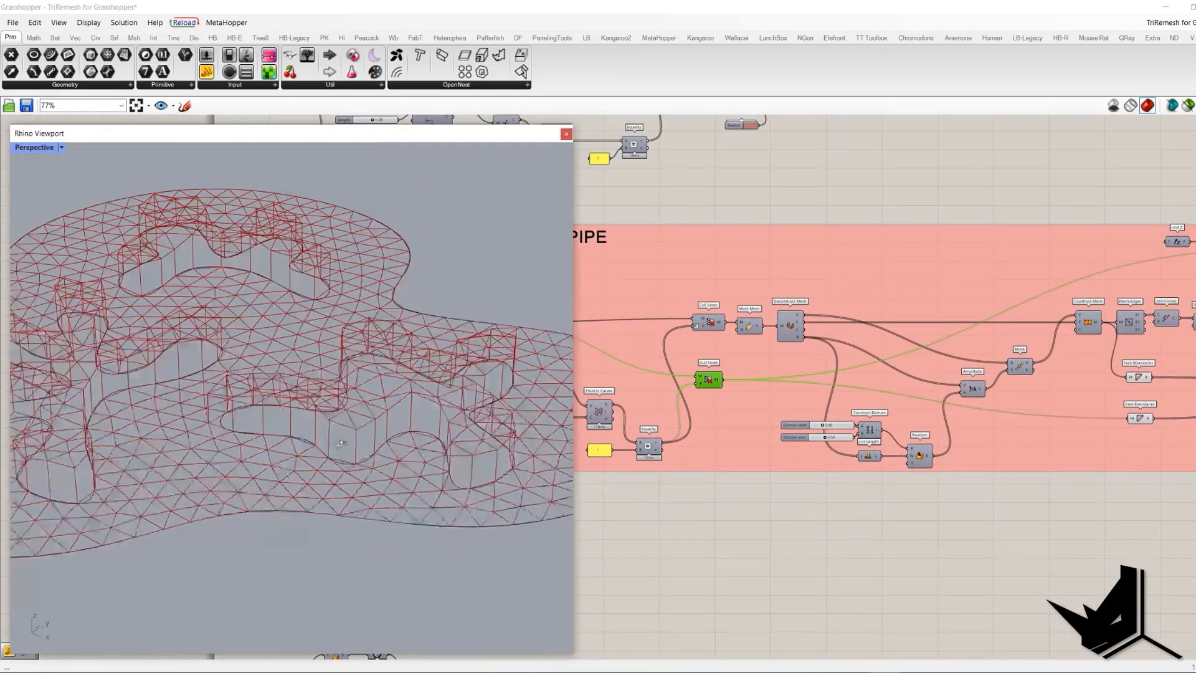
mouse_move(299, 439)
right_down()
mouse_move(337, 447)
mouse_move(336, 555)
mouse_move(336, 464)
right_up()
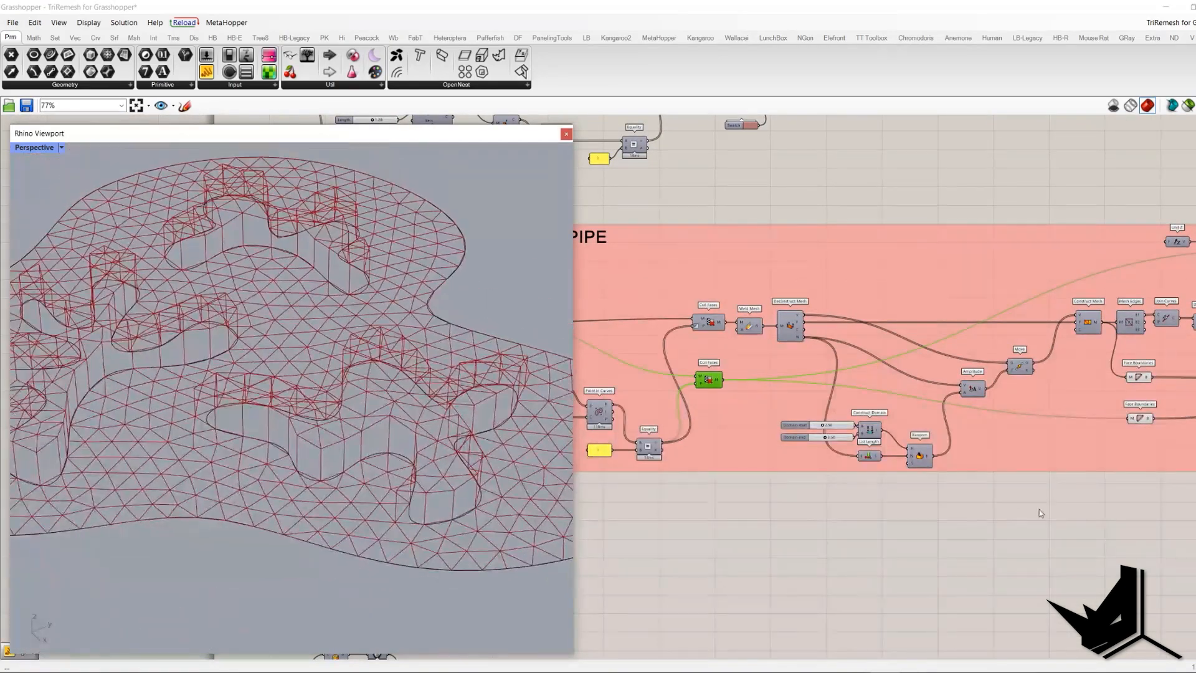
Compare the vertical connecting lines with the face outlines of the raised mesh and the base mesh that feed Merge.
right_drag(1181, 424, 867, 414)
scroll(922, 351, up, 1)
click(1056, 296)
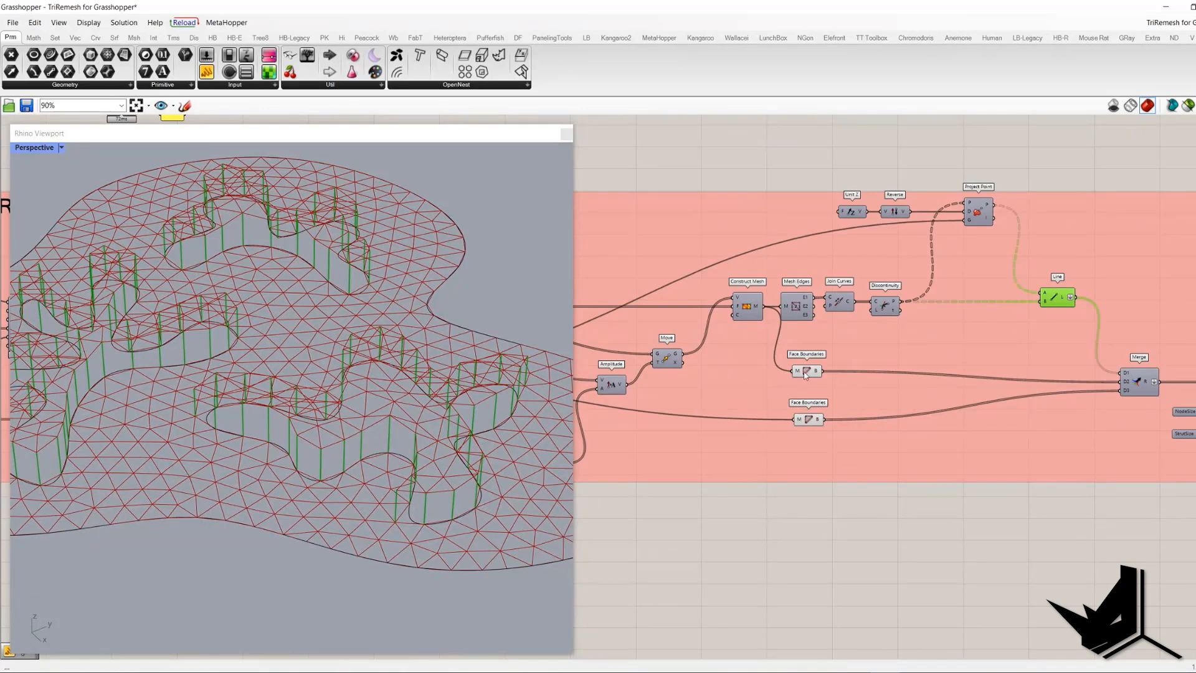
click(805, 372)
click(807, 418)
click(816, 374)
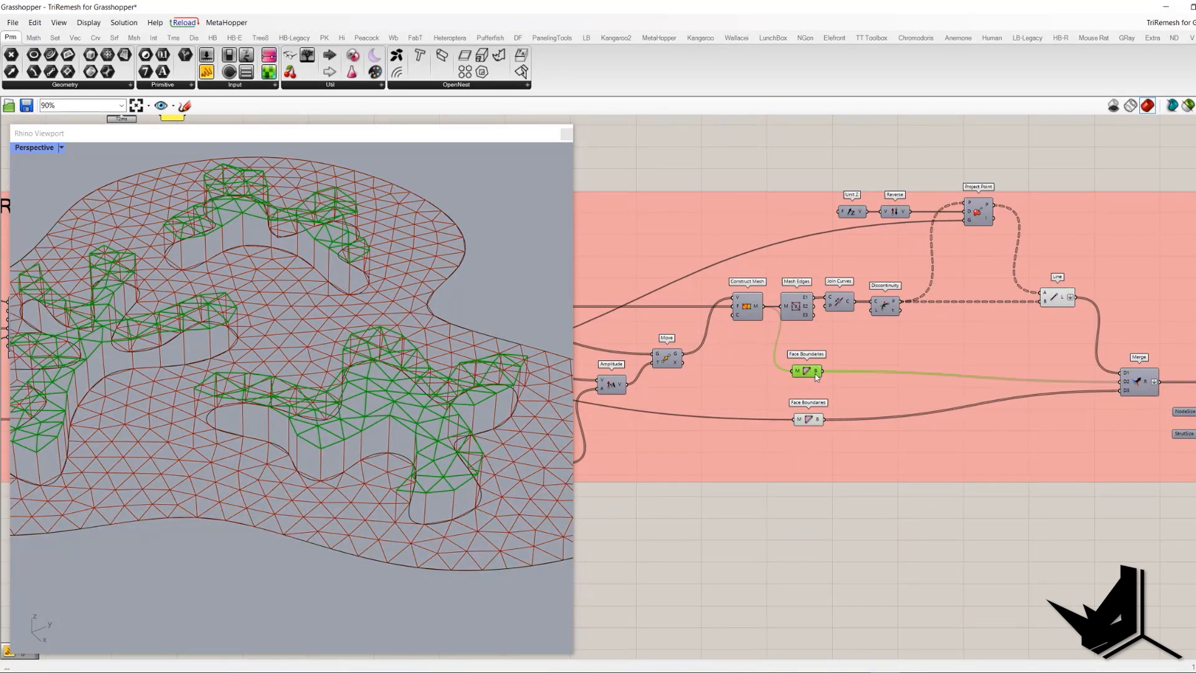
click(817, 421)
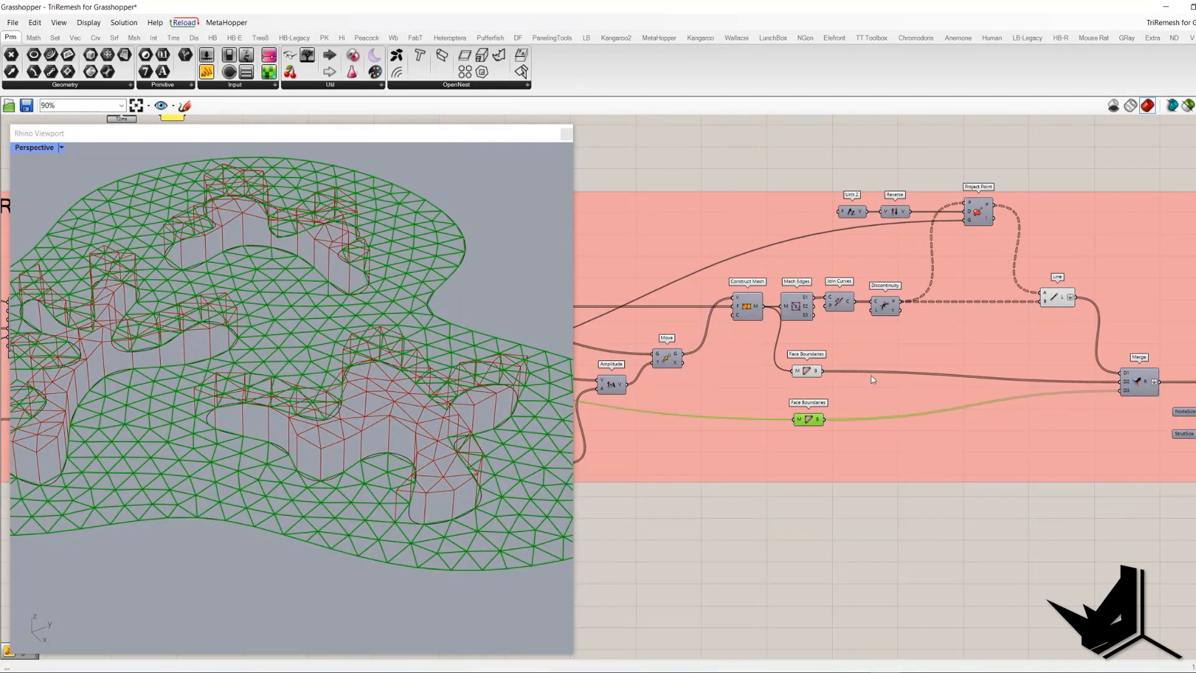
click(1059, 296)
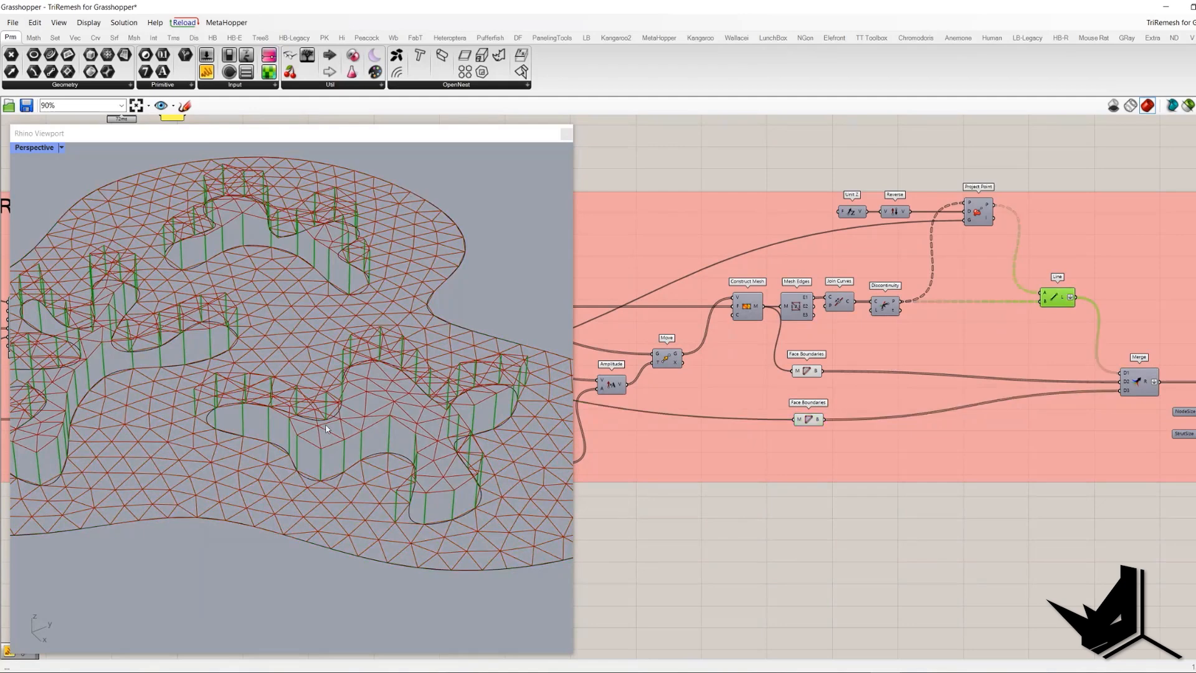
Examine the curves combined by Merge and check its flattened output.
right_drag(1138, 381, 1056, 384)
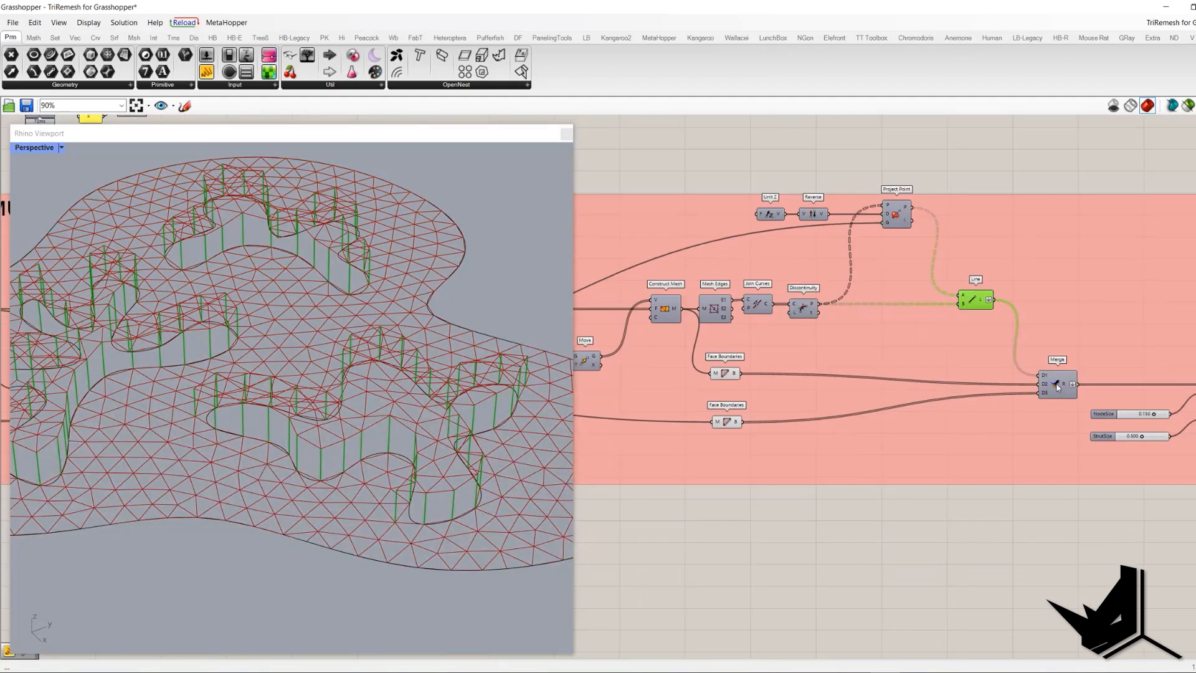
click(1058, 384)
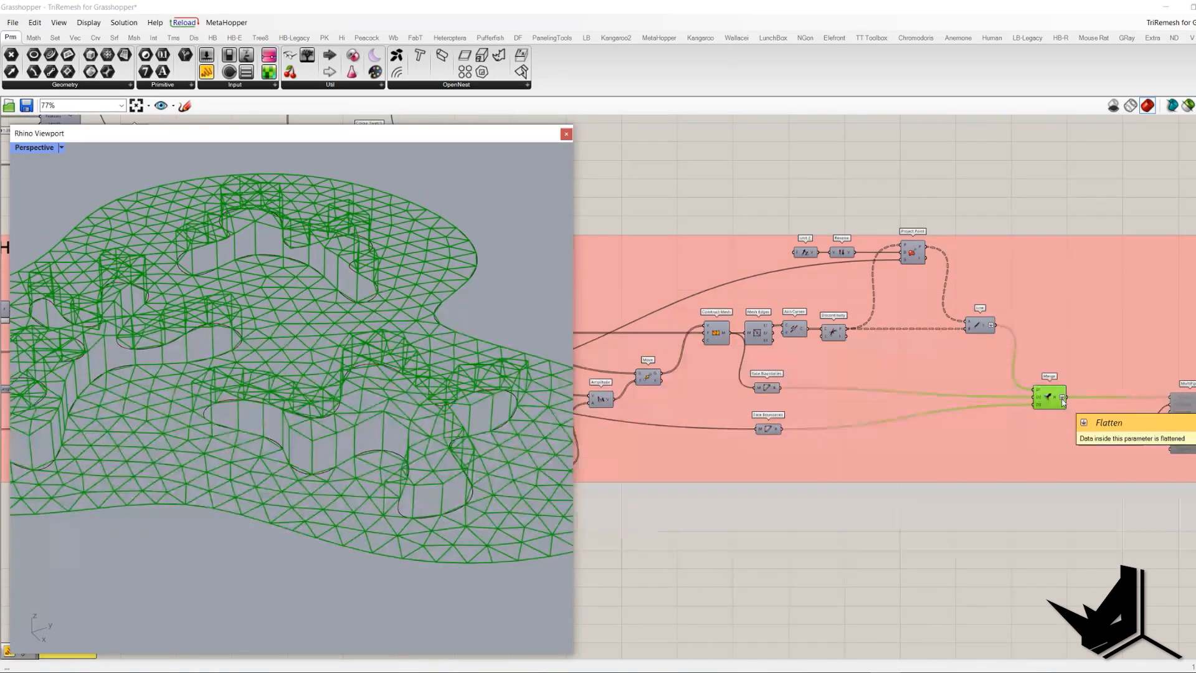
right_drag(1063, 402, 813, 385)
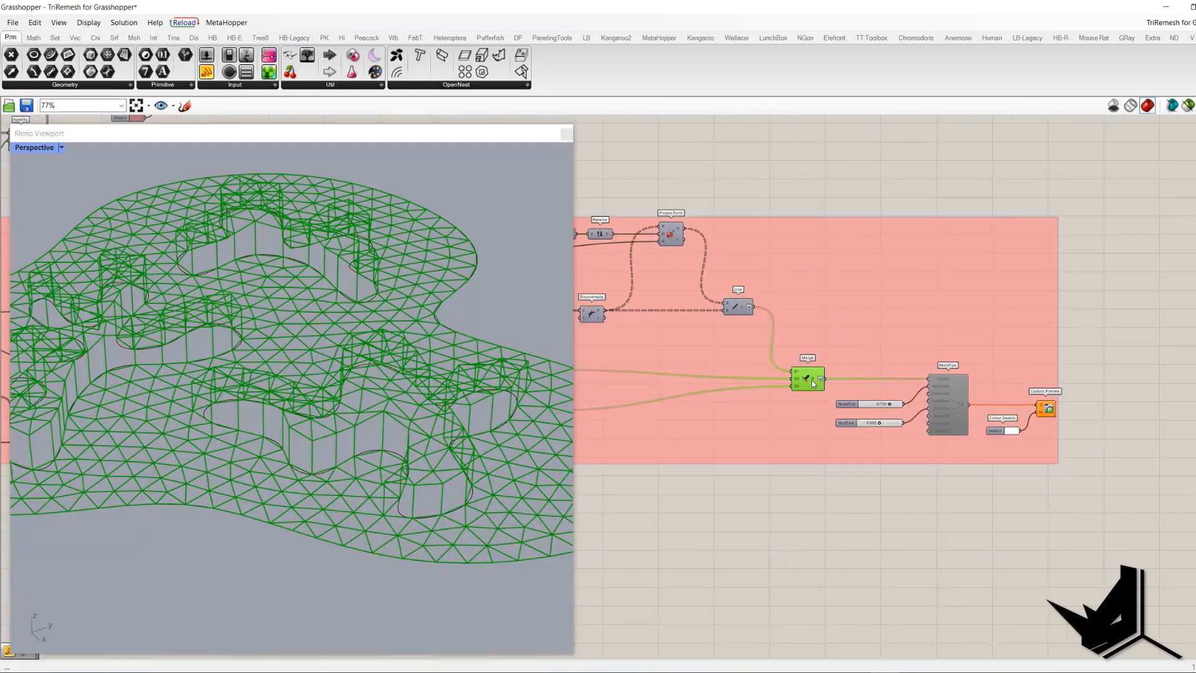
Check the Curves, NodeSize and StrutSize inputs of the MultiPipe component.
scroll(943, 385, up, 4)
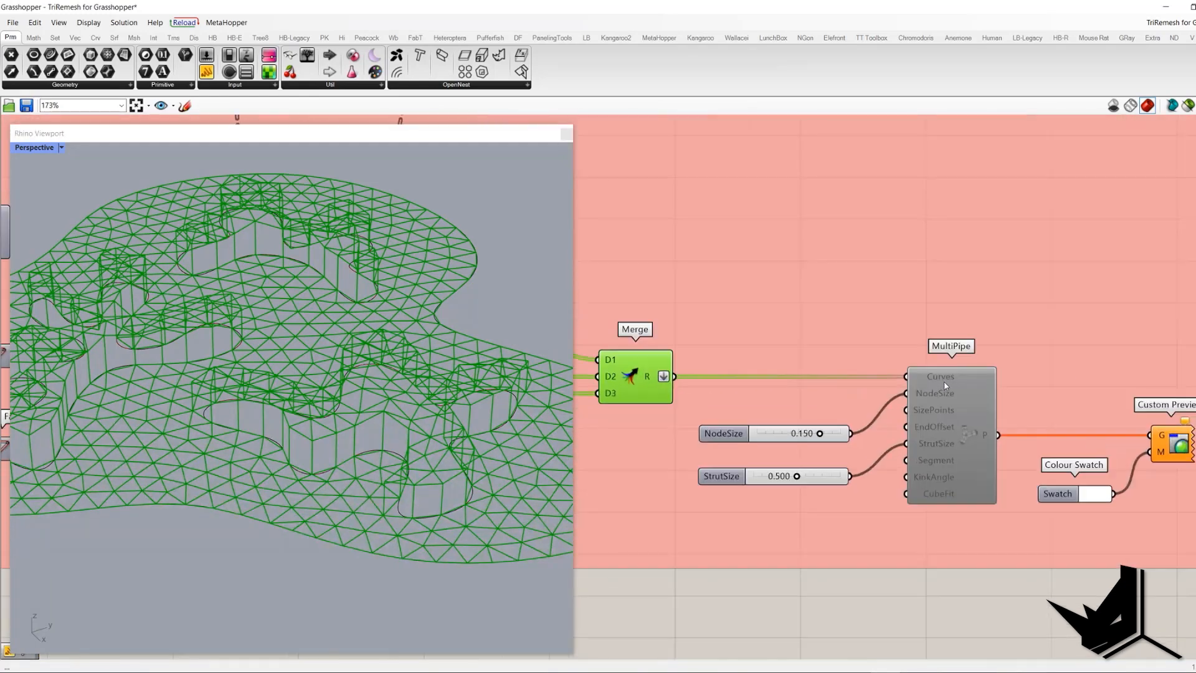
click(950, 383)
scroll(943, 384, down, 5)
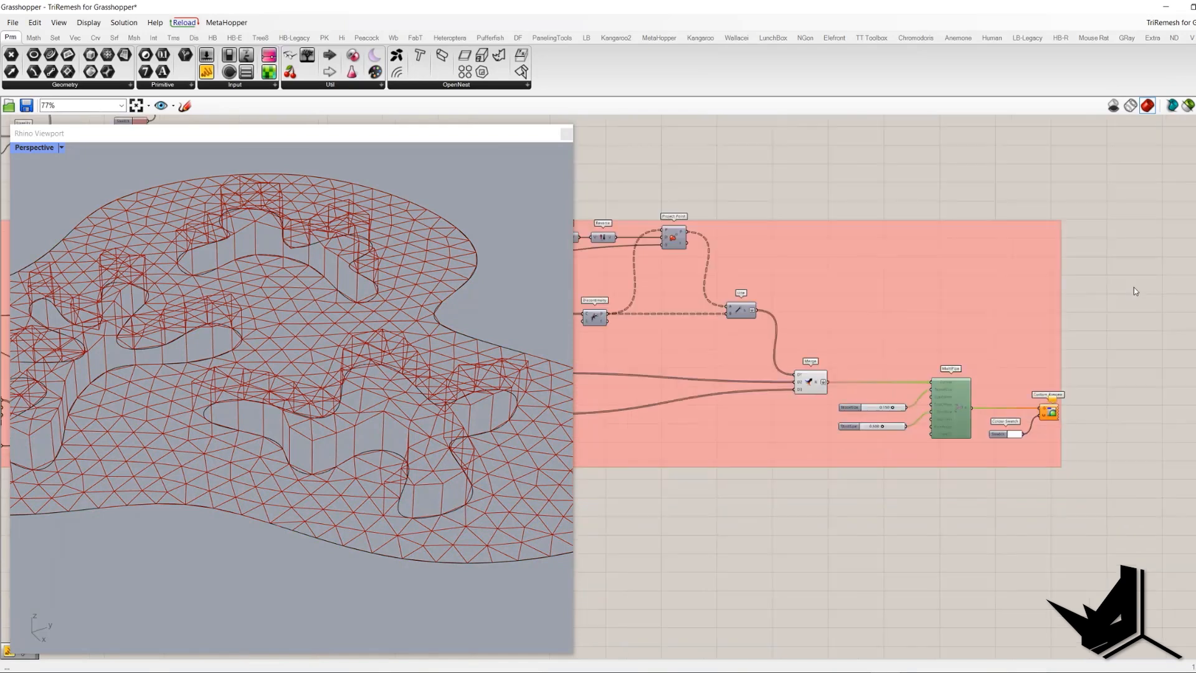
scroll(920, 397, up, 5)
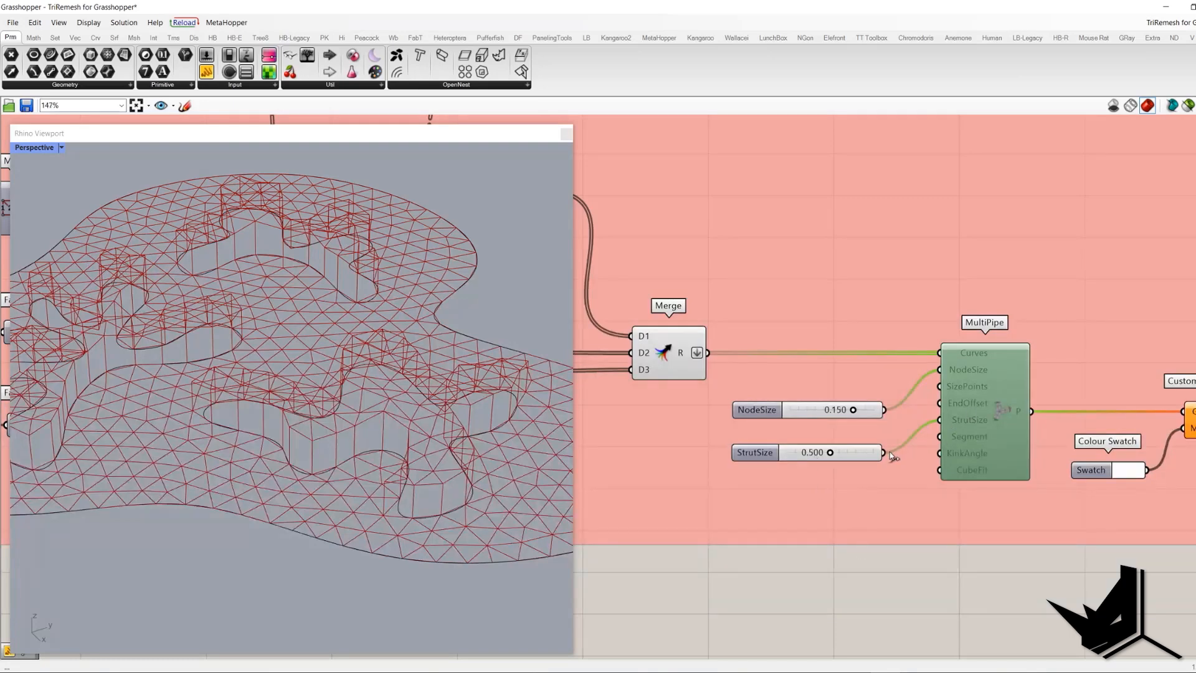
Rotate the star-shaped feature curve in the piped model to test how the structure updates.
scroll(889, 451, down, 3)
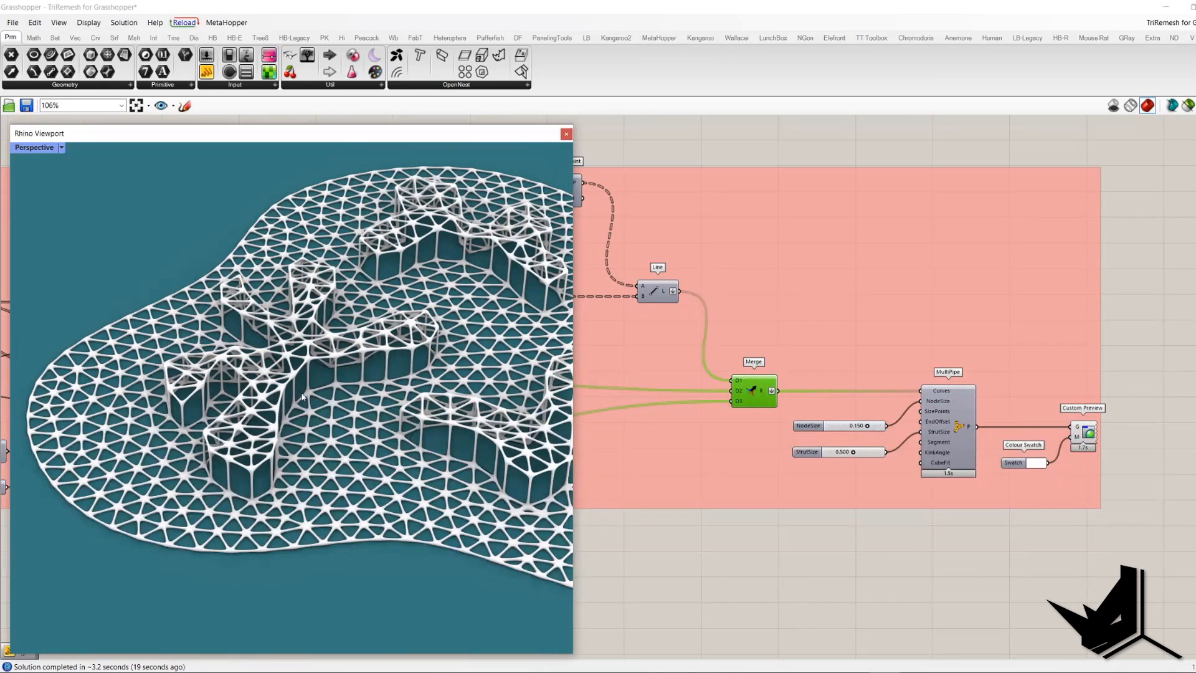
click(302, 396)
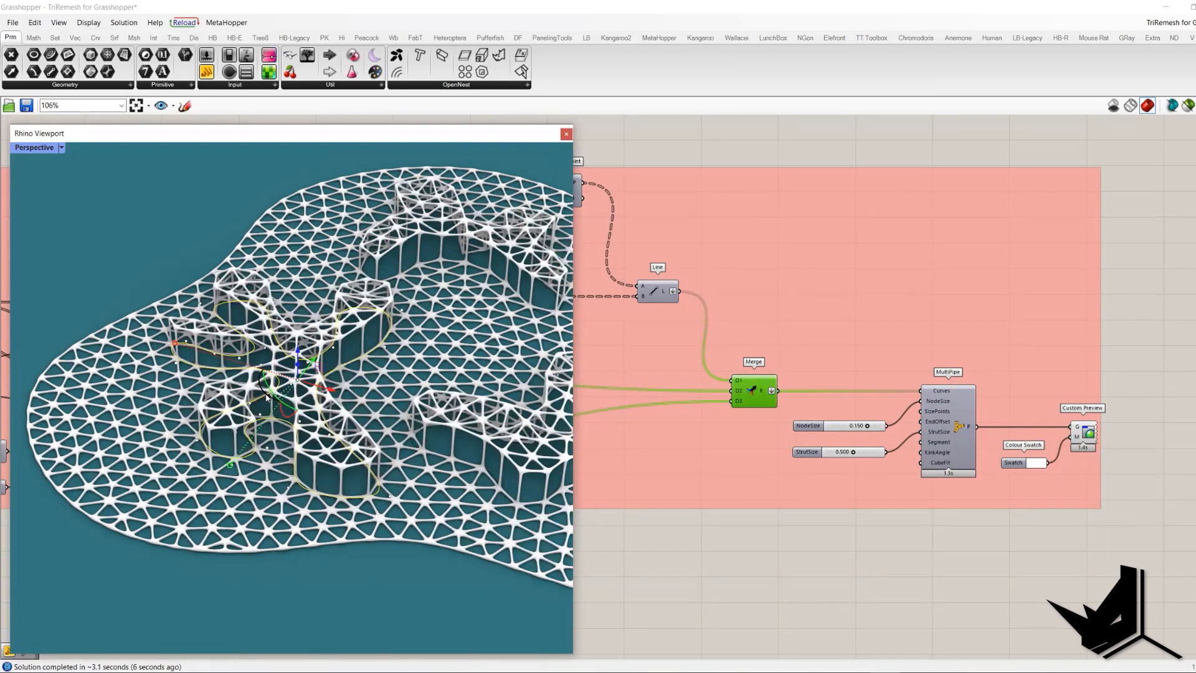
click(185, 251)
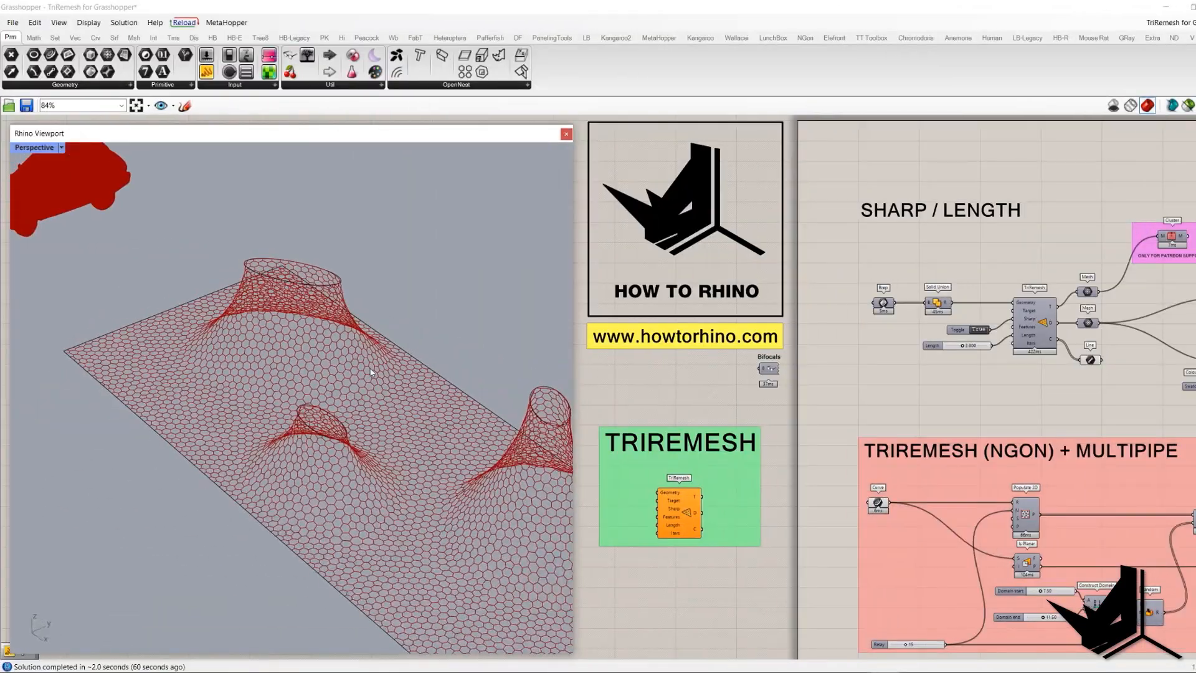
Change the heights of the opening curves in the hexagonal mesh example.
shift+right_drag(426, 383, 374, 395)
click(342, 352)
drag(342, 321, 341, 373)
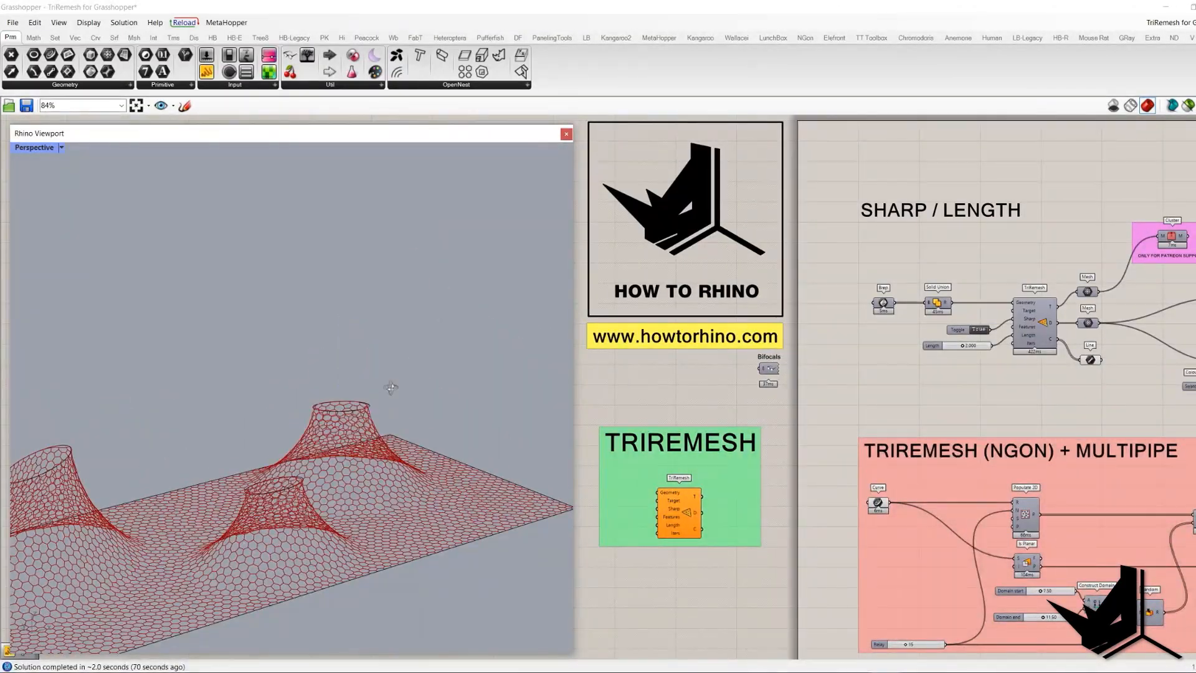
right_drag(406, 368, 347, 363)
click(356, 423)
drag(367, 386, 368, 313)
Move an opening curve to a different position on the hexagonal mesh.
click(318, 315)
right_drag(318, 315, 333, 412)
click(289, 450)
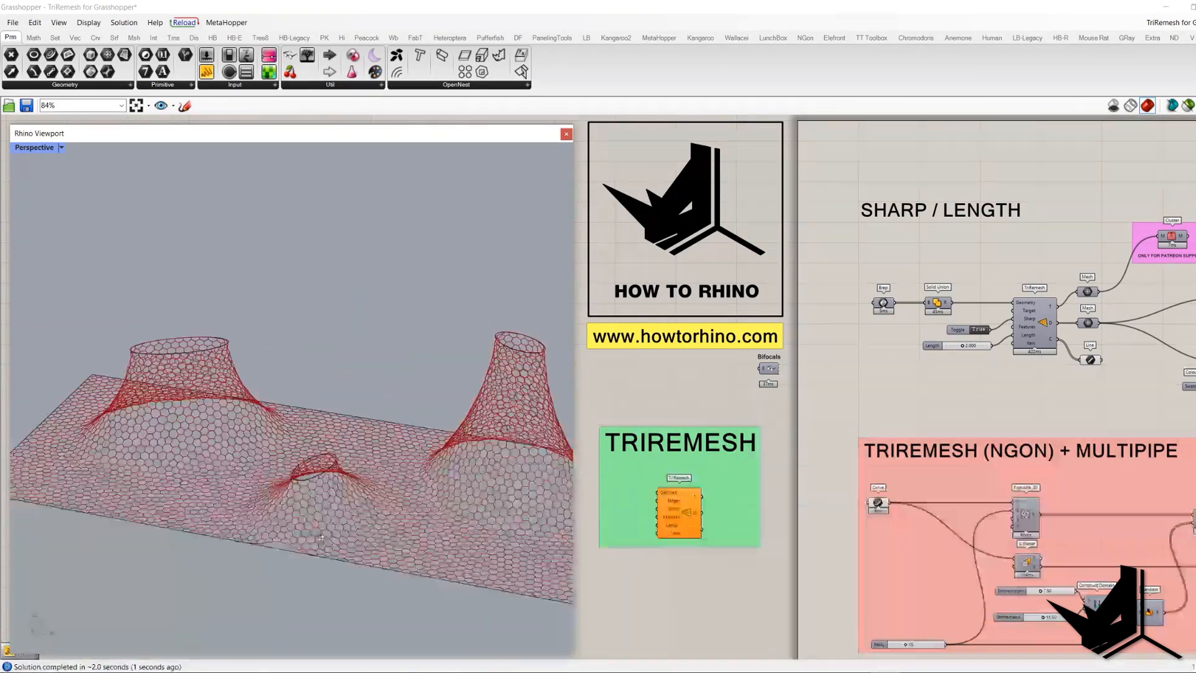
right_drag(326, 443, 322, 478)
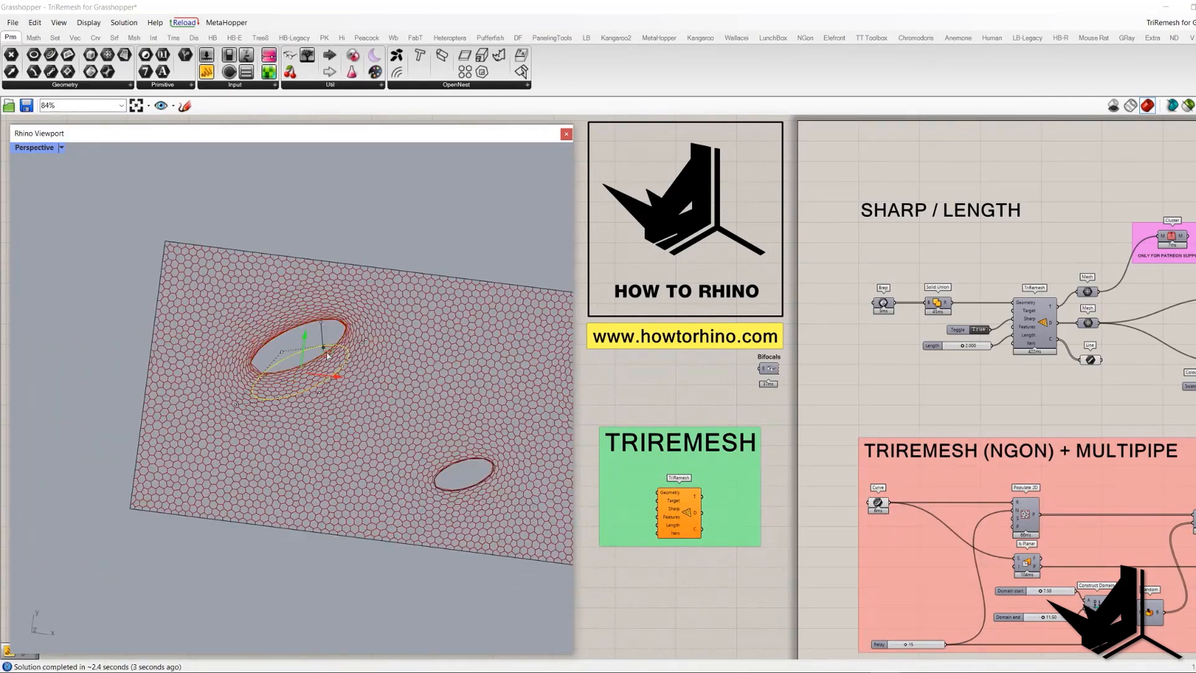
right_drag(359, 380, 367, 372)
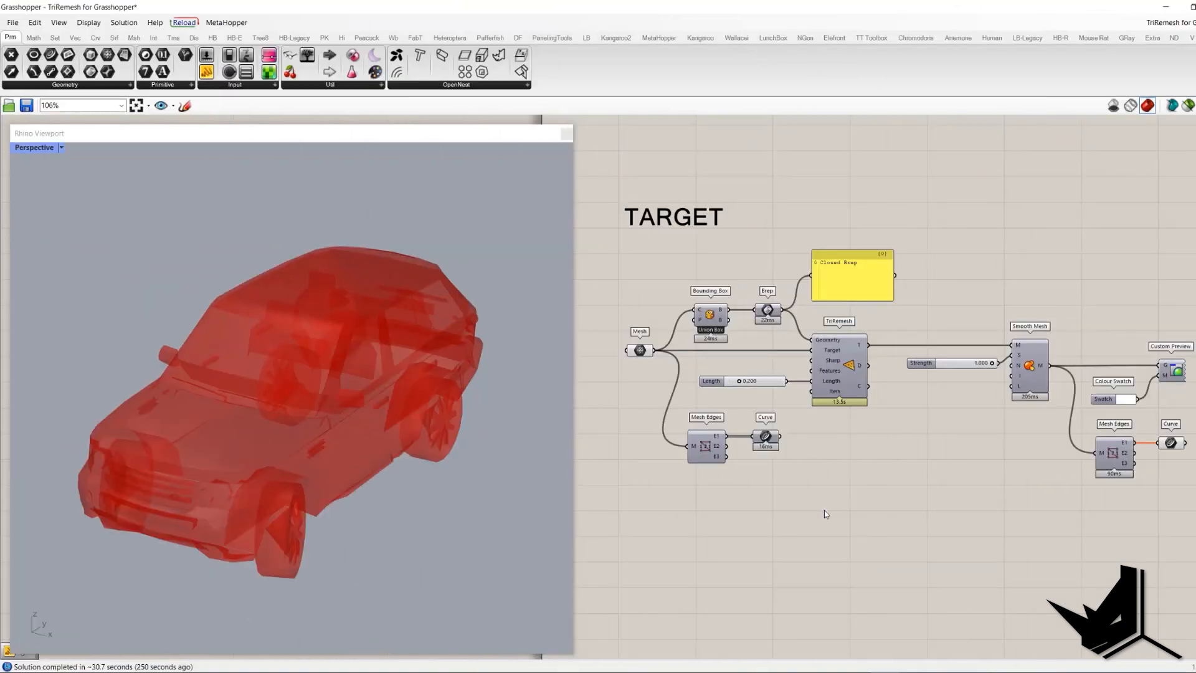
Examine the car mesh and the TriRemesh inputs in the Target example.
mouse_move(832, 354)
right_drag(433, 432, 386, 430)
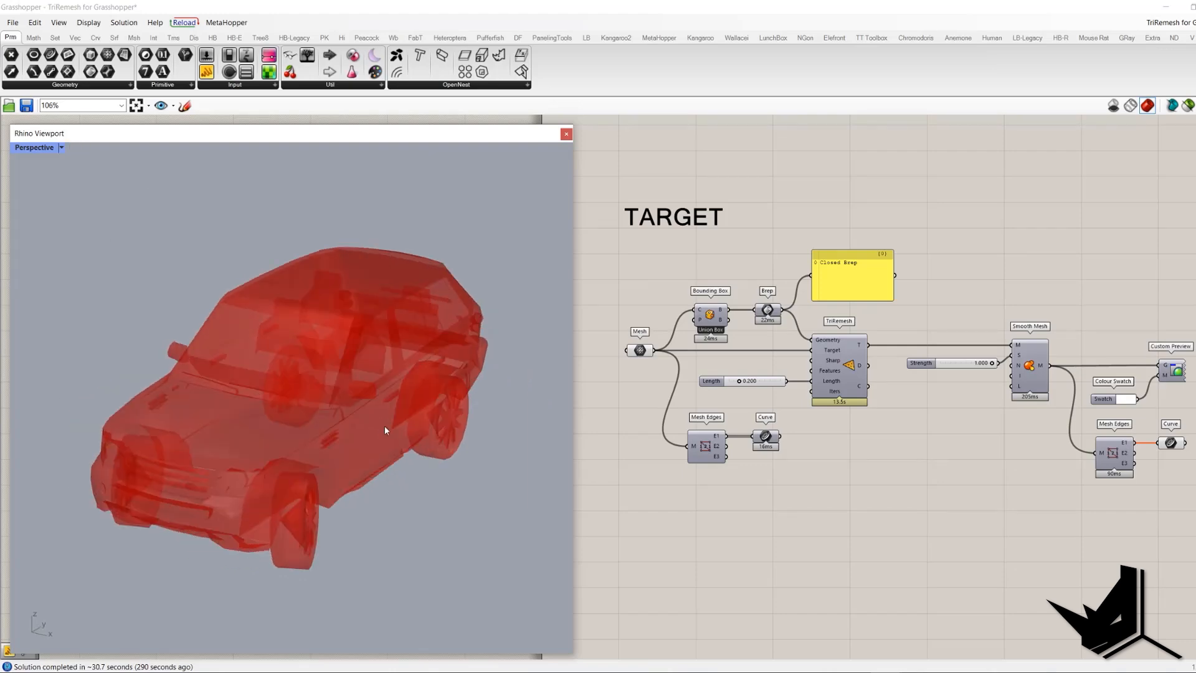
click(643, 352)
mouse_move(464, 395)
right_down()
mouse_move(421, 394)
mouse_move(454, 394)
right_up()
Turn on the preview of the Curve component that holds the car mesh's edges.
click(767, 438)
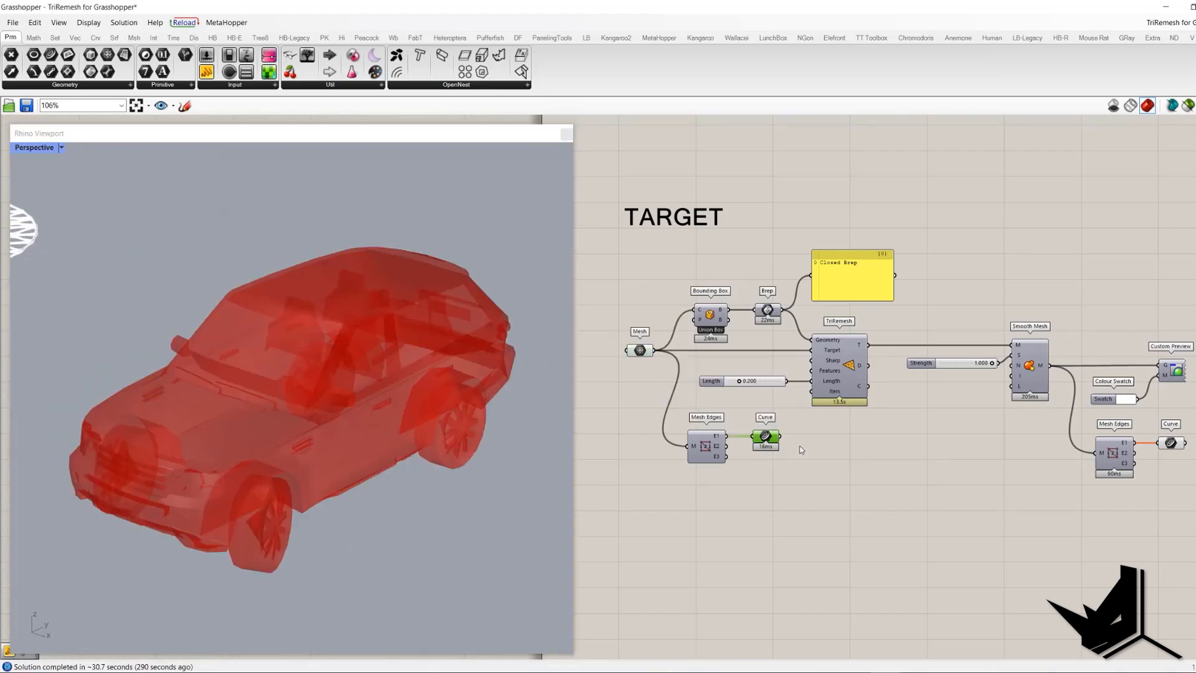
middle_click(897, 469)
click(897, 467)
right_drag(463, 446, 388, 413)
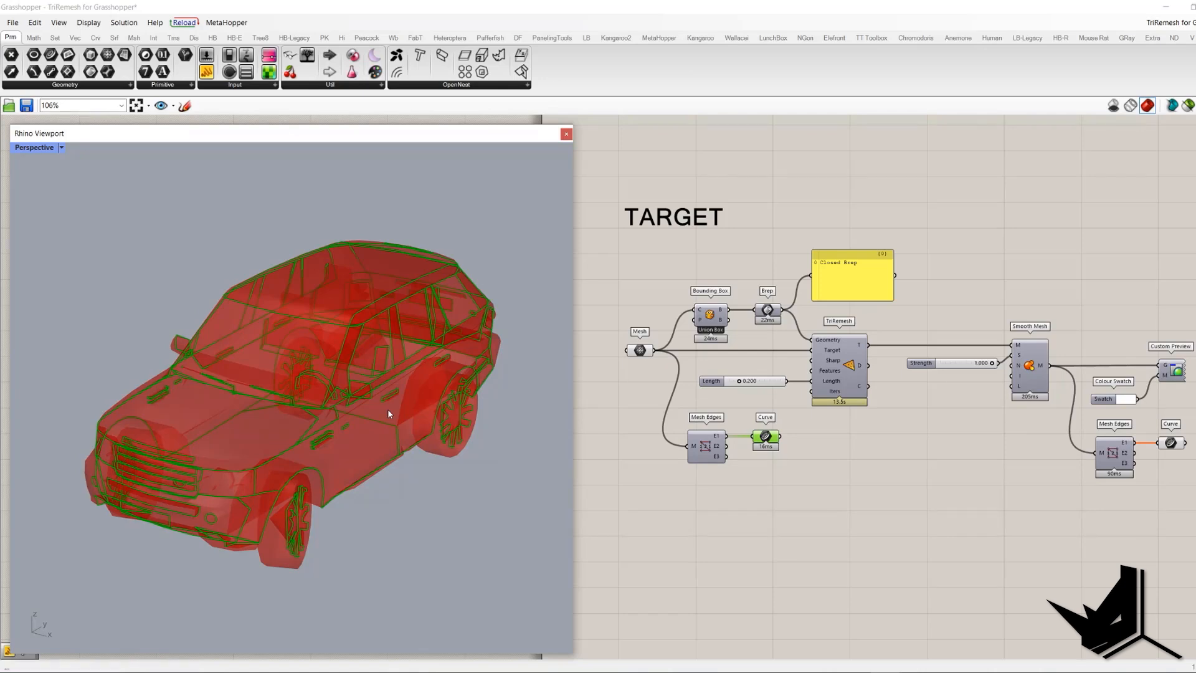
click(597, 338)
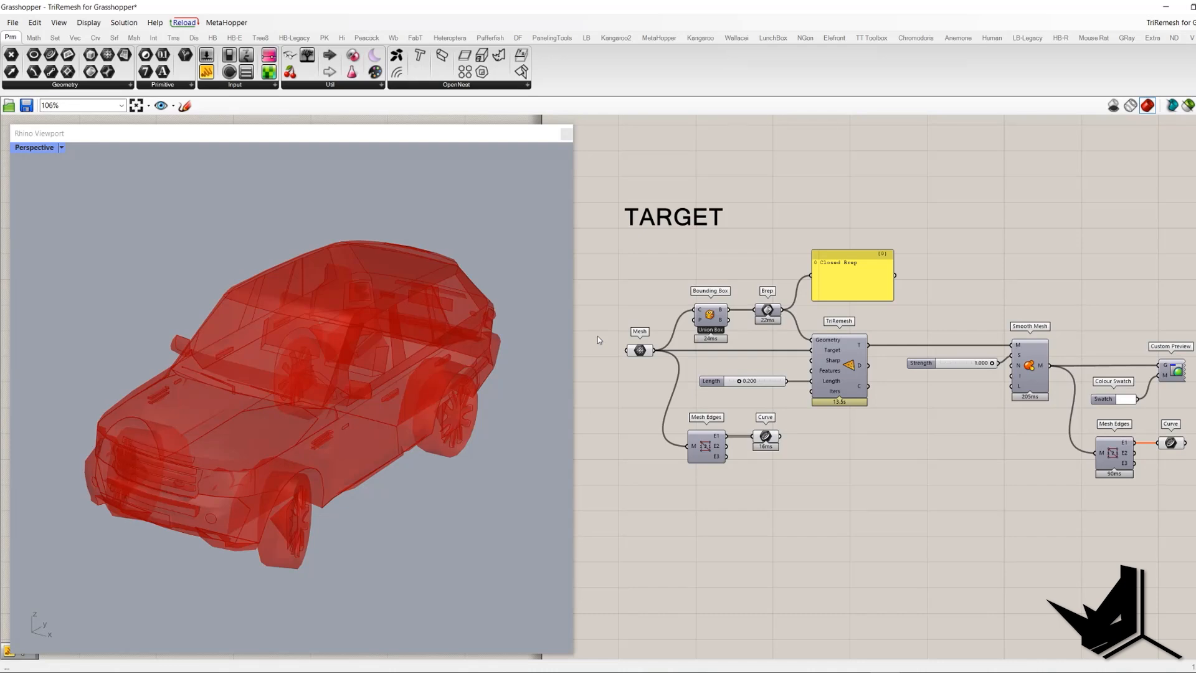
Show the Bounding Box built around the car mesh and the Brep component that stores it.
click(637, 348)
click(625, 315)
click(643, 351)
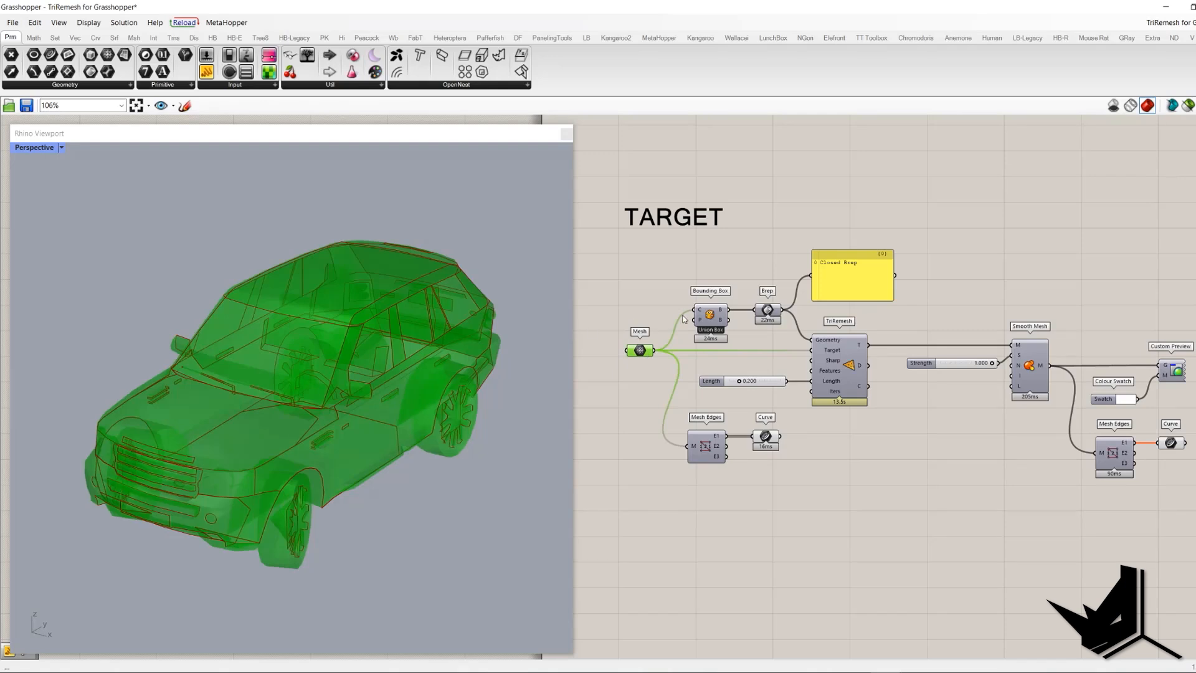
click(713, 319)
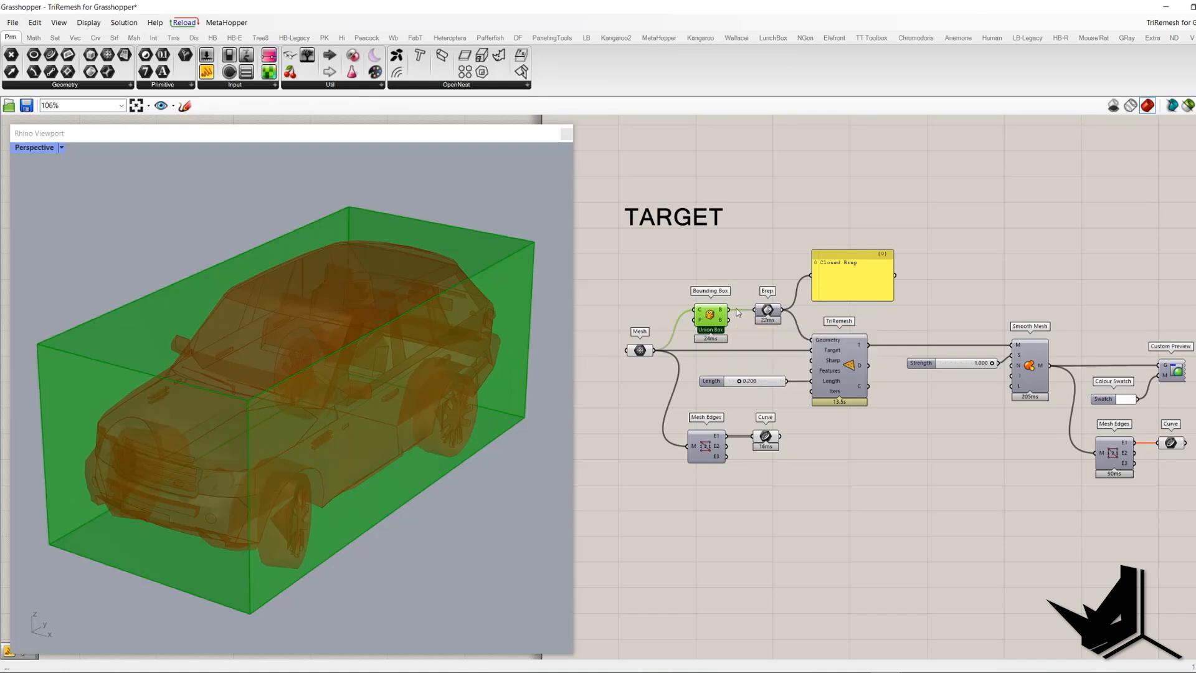
click(766, 311)
scroll(721, 303, up, 3)
scroll(721, 299, down, 2)
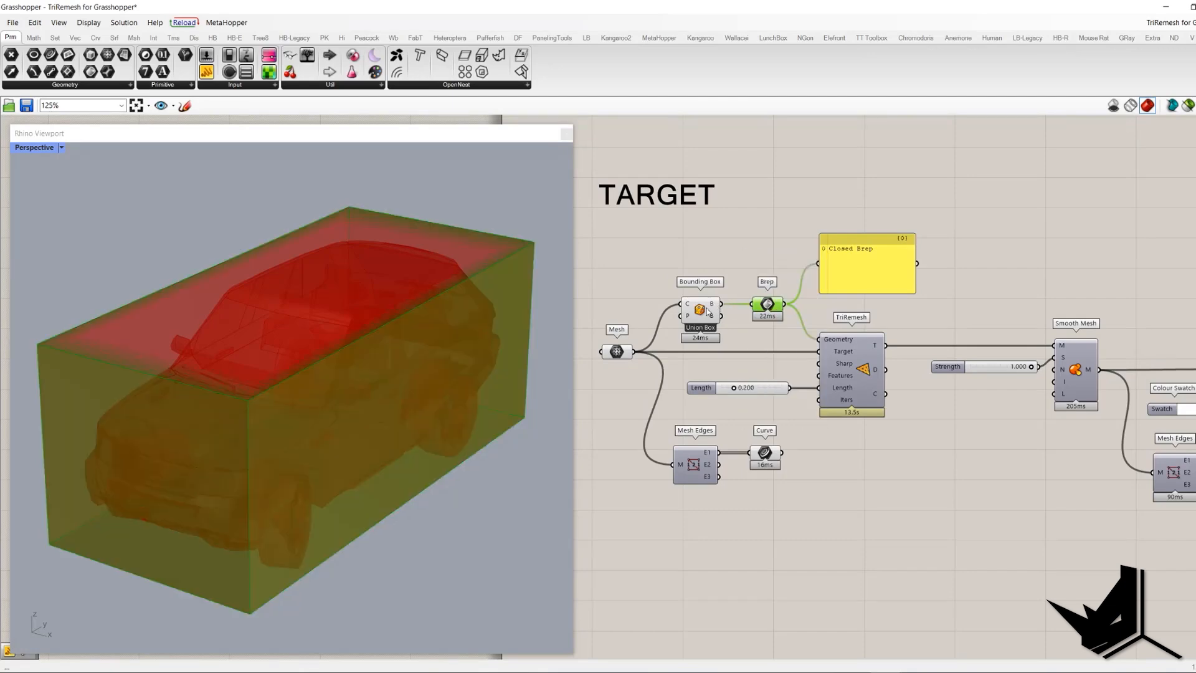
Turn off the Bounding Box preview and check the Brep connected to TriRemesh's Geometry input.
click(707, 306)
right_click(729, 268)
click(751, 284)
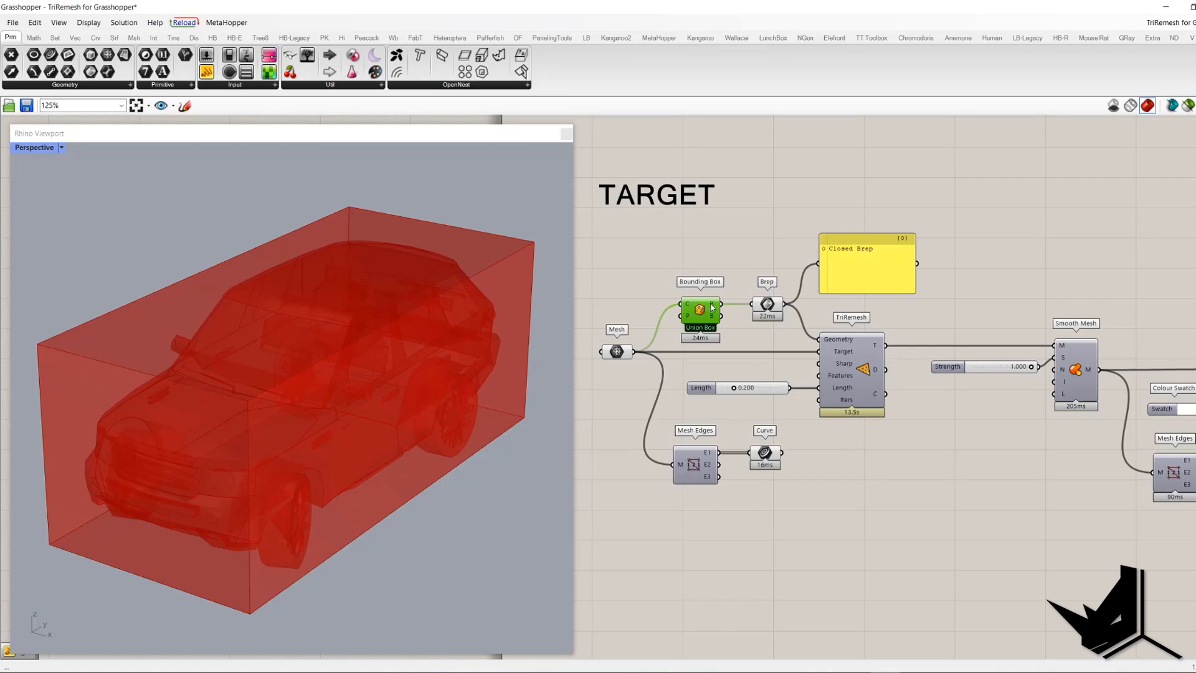
drag(744, 279, 786, 307)
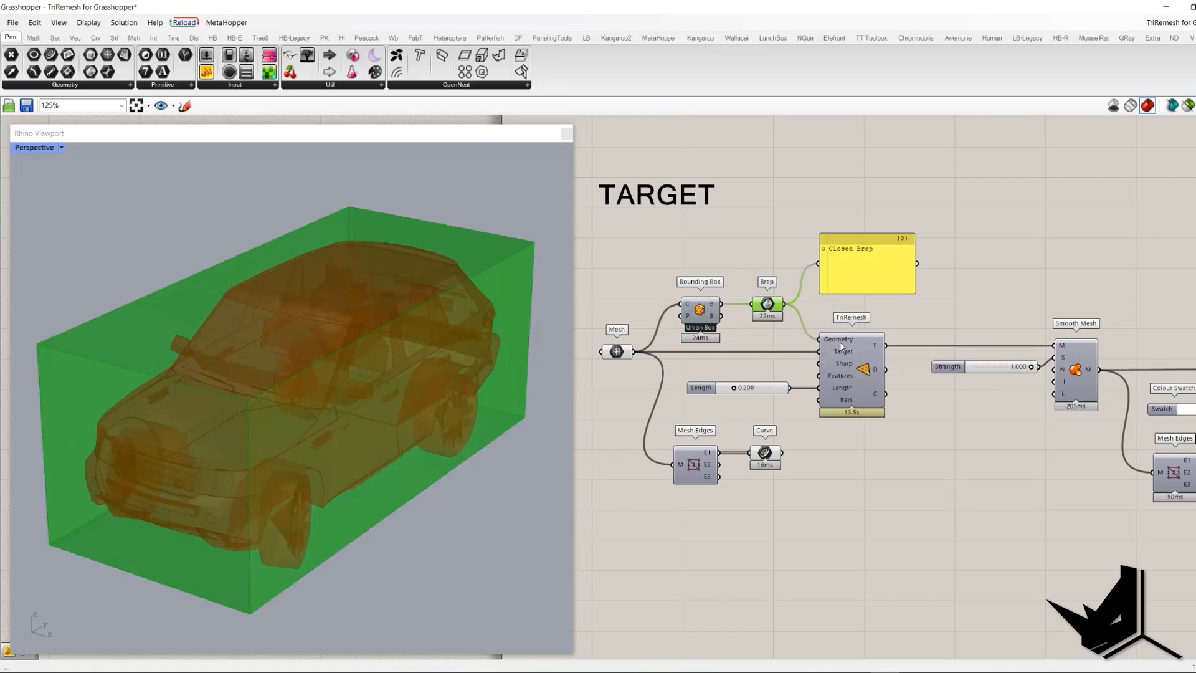
click(813, 366)
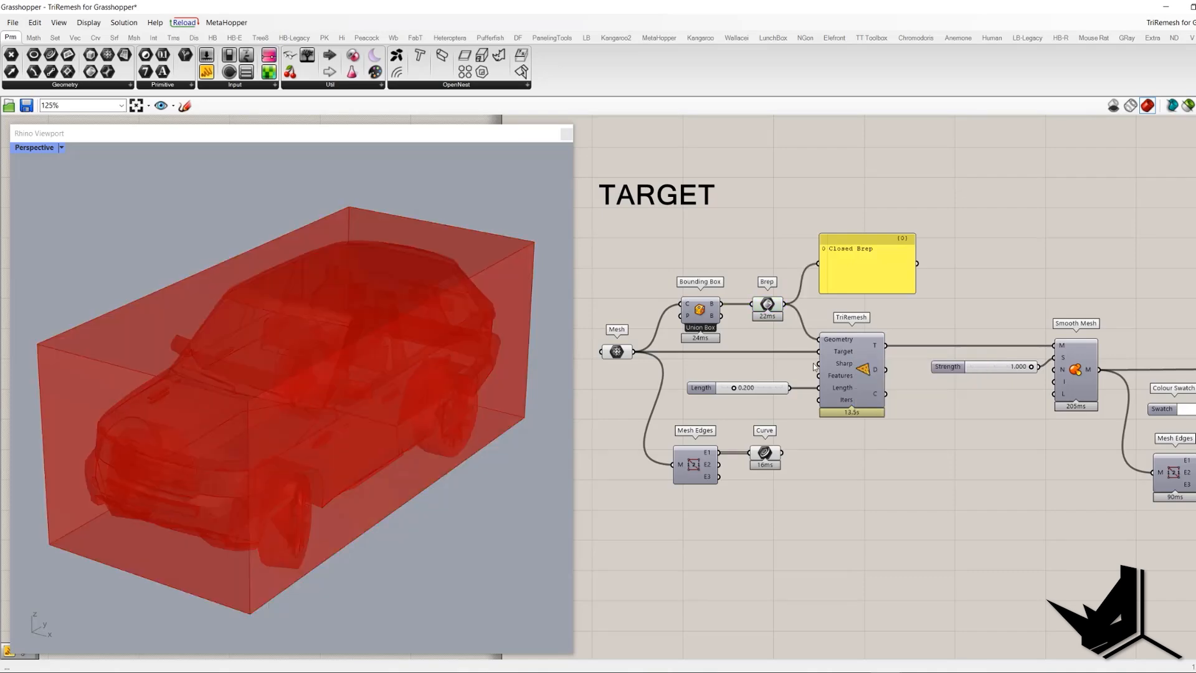
Turn off the previews of the Mesh, Bounding Box and Brep components that feed TriRemesh.
click(623, 352)
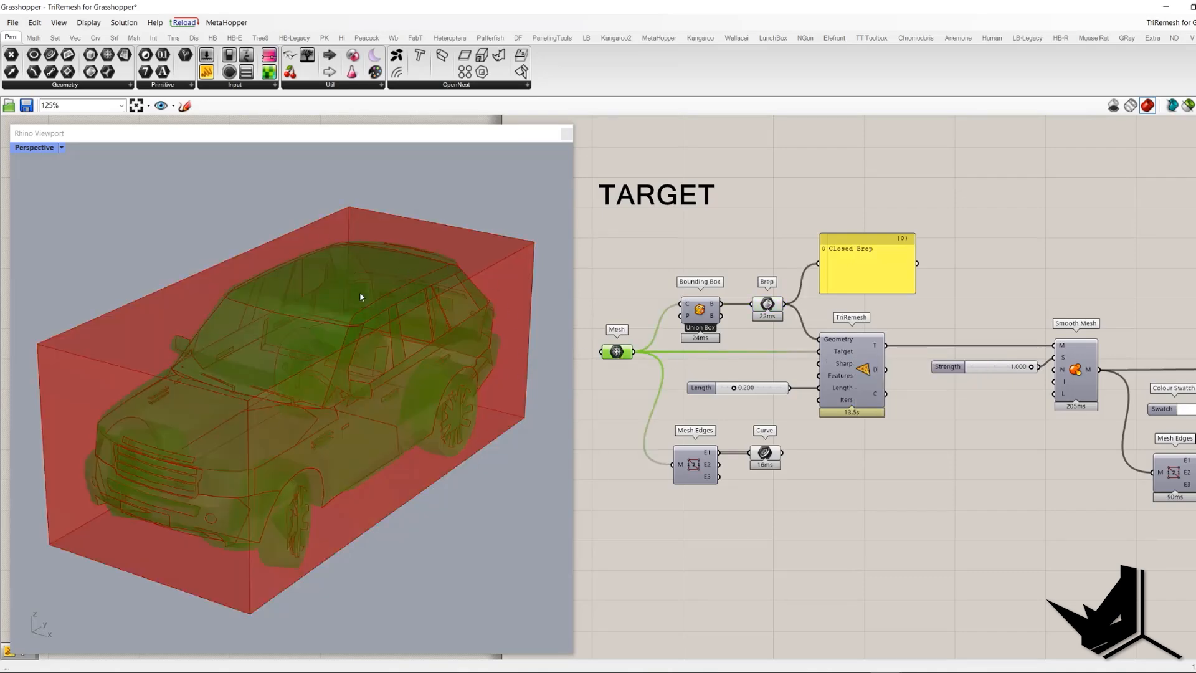
click(765, 387)
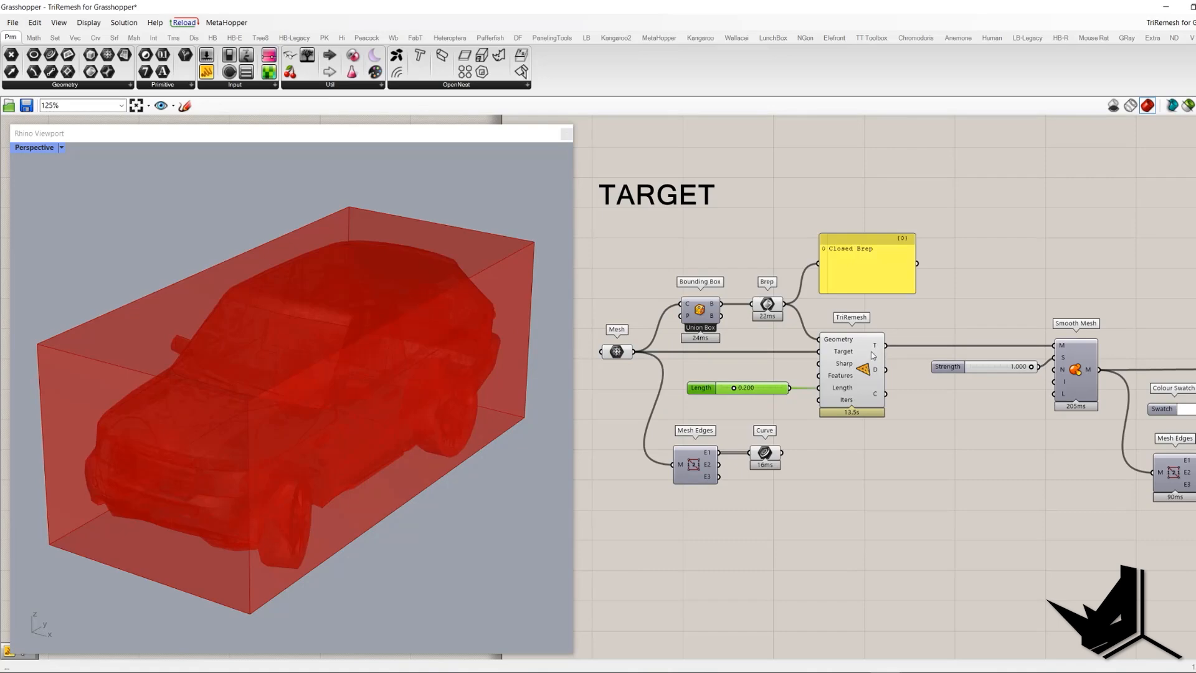
drag(769, 408, 601, 264)
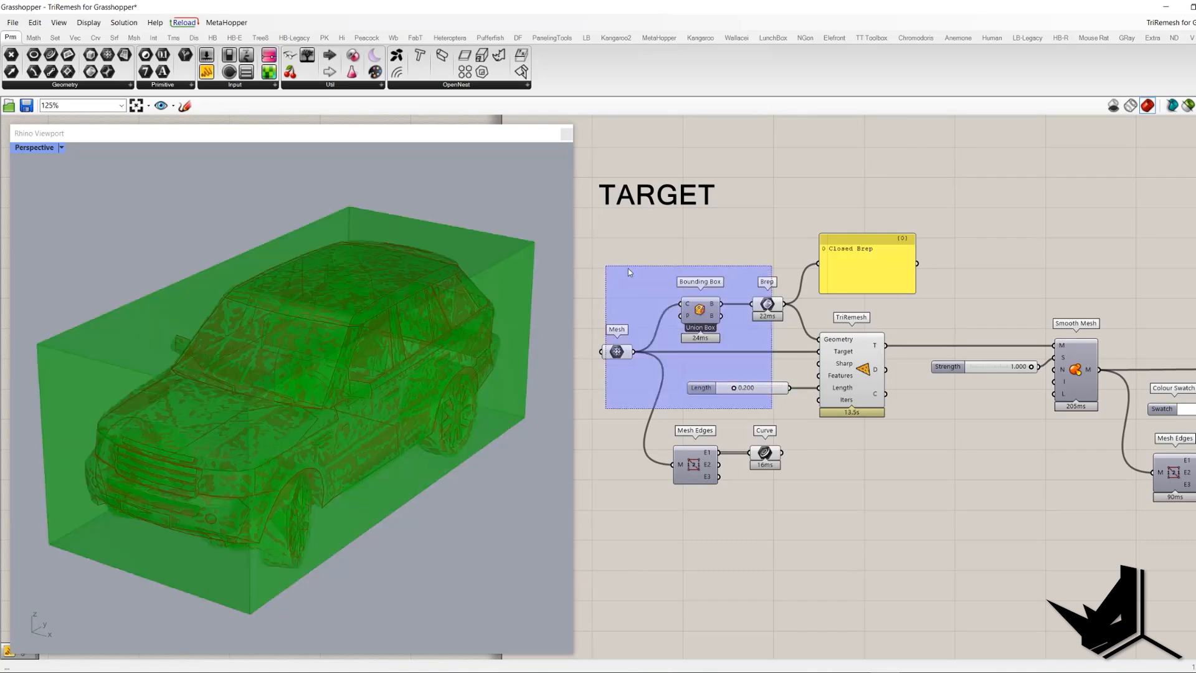
right_click(606, 252)
click(632, 272)
right_drag(423, 343, 388, 342)
Turn off the preview of the Curve component that holds the original car mesh's edges.
click(768, 458)
right_click(899, 472)
click(911, 478)
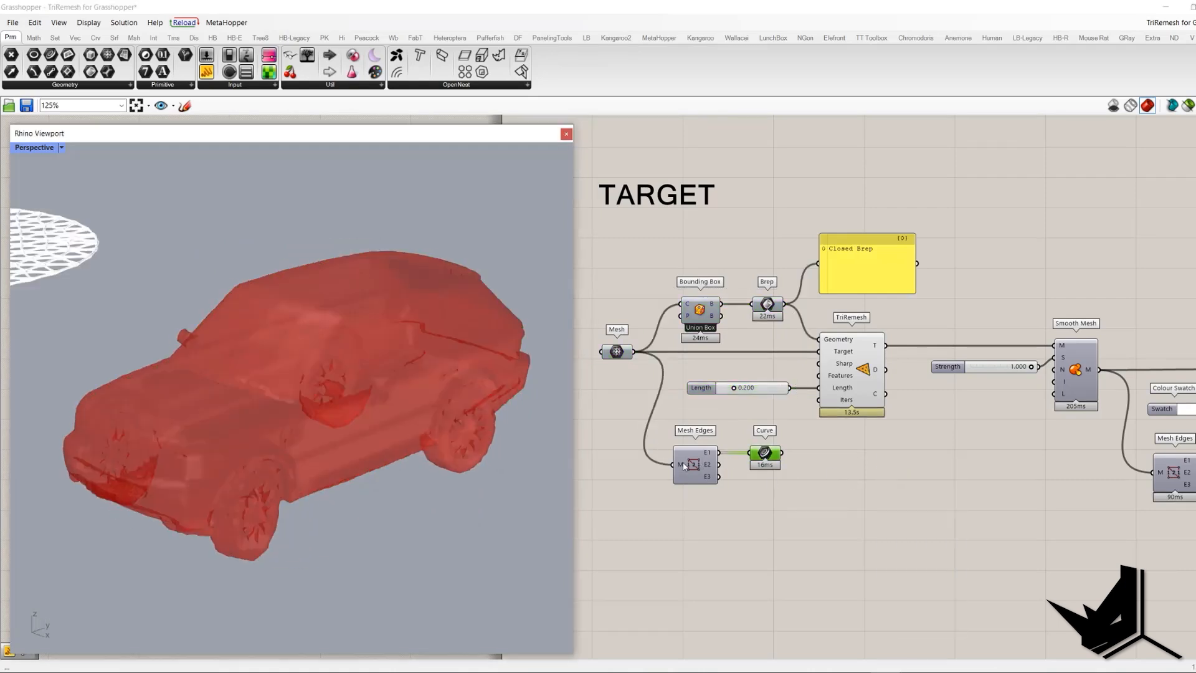
Try feeding TriRemesh's T output into the M input of the car's Mesh Edges component, and undo the connection.
drag(885, 345, 672, 464)
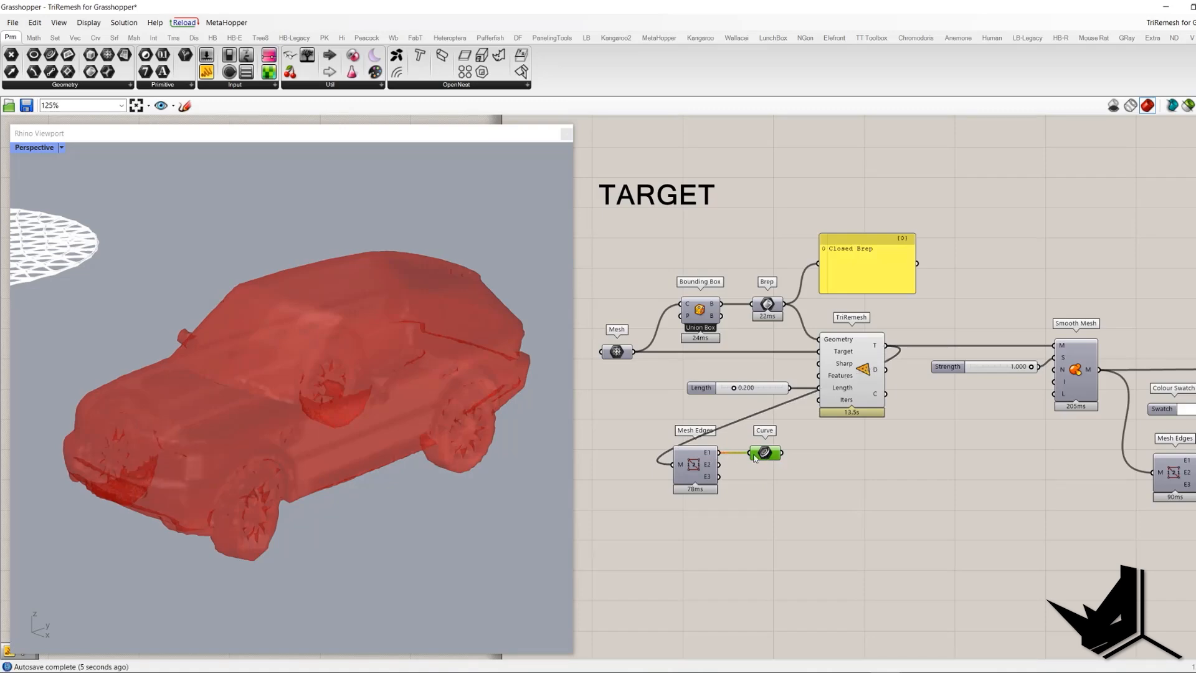
key(ctrl+z)
right_drag(437, 431, 350, 435)
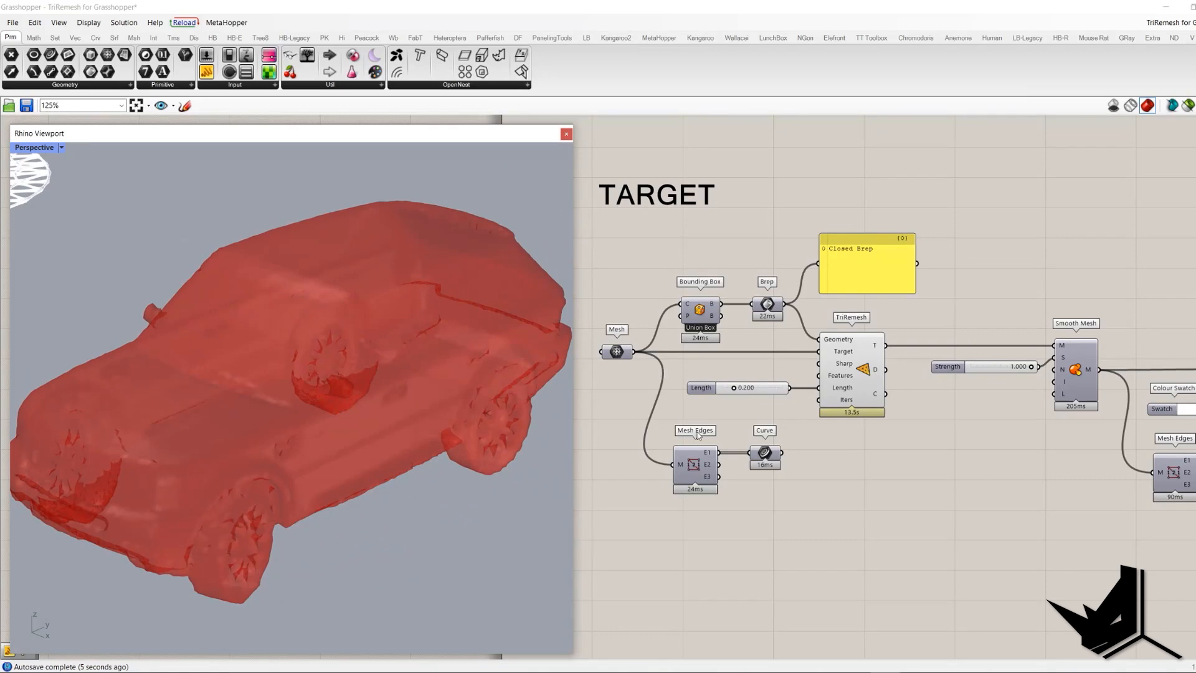
Set the Length slider connected to TriRemesh to 0.100.
click(736, 392)
double_click(744, 391)
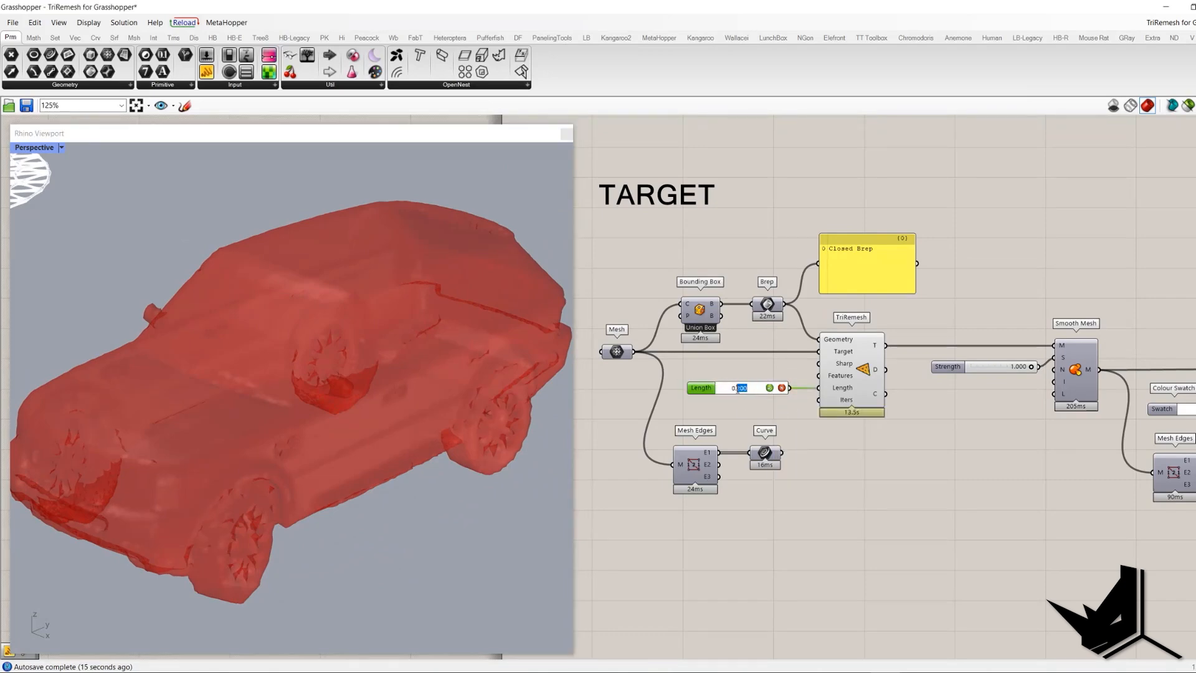
text(1)
key(Return)
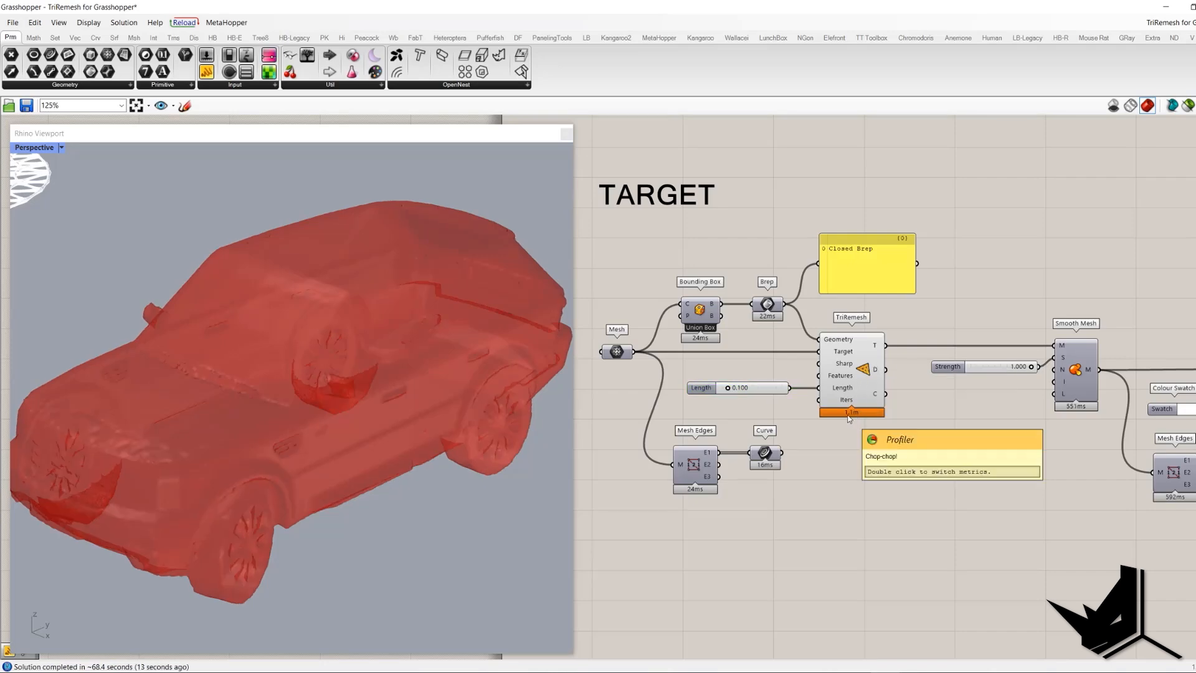
Examine the remeshed car from several angles and check the Smooth Mesh component that receives TriRemesh's output.
right_drag(262, 366, 369, 372)
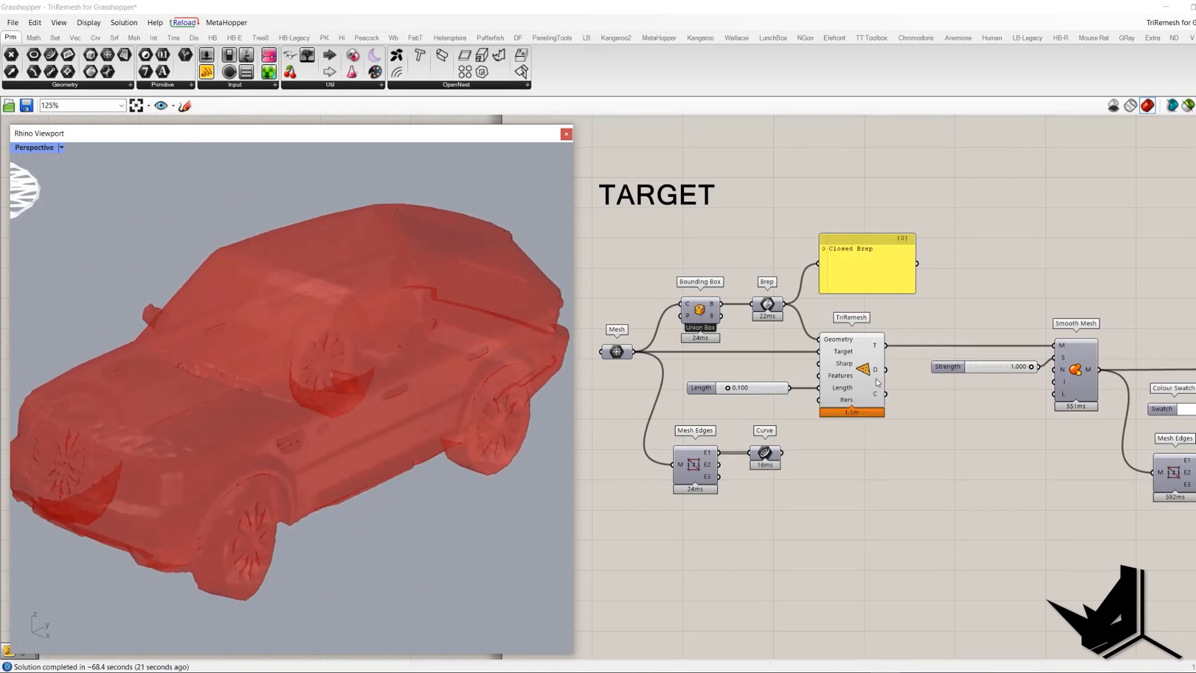
right_drag(387, 390, 360, 335)
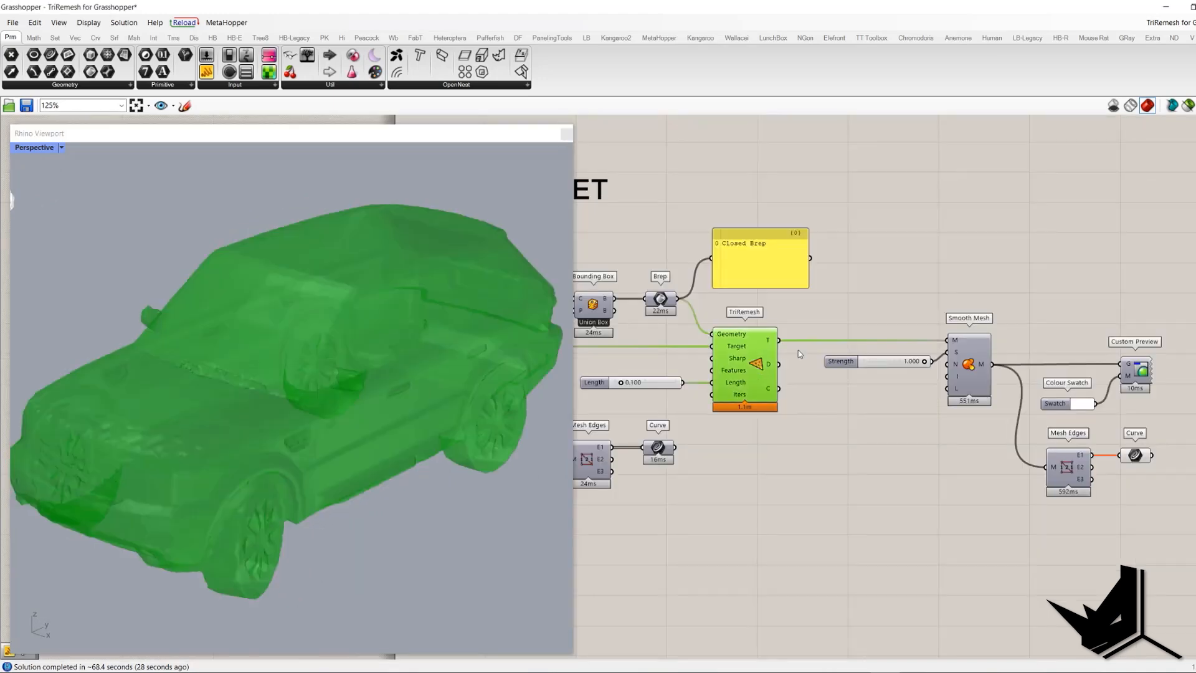
click(848, 428)
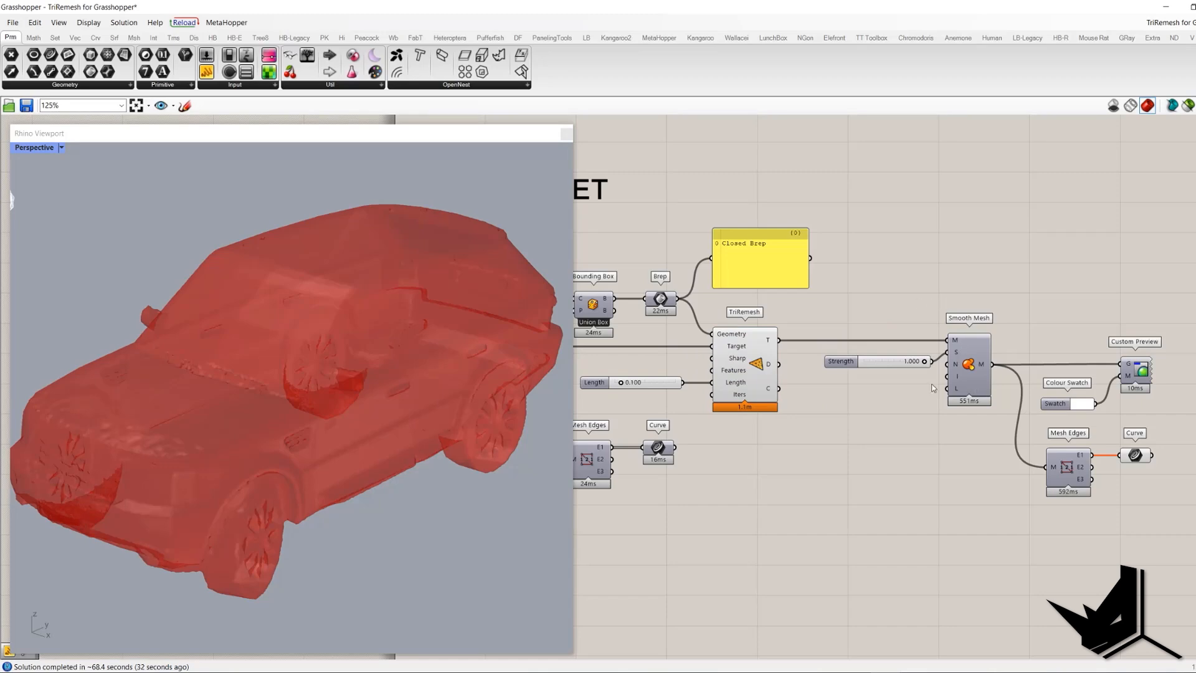
click(978, 372)
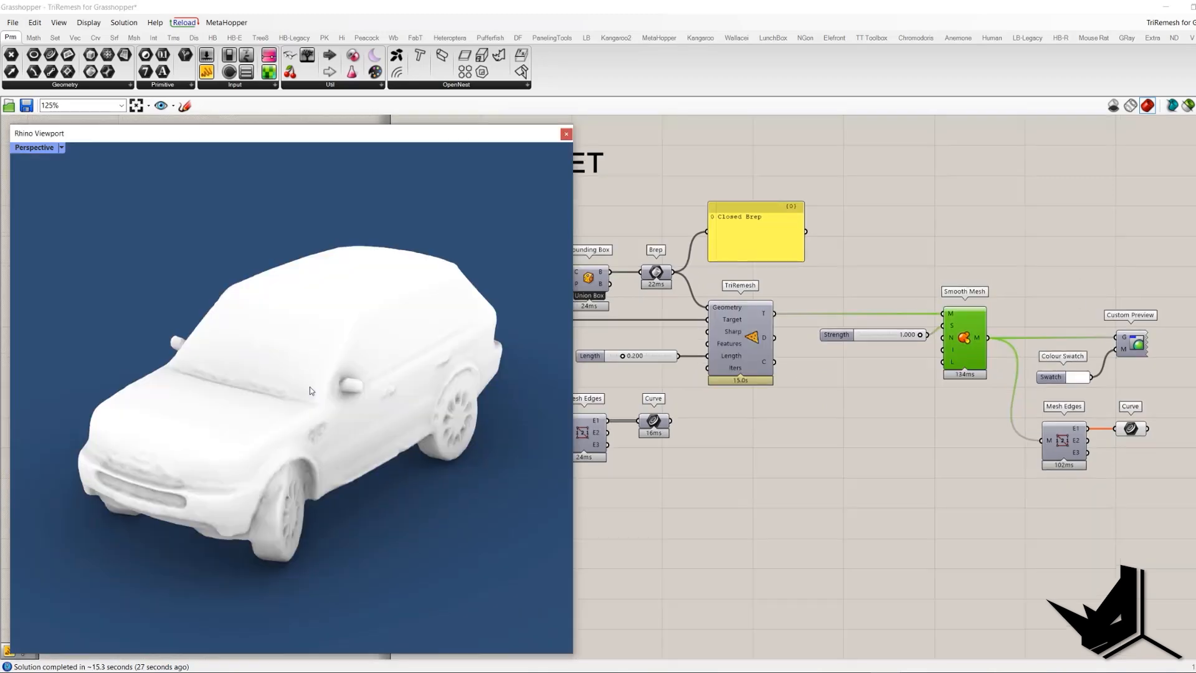
right_drag(309, 387, 383, 400)
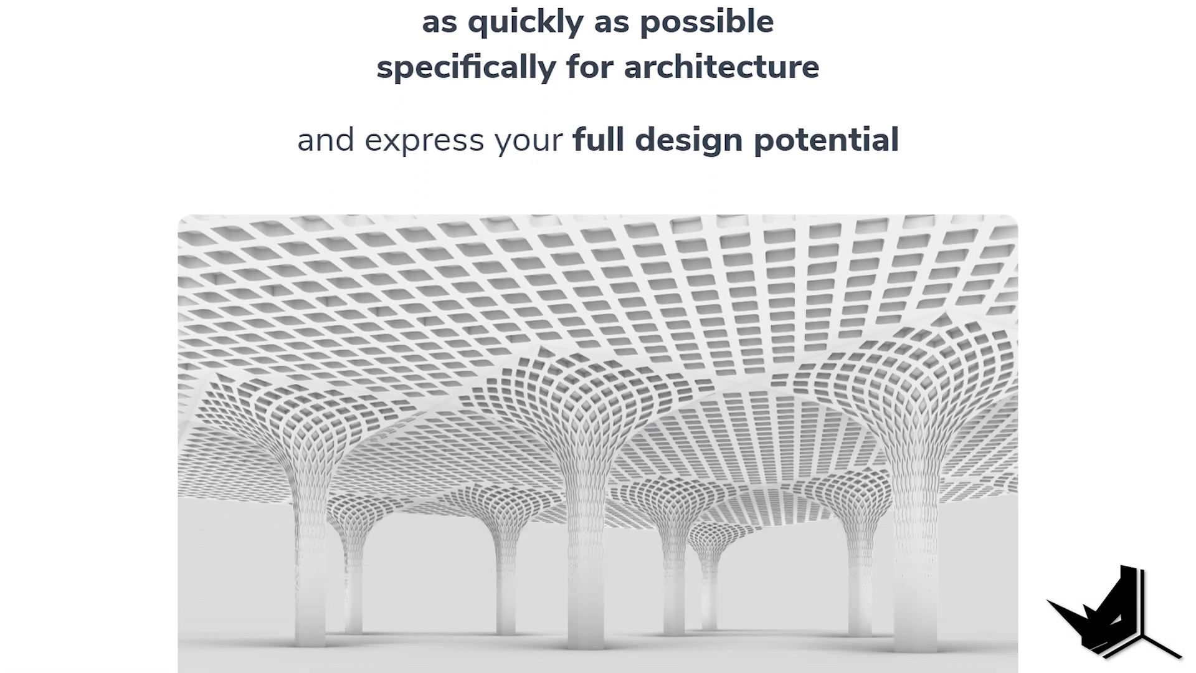
Look through the Rhino for Architects Course web page, from its introduction to the What's Inside section.
scroll(597, 336, down, 7)
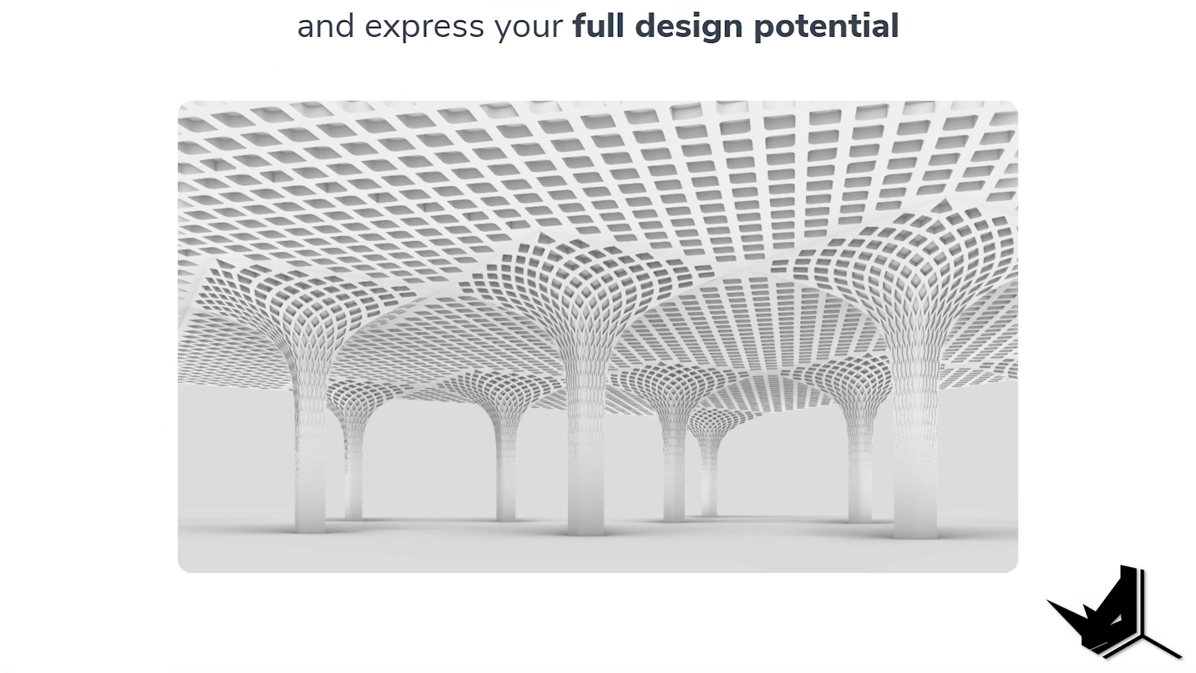
scroll(597, 336, down, 7)
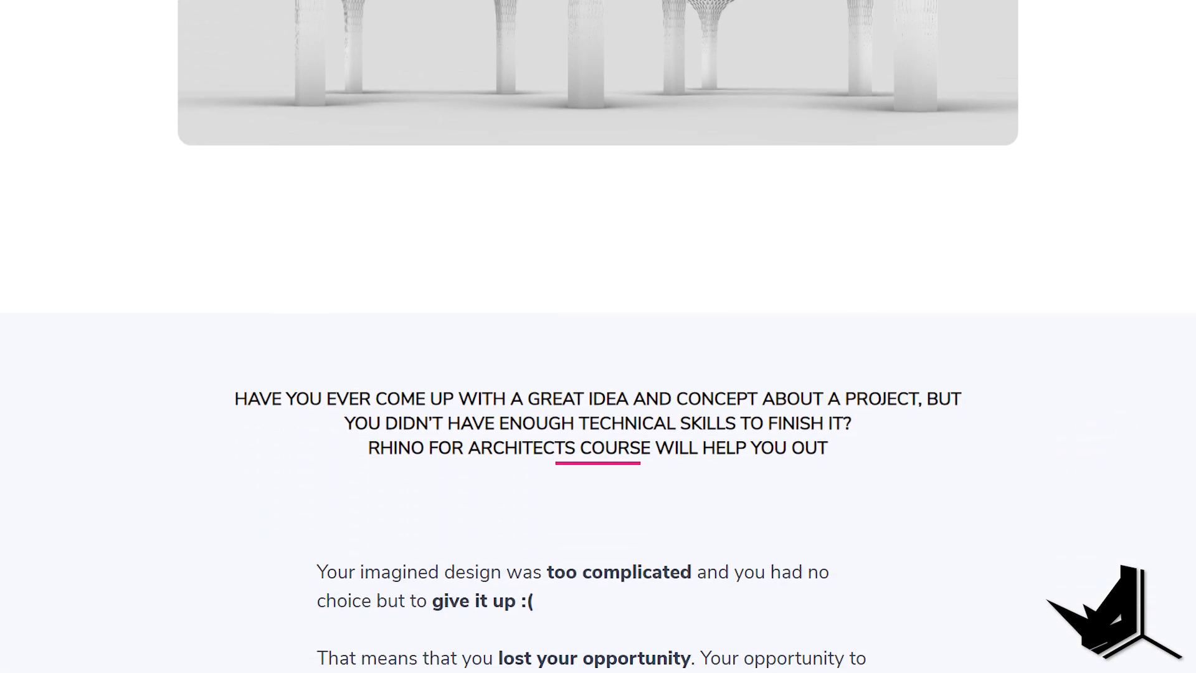
scroll(598, 337, down, 2)
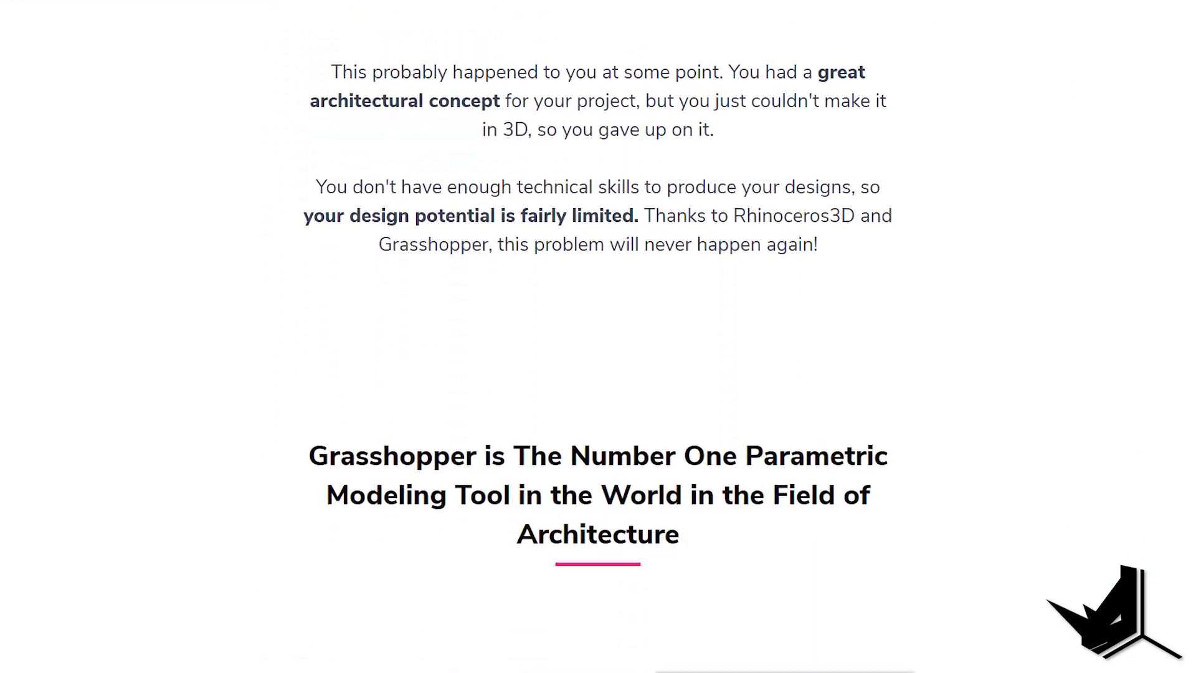
scroll(598, 337, down, 2)
scroll(598, 337, down, 2)
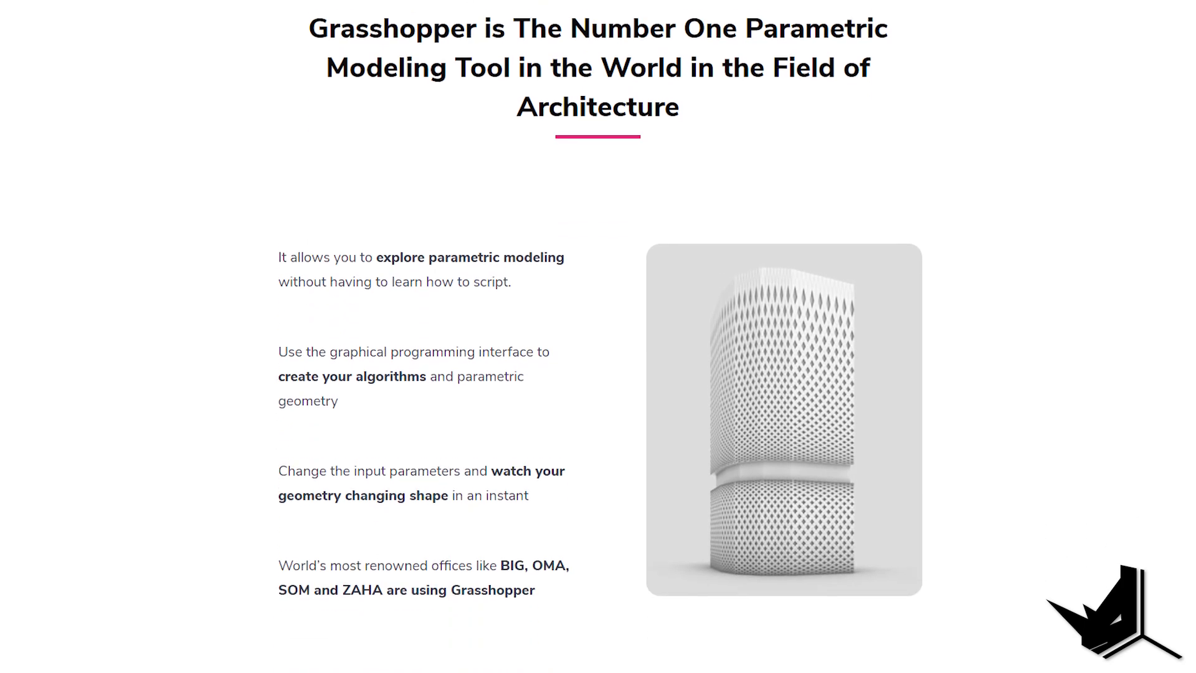
scroll(597, 336, down, 2)
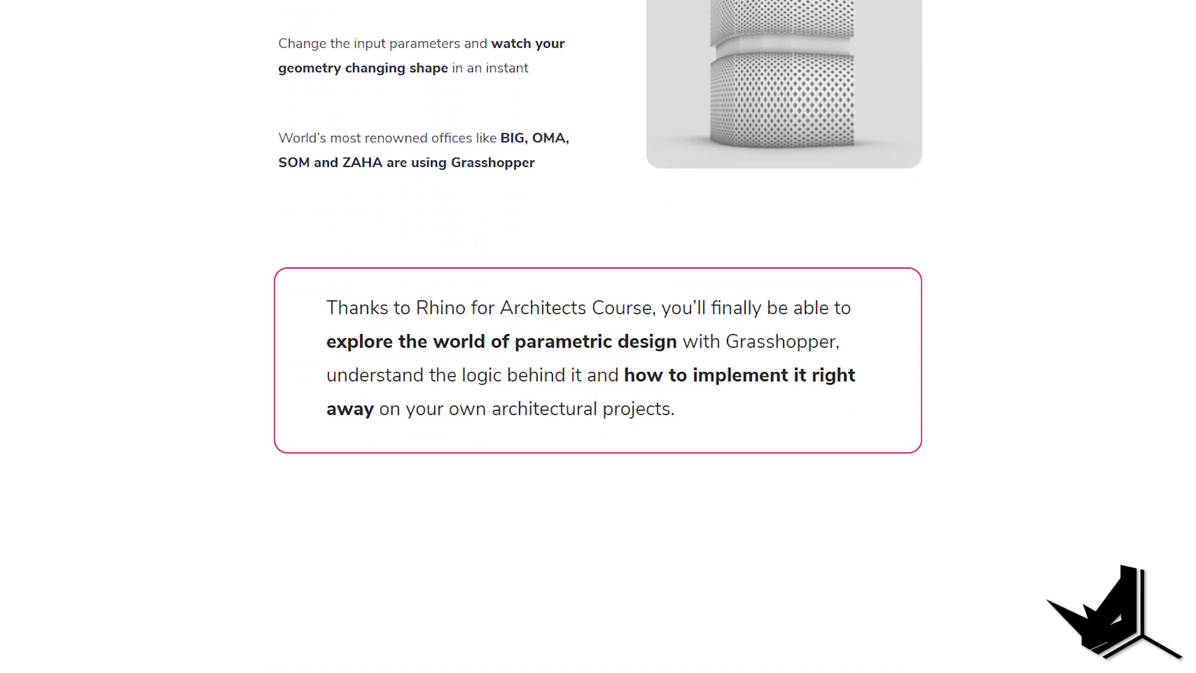
scroll(598, 337, down, 2)
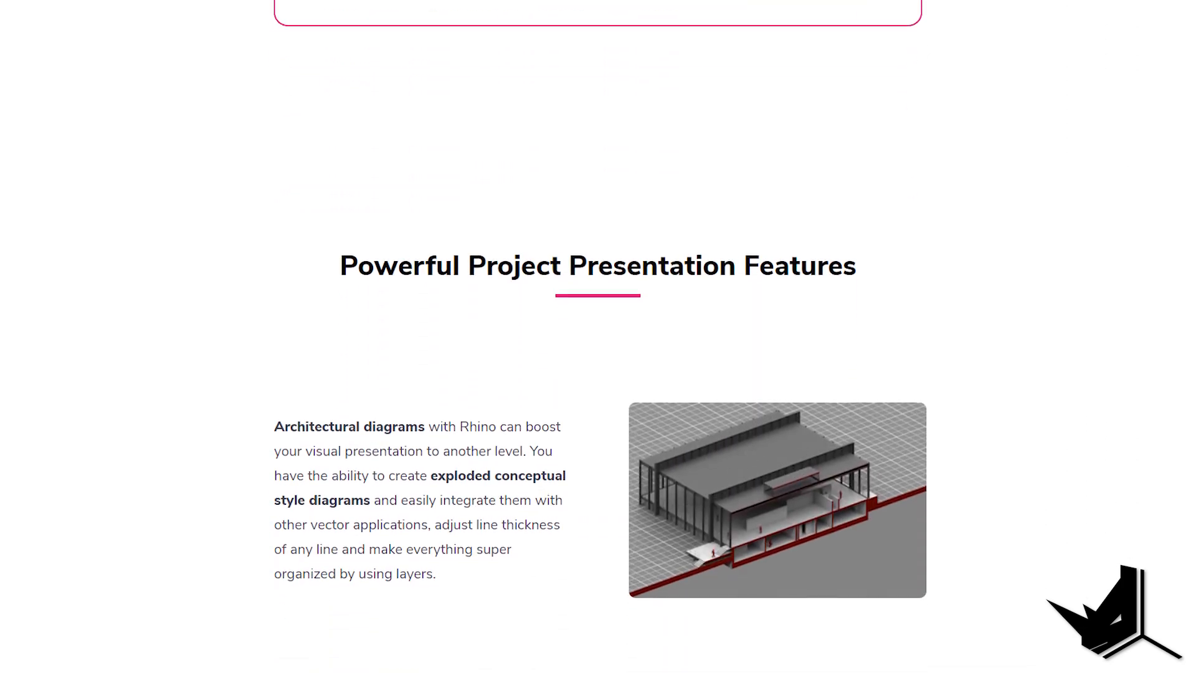
scroll(598, 336, down, 2)
scroll(598, 336, down, 8)
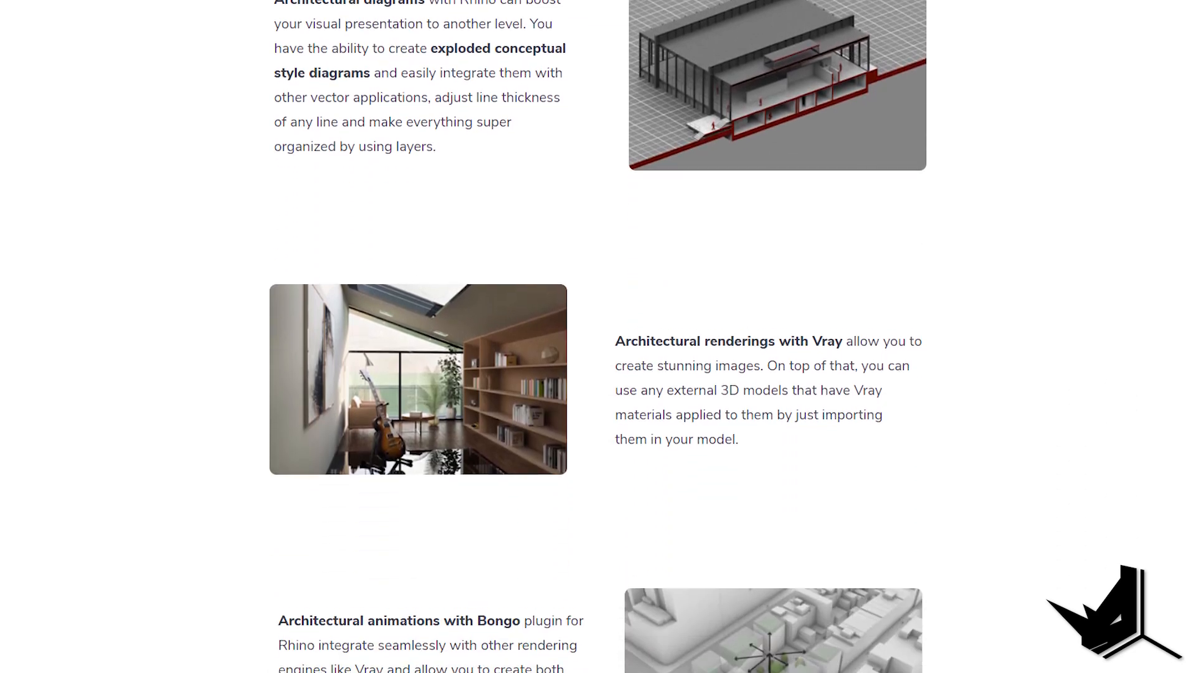
scroll(597, 336, down, 8)
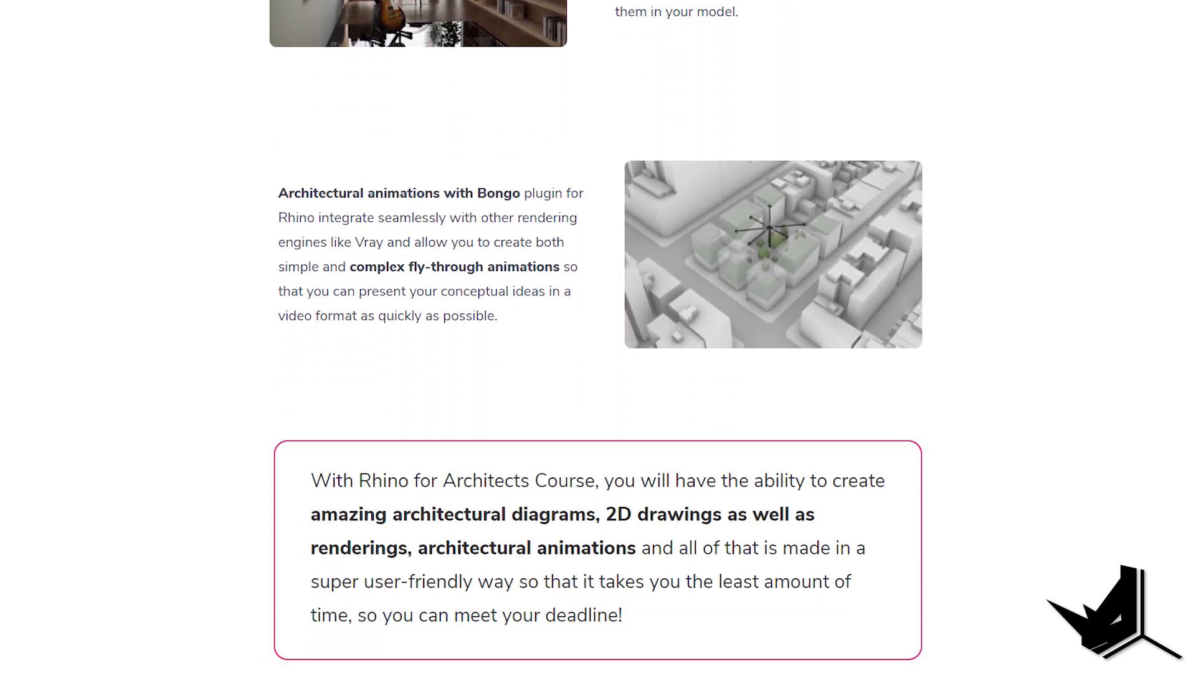
scroll(598, 336, down, 2)
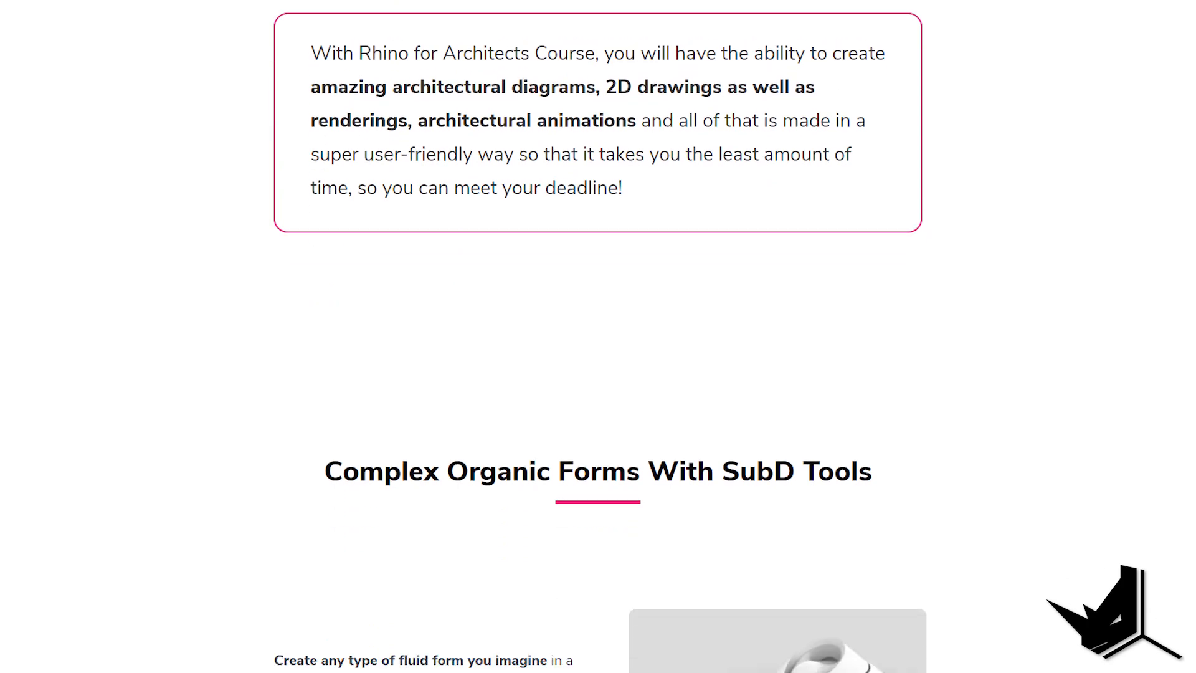
scroll(598, 336, down, 2)
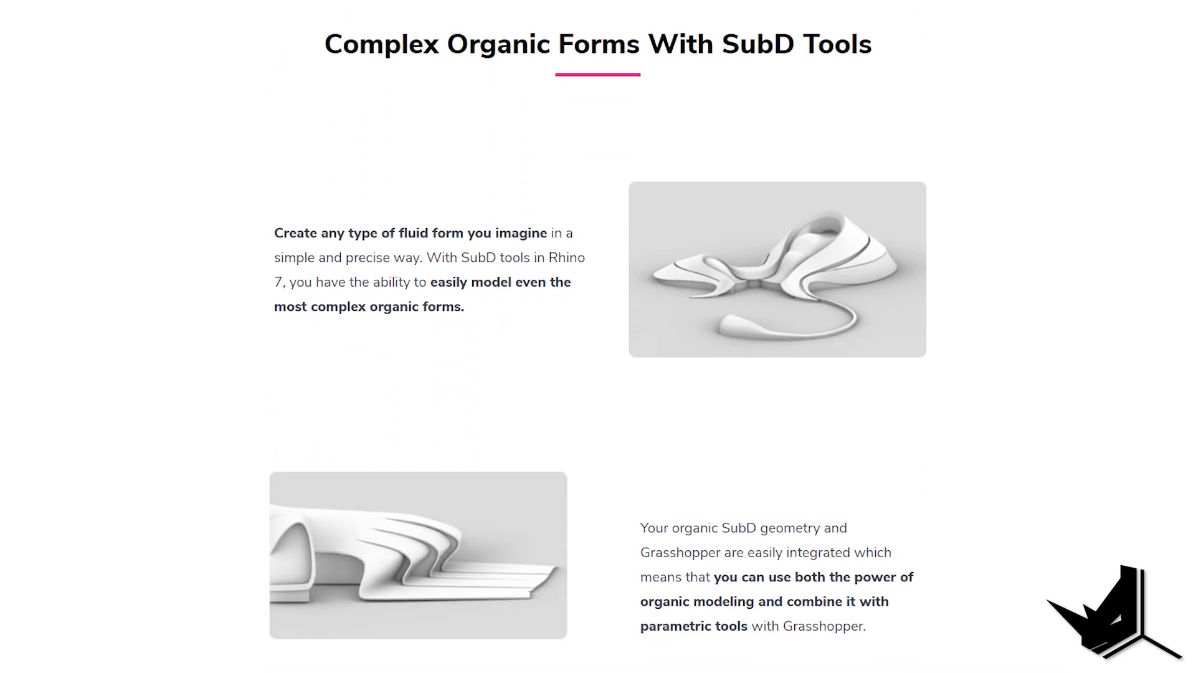
scroll(598, 336, down, 8)
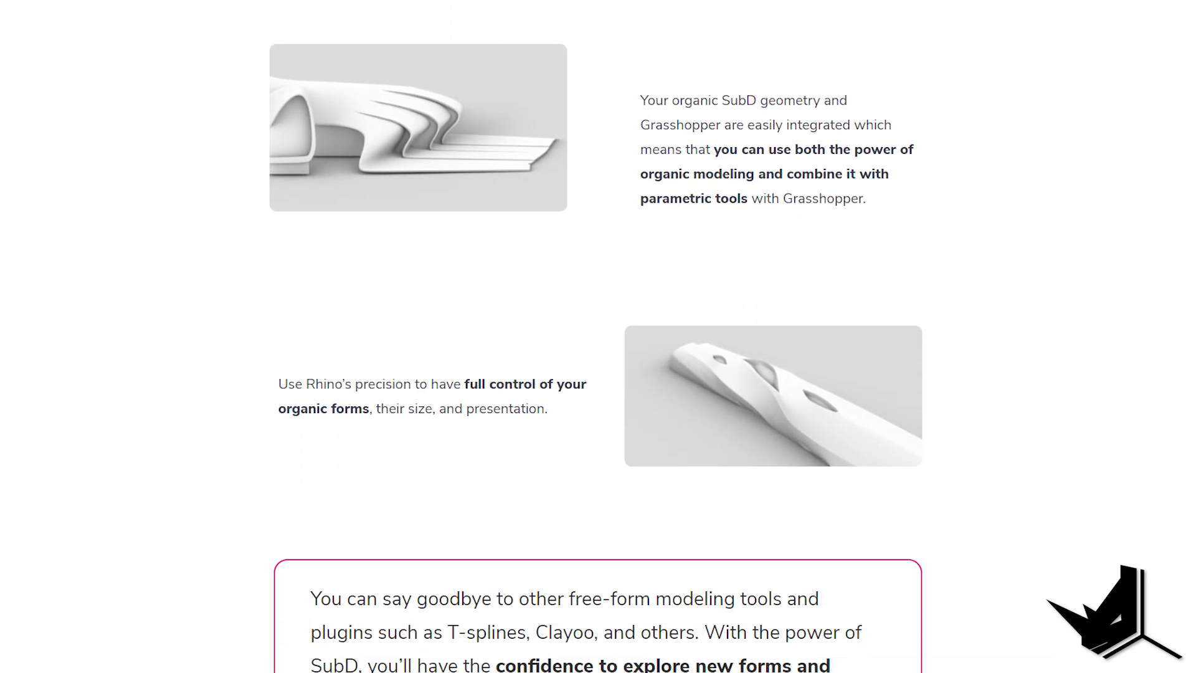
scroll(598, 336, down, 8)
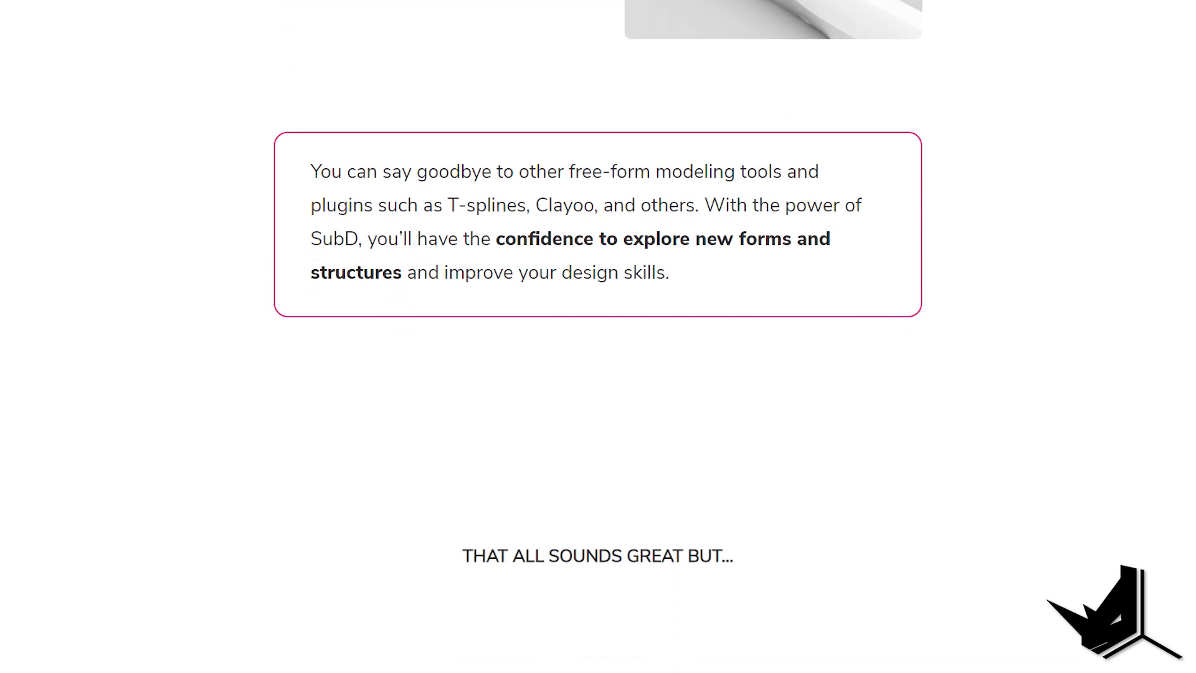
scroll(598, 336, down, 8)
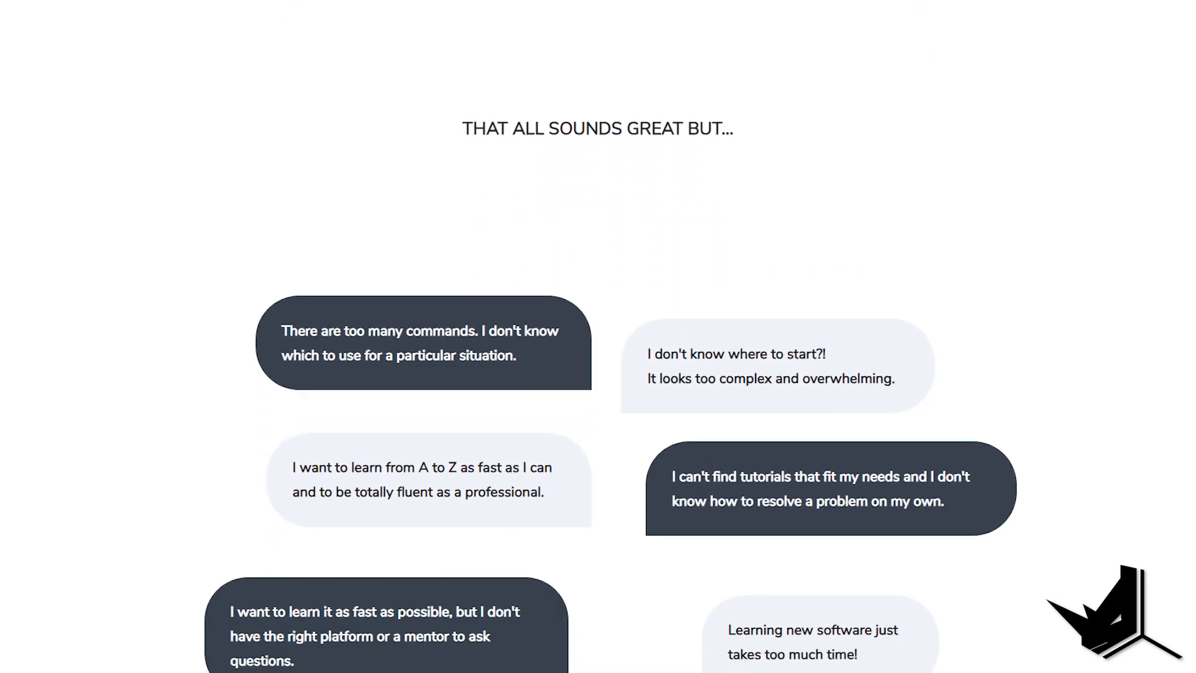
scroll(598, 336, down, 8)
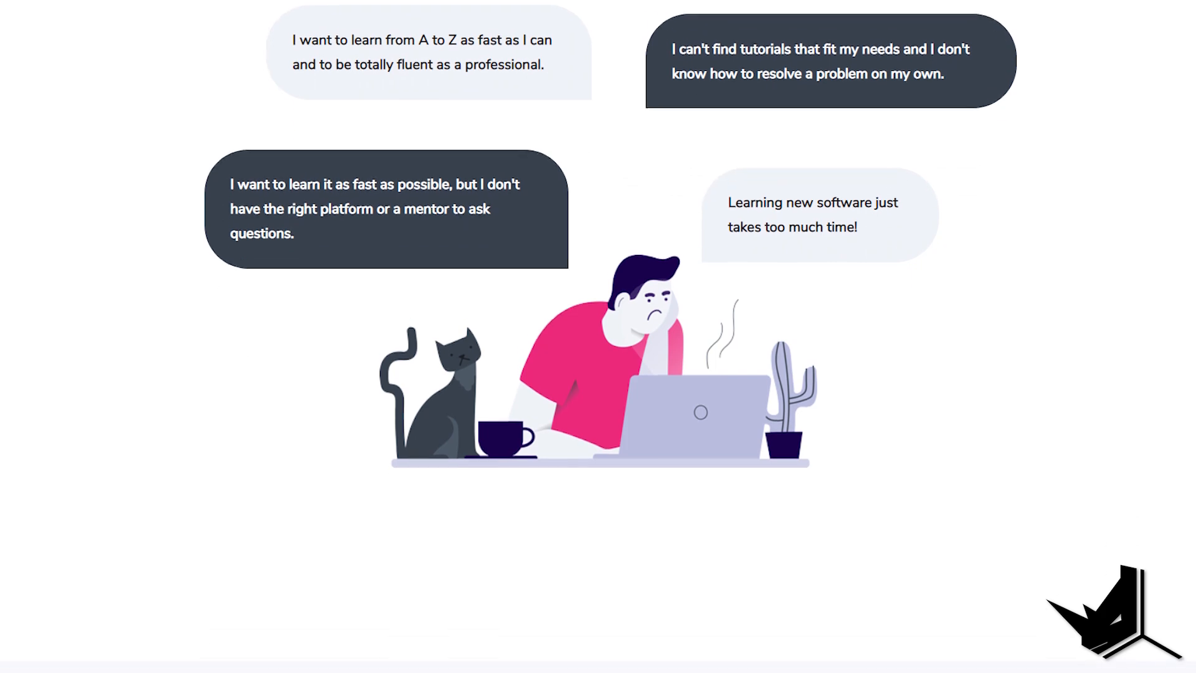
scroll(598, 337, down, 4)
scroll(598, 337, down, 2)
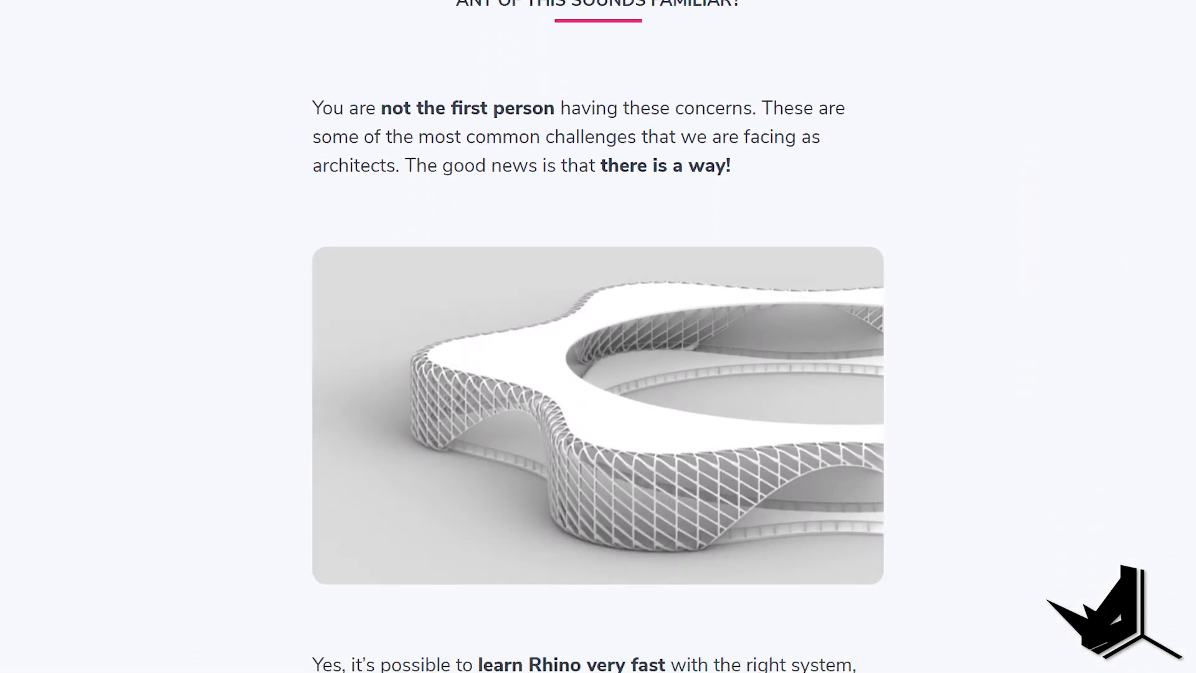
scroll(598, 337, down, 2)
scroll(597, 337, down, 2)
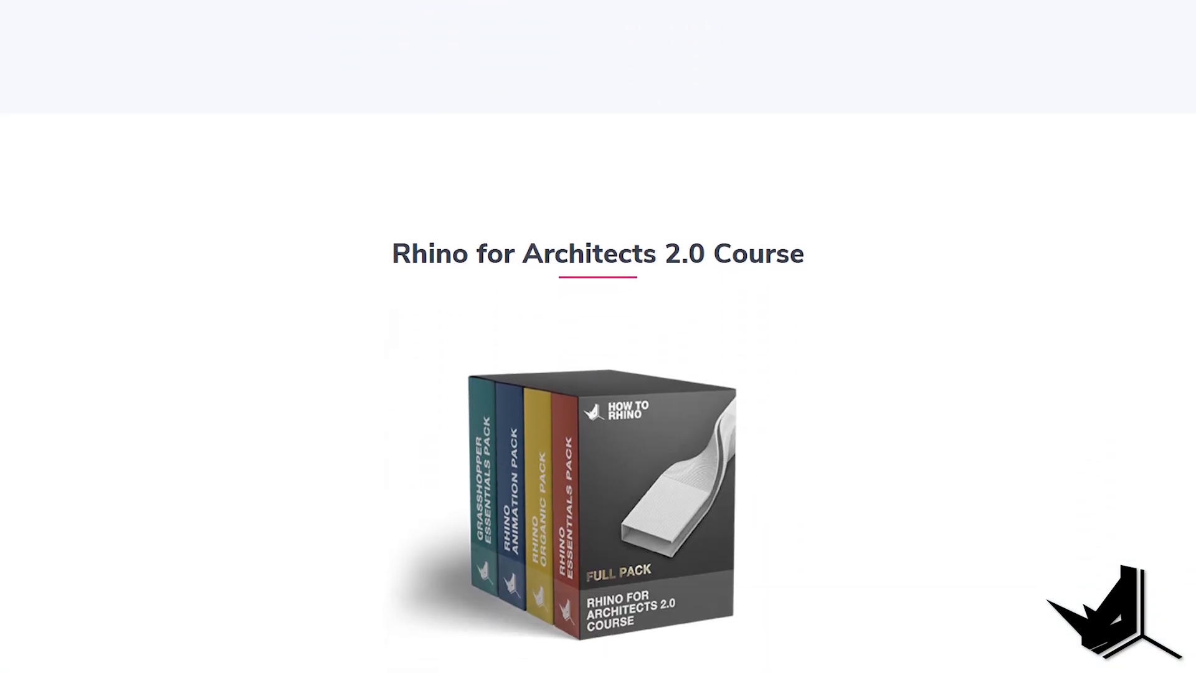
scroll(598, 336, down, 8)
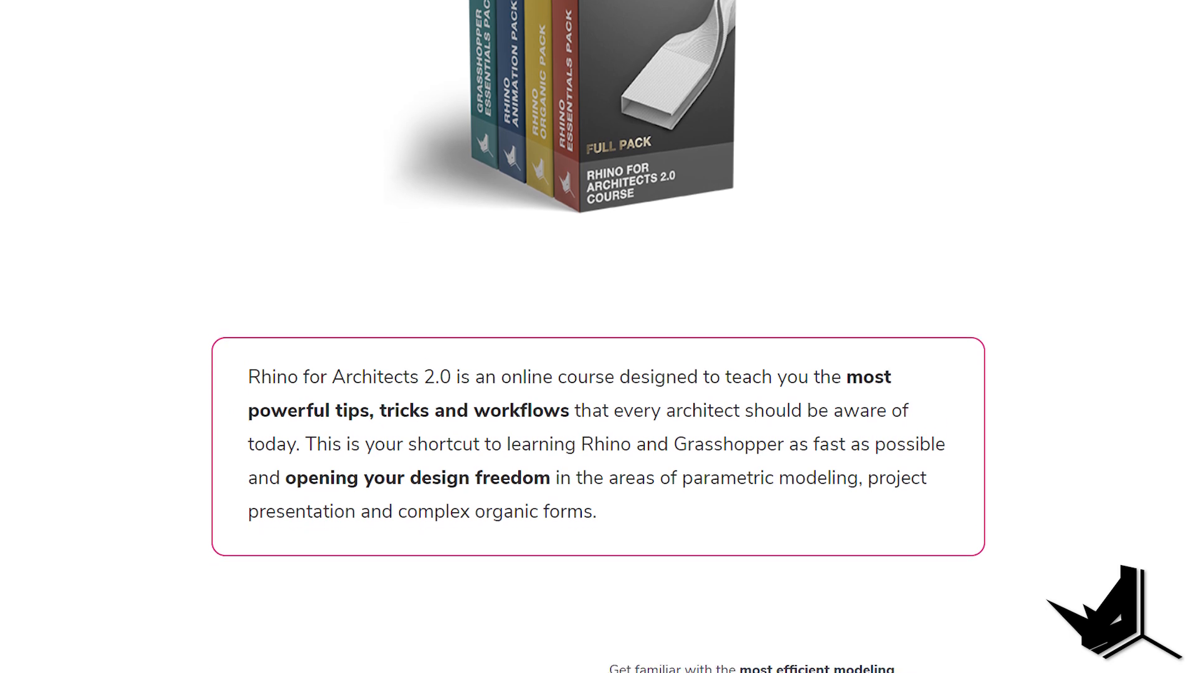
scroll(598, 336, down, 8)
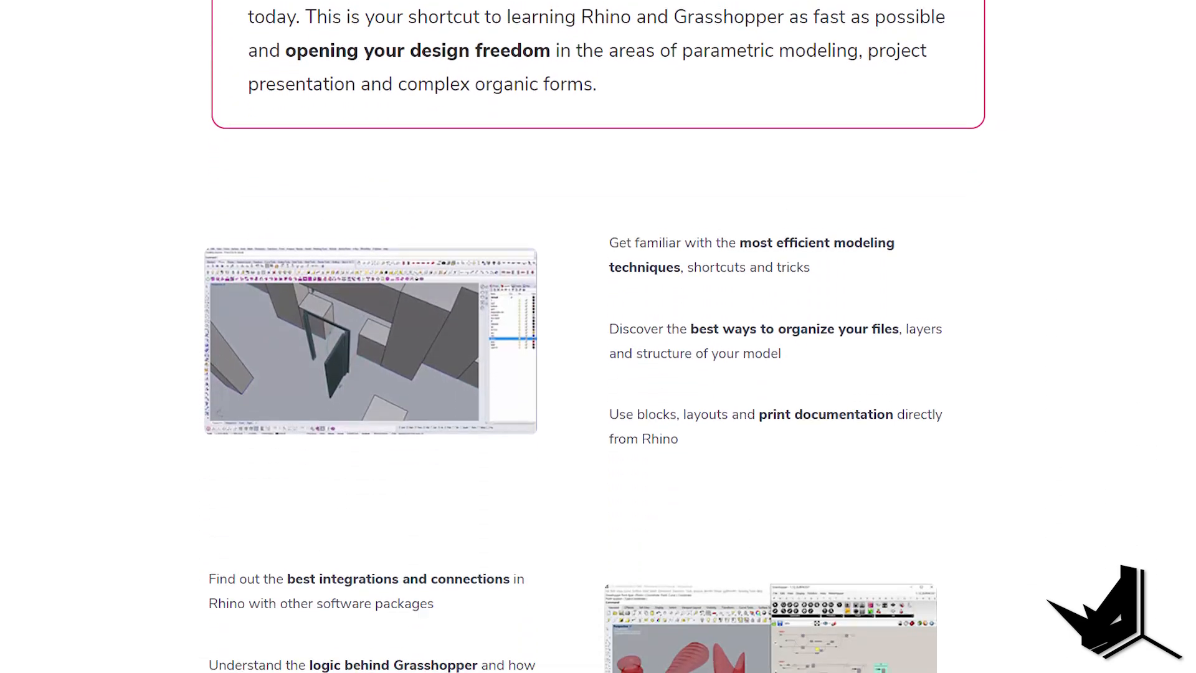
scroll(598, 336, down, 8)
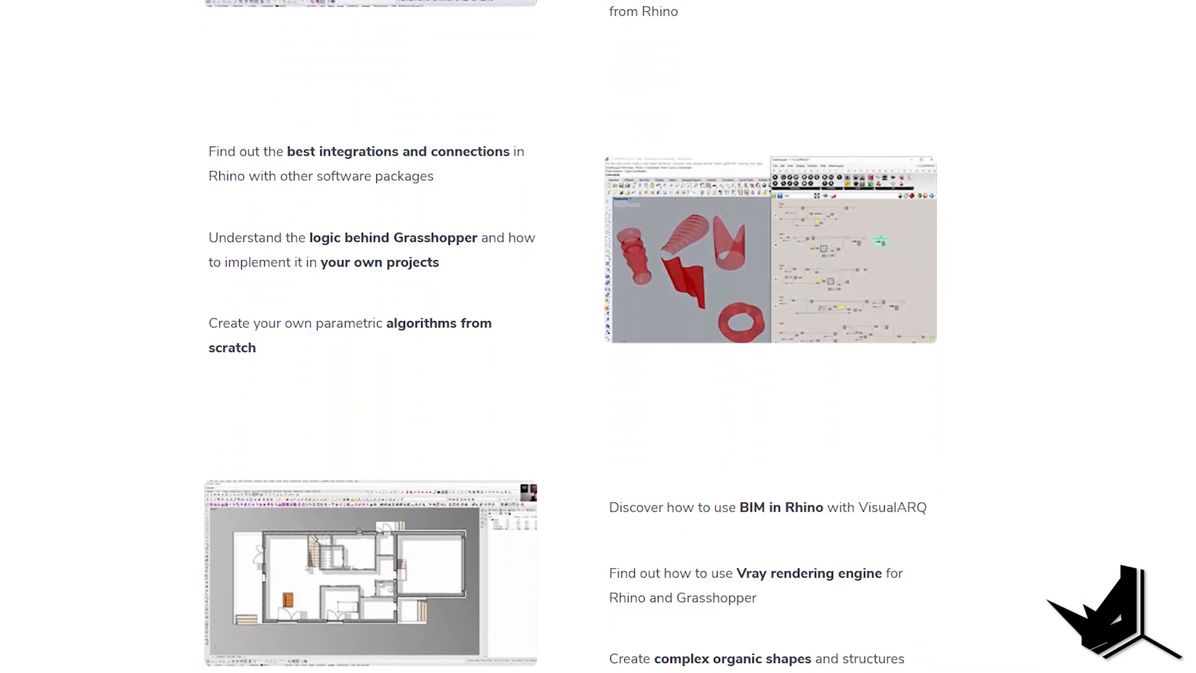
scroll(598, 336, down, 8)
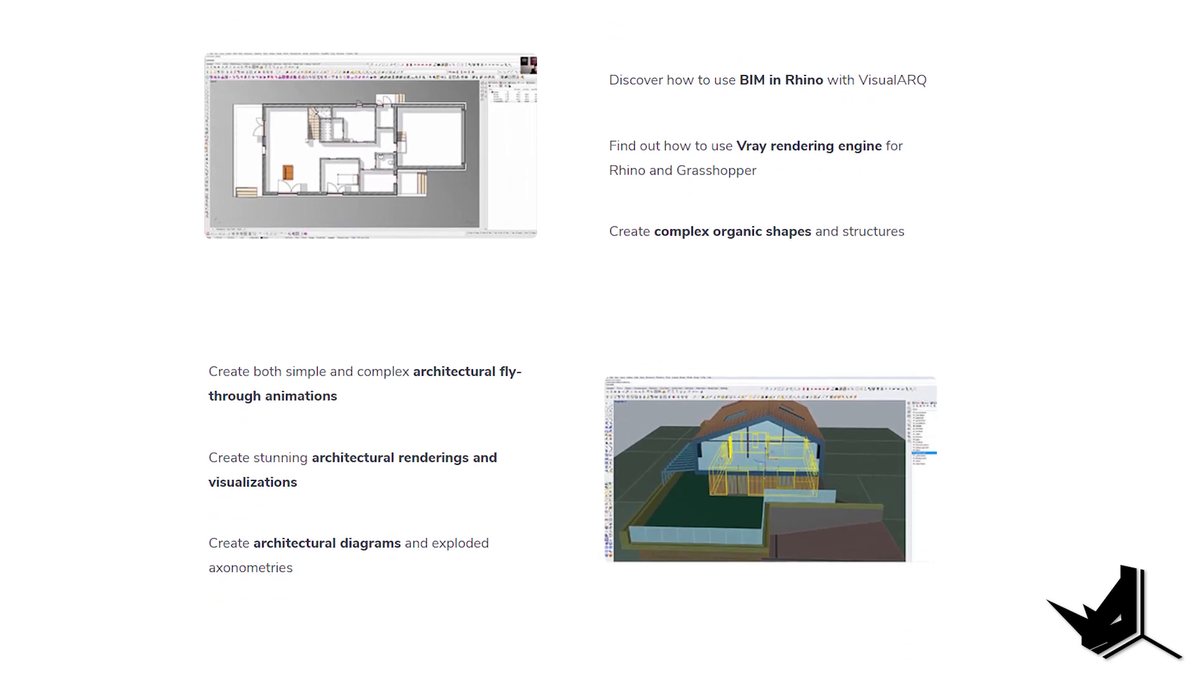
scroll(598, 336, down, 8)
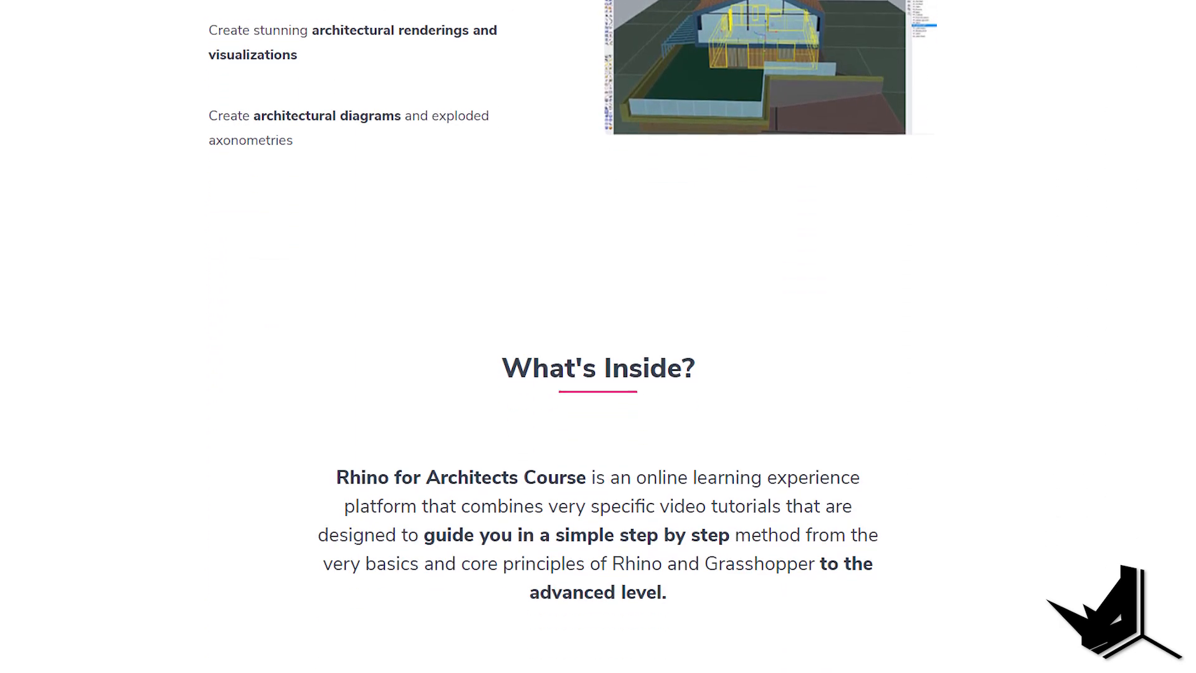
scroll(598, 336, down, 8)
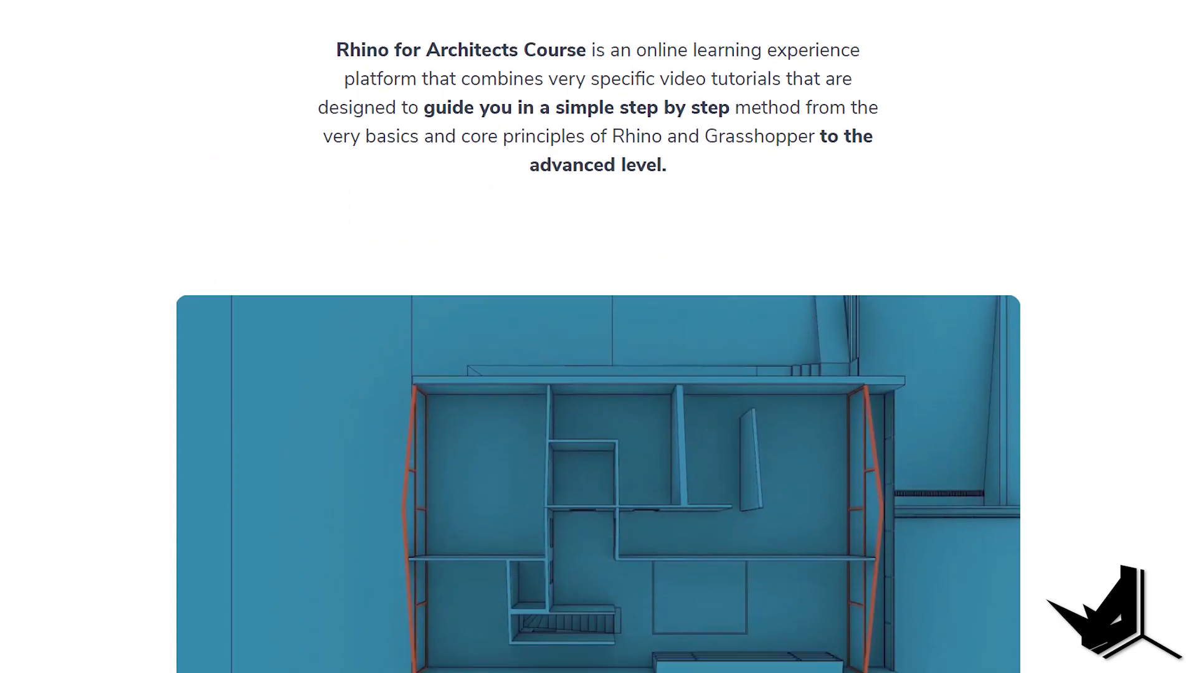
Read through the rest of the course page, from the course overview and student testimonials to the free call scheduling and What's This Call About? sections.
scroll(598, 336, down, 8)
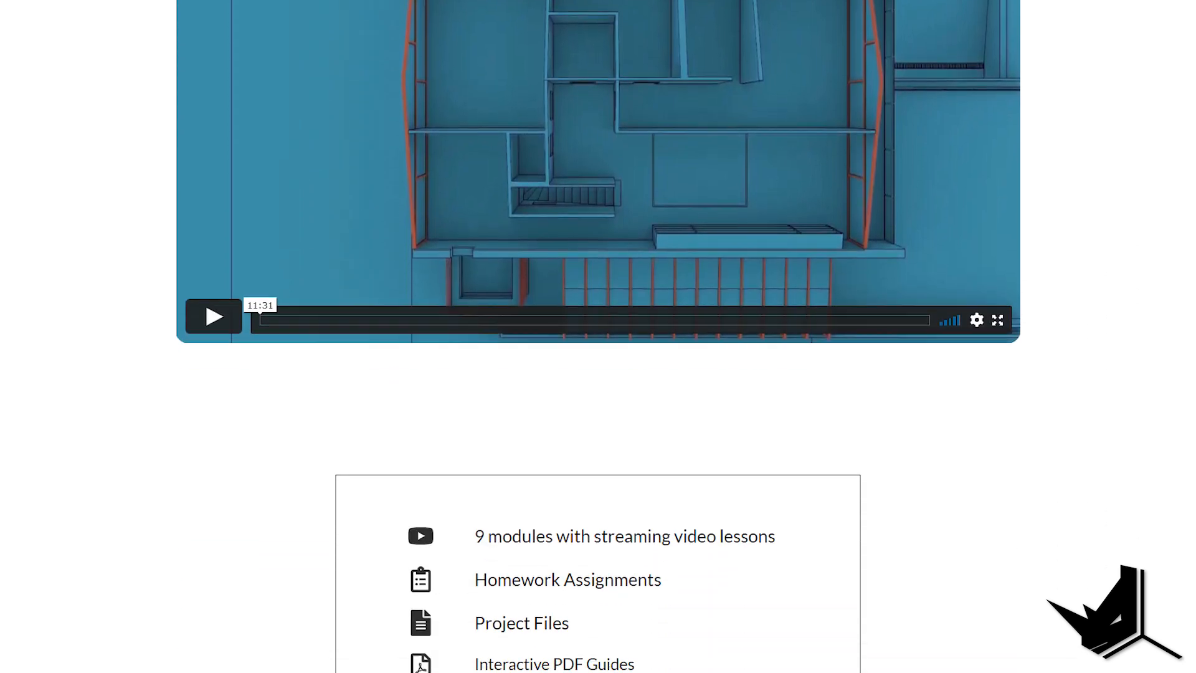
scroll(598, 336, down, 6)
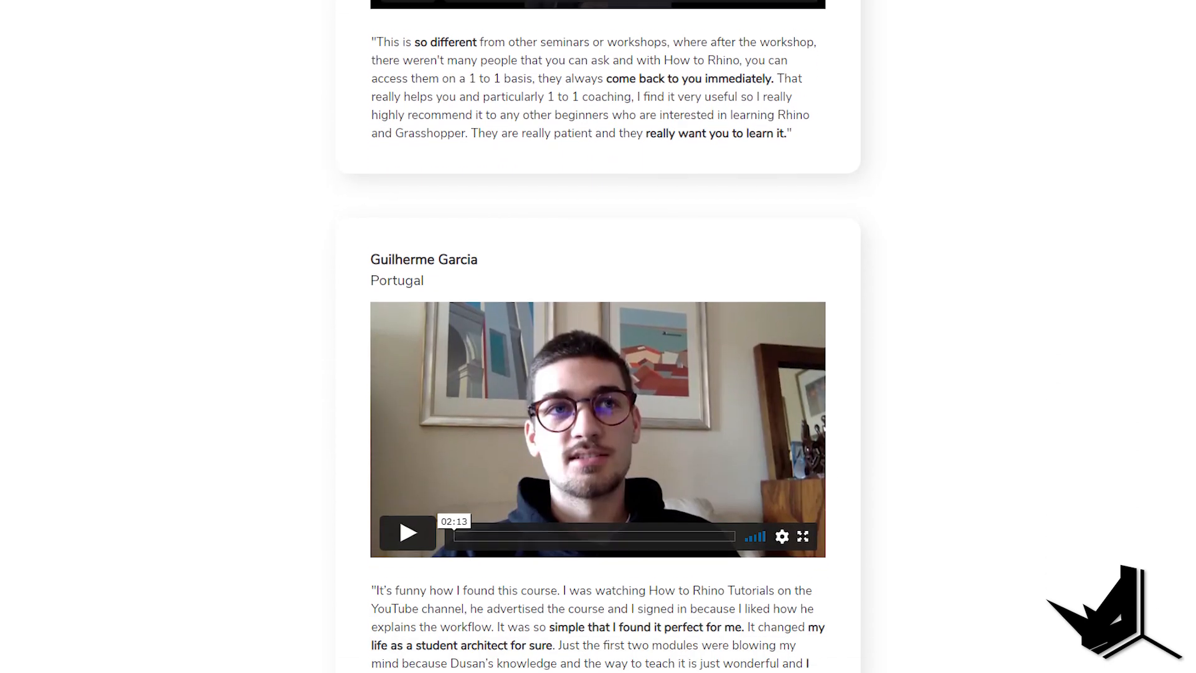
scroll(598, 336, down, 2)
scroll(598, 336, down, 8)
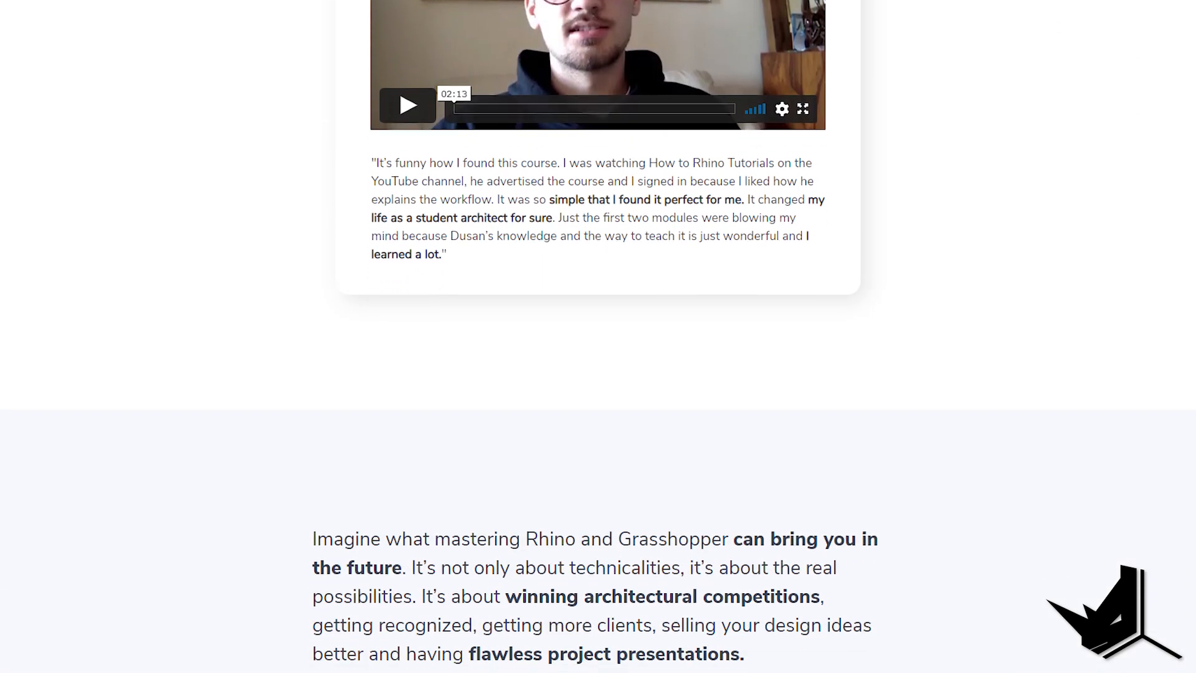
scroll(598, 337, down, 8)
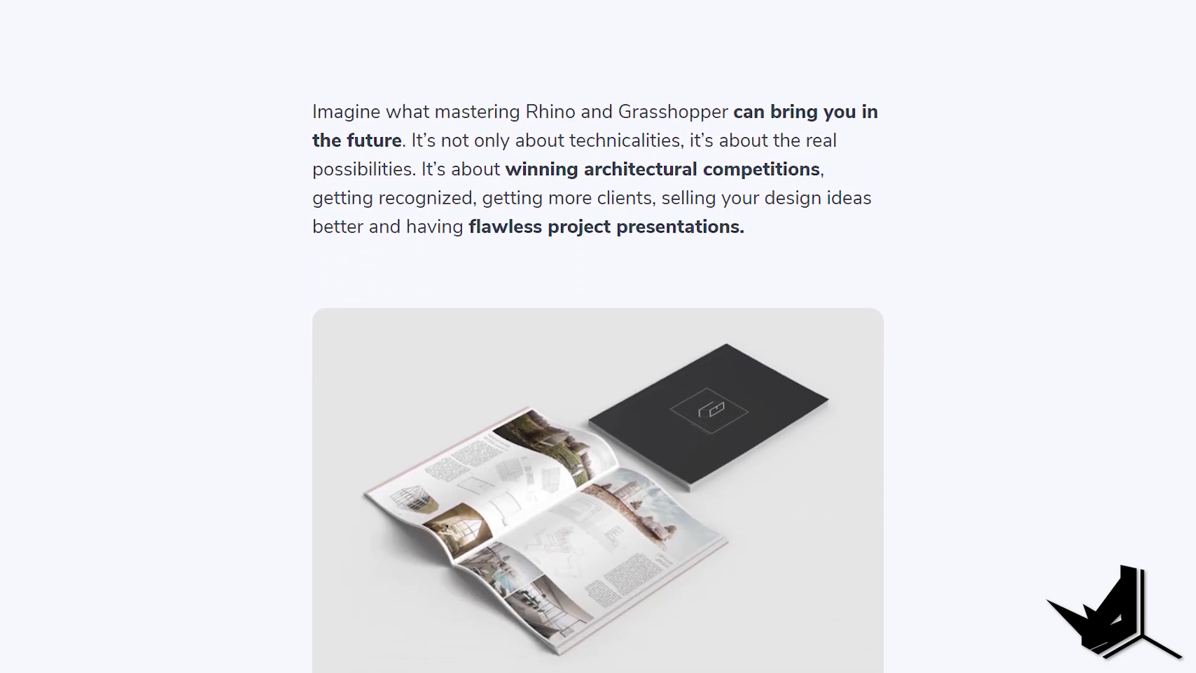
scroll(598, 336, down, 8)
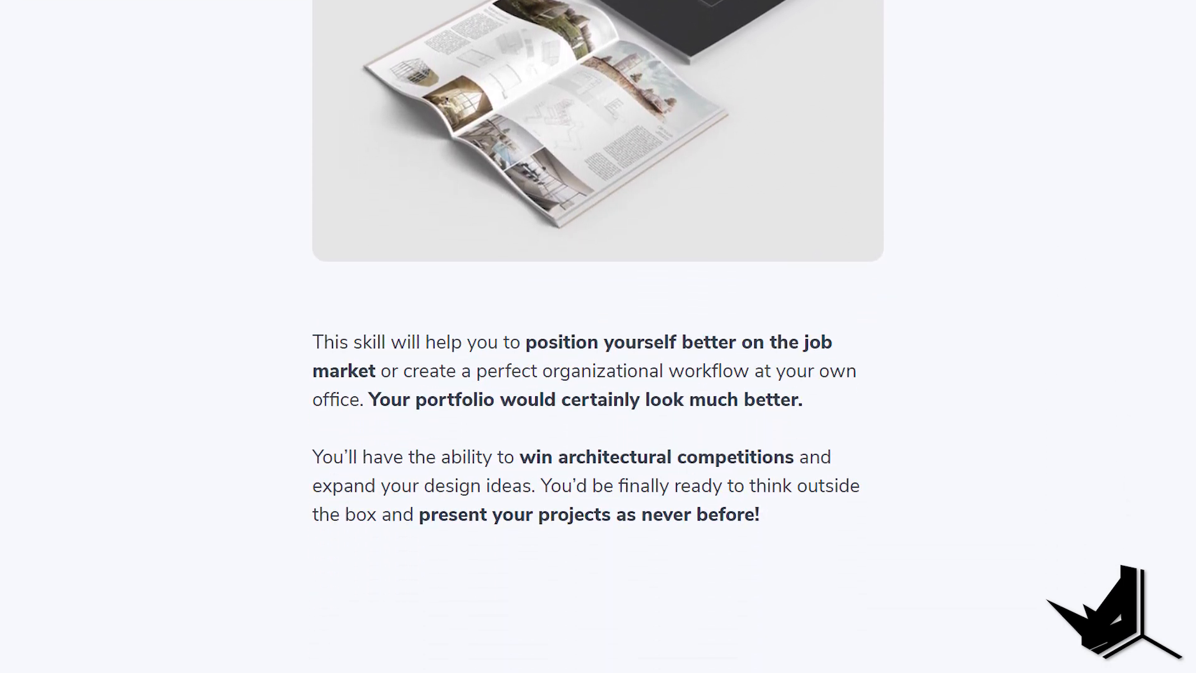
scroll(598, 336, down, 8)
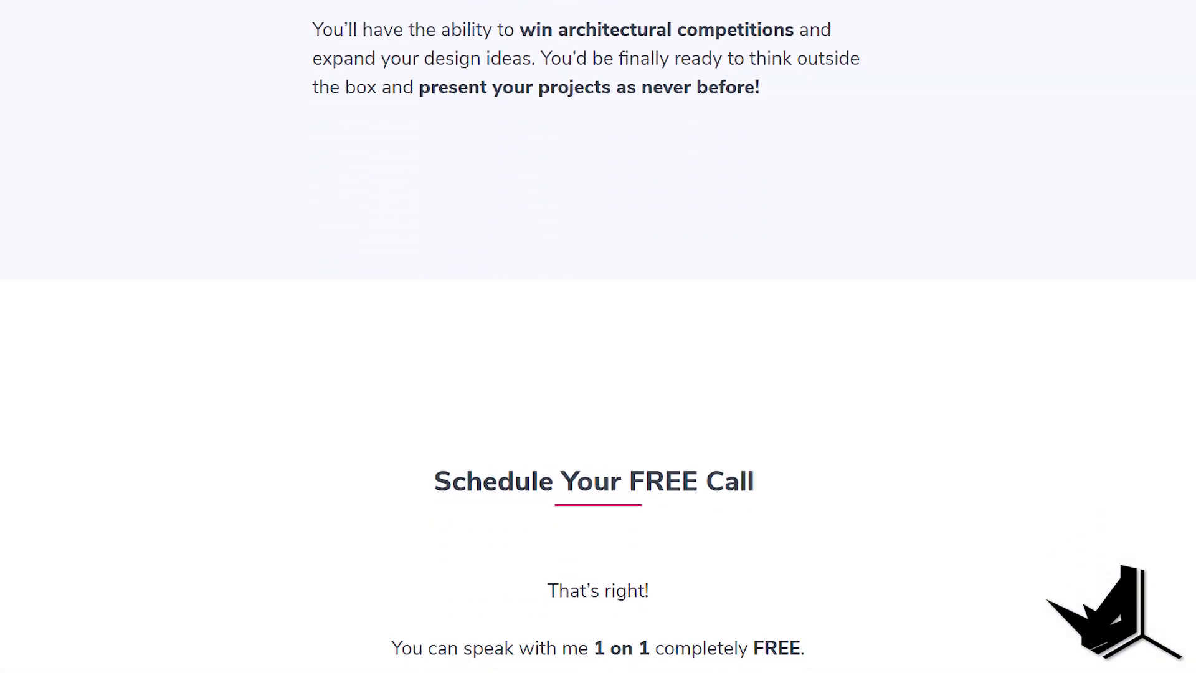
scroll(597, 337, down, 8)
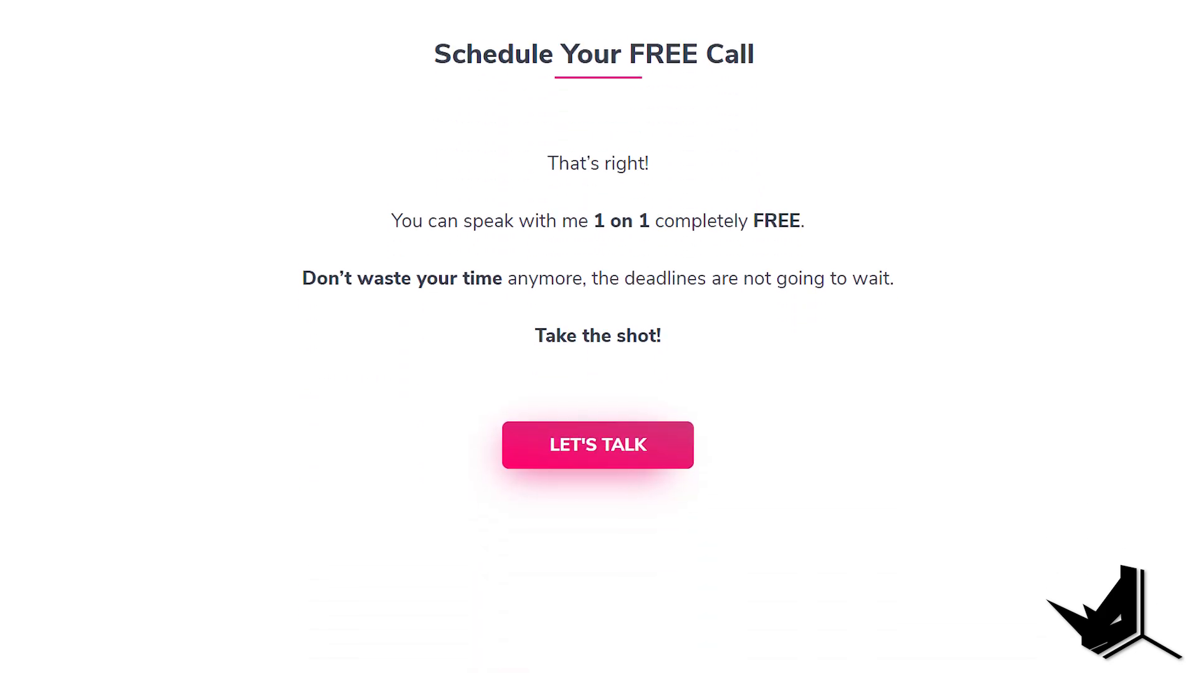
scroll(598, 336, down, 8)
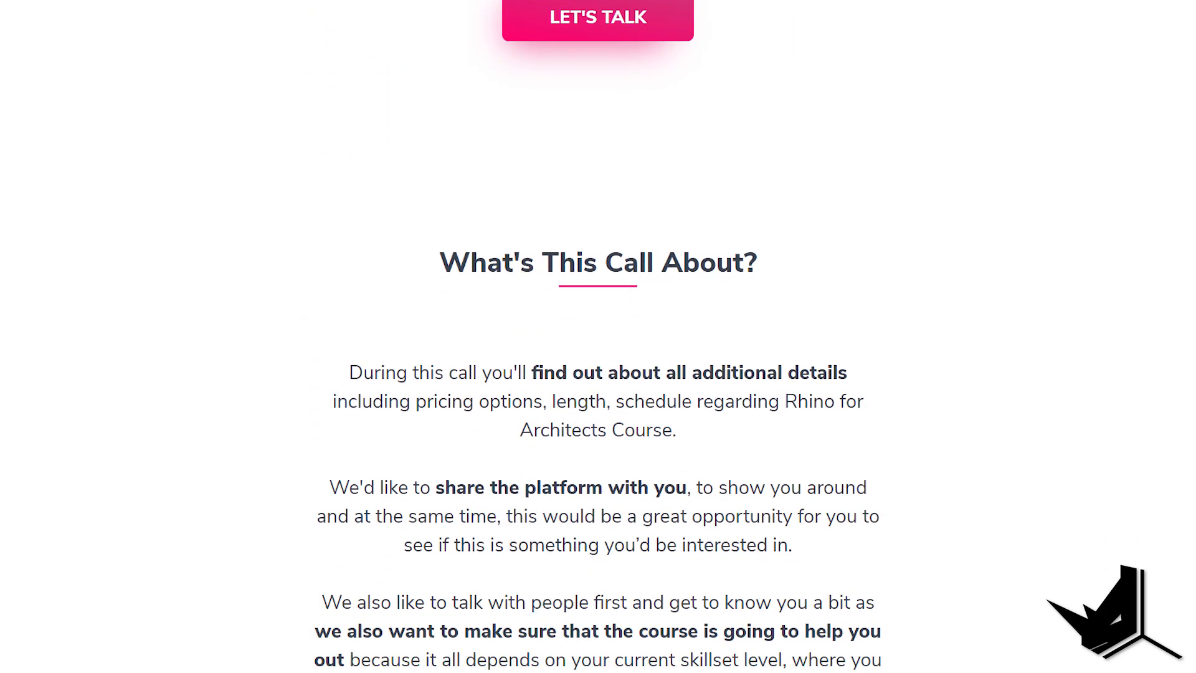
scroll(598, 337, down, 1)
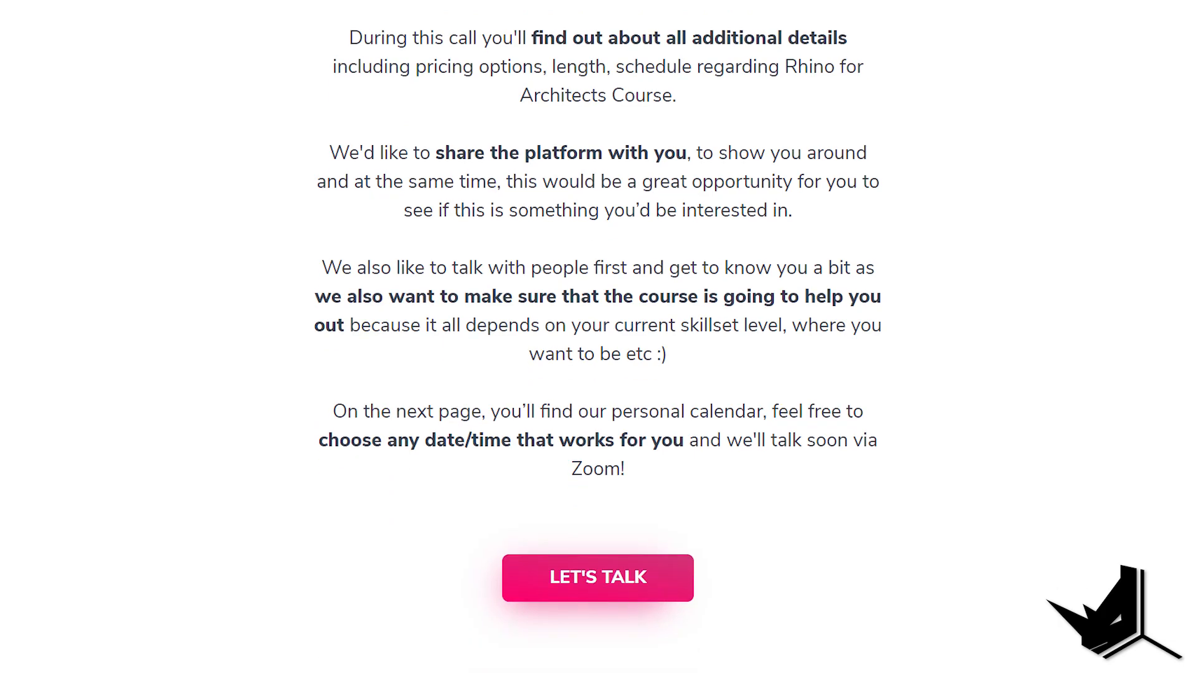